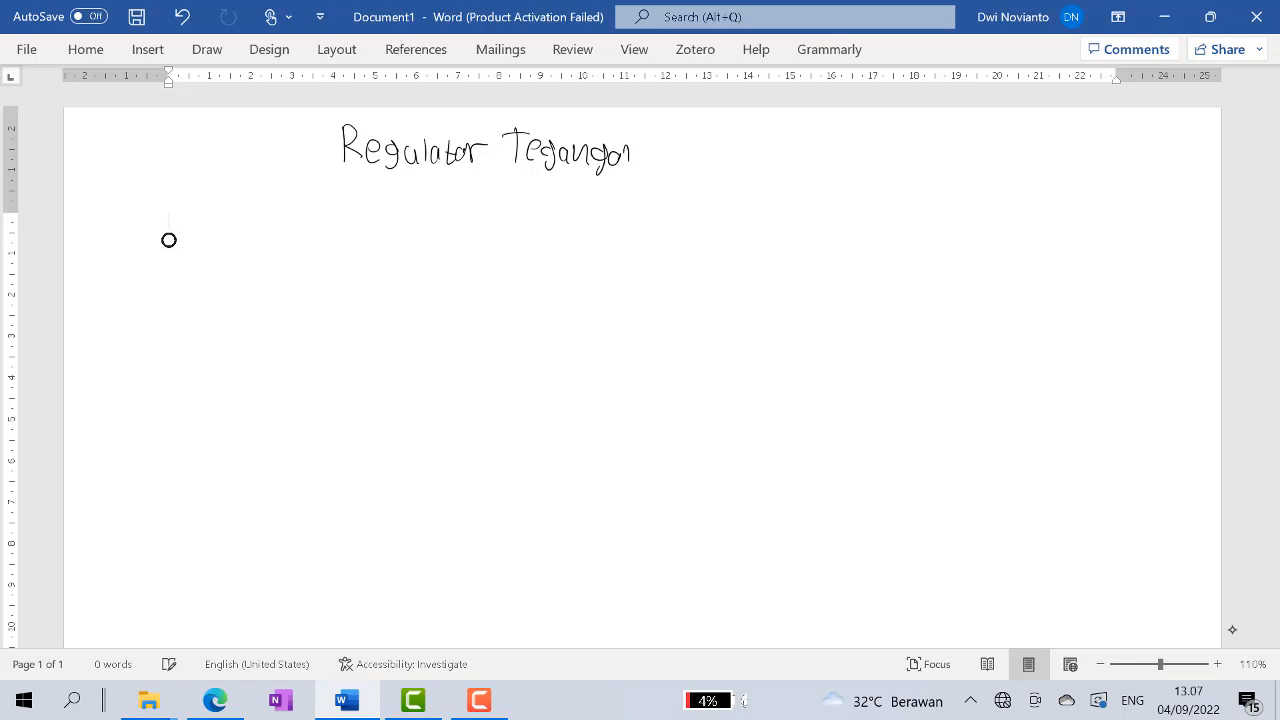
# Finish the handwritten first title line so it reads "Regulator Tegangan Variable dg"
pyautogui.moveTo(704, 149)
pyautogui.mouseDown()
pyautogui.moveTo(707, 163)
pyautogui.moveTo(714, 150)
pyautogui.mouseUp()
pyautogui.moveTo(719, 152)
pyautogui.mouseDown()
pyautogui.moveTo(720, 163)
pyautogui.moveTo(756, 160)
pyautogui.mouseUp()
pyautogui.moveTo(765, 138)
pyautogui.mouseDown()
pyautogui.moveTo(766, 158)
pyautogui.moveTo(848, 160)
pyautogui.mouseUp()
pyautogui.moveTo(860, 147)
pyautogui.mouseDown()
pyautogui.moveTo(867, 136)
pyautogui.moveTo(851, 168)
pyautogui.mouseUp()
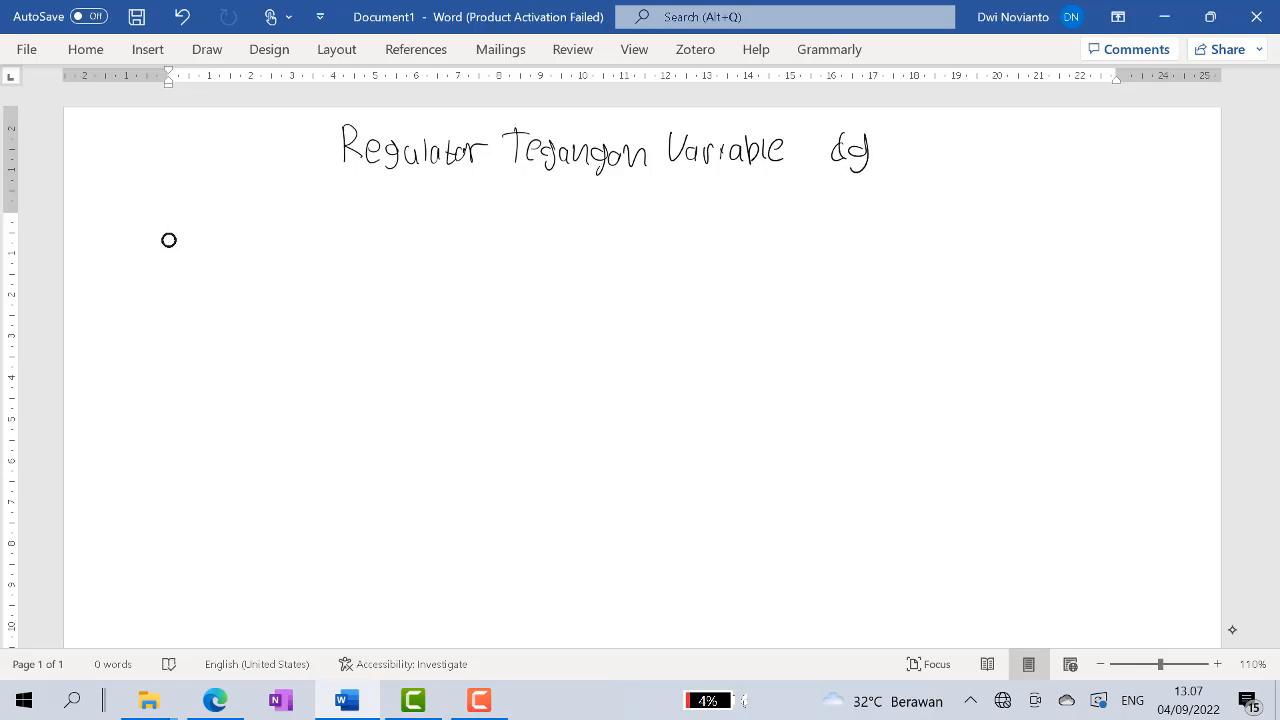
# Handwrite the second title line "Zener & Darlington" below the first
pyautogui.moveTo(418, 184)
pyautogui.mouseDown()
pyautogui.moveTo(432, 207)
pyautogui.moveTo(453, 206)
pyautogui.mouseUp()
pyautogui.moveTo(457, 192); pyautogui.dragTo(476, 208)
pyautogui.moveTo(481, 198)
pyautogui.mouseDown()
pyautogui.moveTo(500, 207)
pyautogui.moveTo(505, 190)
pyautogui.mouseUp()
pyautogui.moveTo(505, 192); pyautogui.dragTo(601, 210)
pyautogui.moveTo(634, 196)
pyautogui.mouseDown()
pyautogui.moveTo(656, 192)
pyautogui.moveTo(667, 208)
pyautogui.mouseUp()
pyautogui.moveTo(670, 192)
pyautogui.mouseDown()
pyautogui.moveTo(671, 210)
pyautogui.moveTo(720, 218)
pyautogui.mouseUp()
pyautogui.moveTo(714, 196); pyautogui.dragTo(738, 197)
pyautogui.moveTo(751, 192)
pyautogui.mouseDown()
pyautogui.moveTo(751, 214)
pyautogui.moveTo(777, 212)
pyautogui.mouseUp()
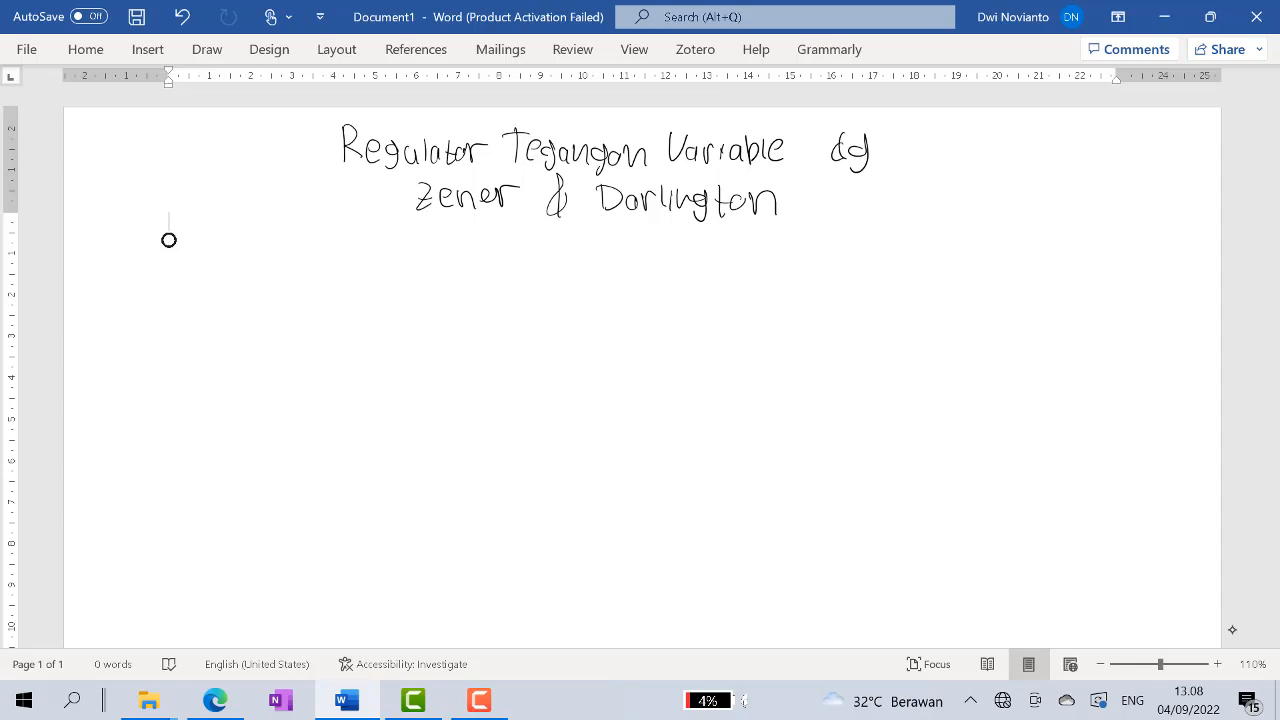
# Draw the Vcc supply symbol below the title, with a wire down to a horizontal rail that turns down at its far end
pyautogui.moveTo(387, 281); pyautogui.dragTo(465, 281)
pyautogui.moveTo(403, 246); pyautogui.dragTo(426, 271)
pyautogui.moveTo(447, 258); pyautogui.dragTo(426, 335)
pyautogui.moveTo(426, 337)
pyautogui.mouseDown()
pyautogui.moveTo(470, 336)
pyautogui.moveTo(458, 374)
pyautogui.moveTo(484, 390)
pyautogui.moveTo(472, 436)
pyautogui.mouseUp()
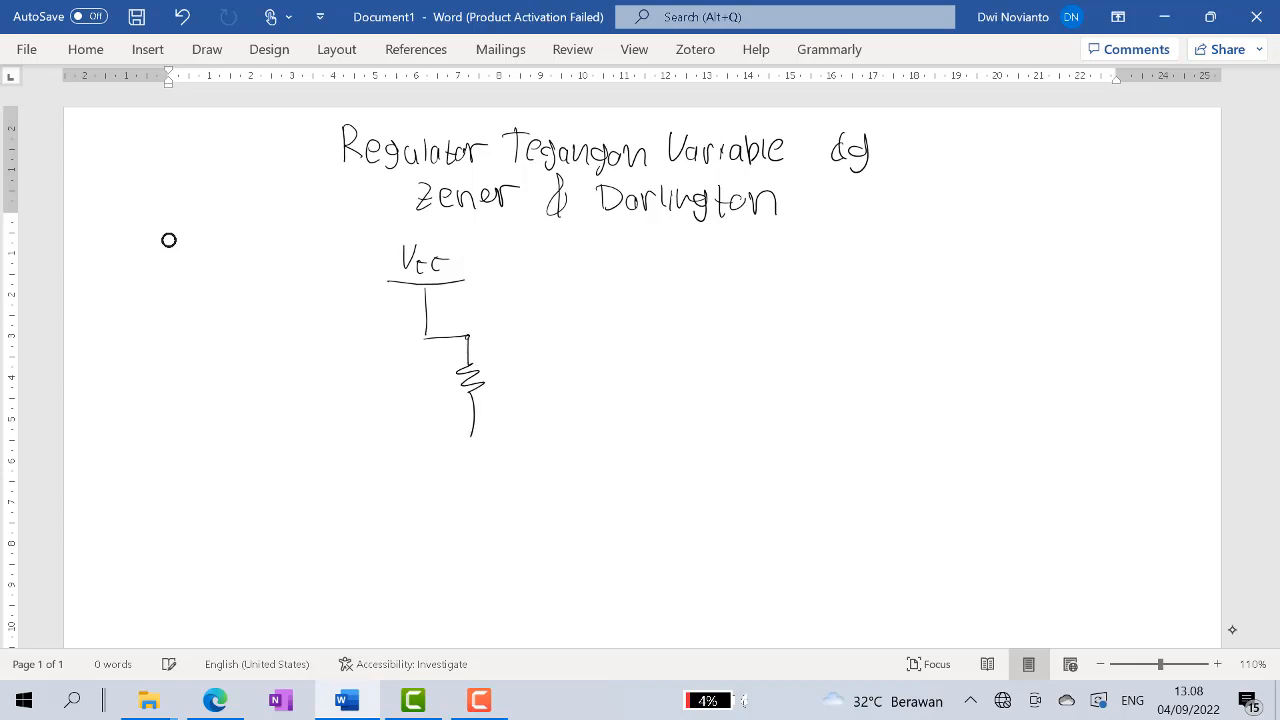
pyautogui.moveTo(468, 337)
pyautogui.mouseDown()
pyautogui.moveTo(598, 335)
pyautogui.moveTo(598, 377)
pyautogui.mouseUp()
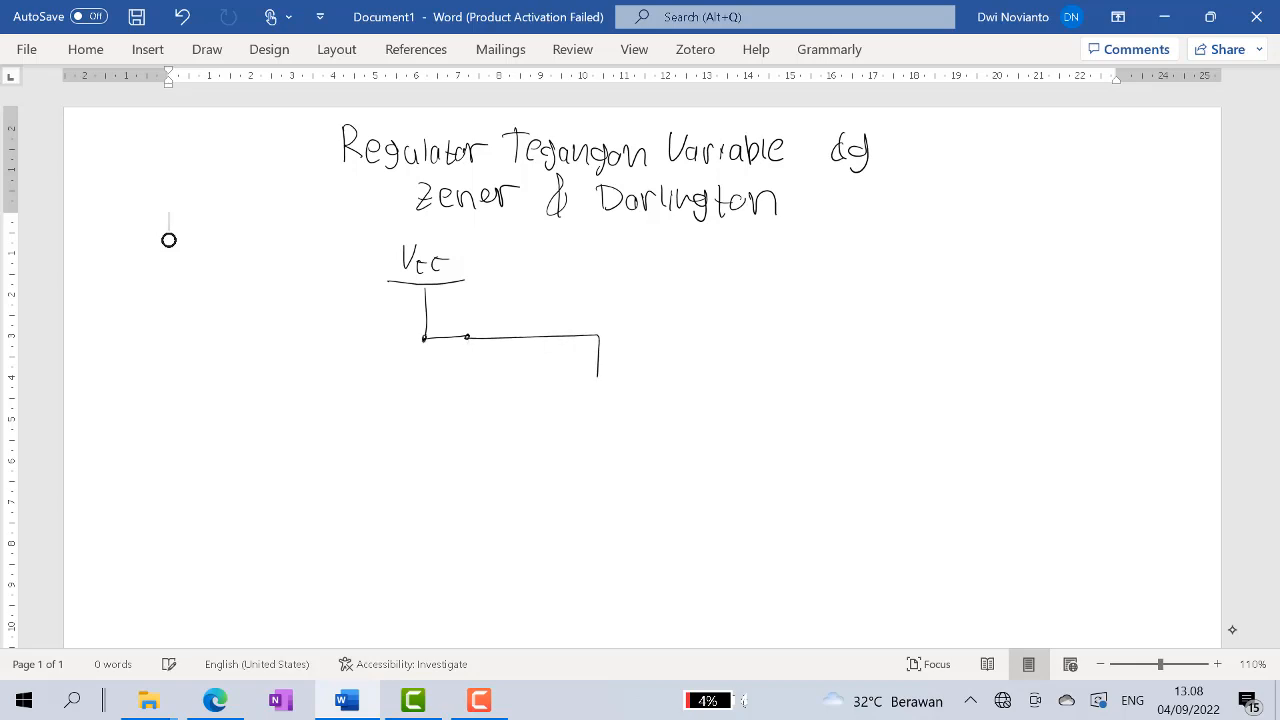
# Draw a series resistor and a zener diode down from the Vcc node, with a junction dot between them
pyautogui.moveTo(424, 339); pyautogui.dragTo(422, 466)
pyautogui.moveTo(422, 462)
pyautogui.mouseDown()
pyautogui.moveTo(423, 481)
pyautogui.moveTo(438, 480)
pyautogui.moveTo(403, 480)
pyautogui.moveTo(443, 500)
pyautogui.moveTo(409, 514)
pyautogui.moveTo(434, 514)
pyautogui.moveTo(420, 568)
pyautogui.mouseUp()
pyautogui.click(421, 452)
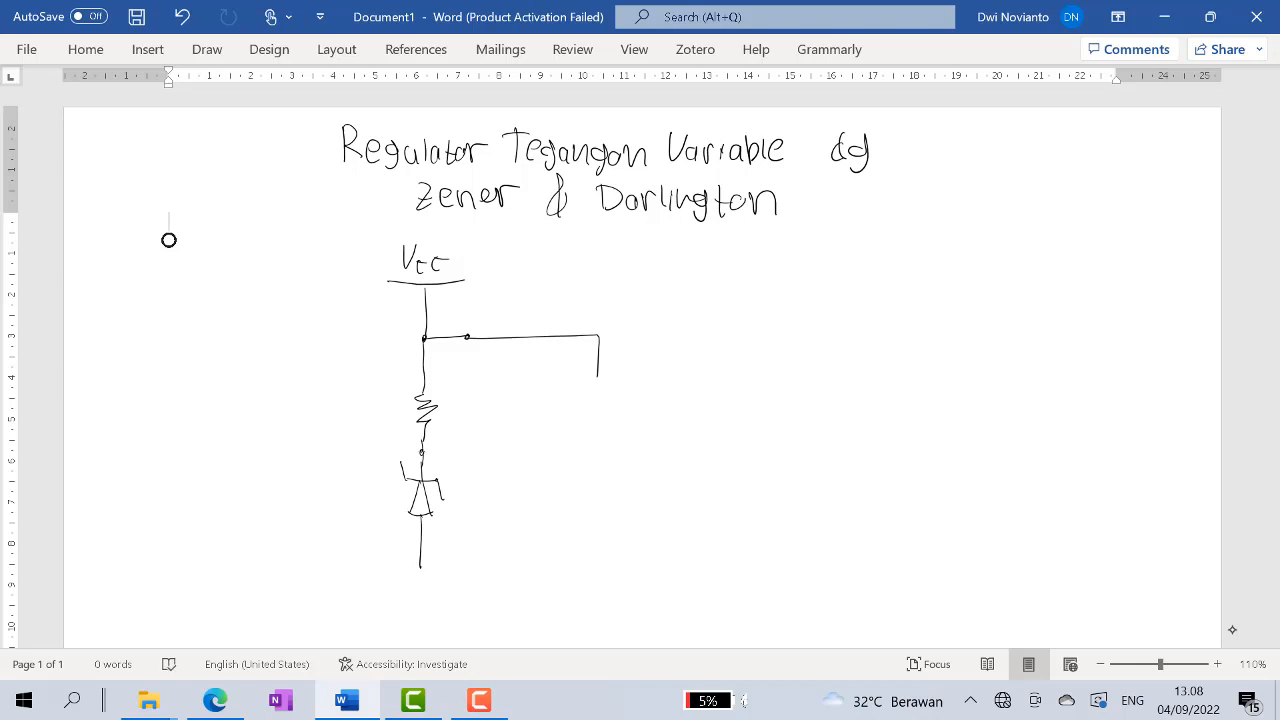
# Draw a potentiometer branch beside the zener, with its wiper feeding the first transistor's base and the collector wired to the supply rail
pyautogui.moveTo(424, 453)
pyautogui.mouseDown()
pyautogui.moveTo(491, 453)
pyautogui.moveTo(481, 580)
pyautogui.mouseUp()
pyautogui.moveTo(511, 484)
pyautogui.mouseDown()
pyautogui.moveTo(500, 491)
pyautogui.moveTo(511, 501)
pyautogui.moveTo(568, 490)
pyautogui.moveTo(567, 512)
pyautogui.moveTo(592, 467)
pyautogui.moveTo(598, 376)
pyautogui.mouseUp()
pyautogui.hotkey('ctrl', 'z')
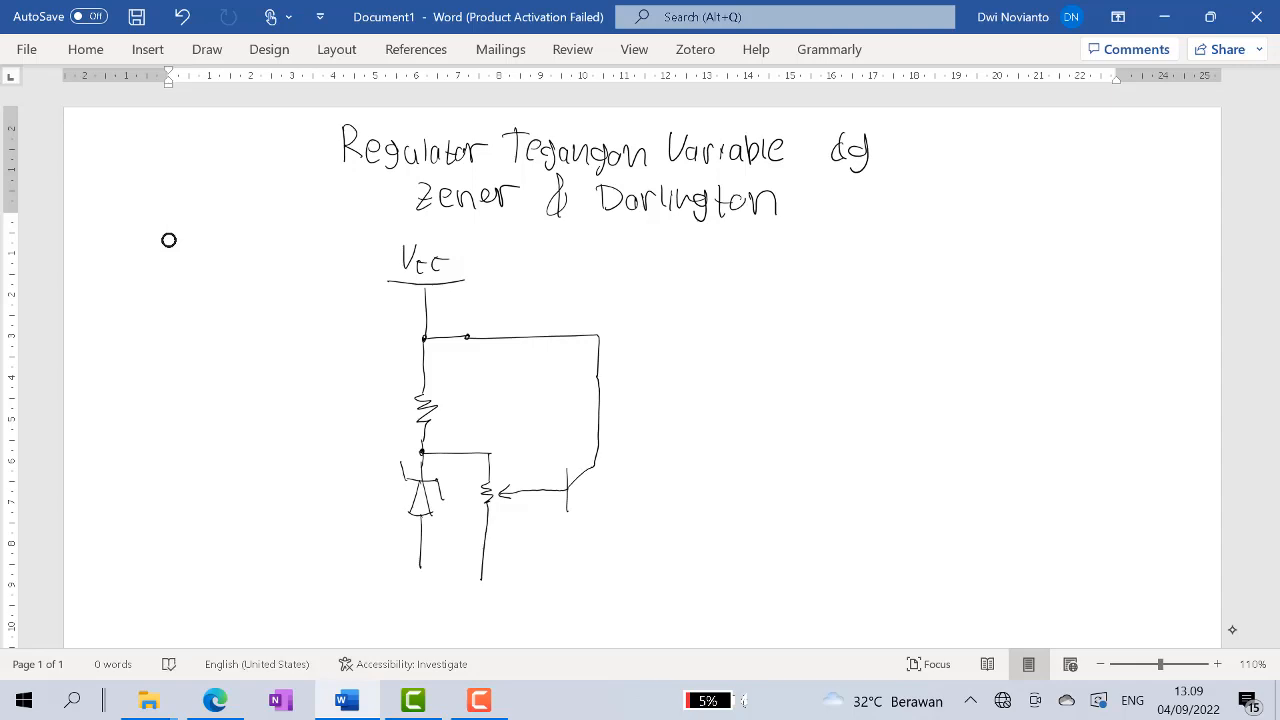
# Complete the Darlington pair with the second transistor, and close the circuit with two output terminals and a common return line
pyautogui.moveTo(568, 487)
pyautogui.mouseDown()
pyautogui.moveTo(595, 507)
pyautogui.moveTo(600, 540)
pyautogui.moveTo(640, 543)
pyautogui.moveTo(644, 560)
pyautogui.moveTo(686, 518)
pyautogui.moveTo(677, 595)
pyautogui.mouseUp()
pyautogui.moveTo(684, 520)
pyautogui.mouseDown()
pyautogui.moveTo(680, 350)
pyautogui.moveTo(600, 334)
pyautogui.mouseUp()
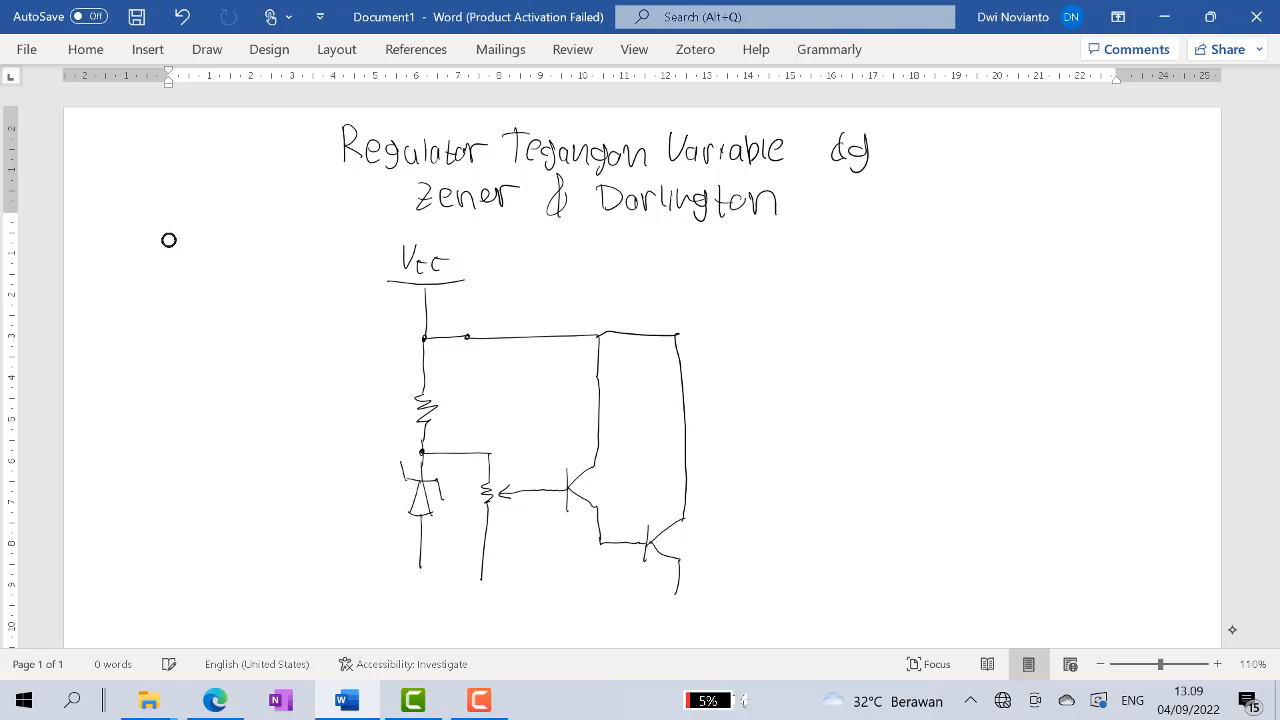
pyautogui.scroll(-2, 640, 368)
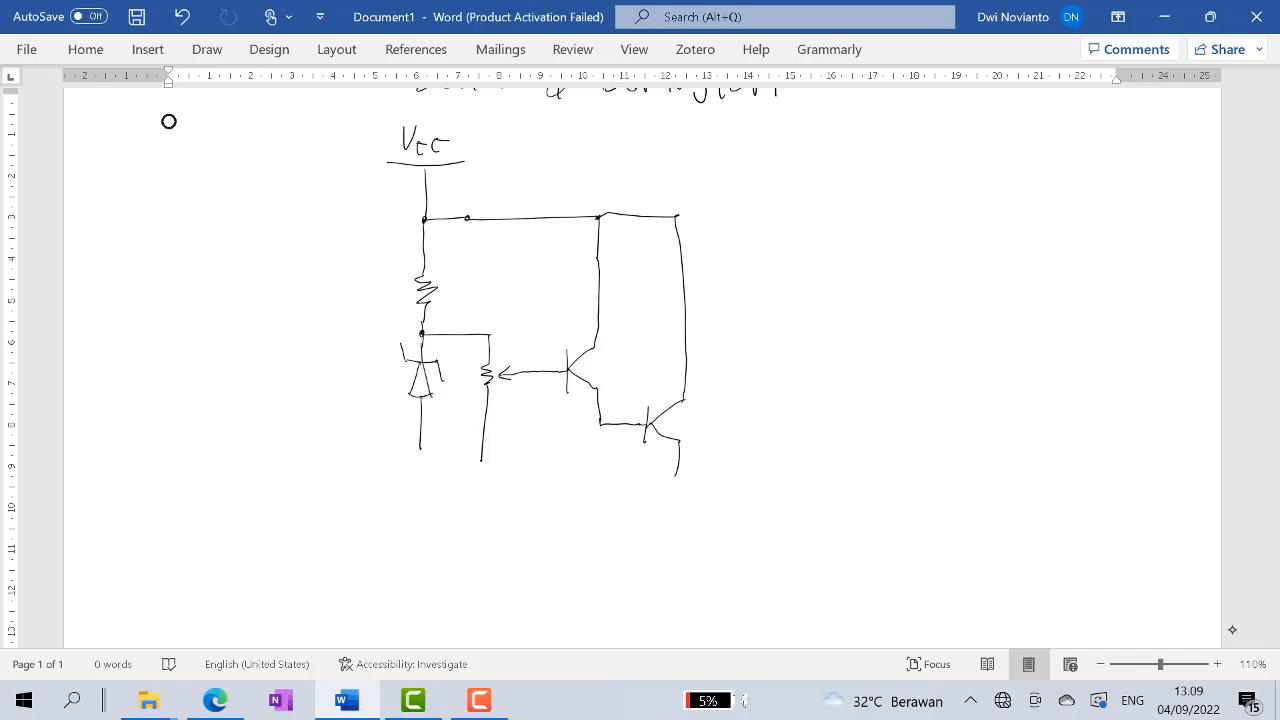
pyautogui.moveTo(672, 509)
pyautogui.mouseDown()
pyautogui.moveTo(672, 566)
pyautogui.moveTo(432, 560)
pyautogui.moveTo(420, 450)
pyautogui.moveTo(482, 496)
pyautogui.moveTo(480, 562)
pyautogui.mouseUp()
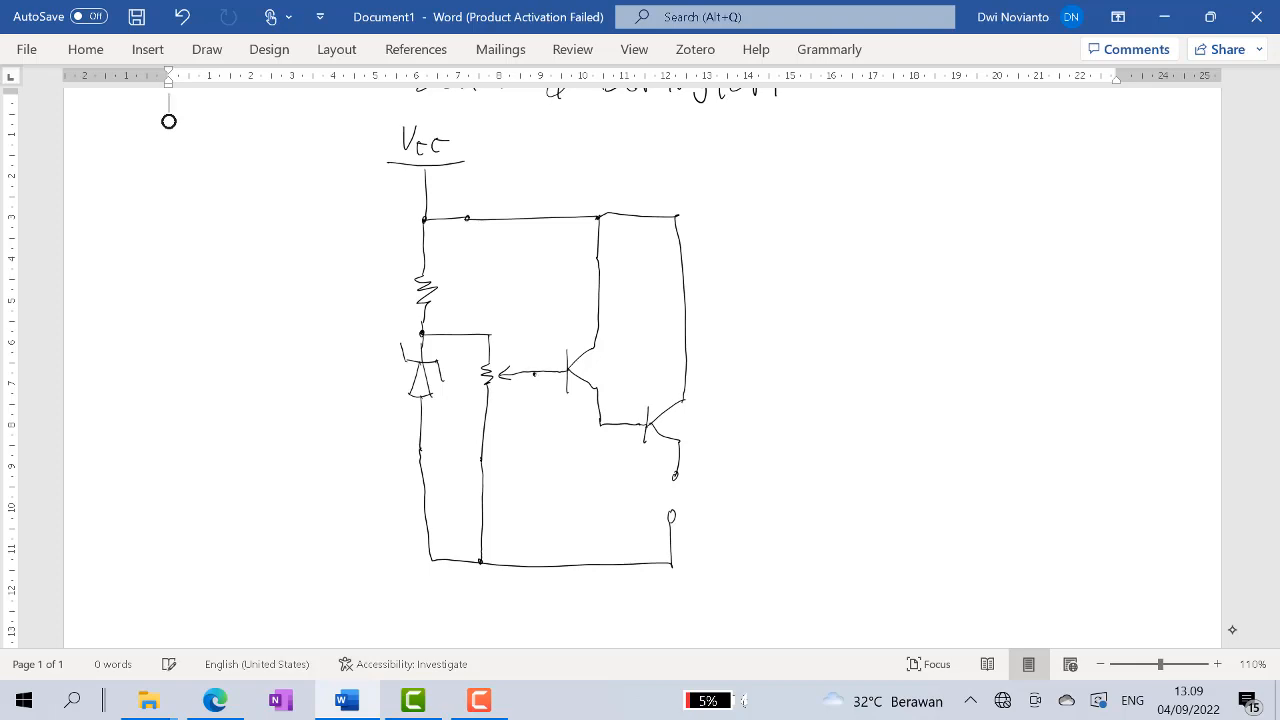
# Add emitter arrows to both transistors and draw a load resistor labelled Rload between the output terminals
pyautogui.moveTo(535, 376)
pyautogui.mouseDown()
pyautogui.moveTo(534, 452)
pyautogui.moveTo(553, 452)
pyautogui.moveTo(535, 459)
pyautogui.moveTo(550, 459)
pyautogui.moveTo(527, 566)
pyautogui.mouseUp()
pyautogui.hotkey('ctrl', 'z')
pyautogui.hotkey('ctrl', 'z')
pyautogui.hotkey('ctrl', 'z')
pyautogui.hotkey('ctrl', 'z')
pyautogui.moveTo(587, 377); pyautogui.dragTo(581, 387)
pyautogui.moveTo(662, 431)
pyautogui.mouseDown()
pyautogui.moveTo(671, 514)
pyautogui.moveTo(719, 508)
pyautogui.mouseUp()
pyautogui.moveTo(740, 500); pyautogui.dragTo(745, 514)
pyautogui.hotkey('ctrl', 'z')
pyautogui.hotkey('ctrl', 'z')
pyautogui.hotkey('ctrl', 'z')
pyautogui.hotkey('ctrl', 'z')
pyautogui.hotkey('ctrl', 'y')
pyautogui.hotkey('ctrl', 'y')
pyautogui.hotkey('ctrl', 'y')
pyautogui.hotkey('ctrl', 'y')
pyautogui.hotkey('ctrl', 'y')
pyautogui.hotkey('ctrl', 'y')
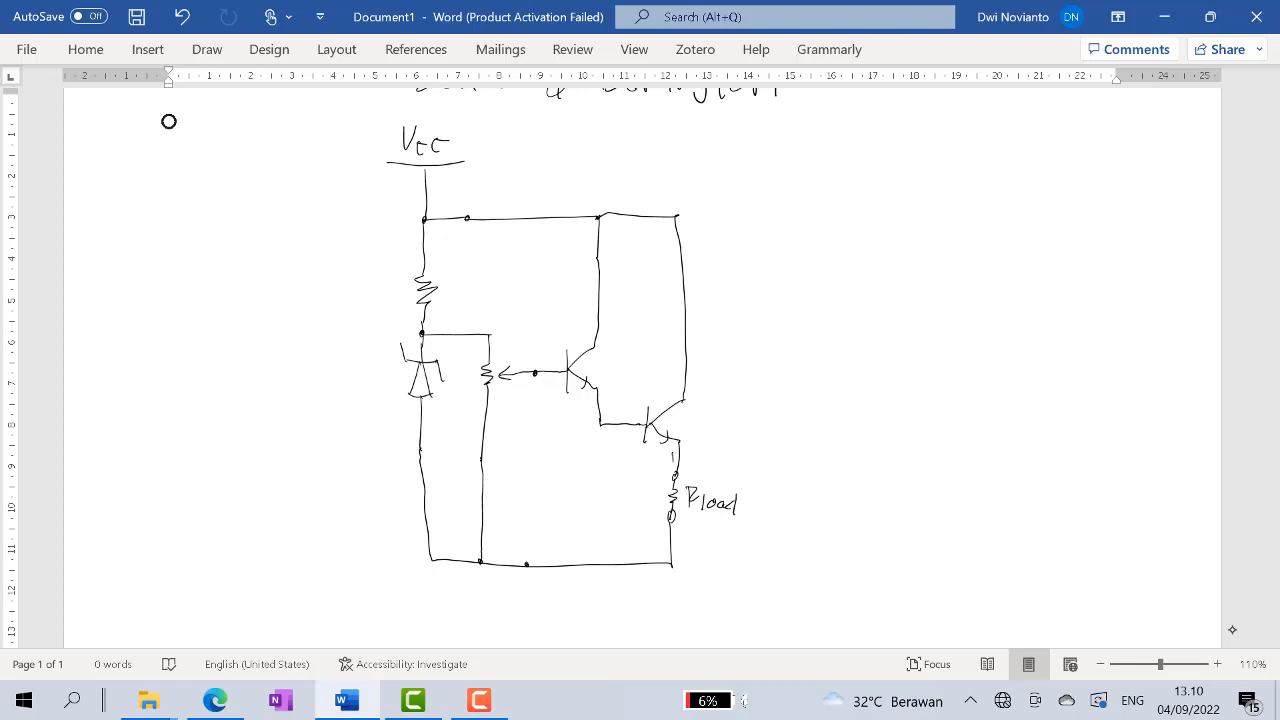
# Mark the second transistor's currents with arrows labelled IE = 10A at the emitter and IC = 10A at the collector
pyautogui.hotkey('ctrl', 'y')
pyautogui.hotkey('ctrl', 'y')
pyautogui.hotkey('ctrl', 'y')
pyautogui.hotkey('ctrl', 'y')
pyautogui.hotkey('ctrl', 'y')
pyautogui.hotkey('ctrl', 'y')
pyautogui.hotkey('ctrl', 'y')
pyautogui.hotkey('ctrl', 'y')
pyautogui.hotkey('ctrl', 'y')
pyautogui.hotkey('ctrl', 'y')
pyautogui.hotkey('ctrl', 'y')
pyautogui.hotkey('ctrl', 'y')
pyautogui.hotkey('ctrl', 'y')
pyautogui.hotkey('ctrl', 'y')
pyautogui.hotkey('ctrl', 'y')
pyautogui.hotkey('ctrl', 'y')
pyautogui.hotkey('ctrl', 'y')
pyautogui.hotkey('ctrl', 'y')
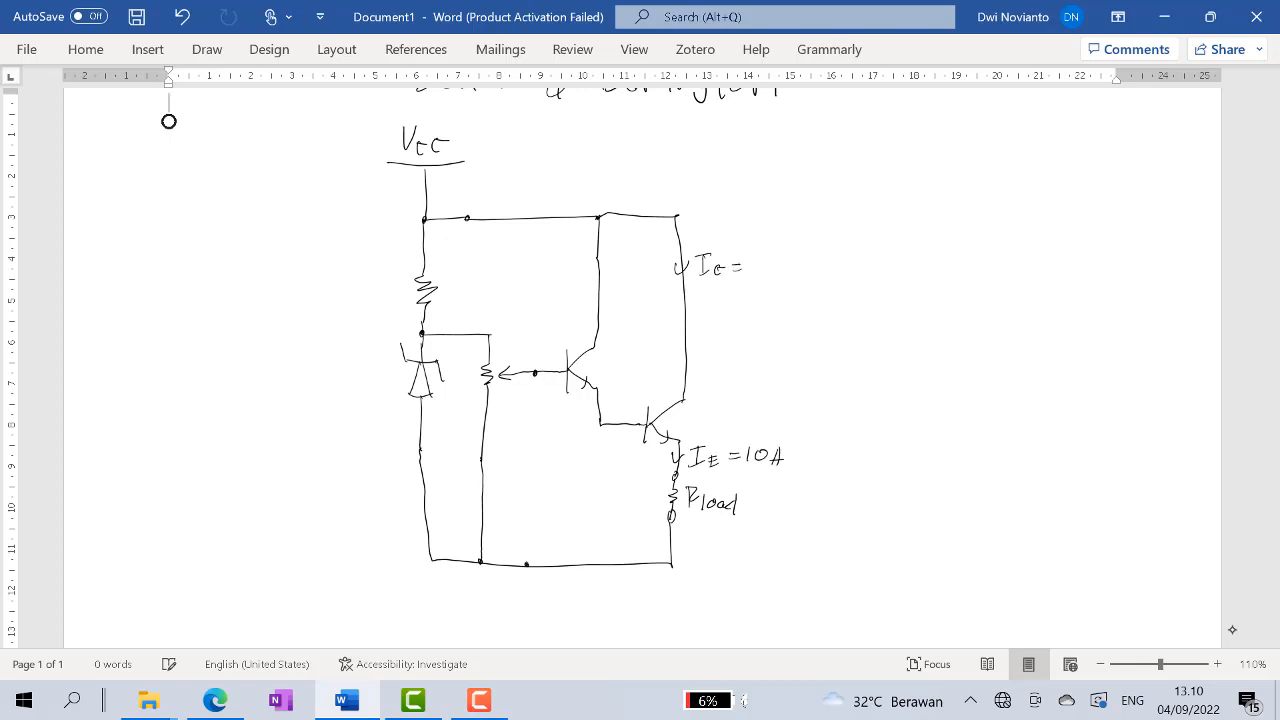
pyautogui.hotkey('ctrl', 'y')
pyautogui.hotkey('ctrl', 'y')
pyautogui.hotkey('ctrl', 'y')
pyautogui.hotkey('ctrl', 'y')
pyautogui.hotkey('ctrl', 'y')
pyautogui.hotkey('ctrl', 'y')
pyautogui.hotkey('ctrl', 'y')
# Draw an output line with a terminal from the top of Rload and label it Vload = 15V
pyautogui.moveTo(687, 479)
pyautogui.mouseDown()
pyautogui.moveTo(805, 482)
pyautogui.moveTo(792, 534)
pyautogui.moveTo(805, 548)
pyautogui.moveTo(822, 527)
pyautogui.mouseUp()
pyautogui.moveTo(815, 533)
pyautogui.mouseDown()
pyautogui.moveTo(872, 536)
pyautogui.moveTo(879, 519)
pyautogui.mouseUp()
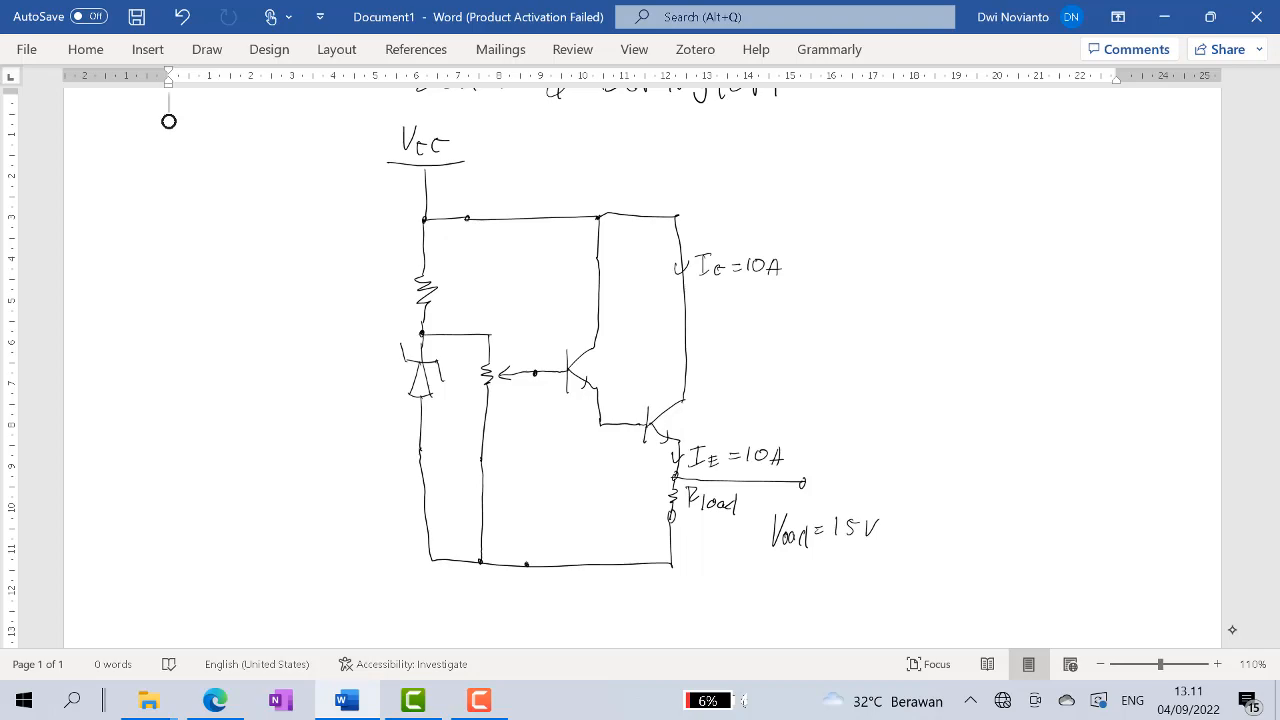
# Switch to Edge and examine the DC current gain and VCE conditions in the 2N3055A datasheet
pyautogui.click(215, 700)
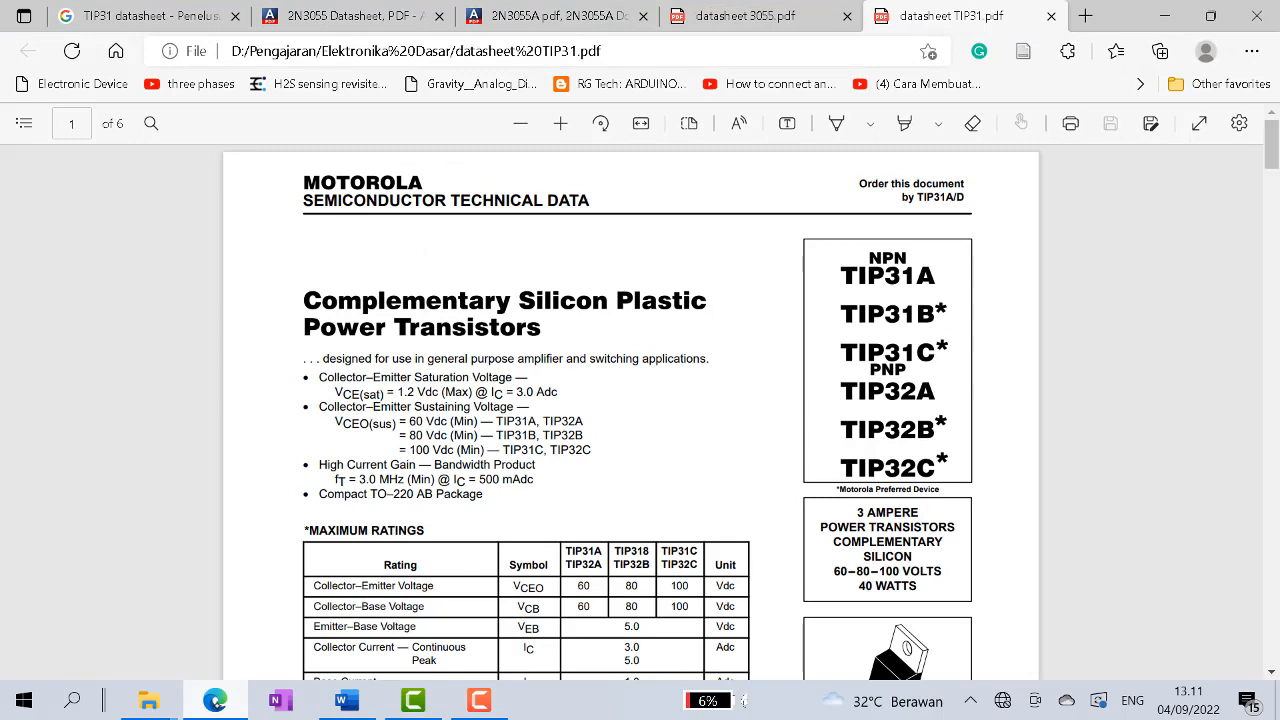
pyautogui.click(746, 17)
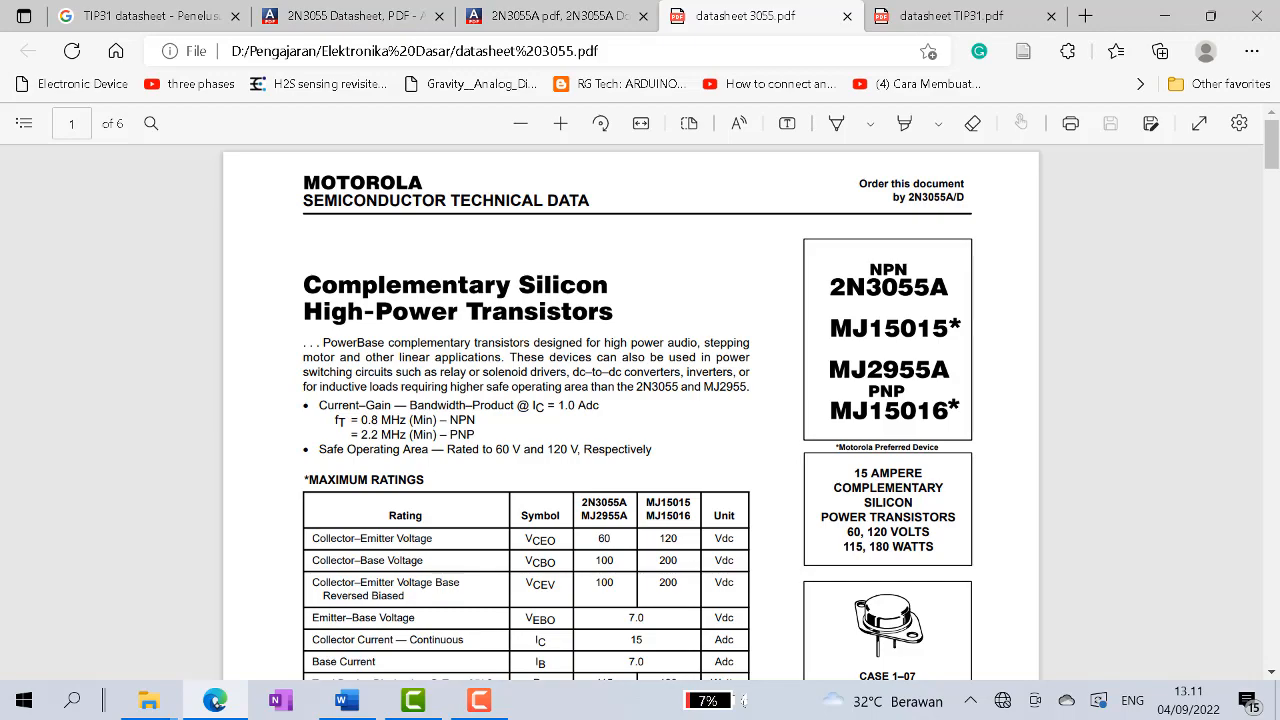
pyautogui.scroll(-3, 630, 410)
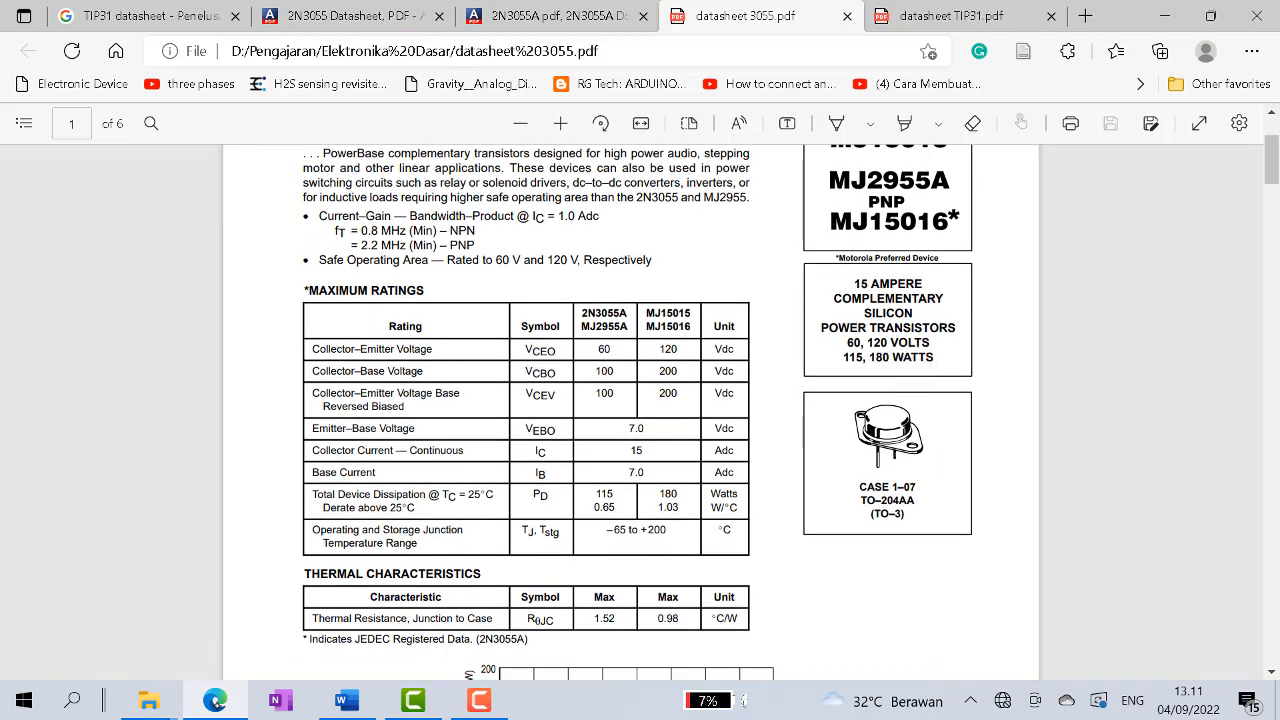
pyautogui.scroll(-5, 630, 410)
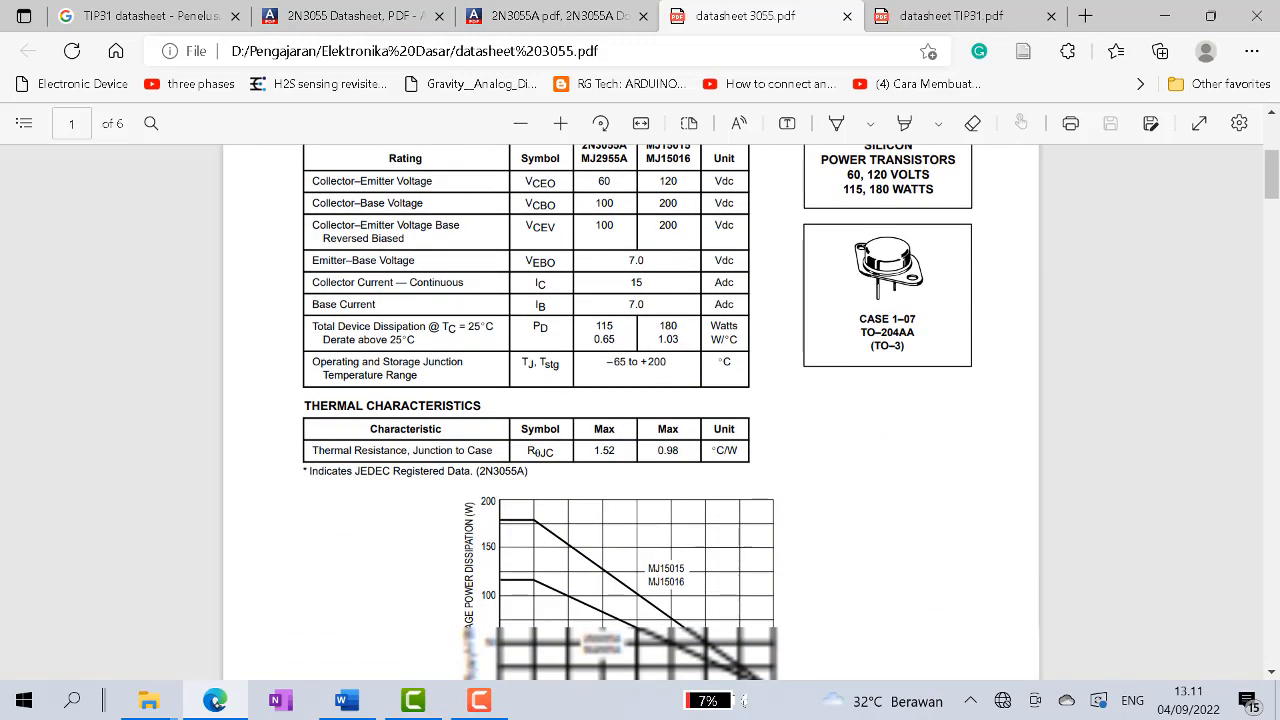
pyautogui.scroll(-4, 630, 410)
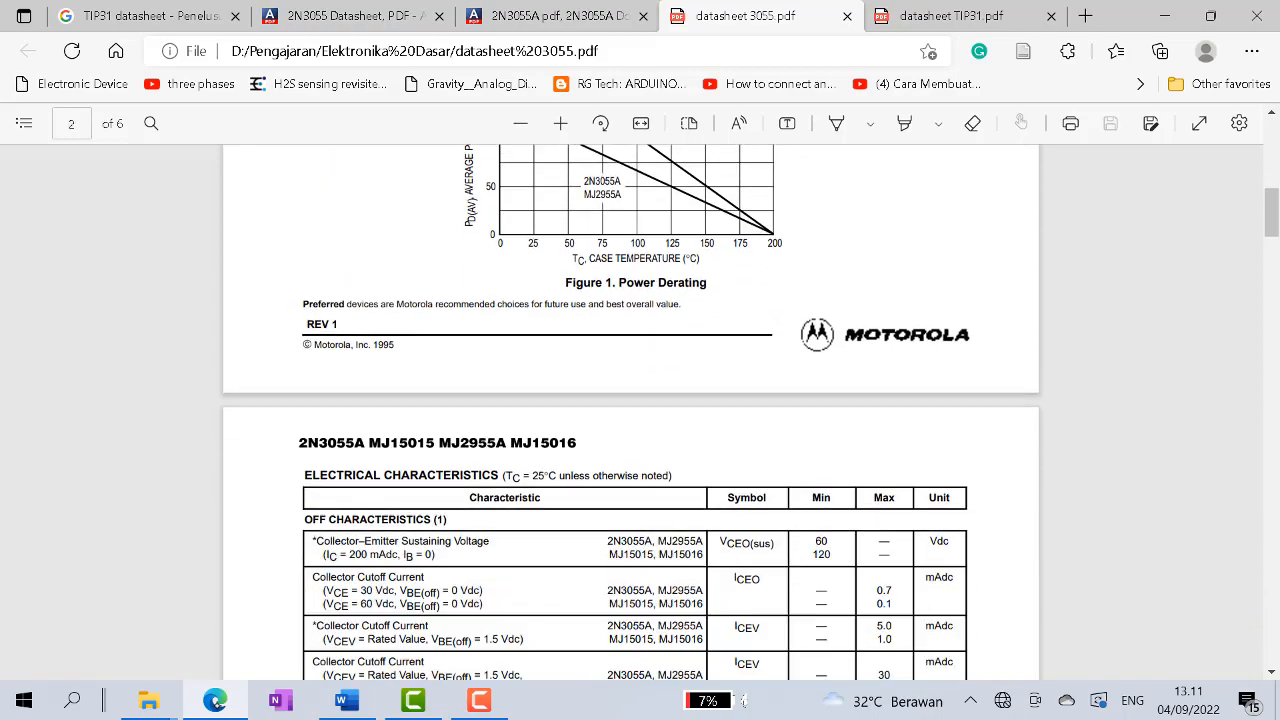
pyautogui.scroll(-3, 630, 410)
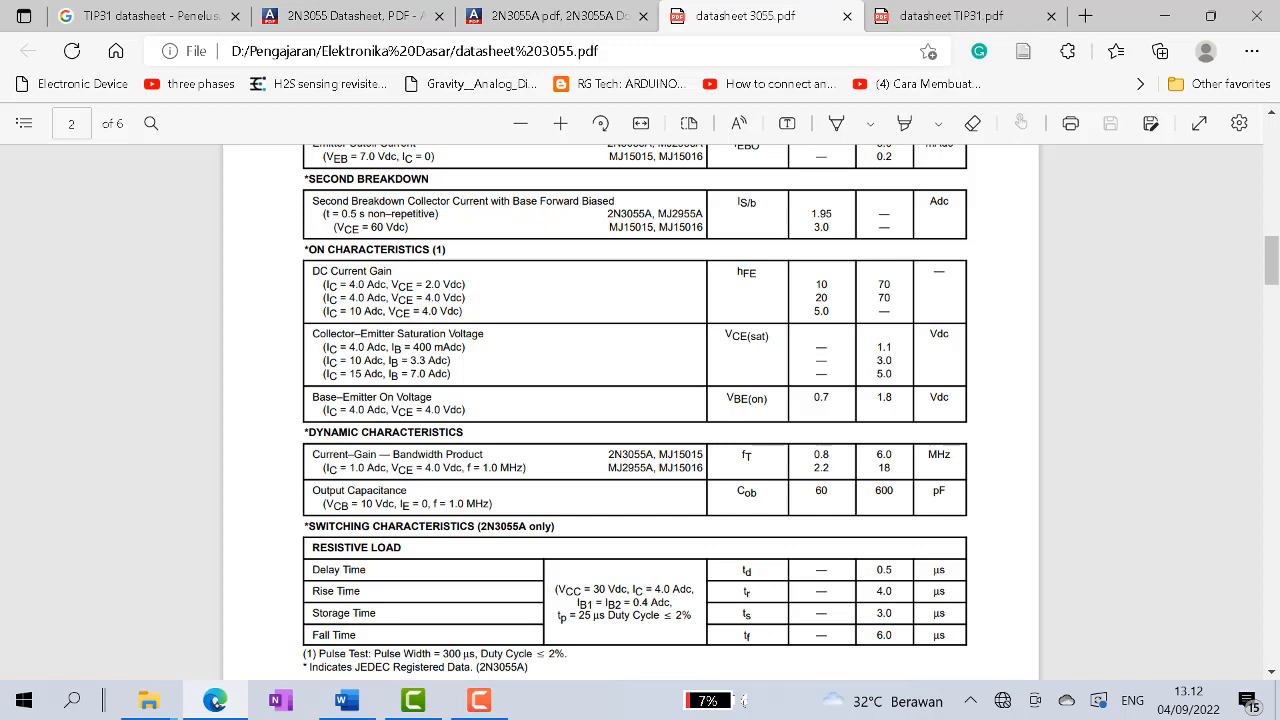
# Return to Word and label the second transistor 2N3055 with hFE = 5
pyautogui.click(346, 700)
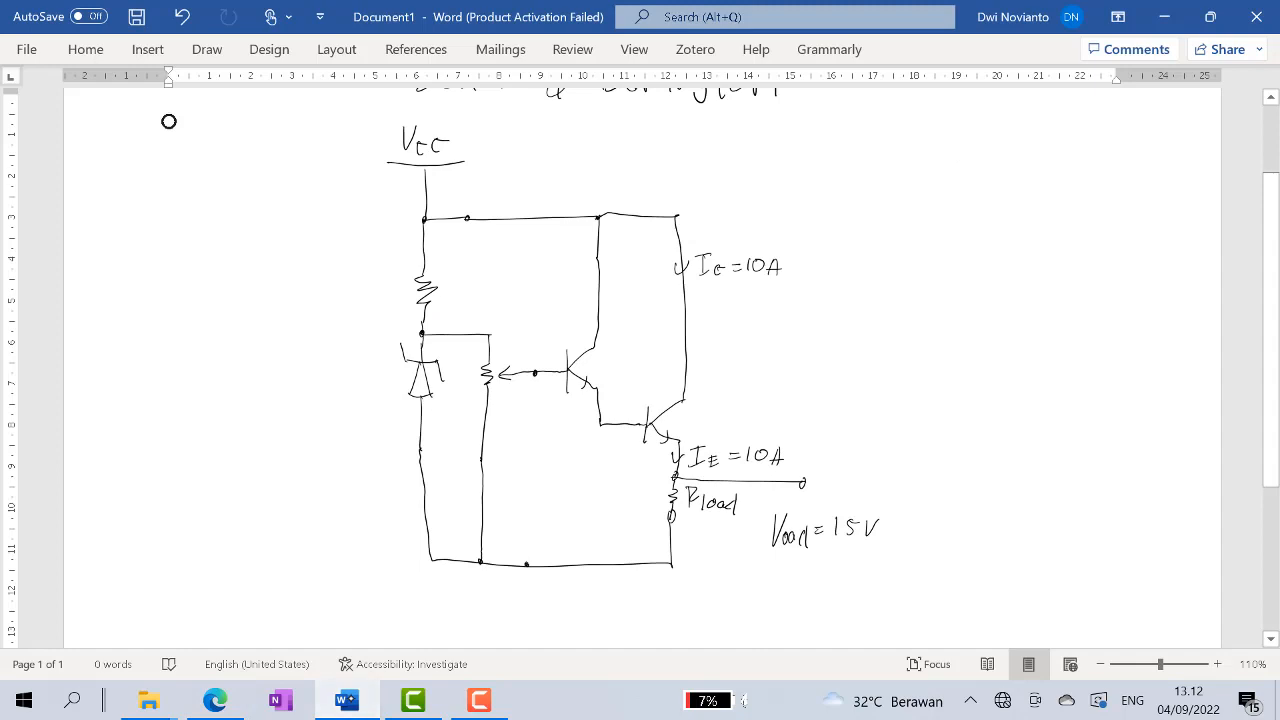
pyautogui.moveTo(696, 401)
pyautogui.mouseDown()
pyautogui.moveTo(751, 413)
pyautogui.moveTo(757, 401)
pyautogui.mouseUp()
pyautogui.moveTo(760, 401)
pyautogui.mouseDown()
pyautogui.moveTo(764, 414)
pyautogui.moveTo(770, 401)
pyautogui.moveTo(718, 389)
pyautogui.mouseUp()
pyautogui.moveTo(718, 378); pyautogui.dragTo(726, 378)
pyautogui.moveTo(718, 383); pyautogui.dragTo(731, 388)
pyautogui.moveTo(731, 379); pyautogui.dragTo(737, 383)
pyautogui.moveTo(731, 388); pyautogui.dragTo(757, 386)
pyautogui.moveTo(765, 378)
pyautogui.mouseDown()
pyautogui.moveTo(766, 391)
pyautogui.moveTo(774, 377)
pyautogui.mouseUp()
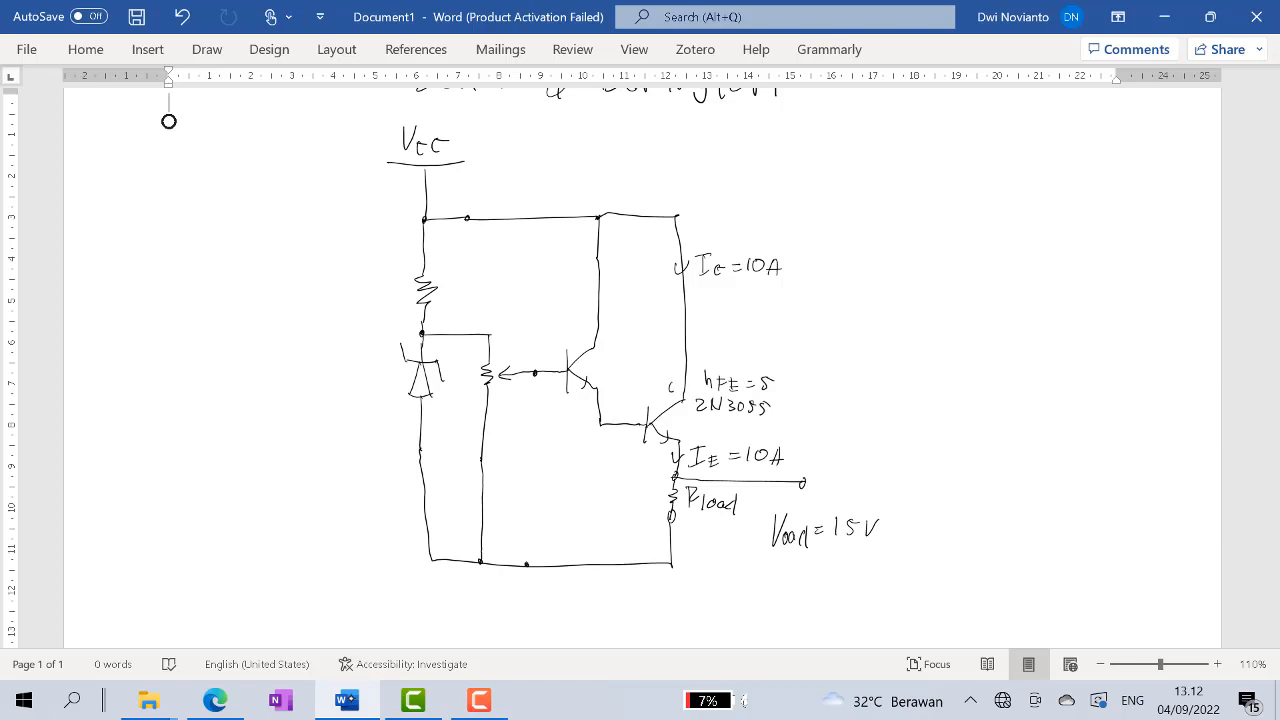
# Mark the second transistor's collector C and emitter E, and draw a vertical voltage span beside it labelled VCE = 4V
pyautogui.moveTo(669, 386); pyautogui.dragTo(677, 386)
pyautogui.moveTo(805, 449); pyautogui.dragTo(835, 445)
pyautogui.moveTo(800, 306)
pyautogui.mouseDown()
pyautogui.moveTo(816, 305)
pyautogui.moveTo(838, 334)
pyautogui.mouseUp()
pyautogui.moveTo(814, 212)
pyautogui.mouseDown()
pyautogui.moveTo(831, 213)
pyautogui.moveTo(824, 292)
pyautogui.mouseUp()
pyautogui.moveTo(822, 340); pyautogui.dragTo(821, 452)
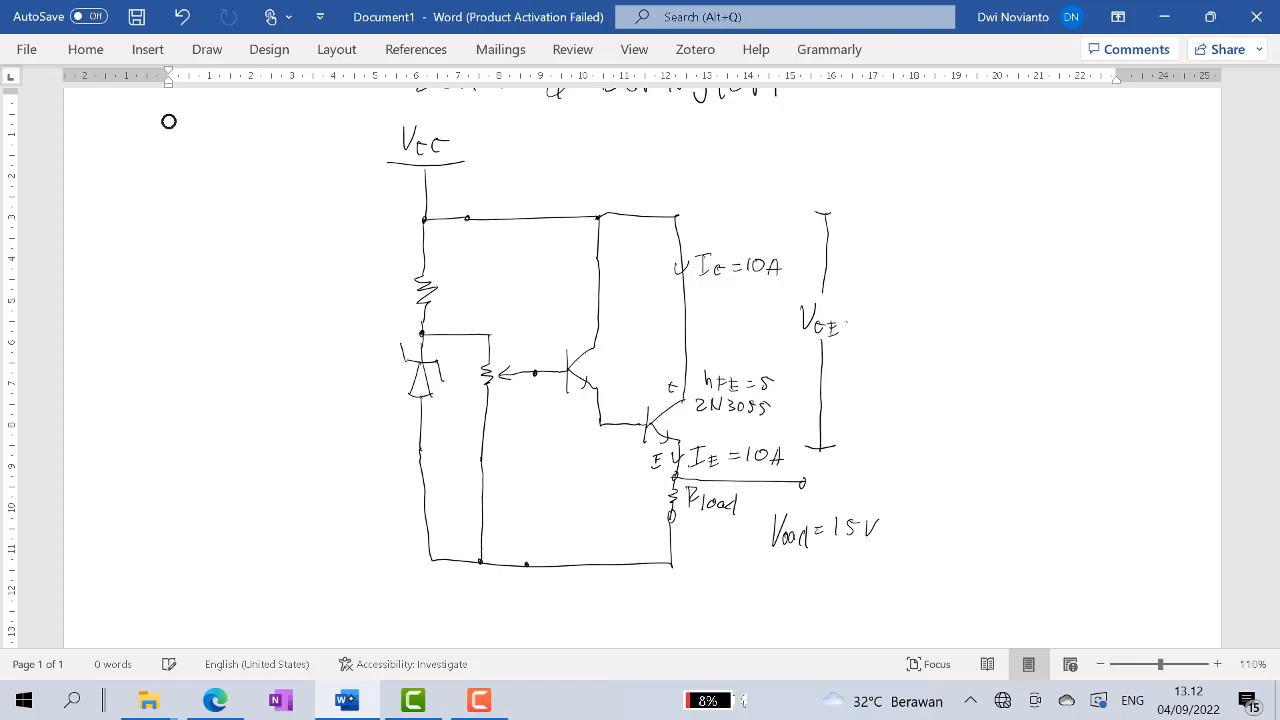
pyautogui.moveTo(860, 320); pyautogui.dragTo(868, 328)
pyautogui.moveTo(866, 316); pyautogui.dragTo(876, 330)
pyautogui.moveTo(872, 318)
pyautogui.mouseDown()
pyautogui.moveTo(874, 340)
pyautogui.moveTo(893, 315)
pyautogui.mouseUp()
# Extend the voltage span down past the Vload label, and draw a ground symbol under the common return line
pyautogui.moveTo(821, 450); pyautogui.dragTo(821, 503)
pyautogui.moveTo(819, 547)
pyautogui.mouseDown()
pyautogui.moveTo(818, 576)
pyautogui.moveTo(835, 571)
pyautogui.mouseUp()
pyautogui.moveTo(480, 561)
pyautogui.mouseDown()
pyautogui.moveTo(481, 578)
pyautogui.moveTo(502, 574)
pyautogui.mouseUp()
pyautogui.moveTo(472, 588); pyautogui.dragTo(494, 590)
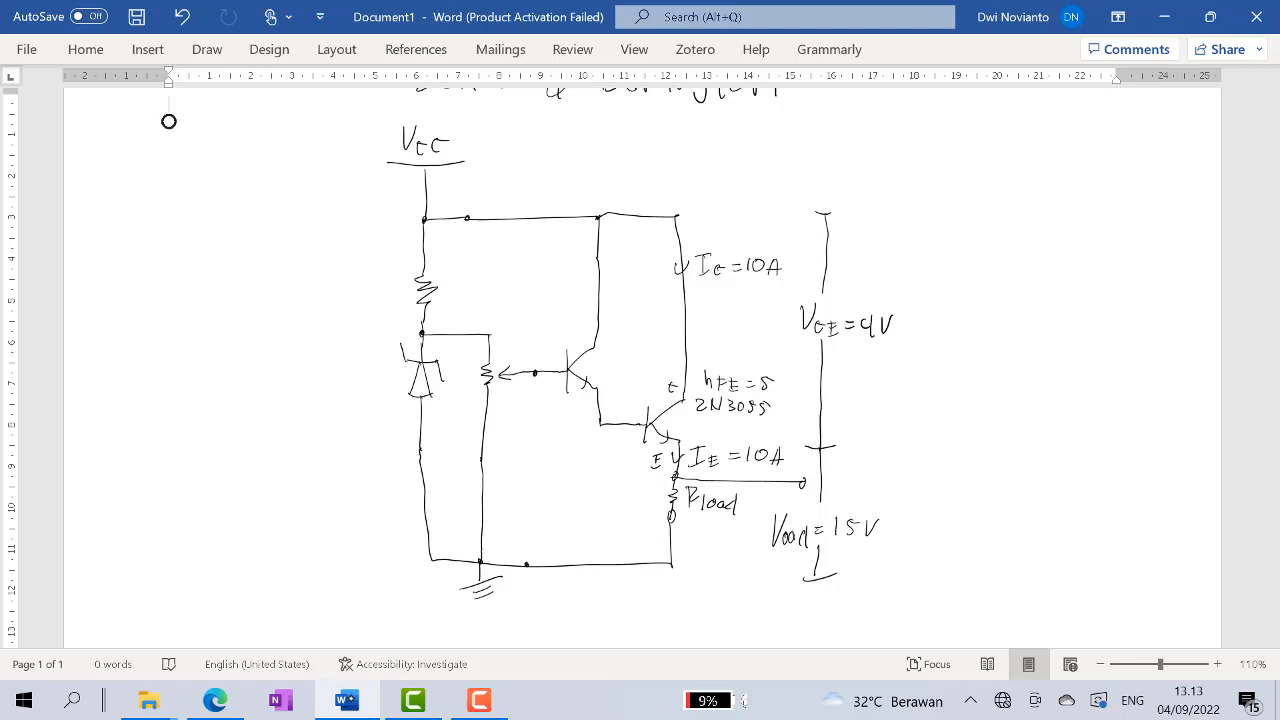
# Label the second transistor's base current IB2 and note its 0,7V threshold voltage between base and emitter
pyautogui.moveTo(591, 440)
pyautogui.mouseDown()
pyautogui.moveTo(644, 466)
pyautogui.moveTo(583, 472)
pyautogui.moveTo(613, 472)
pyautogui.mouseUp()
pyautogui.moveTo(617, 419)
pyautogui.mouseDown()
pyautogui.moveTo(619, 434)
pyautogui.moveTo(621, 396)
pyautogui.mouseUp()
pyautogui.moveTo(610, 412); pyautogui.dragTo(620, 411)
pyautogui.moveTo(624, 405); pyautogui.dragTo(638, 419)
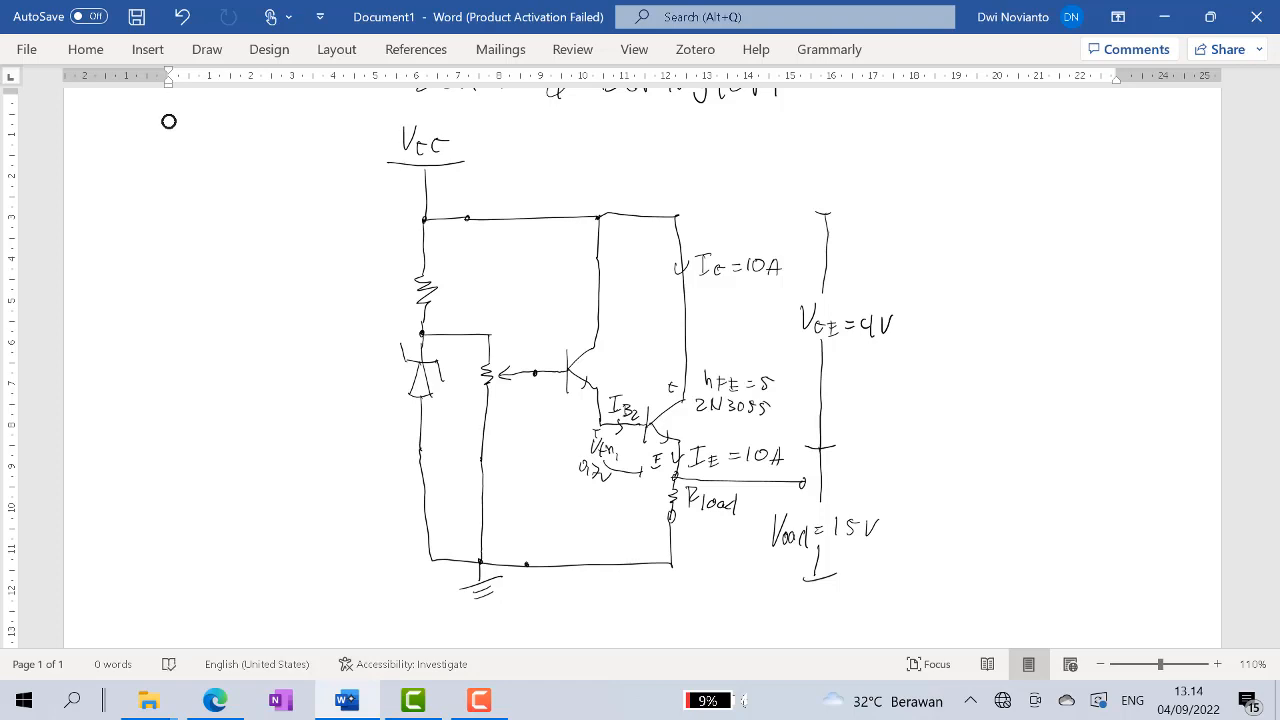
# Write the base current calculation IB = IC/hFE = 10/5 = 2A beside the circuit
pyautogui.moveTo(936, 181)
pyautogui.mouseDown()
pyautogui.moveTo(936, 201)
pyautogui.moveTo(956, 212)
pyautogui.mouseUp()
pyautogui.moveTo(978, 195); pyautogui.dragTo(1020, 186)
pyautogui.moveTo(1003, 171); pyautogui.dragTo(1020, 170)
pyautogui.moveTo(1025, 179); pyautogui.dragTo(1035, 180)
pyautogui.moveTo(999, 200)
pyautogui.mouseDown()
pyautogui.moveTo(1035, 194)
pyautogui.moveTo(1019, 231)
pyautogui.moveTo(1038, 216)
pyautogui.moveTo(1040, 229)
pyautogui.moveTo(1065, 197)
pyautogui.mouseUp()
pyautogui.moveTo(1055, 203); pyautogui.dragTo(1085, 190)
pyautogui.moveTo(1097, 177)
pyautogui.mouseDown()
pyautogui.moveTo(1108, 201)
pyautogui.moveTo(1088, 234)
pyautogui.moveTo(1103, 216)
pyautogui.mouseUp()
pyautogui.moveTo(1118, 201); pyautogui.dragTo(1150, 211)
pyautogui.moveTo(1153, 213)
pyautogui.mouseDown()
pyautogui.moveTo(1160, 195)
pyautogui.moveTo(1168, 204)
pyautogui.mouseUp()
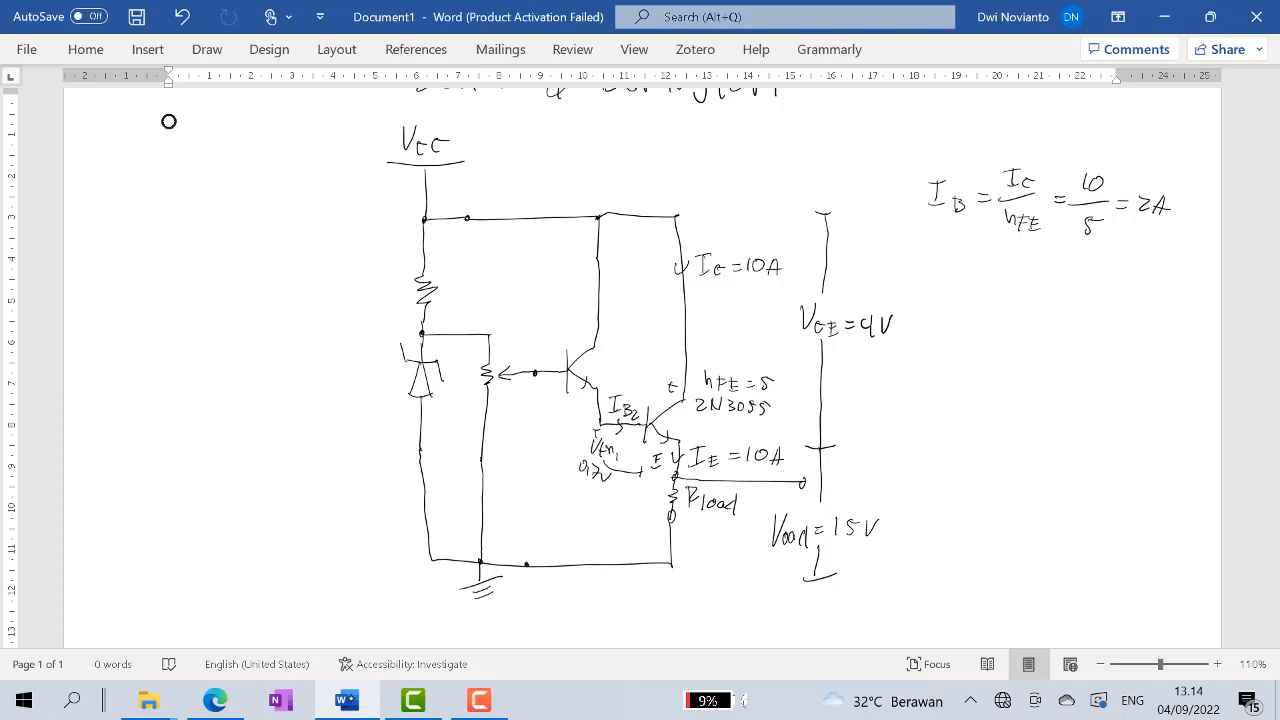
# Mark the first transistor's collector current with an arrow labelled 2A
pyautogui.moveTo(598, 275)
pyautogui.mouseDown()
pyautogui.moveTo(600, 289)
pyautogui.moveTo(606, 277)
pyautogui.moveTo(624, 285)
pyautogui.mouseUp()
pyautogui.moveTo(627, 287)
pyautogui.mouseDown()
pyautogui.moveTo(632, 271)
pyautogui.moveTo(637, 287)
pyautogui.mouseUp()
pyautogui.moveTo(629, 281); pyautogui.dragTo(636, 280)
# Switch to Edge and examine the DC current gain and VCE conditions in the TIP31 datasheet
pyautogui.click(215, 700)
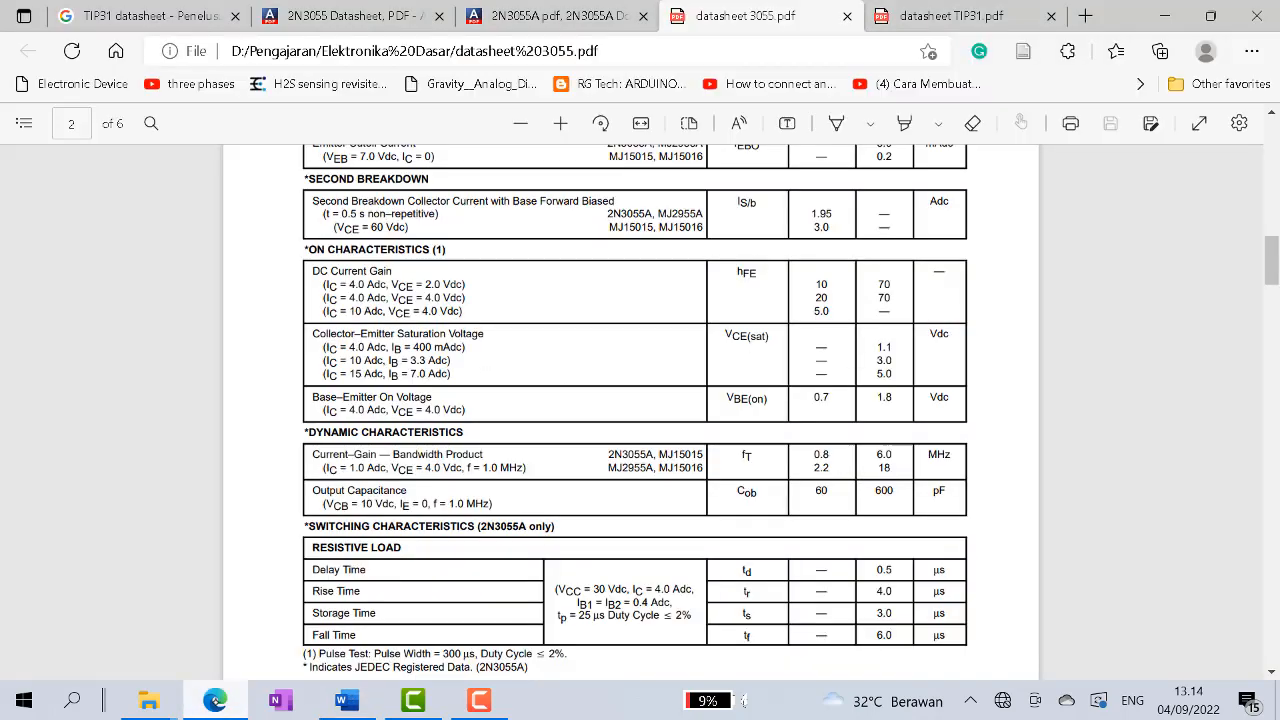
pyautogui.click(950, 16)
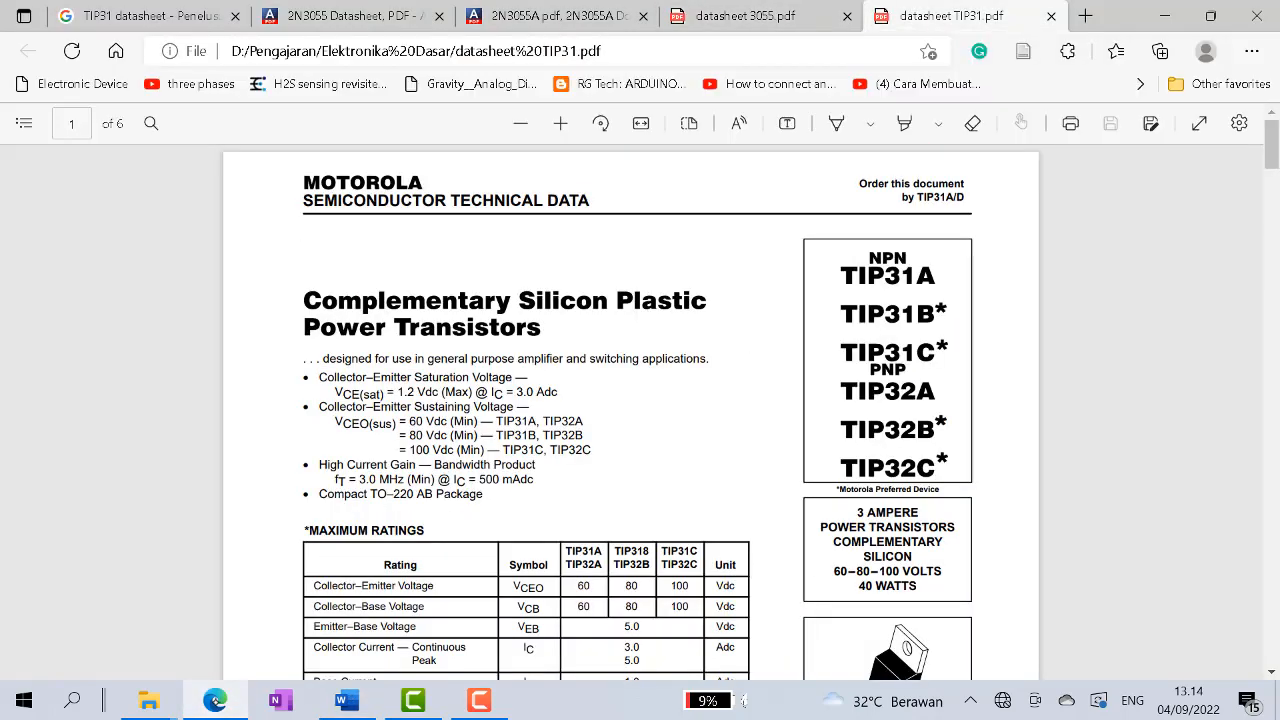
pyautogui.scroll(-3, 640, 400)
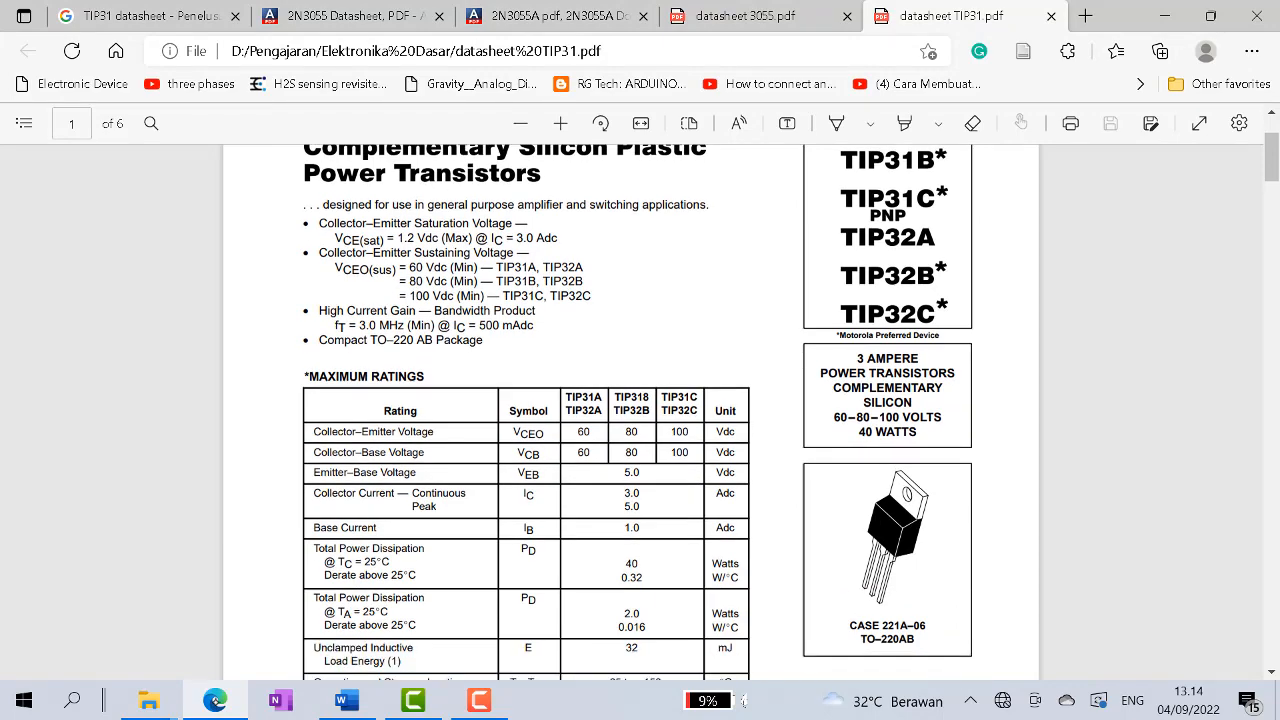
pyautogui.scroll(-10, 640, 400)
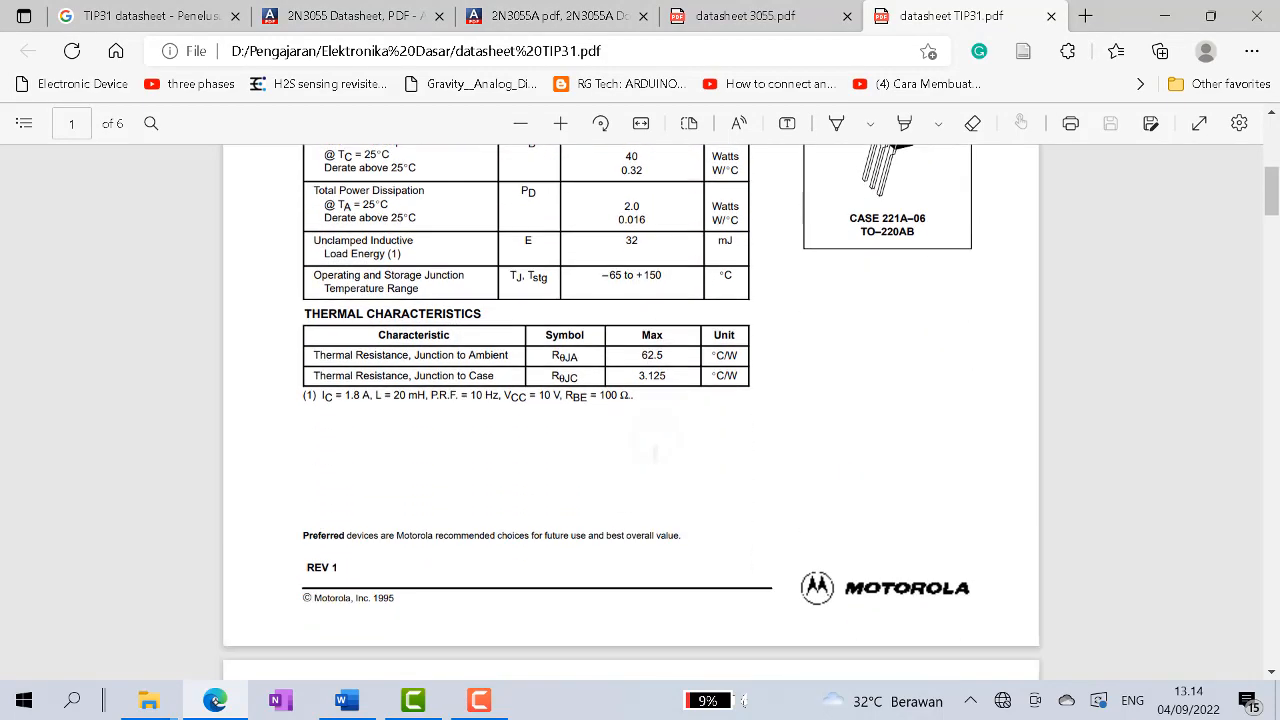
pyautogui.scroll(-7, 640, 400)
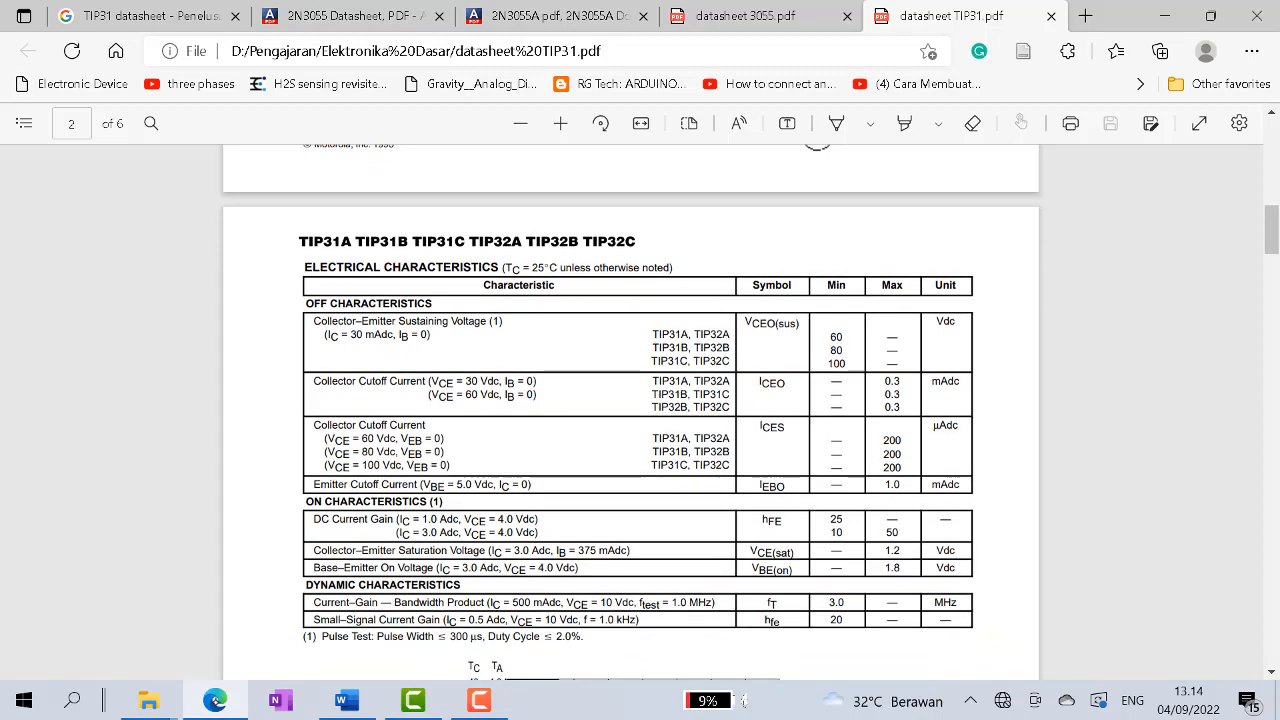
pyautogui.scroll(-3, 640, 400)
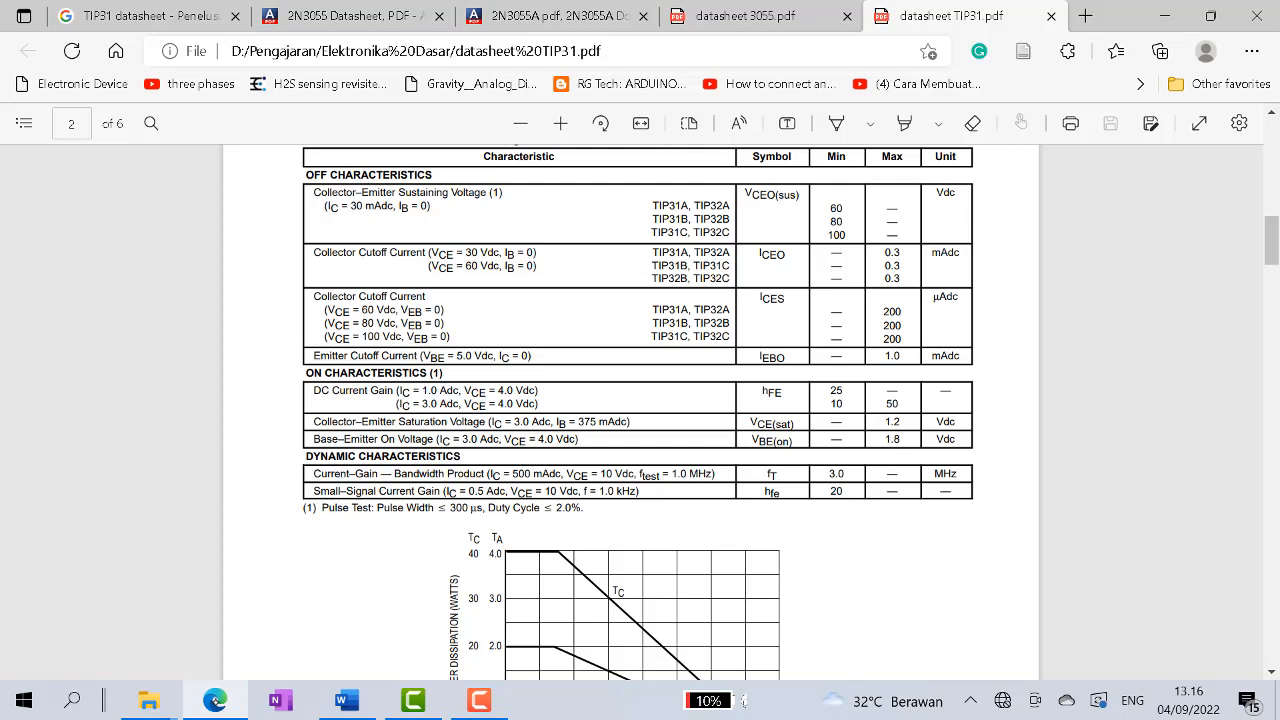
# Return to Word and label the first transistor TIP31 with hFE 30, marking its collector C1 and emitter E1
pyautogui.click(346, 700)
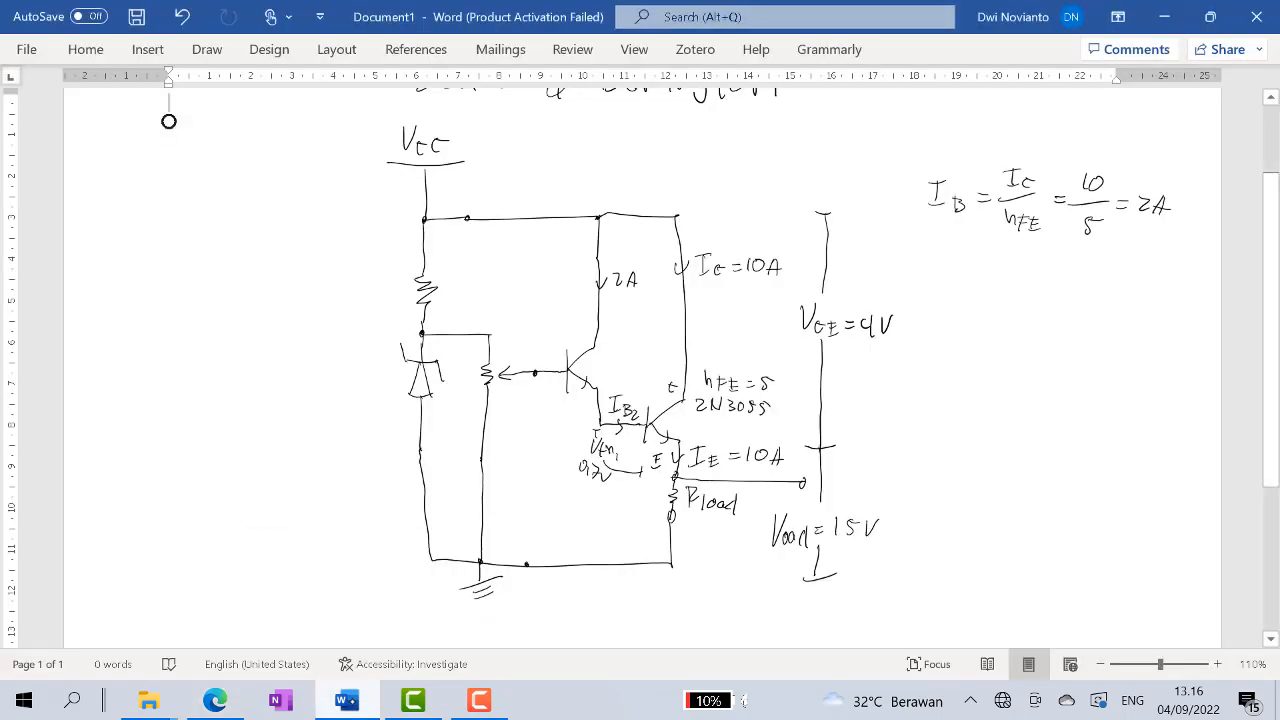
pyautogui.moveTo(600, 350); pyautogui.dragTo(626, 363)
pyautogui.hotkey('ctrl', 'z')
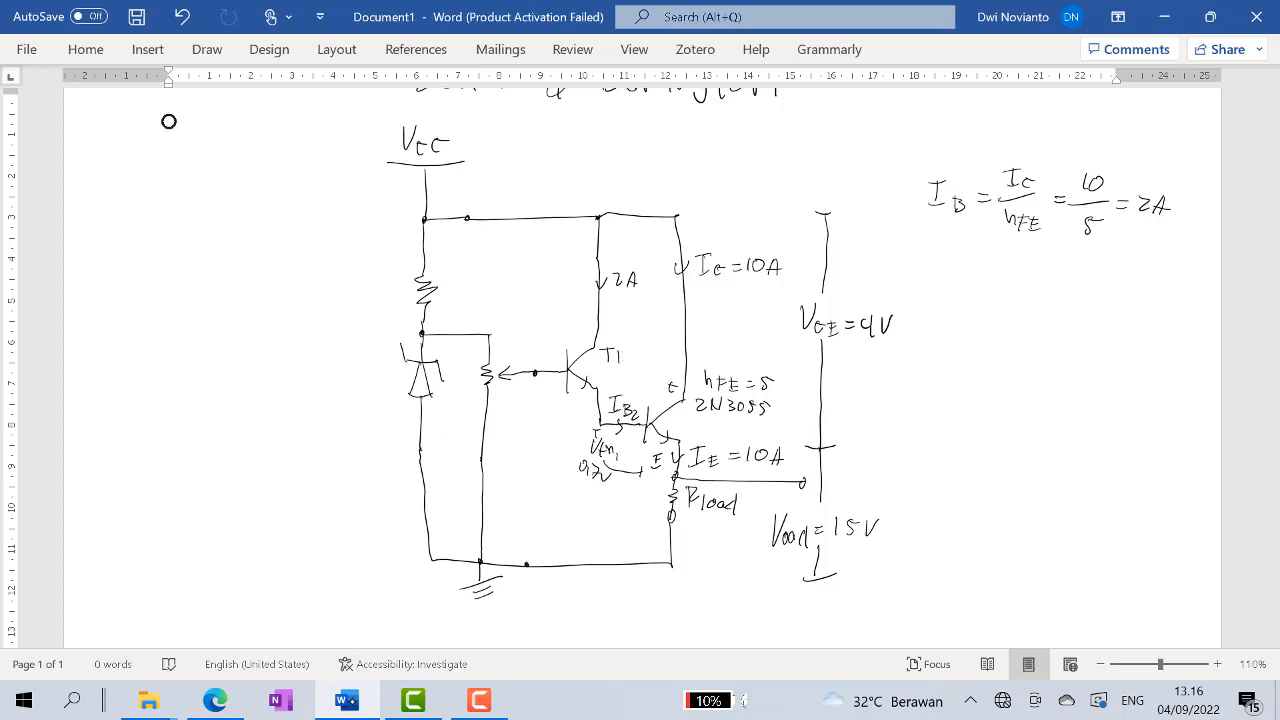
pyautogui.moveTo(625, 353); pyautogui.dragTo(636, 364)
pyautogui.moveTo(649, 351); pyautogui.dragTo(649, 364)
pyautogui.moveTo(602, 380); pyautogui.dragTo(609, 382)
pyautogui.moveTo(615, 374)
pyautogui.mouseDown()
pyautogui.moveTo(615, 385)
pyautogui.moveTo(622, 373)
pyautogui.mouseUp()
pyautogui.moveTo(614, 380); pyautogui.dragTo(634, 385)
pyautogui.moveTo(626, 376); pyautogui.dragTo(634, 380)
pyautogui.moveTo(641, 377); pyautogui.dragTo(641, 389)
pyautogui.moveTo(653, 375)
pyautogui.mouseDown()
pyautogui.moveTo(649, 386)
pyautogui.moveTo(654, 375)
pyautogui.mouseUp()
pyautogui.moveTo(616, 321); pyautogui.dragTo(616, 332)
pyautogui.moveTo(582, 398); pyautogui.dragTo(586, 414)
# Remove the 4V value from the VCE label and rewrite it as VCE2 = VCE1 + Vth2
pyautogui.hotkey('ctrl', 'z')
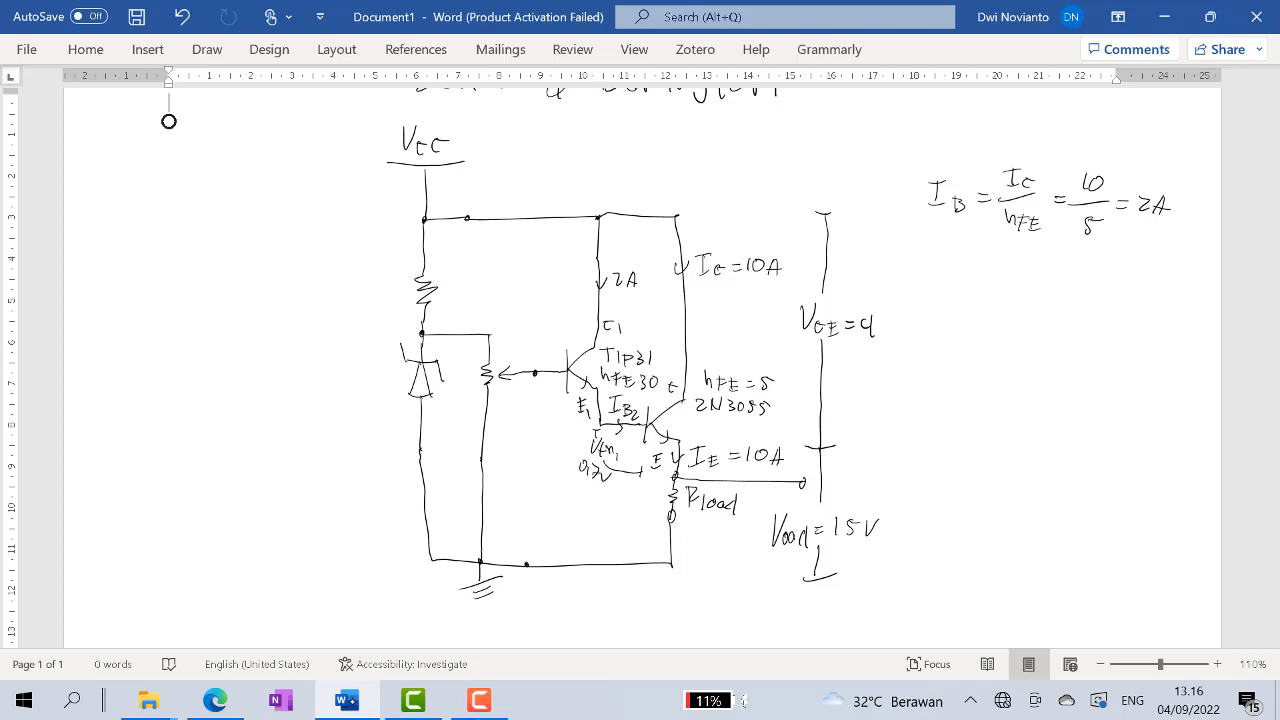
pyautogui.hotkey('ctrl', 'z')
pyautogui.hotkey('ctrl', 'z')
pyautogui.moveTo(838, 337)
pyautogui.mouseDown()
pyautogui.moveTo(870, 331)
pyautogui.moveTo(880, 310)
pyautogui.mouseUp()
pyautogui.moveTo(885, 321); pyautogui.dragTo(890, 333)
pyautogui.moveTo(889, 325); pyautogui.dragTo(926, 337)
pyautogui.moveTo(918, 329)
pyautogui.mouseDown()
pyautogui.moveTo(953, 317)
pyautogui.moveTo(956, 338)
pyautogui.mouseUp()
pyautogui.moveTo(950, 326)
pyautogui.mouseDown()
pyautogui.moveTo(984, 338)
pyautogui.moveTo(973, 337)
pyautogui.mouseUp()
pyautogui.moveTo(977, 337)
pyautogui.mouseDown()
pyautogui.moveTo(989, 344)
pyautogui.moveTo(1011, 326)
pyautogui.mouseUp()
# Complete the VCE2 equation with the values = 4V + 0,7 = 4,7V
pyautogui.moveTo(998, 334); pyautogui.dragTo(1038, 332)
pyautogui.moveTo(1034, 320)
pyautogui.mouseDown()
pyautogui.moveTo(1033, 340)
pyautogui.moveTo(1057, 323)
pyautogui.moveTo(1074, 330)
pyautogui.mouseUp()
pyautogui.moveTo(1068, 320)
pyautogui.mouseDown()
pyautogui.moveTo(1068, 340)
pyautogui.moveTo(1083, 324)
pyautogui.mouseUp()
pyautogui.moveTo(1091, 327); pyautogui.dragTo(1090, 340)
pyautogui.moveTo(1096, 326)
pyautogui.mouseDown()
pyautogui.moveTo(1102, 342)
pyautogui.moveTo(1142, 336)
pyautogui.mouseUp()
pyautogui.moveTo(1140, 324); pyautogui.dragTo(1148, 341)
pyautogui.moveTo(1155, 326)
pyautogui.mouseDown()
pyautogui.moveTo(1166, 326)
pyautogui.moveTo(1160, 347)
pyautogui.moveTo(1192, 322)
pyautogui.mouseUp()
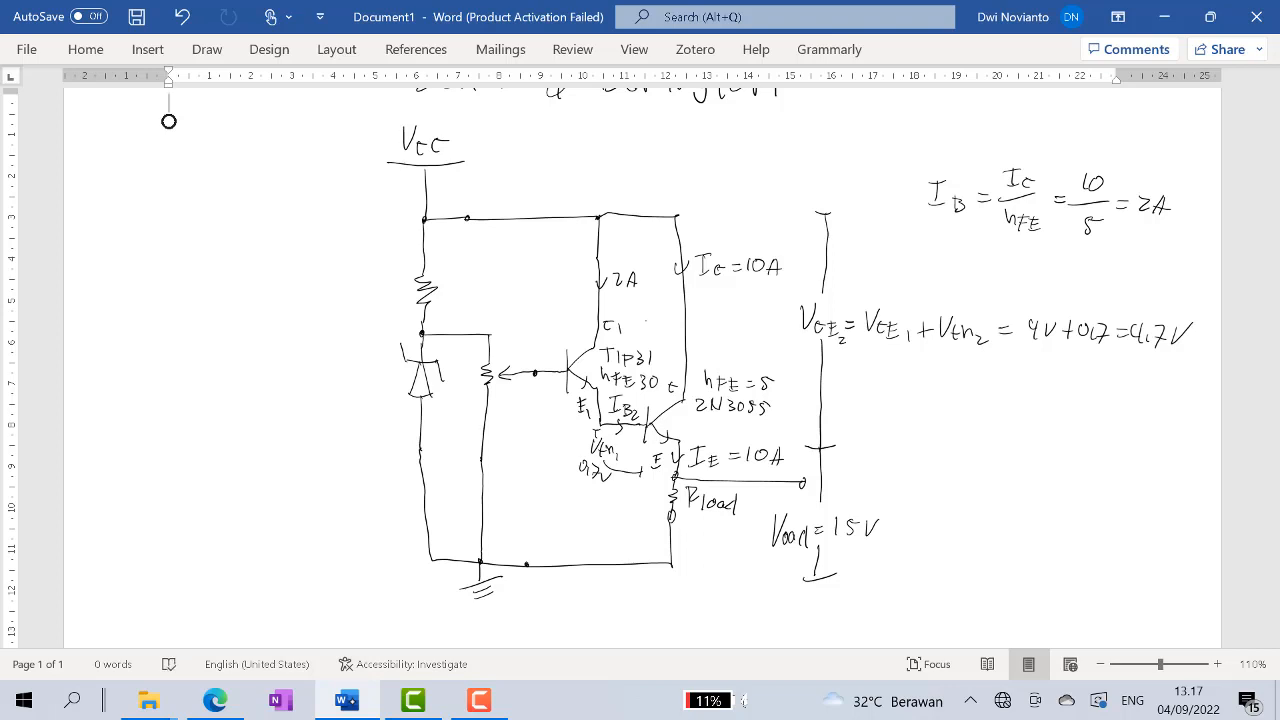
# Mark the current flowing into the TIP31's base with an arrow and label it IB1
pyautogui.moveTo(541, 366)
pyautogui.mouseDown()
pyautogui.moveTo(541, 381)
pyautogui.moveTo(529, 360)
pyautogui.mouseUp()
pyautogui.moveTo(525, 343)
pyautogui.mouseDown()
pyautogui.moveTo(537, 342)
pyautogui.moveTo(535, 358)
pyautogui.mouseUp()
pyautogui.moveTo(538, 348); pyautogui.dragTo(537, 362)
pyautogui.moveTo(545, 350); pyautogui.dragTo(545, 363)
pyautogui.moveTo(922, 379); pyautogui.dragTo(942, 378)
pyautogui.moveTo(928, 398); pyautogui.dragTo(945, 397)
pyautogui.hotkey('ctrl', 'z')
pyautogui.hotkey('ctrl', 'z')
# Write the equation IB1 = IC1/hFE = 2/30 = in the blank area beside the VCC branch
pyautogui.moveTo(92, 200)
pyautogui.mouseDown()
pyautogui.moveTo(92, 220)
pyautogui.moveTo(101, 199)
pyautogui.mouseUp()
pyautogui.moveTo(85, 221); pyautogui.dragTo(104, 224)
pyautogui.moveTo(104, 212); pyautogui.dragTo(125, 228)
pyautogui.moveTo(170, 178)
pyautogui.mouseDown()
pyautogui.moveTo(170, 196)
pyautogui.moveTo(175, 177)
pyautogui.mouseUp()
pyautogui.moveTo(165, 197)
pyautogui.mouseDown()
pyautogui.moveTo(200, 210)
pyautogui.moveTo(172, 242)
pyautogui.mouseUp()
pyautogui.moveTo(178, 234)
pyautogui.mouseDown()
pyautogui.moveTo(178, 248)
pyautogui.moveTo(188, 232)
pyautogui.mouseUp()
pyautogui.moveTo(190, 234)
pyautogui.mouseDown()
pyautogui.moveTo(205, 243)
pyautogui.moveTo(232, 206)
pyautogui.mouseUp()
pyautogui.moveTo(217, 214); pyautogui.dragTo(234, 213)
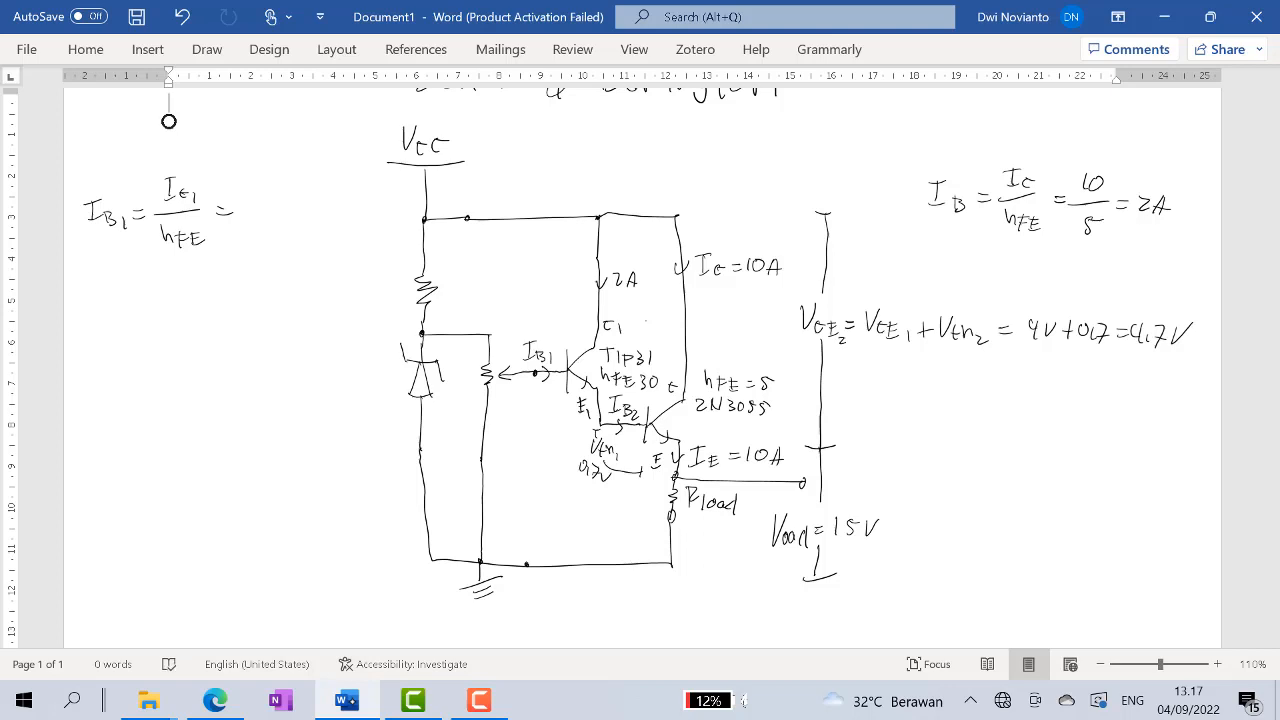
pyautogui.moveTo(251, 186)
pyautogui.mouseDown()
pyautogui.moveTo(281, 209)
pyautogui.moveTo(251, 244)
pyautogui.mouseUp()
pyautogui.moveTo(270, 229); pyautogui.dragTo(300, 207)
pyautogui.moveTo(288, 214); pyautogui.dragTo(300, 213)
pyautogui.click(479, 700)
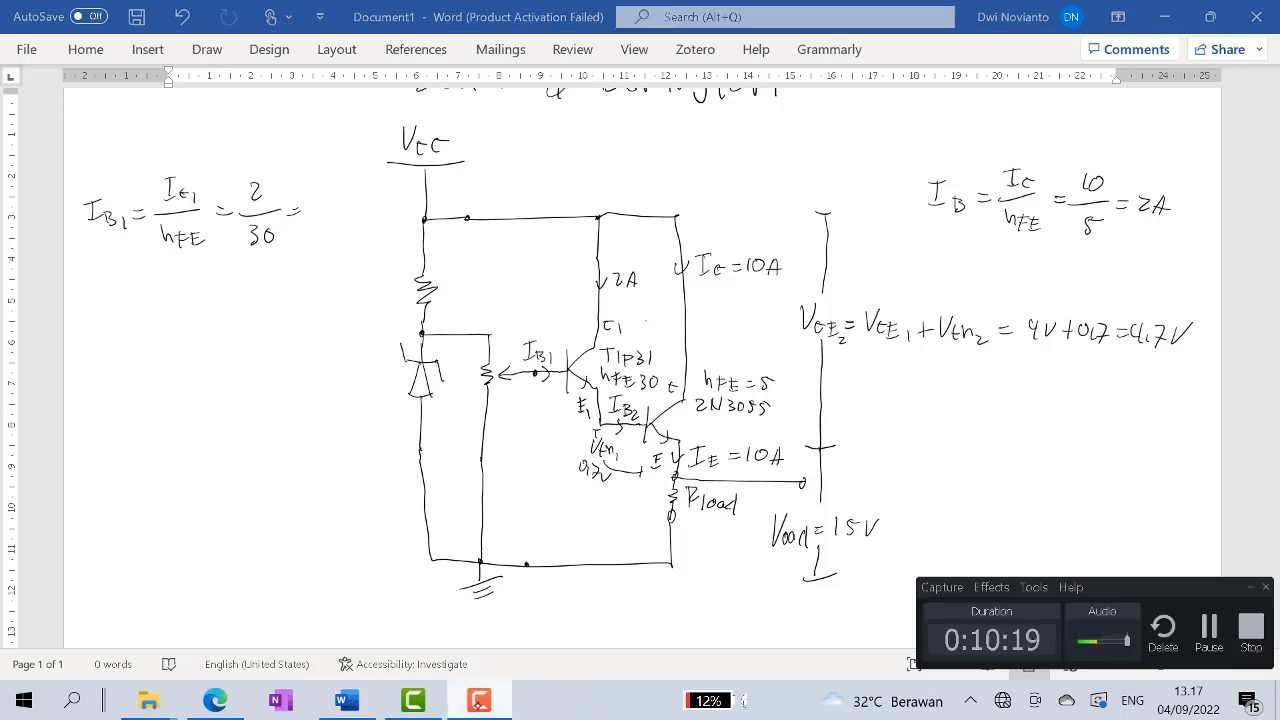
pyautogui.click(1208, 627)
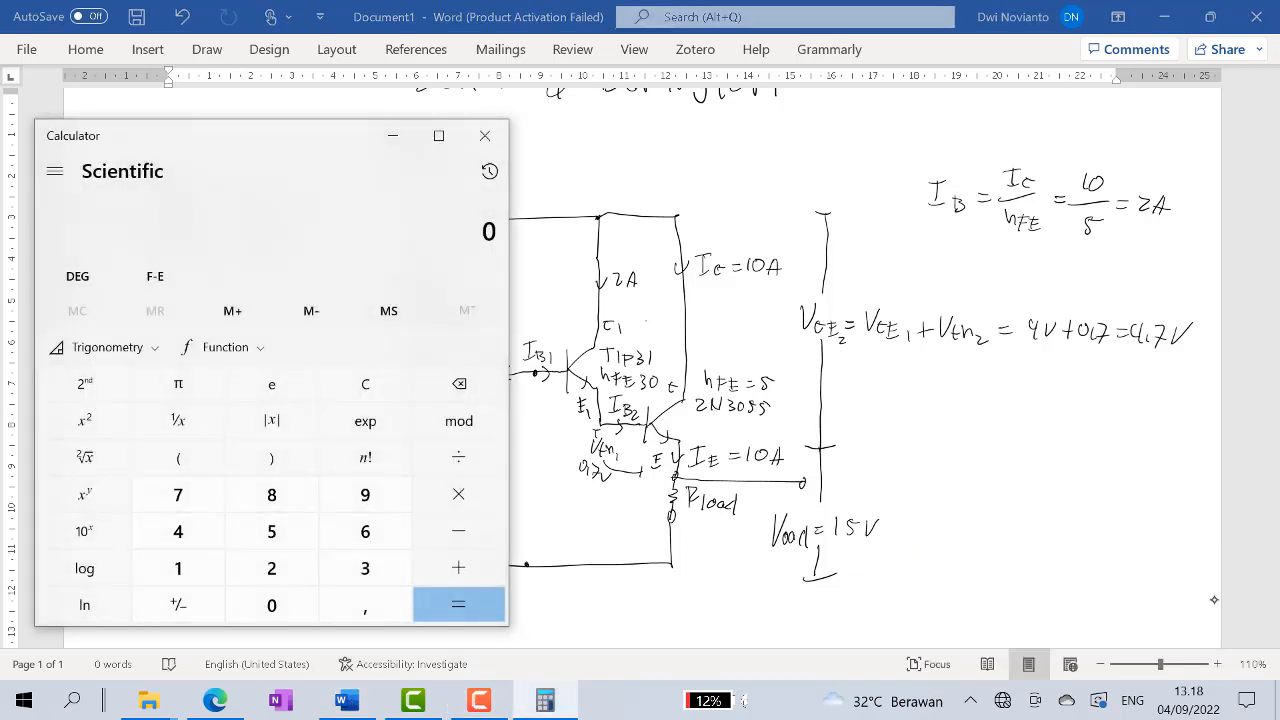
# Compute 2 ÷ 30 in Calculator, placing its window clear of the IB1 equation
pyautogui.moveTo(200, 135)
pyautogui.mouseDown()
pyautogui.moveTo(793, 191)
pyautogui.moveTo(736, 211)
pyautogui.moveTo(545, 127)
pyautogui.mouseUp()
pyautogui.press('2')
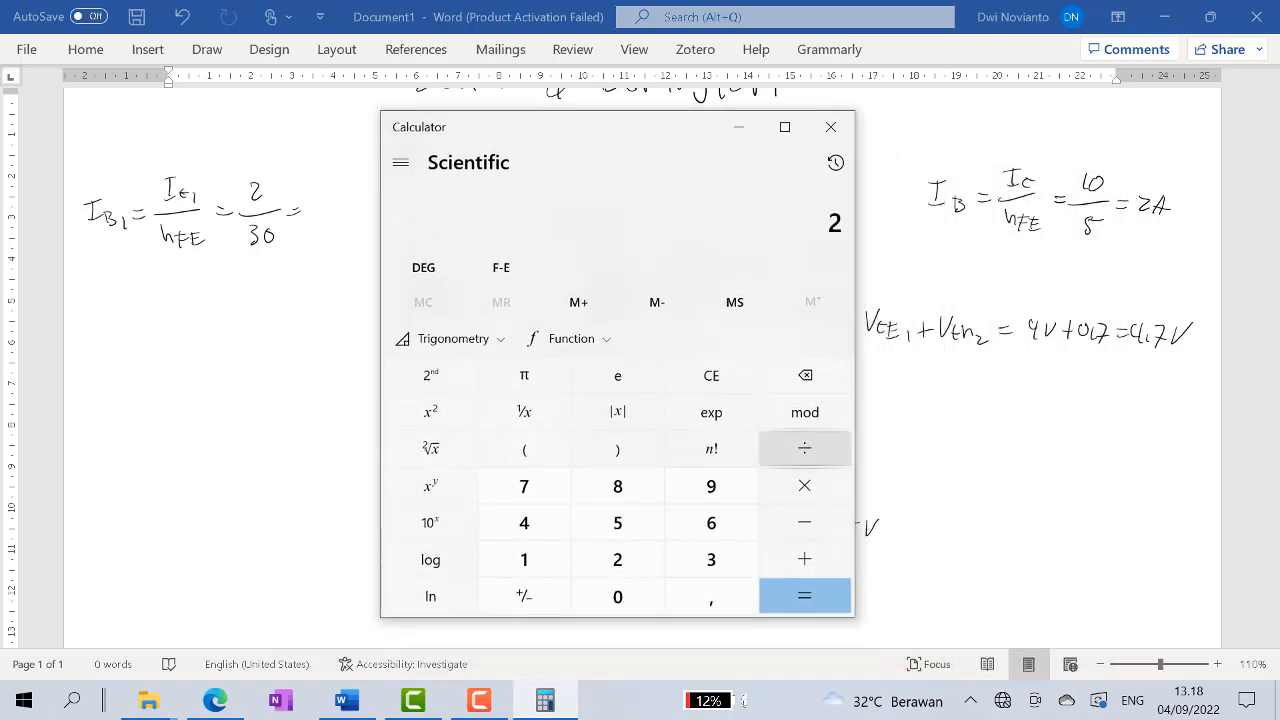
pyautogui.press('/')
pyautogui.press('3')
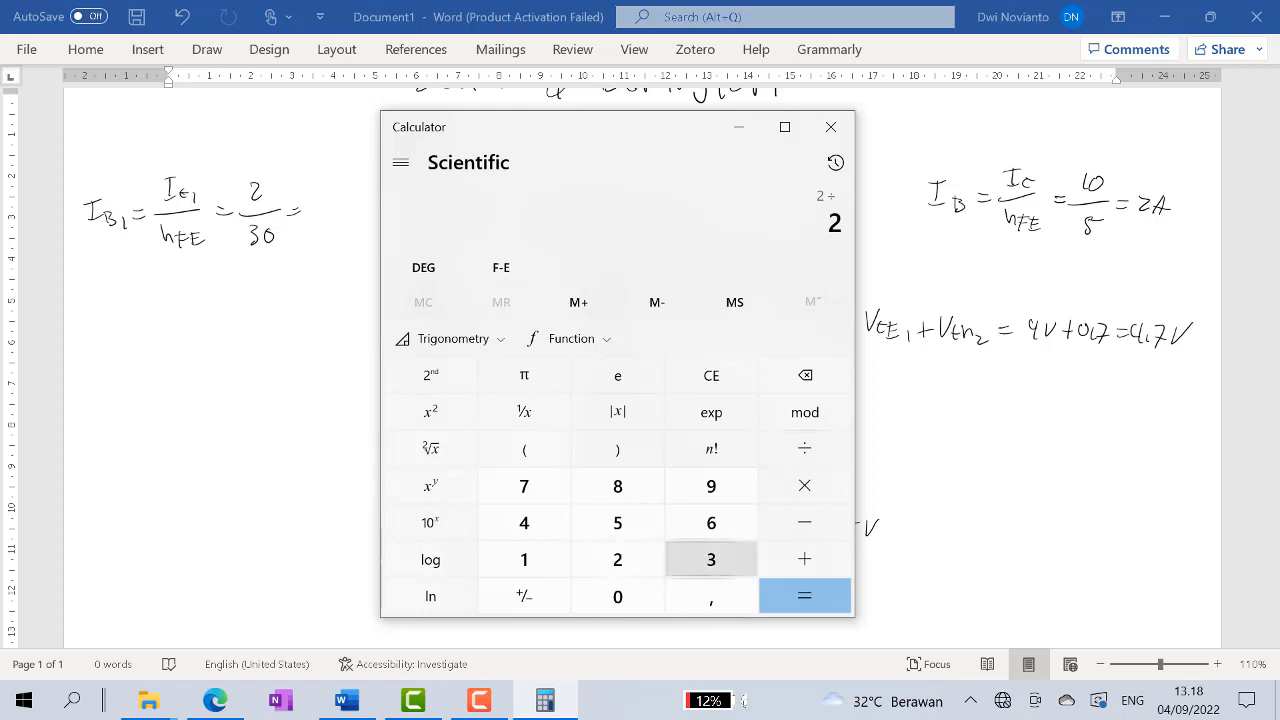
pyautogui.press('0')
pyautogui.press('Return')
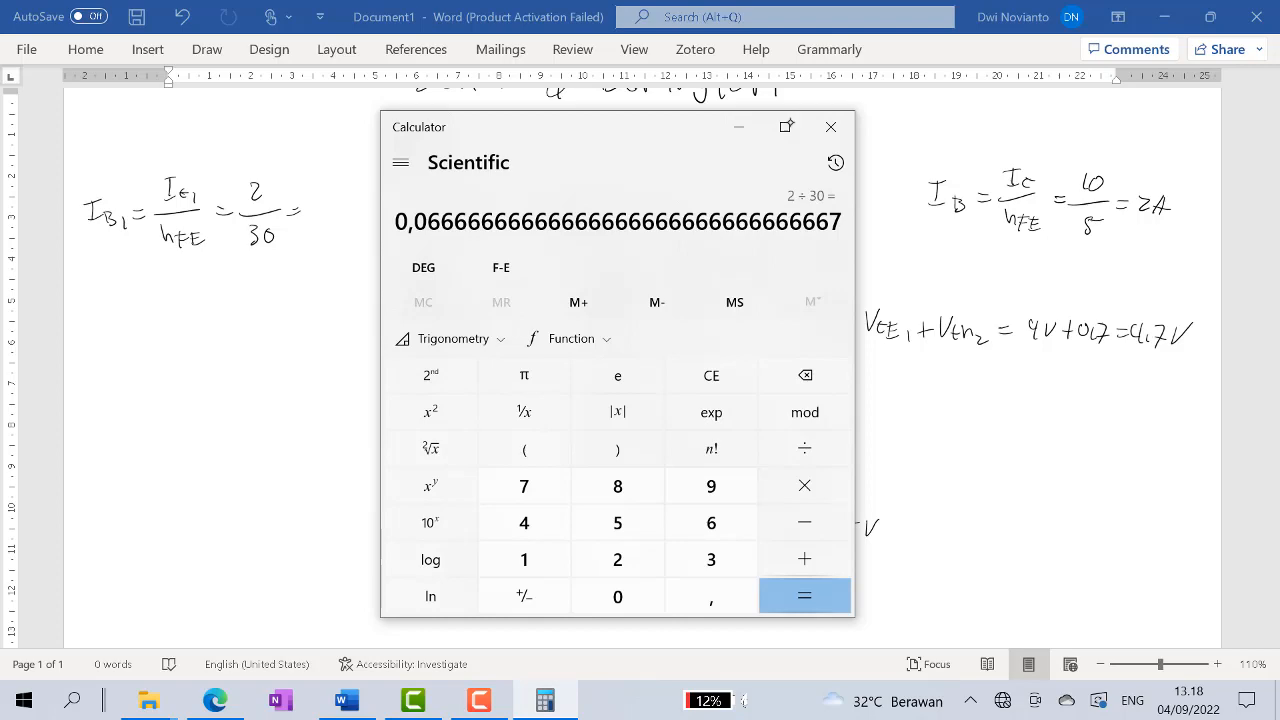
# Return to Word and complete the IB1 equation with 0,067A, restating it underneath as = 67mA
pyautogui.click(740, 128)
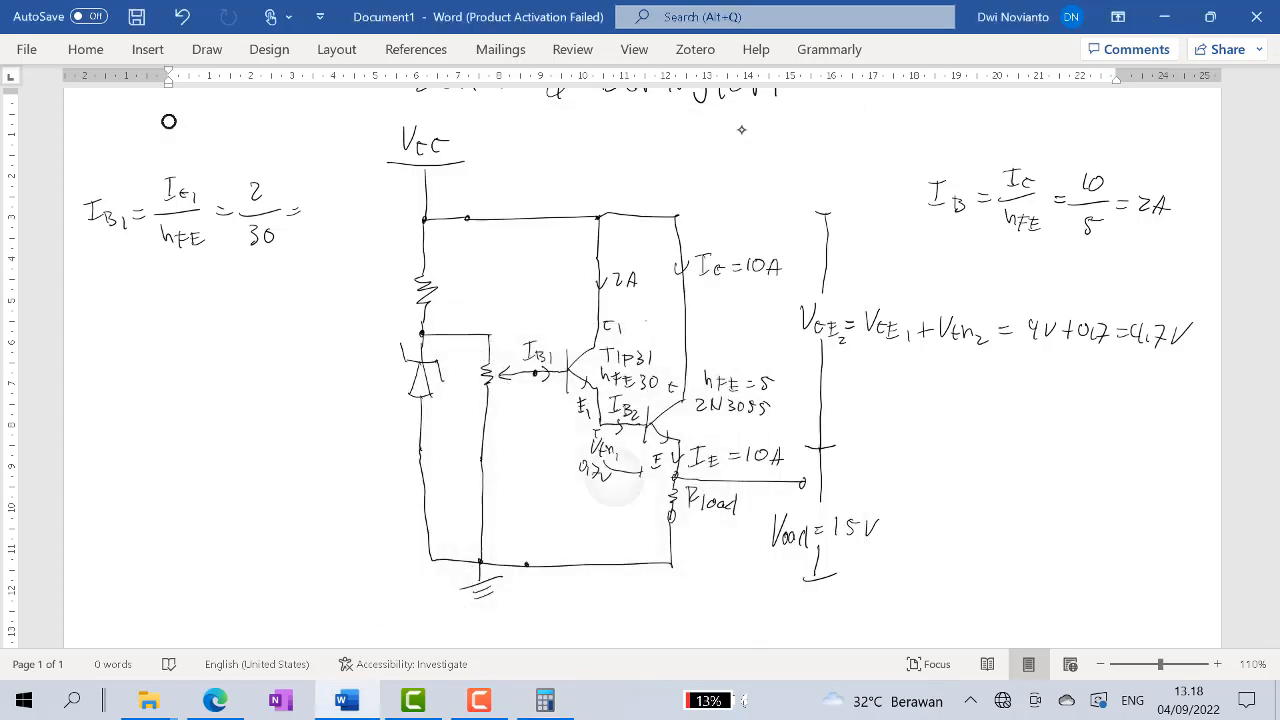
pyautogui.moveTo(318, 200); pyautogui.dragTo(324, 224)
pyautogui.click(544, 700)
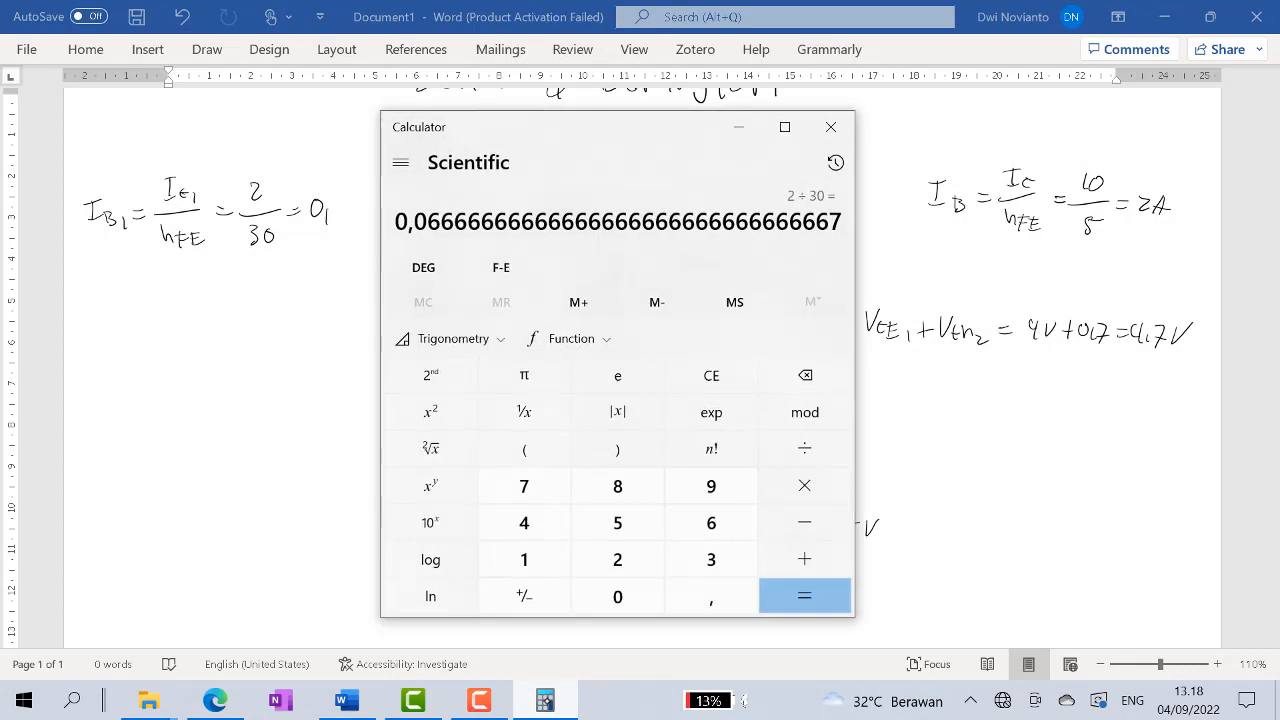
pyautogui.click(739, 127)
pyautogui.moveTo(341, 202); pyautogui.dragTo(366, 220)
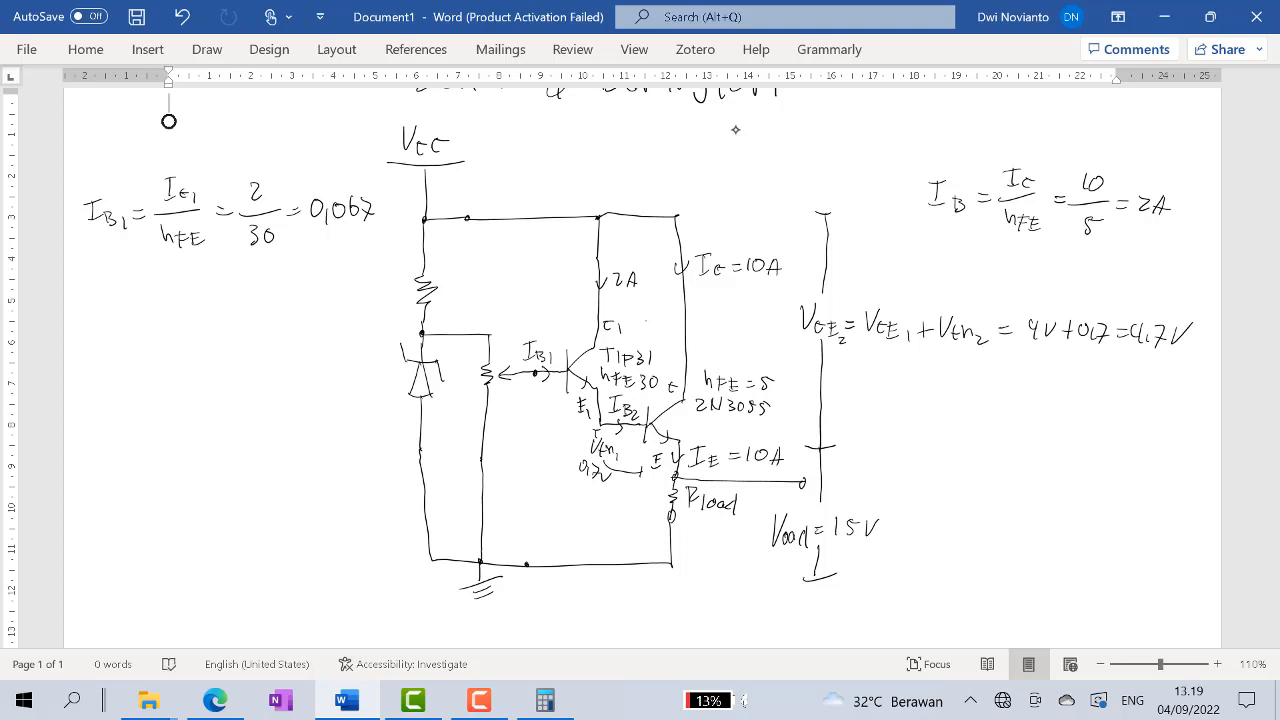
pyautogui.moveTo(380, 216)
pyautogui.mouseDown()
pyautogui.moveTo(384, 193)
pyautogui.moveTo(389, 216)
pyautogui.mouseUp()
pyautogui.moveTo(379, 206); pyautogui.dragTo(389, 205)
pyautogui.moveTo(295, 251); pyautogui.dragTo(310, 250)
pyautogui.moveTo(295, 258); pyautogui.dragTo(333, 254)
pyautogui.moveTo(341, 247)
pyautogui.mouseDown()
pyautogui.moveTo(347, 266)
pyautogui.moveTo(381, 241)
pyautogui.mouseUp()
pyautogui.moveTo(381, 241); pyautogui.dragTo(389, 254)
# Label the potentiometer beside the zener as RV 10K, discarding the 50 written first
pyautogui.moveTo(461, 371)
pyautogui.mouseDown()
pyautogui.moveTo(455, 384)
pyautogui.moveTo(469, 375)
pyautogui.mouseUp()
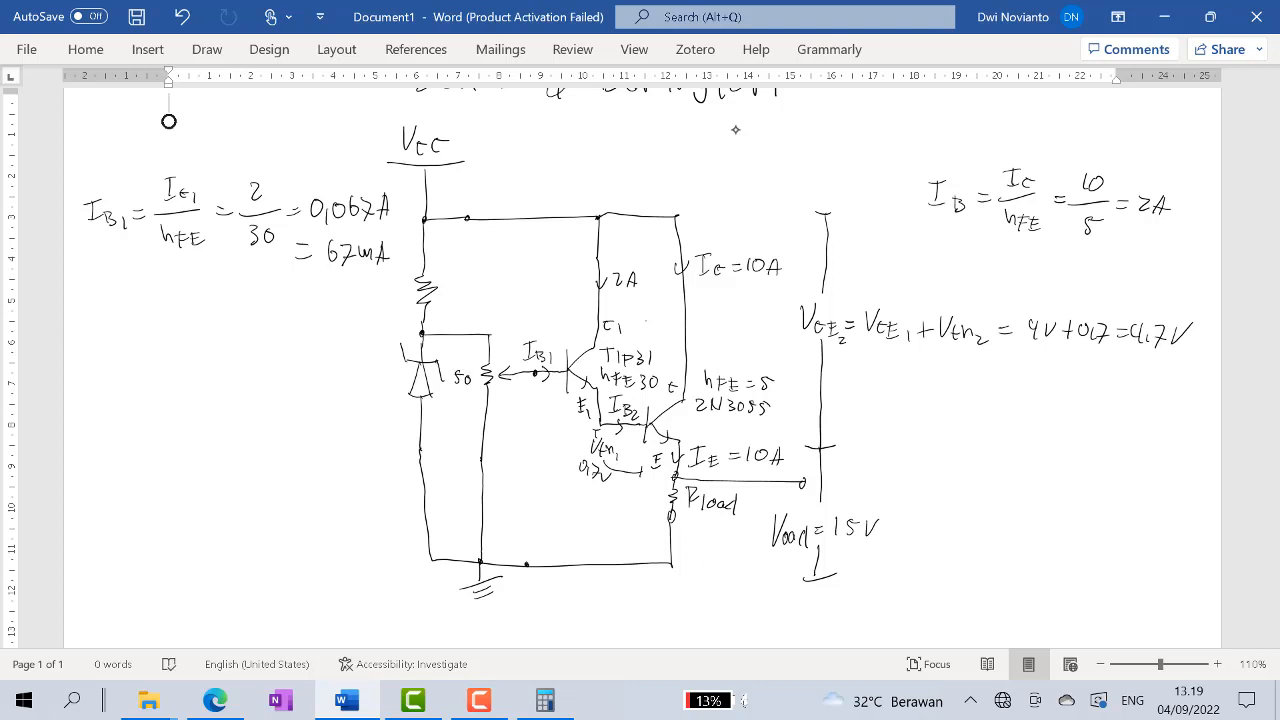
pyautogui.hotkey('ctrl', 'z')
pyautogui.moveTo(466, 373); pyautogui.dragTo(470, 388)
pyautogui.moveTo(477, 375)
pyautogui.mouseDown()
pyautogui.moveTo(476, 389)
pyautogui.moveTo(464, 366)
pyautogui.moveTo(478, 358)
pyautogui.mouseUp()
# Mark the voltage from the potentiometer's wiper to ground as VB with a vertical span line
pyautogui.moveTo(497, 445)
pyautogui.mouseDown()
pyautogui.moveTo(501, 460)
pyautogui.moveTo(507, 444)
pyautogui.mouseUp()
pyautogui.moveTo(507, 452); pyautogui.dragTo(514, 462)
pyautogui.moveTo(505, 387); pyautogui.dragTo(518, 387)
pyautogui.moveTo(511, 387); pyautogui.dragTo(505, 555)
pyautogui.moveTo(498, 553); pyautogui.dragTo(510, 553)
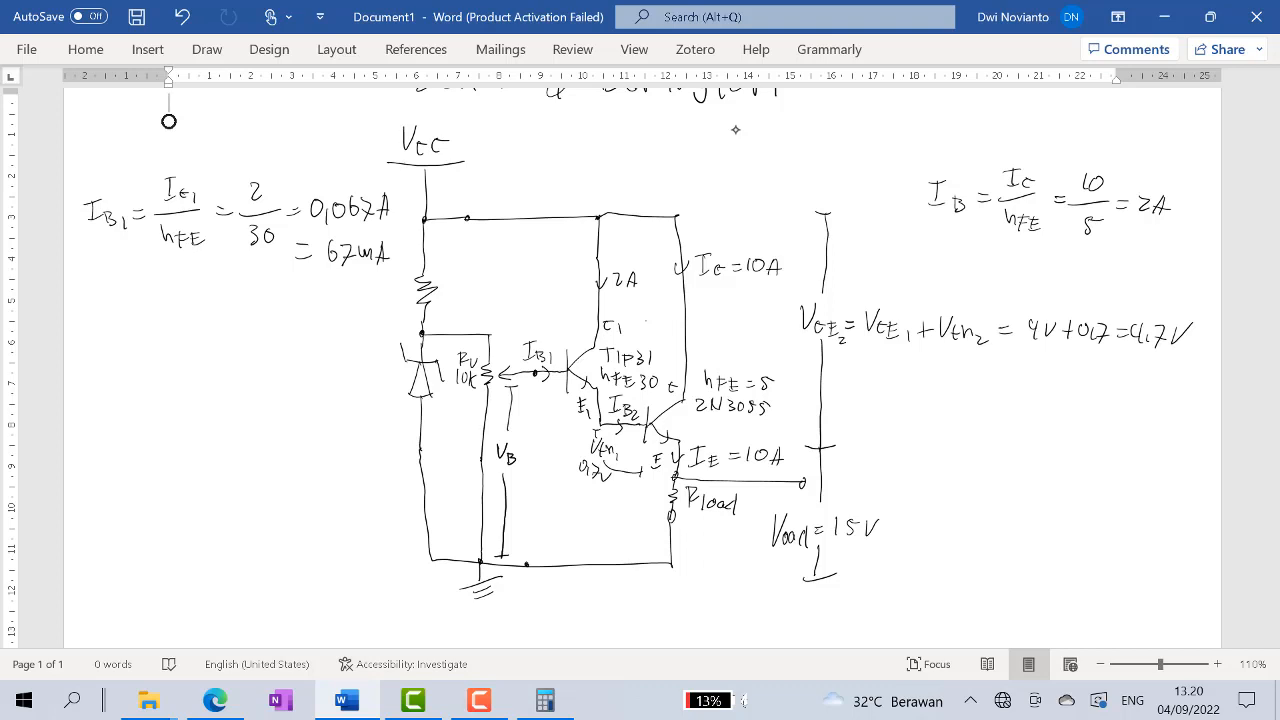
# Write VB = Vload + Vth1 + Vth2 beside the load voltage and draw a vertical span line through it
pyautogui.moveTo(900, 440); pyautogui.dragTo(934, 466)
pyautogui.moveTo(946, 444)
pyautogui.mouseDown()
pyautogui.moveTo(946, 464)
pyautogui.moveTo(964, 463)
pyautogui.moveTo(974, 442)
pyautogui.moveTo(977, 464)
pyautogui.moveTo(1003, 464)
pyautogui.mouseUp()
pyautogui.moveTo(998, 456)
pyautogui.mouseDown()
pyautogui.moveTo(1022, 446)
pyautogui.moveTo(1024, 468)
pyautogui.moveTo(1038, 467)
pyautogui.mouseUp()
pyautogui.moveTo(1040, 459); pyautogui.dragTo(1049, 468)
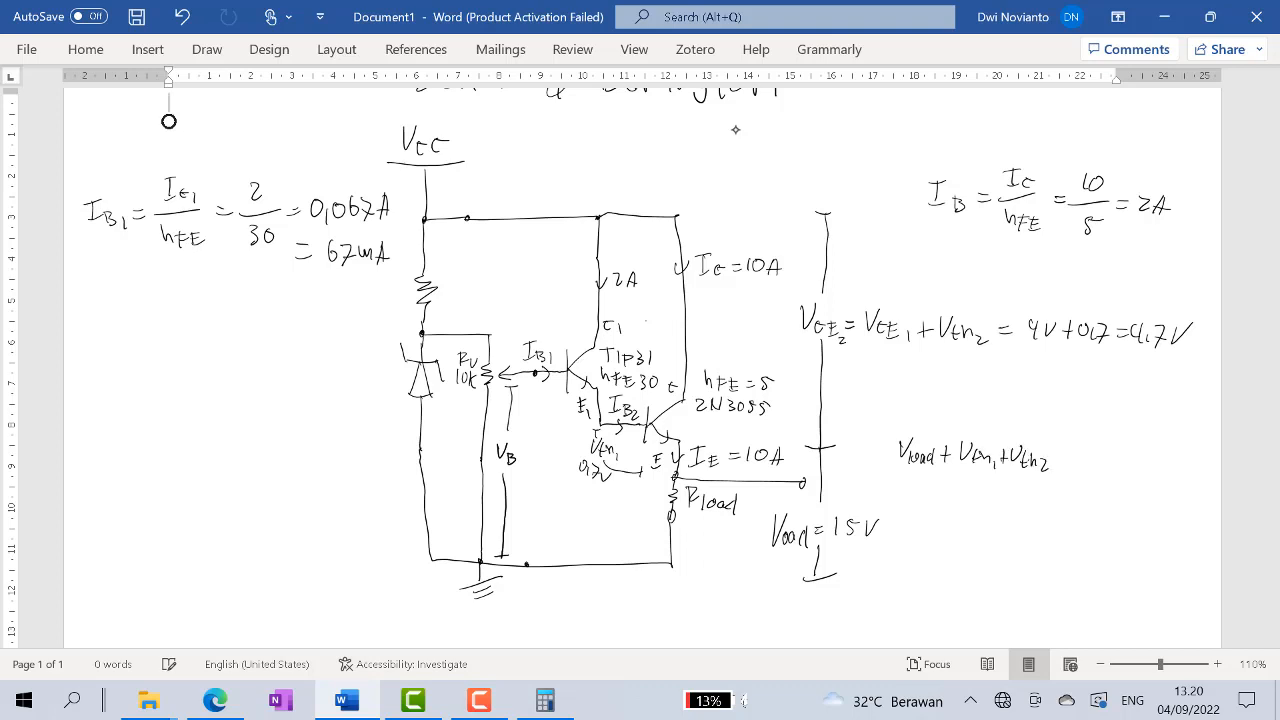
pyautogui.moveTo(950, 379); pyautogui.dragTo(967, 377)
pyautogui.moveTo(963, 379); pyautogui.dragTo(964, 412)
pyautogui.moveTo(962, 474)
pyautogui.mouseDown()
pyautogui.moveTo(959, 588)
pyautogui.moveTo(980, 573)
pyautogui.mouseUp()
pyautogui.moveTo(879, 453); pyautogui.dragTo(890, 453)
pyautogui.moveTo(879, 459)
pyautogui.mouseDown()
pyautogui.moveTo(890, 459)
pyautogui.moveTo(866, 440)
pyautogui.moveTo(863, 475)
pyautogui.mouseUp()
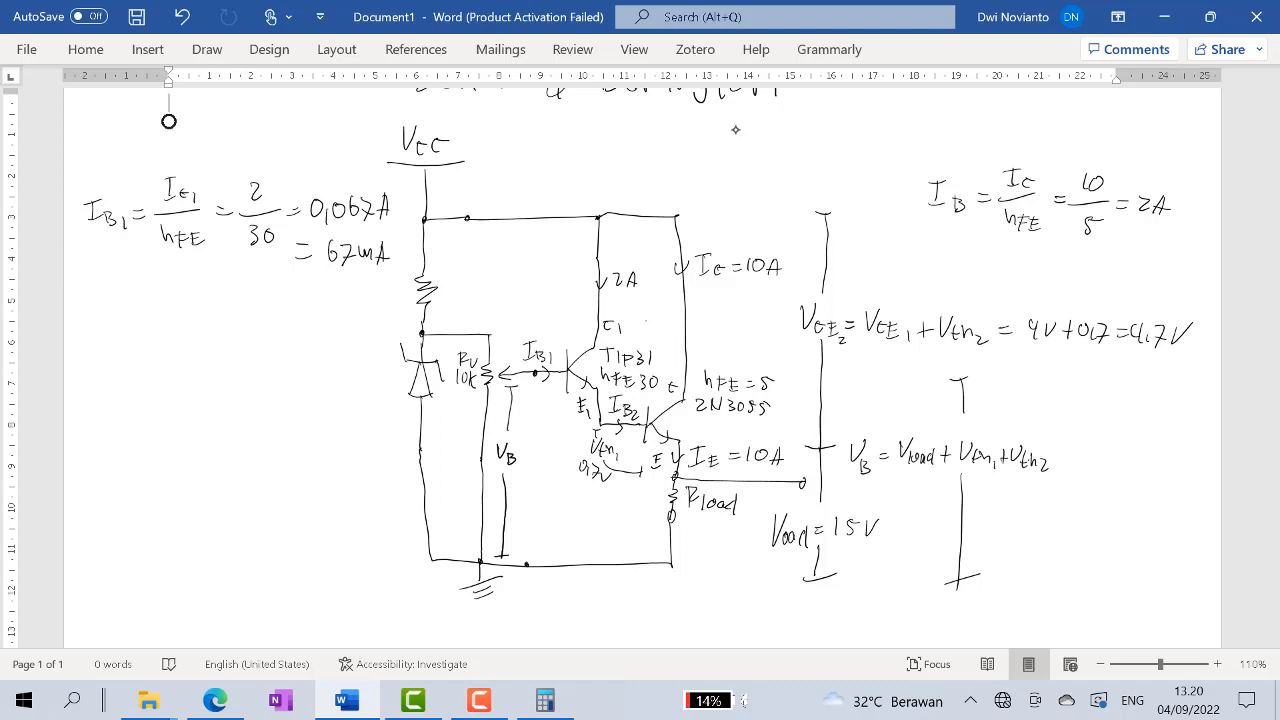
# Mark the base-emitter voltage of the TIP31 as Vth1 with a curved span line
pyautogui.moveTo(544, 399)
pyautogui.mouseDown()
pyautogui.moveTo(556, 398)
pyautogui.moveTo(557, 418)
pyautogui.mouseUp()
pyautogui.moveTo(552, 410); pyautogui.dragTo(566, 418)
pyautogui.moveTo(568, 413); pyautogui.dragTo(578, 447)
# Label the zener diode Dz with 18V and draw a vertical span line from its cathode level to ground
pyautogui.moveTo(369, 365)
pyautogui.mouseDown()
pyautogui.moveTo(370, 382)
pyautogui.moveTo(389, 384)
pyautogui.moveTo(332, 393)
pyautogui.moveTo(345, 376)
pyautogui.mouseUp()
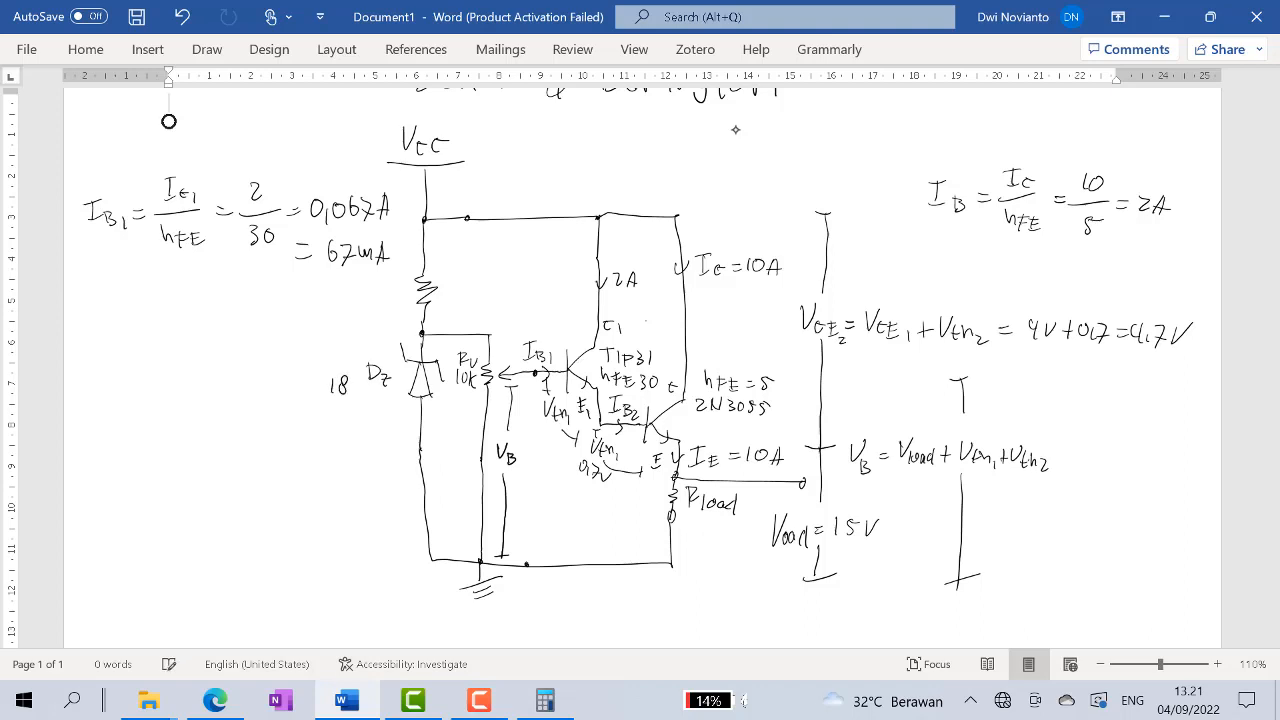
pyautogui.moveTo(341, 329); pyautogui.dragTo(352, 328)
pyautogui.moveTo(347, 328); pyautogui.dragTo(347, 352)
pyautogui.moveTo(340, 412)
pyautogui.mouseDown()
pyautogui.moveTo(341, 578)
pyautogui.moveTo(357, 572)
pyautogui.mouseUp()
pyautogui.moveTo(355, 379); pyautogui.dragTo(366, 378)
# Redraw the potentiometer's wiper connection to the TIP31 base and label the series resistor above the zener RB
pyautogui.hotkey('ctrl', 'z')
pyautogui.hotkey('ctrl', 'z')
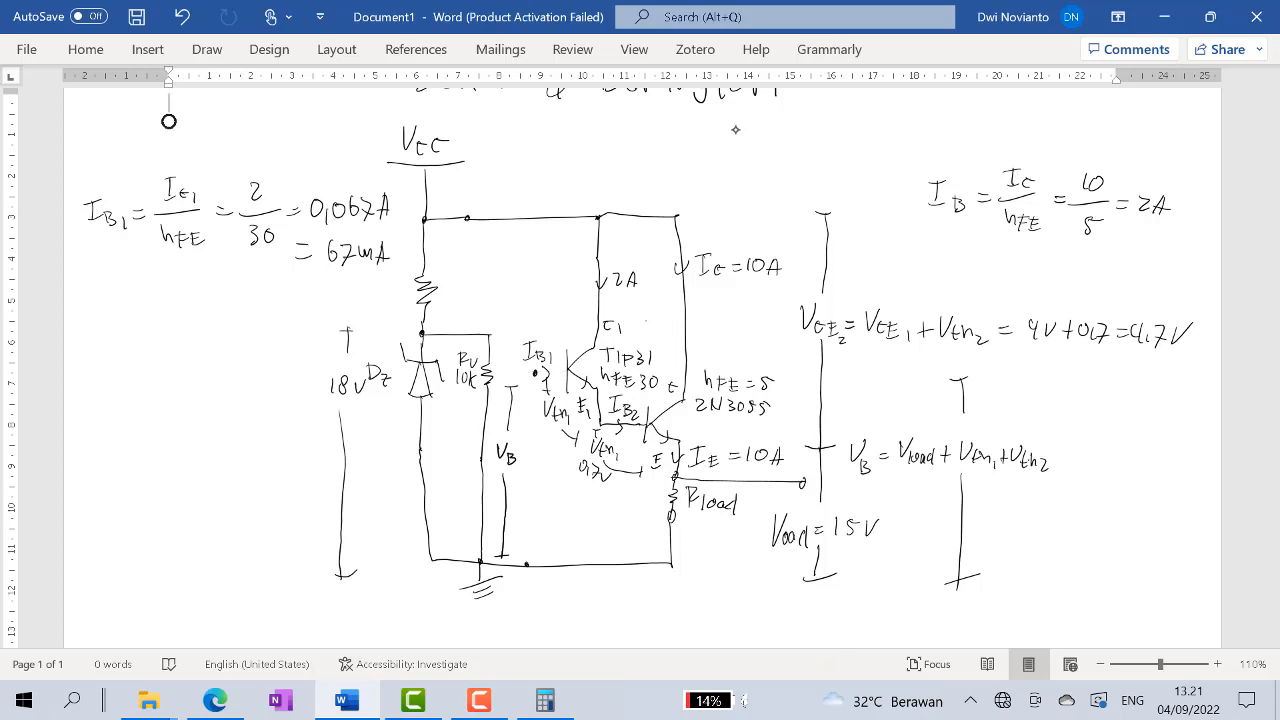
pyautogui.hotkey('ctrl', 'y')
pyautogui.moveTo(501, 361); pyautogui.dragTo(501, 370)
pyautogui.moveTo(442, 268)
pyautogui.mouseDown()
pyautogui.moveTo(442, 290)
pyautogui.moveTo(450, 279)
pyautogui.moveTo(460, 293)
pyautogui.mouseUp()
# Change the Vload value to 16,6V
pyautogui.hotkey('ctrl', 'z')
pyautogui.hotkey('ctrl', 'z')
pyautogui.moveTo(853, 515)
pyautogui.mouseDown()
pyautogui.moveTo(857, 535)
pyautogui.moveTo(895, 519)
pyautogui.mouseUp()
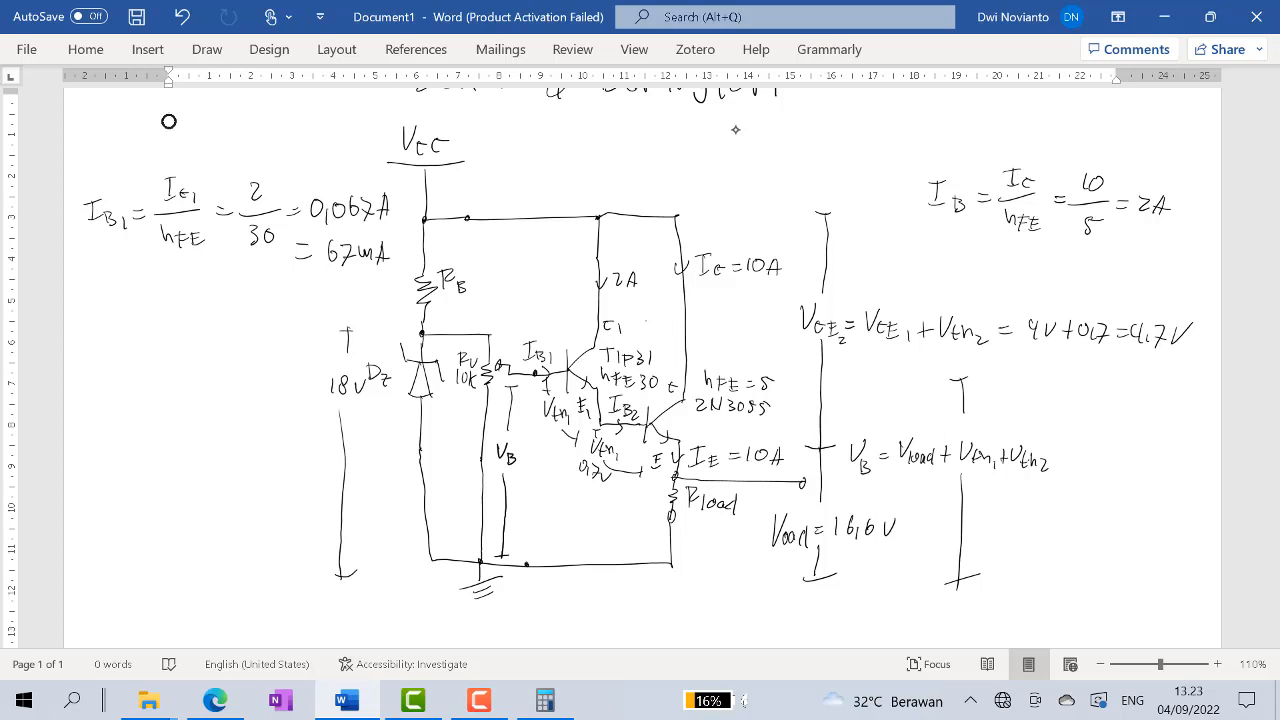
# Correct the threshold voltage label at the 2N3055's base to Vth2
pyautogui.moveTo(615, 453); pyautogui.dragTo(628, 463)
pyautogui.hotkey('ctrl', 'z')
pyautogui.hotkey('ctrl', 'y')
# Add 16,6 under the 4,7V result to get 21,3, and set the supply label to VCC = 22V
pyautogui.moveTo(1115, 351)
pyautogui.mouseDown()
pyautogui.moveTo(1114, 365)
pyautogui.moveTo(1150, 367)
pyautogui.moveTo(1150, 396)
pyautogui.mouseUp()
pyautogui.moveTo(1103, 378); pyautogui.dragTo(1116, 392)
pyautogui.moveTo(461, 140); pyautogui.dragTo(496, 155)
pyautogui.moveTo(498, 141); pyautogui.dragTo(511, 155)
pyautogui.moveTo(519, 133); pyautogui.dragTo(537, 131)
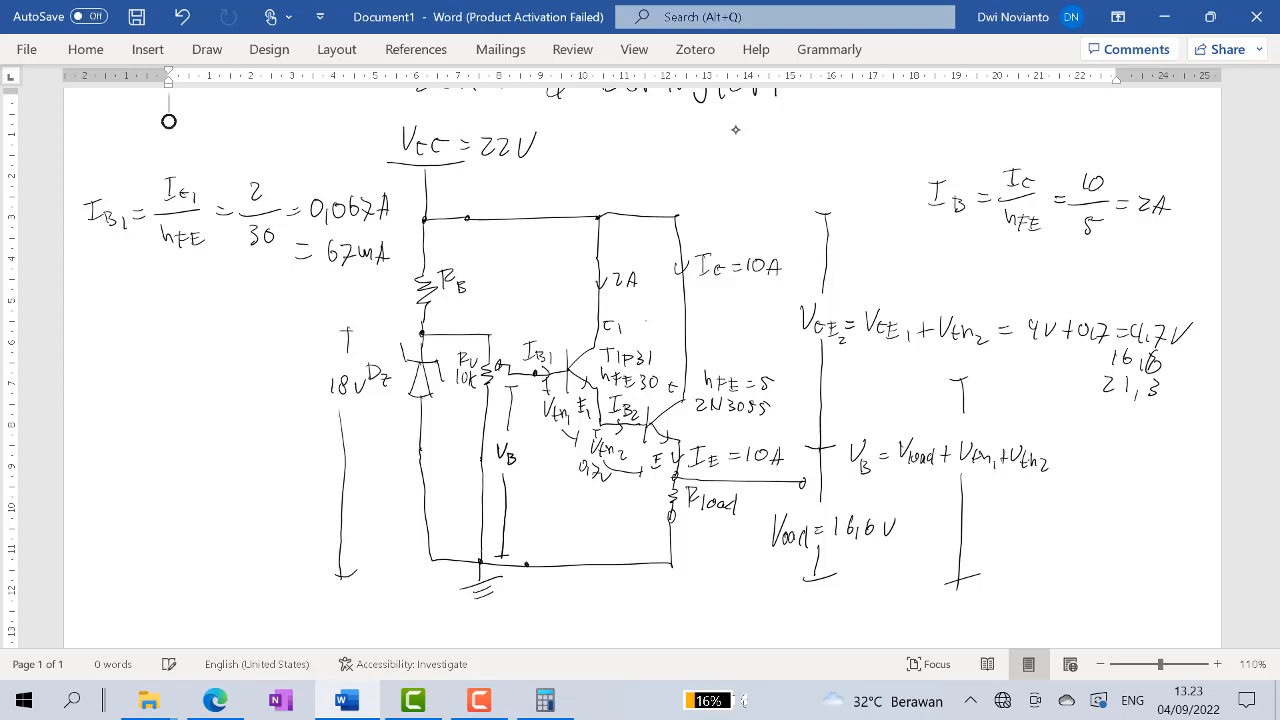
# Remove the 16,6 and 21,3 figures written under the 4,7V result
pyautogui.hotkey('ctrl', 'z')
pyautogui.hotkey('ctrl', 'z')
pyautogui.hotkey('ctrl', 'z')
pyautogui.hotkey('ctrl', 'z')
pyautogui.hotkey('ctrl', 'z')
pyautogui.hotkey('ctrl', 'z')
pyautogui.hotkey('ctrl', 'z')
pyautogui.hotkey('ctrl', 'z')
pyautogui.hotkey('ctrl', 'z')
# Mark the voltage across RB with a vertical span line and label it VRB = 4V
pyautogui.moveTo(479, 269); pyautogui.dragTo(490, 288)
pyautogui.moveTo(489, 275); pyautogui.dragTo(504, 289)
pyautogui.moveTo(487, 227); pyautogui.dragTo(500, 226)
pyautogui.moveTo(494, 227); pyautogui.dragTo(492, 330)
pyautogui.moveTo(480, 329); pyautogui.dragTo(498, 328)
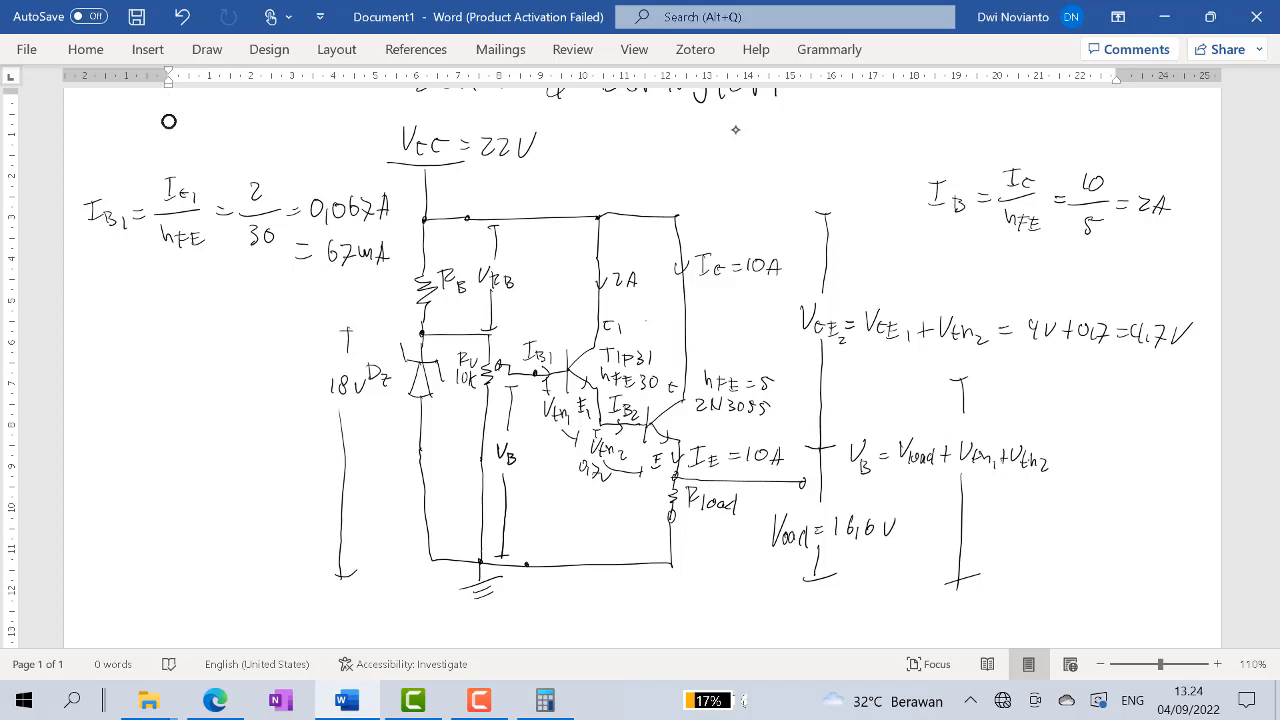
pyautogui.moveTo(532, 277); pyautogui.dragTo(541, 276)
pyautogui.moveTo(533, 283); pyautogui.dragTo(554, 283)
pyautogui.moveTo(550, 276); pyautogui.dragTo(550, 290)
pyautogui.moveTo(553, 277); pyautogui.dragTo(562, 277)
# Draw a current arrow above resistor RB and label it IB
pyautogui.moveTo(419, 236); pyautogui.dragTo(431, 237)
pyautogui.moveTo(435, 236); pyautogui.dragTo(449, 235)
pyautogui.moveTo(434, 250); pyautogui.dragTo(455, 254)
pyautogui.moveTo(455, 244); pyautogui.dragTo(455, 255)
# Write the formula RB = VRB/IB1 below the IB1 calculation
pyautogui.moveTo(89, 297); pyautogui.dragTo(90, 322)
pyautogui.moveTo(88, 299); pyautogui.dragTo(110, 328)
pyautogui.moveTo(110, 312)
pyautogui.mouseDown()
pyautogui.moveTo(116, 324)
pyautogui.moveTo(131, 311)
pyautogui.mouseUp()
pyautogui.moveTo(120, 318)
pyautogui.mouseDown()
pyautogui.moveTo(160, 282)
pyautogui.moveTo(184, 306)
pyautogui.mouseUp()
pyautogui.moveTo(145, 314); pyautogui.dragTo(191, 307)
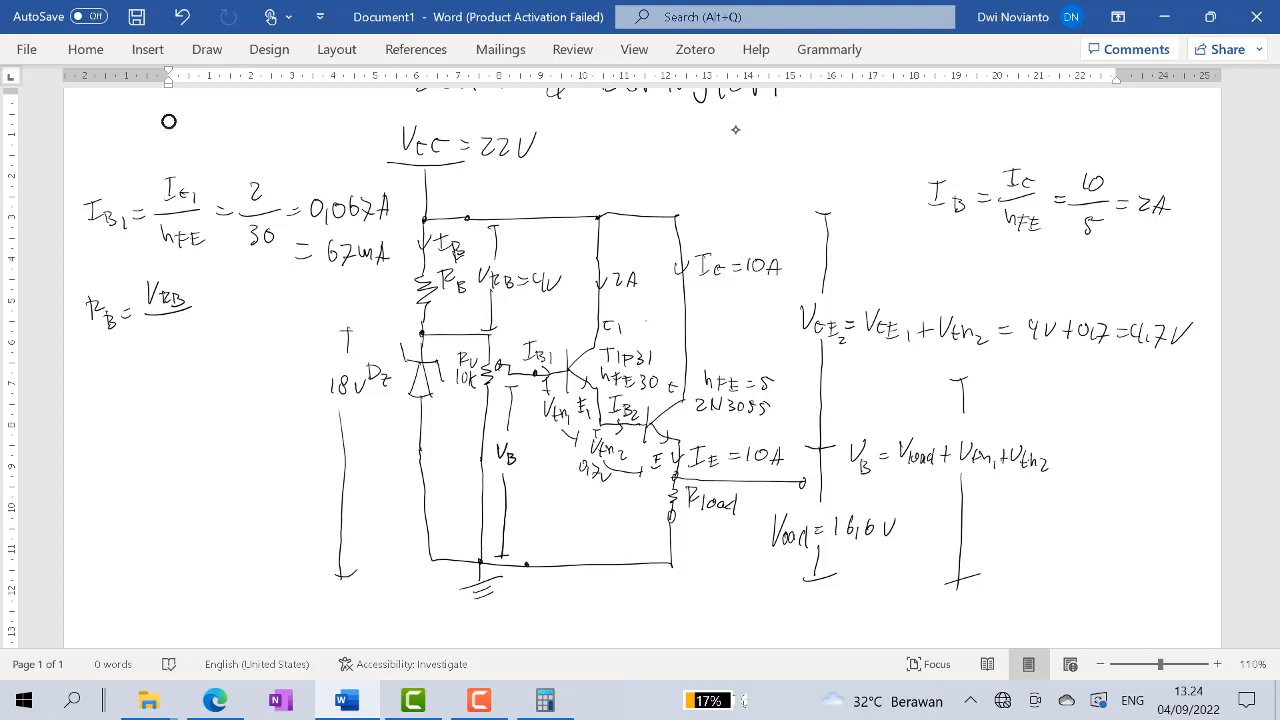
pyautogui.moveTo(144, 326); pyautogui.dragTo(158, 326)
pyautogui.moveTo(150, 327); pyautogui.dragTo(150, 342)
pyautogui.moveTo(142, 343); pyautogui.dragTo(166, 341)
pyautogui.moveTo(166, 327); pyautogui.dragTo(168, 341)
pyautogui.moveTo(184, 329); pyautogui.dragTo(186, 342)
# Extend the RB formula with the values = 4V/67mA and, on the line below, = 4000/67 =
pyautogui.moveTo(234, 286); pyautogui.dragTo(242, 298)
pyautogui.moveTo(238, 286)
pyautogui.mouseDown()
pyautogui.moveTo(238, 304)
pyautogui.moveTo(261, 284)
pyautogui.moveTo(265, 310)
pyautogui.moveTo(230, 342)
pyautogui.moveTo(251, 331)
pyautogui.mouseUp()
pyautogui.moveTo(251, 331)
pyautogui.mouseDown()
pyautogui.moveTo(243, 346)
pyautogui.moveTo(283, 325)
pyautogui.moveTo(289, 343)
pyautogui.mouseUp()
pyautogui.moveTo(279, 336); pyautogui.dragTo(289, 335)
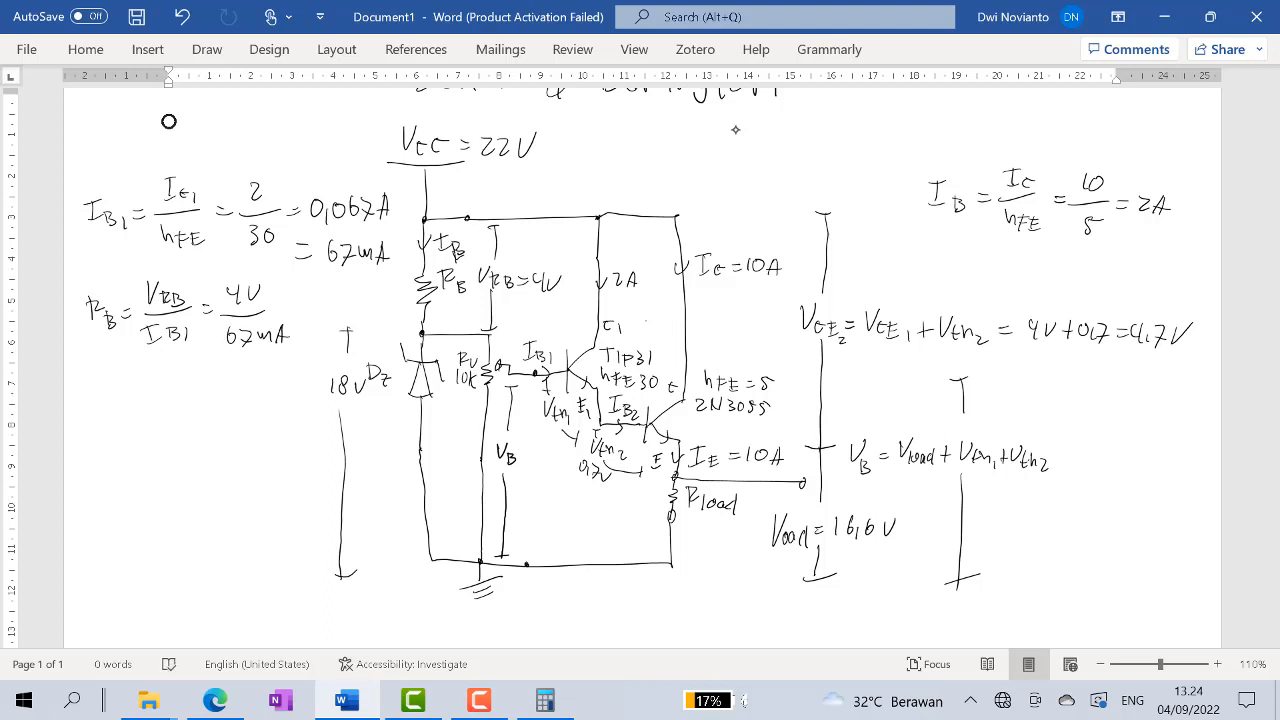
pyautogui.moveTo(121, 400); pyautogui.dragTo(168, 388)
pyautogui.moveTo(182, 372); pyautogui.dragTo(193, 372)
pyautogui.moveTo(205, 370)
pyautogui.mouseDown()
pyautogui.moveTo(215, 389)
pyautogui.moveTo(176, 418)
pyautogui.moveTo(205, 420)
pyautogui.mouseUp()
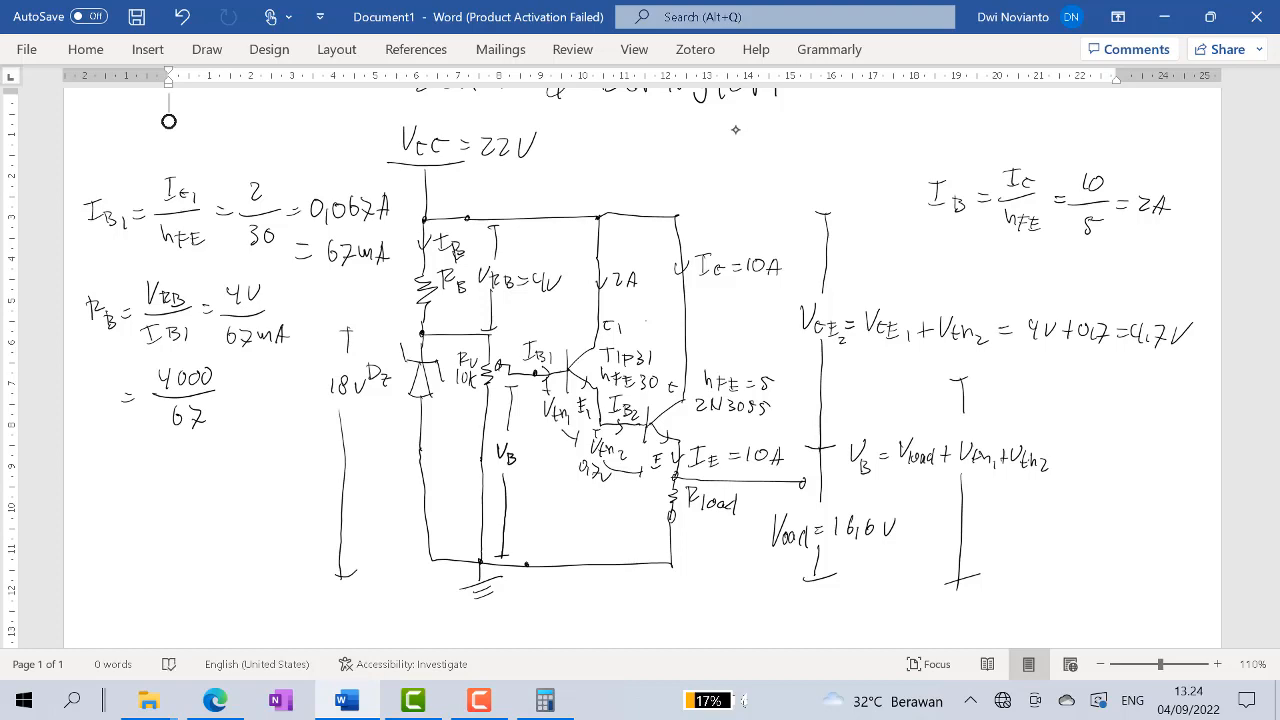
pyautogui.moveTo(226, 387); pyautogui.dragTo(239, 386)
pyautogui.moveTo(226, 394); pyautogui.dragTo(240, 393)
# Switch to Calculator and compute 4000 ÷ 67
pyautogui.click(544, 700)
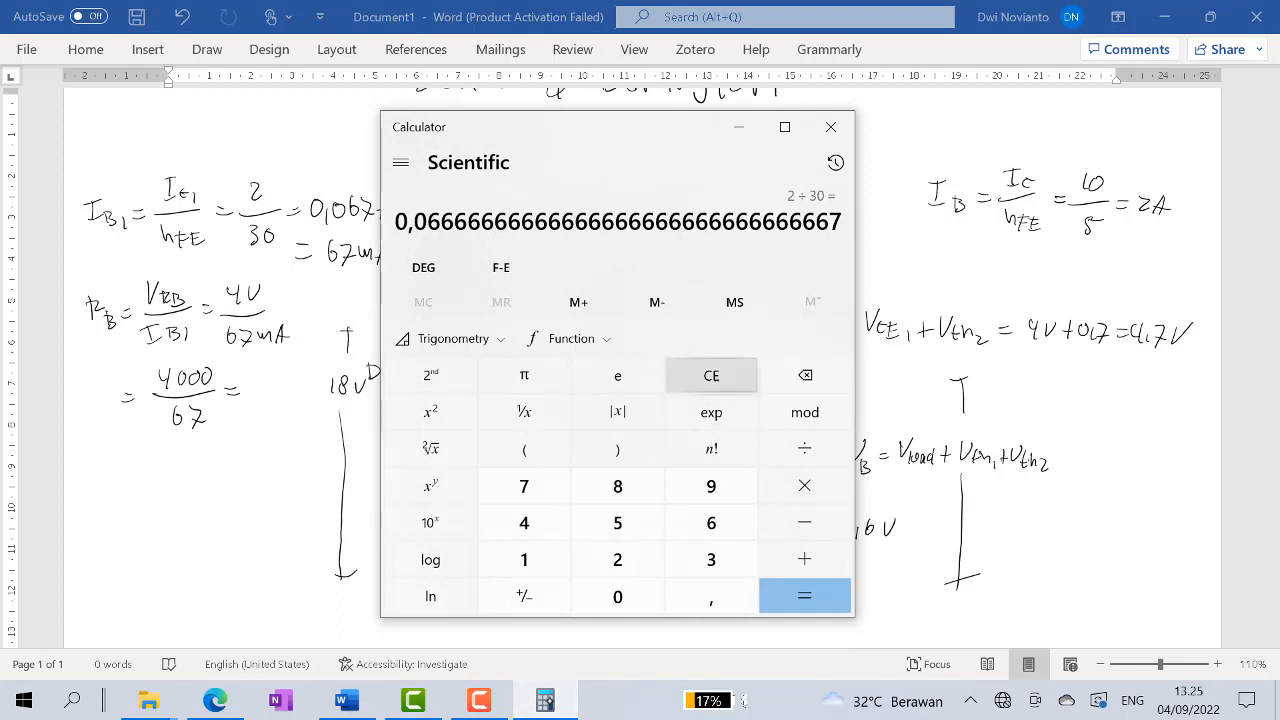
pyautogui.click(711, 375)
pyautogui.click(524, 523)
pyautogui.click(617, 596)
pyautogui.click(617, 596)
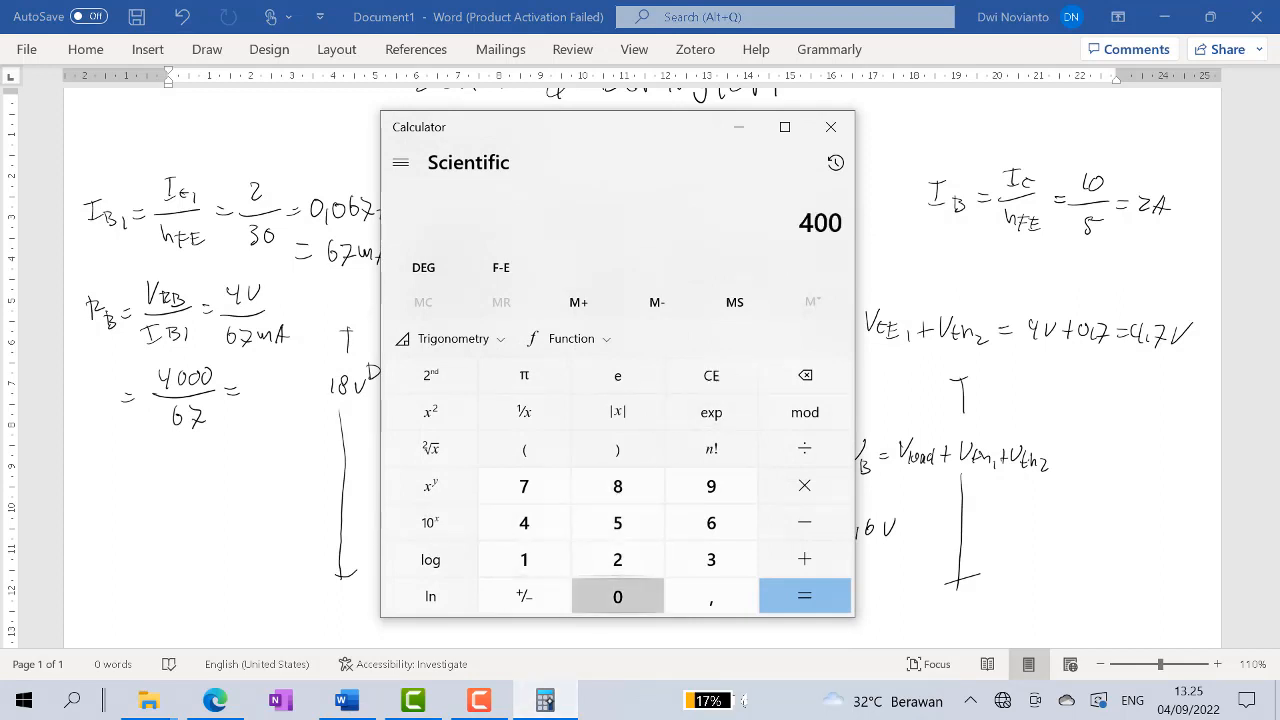
pyautogui.click(617, 596)
pyautogui.click(804, 448)
pyautogui.click(711, 523)
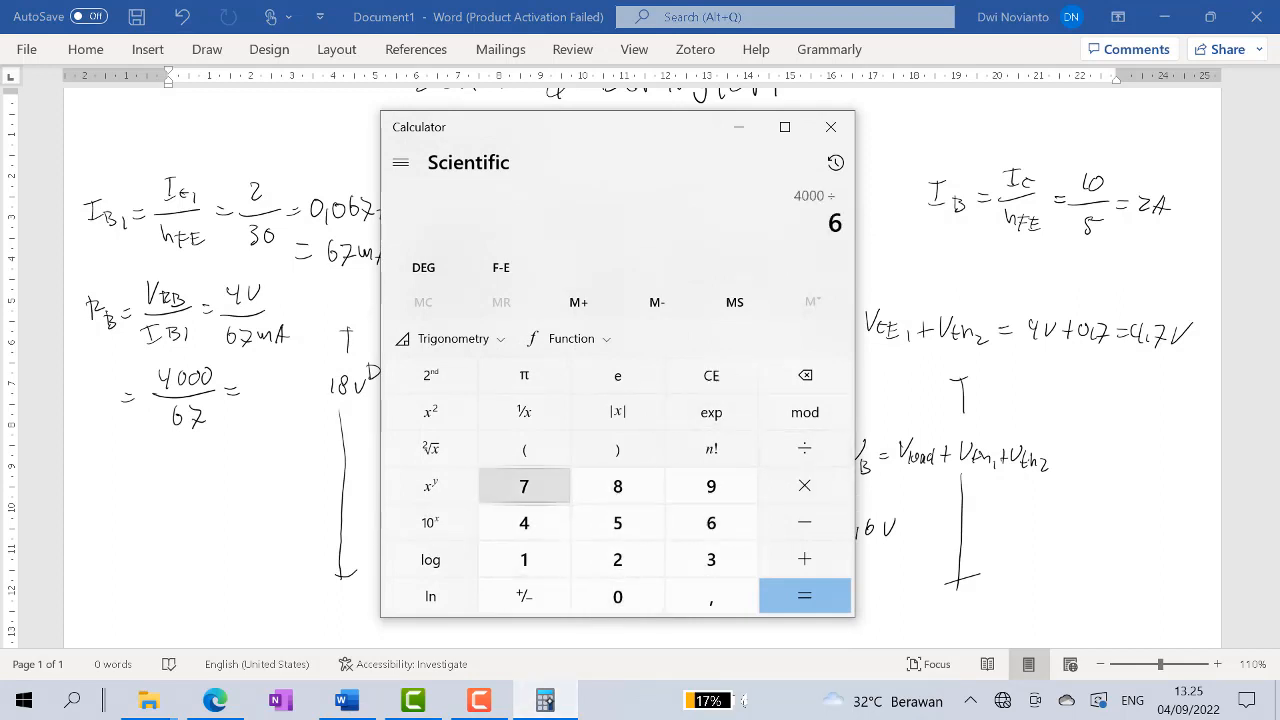
pyautogui.click(524, 486)
pyautogui.click(804, 596)
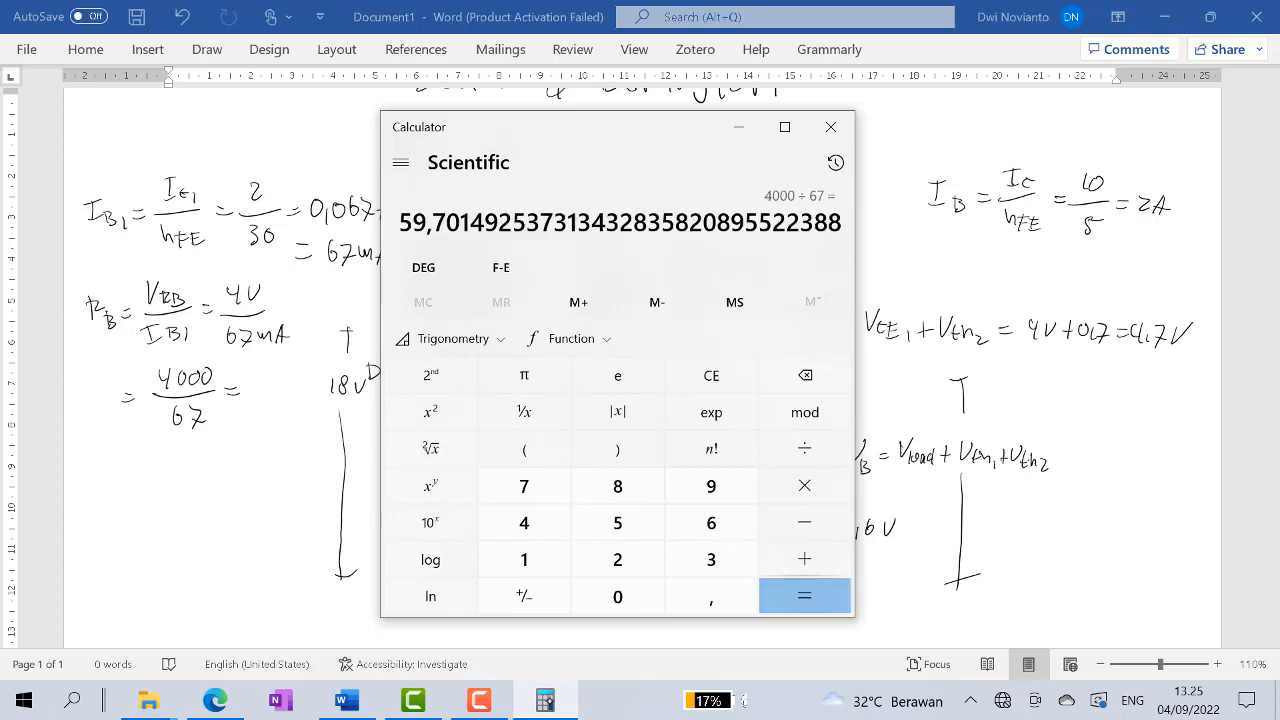
# Return to Word and complete the RB equation with 60Ω, marked with a double slash
pyautogui.click(736, 130)
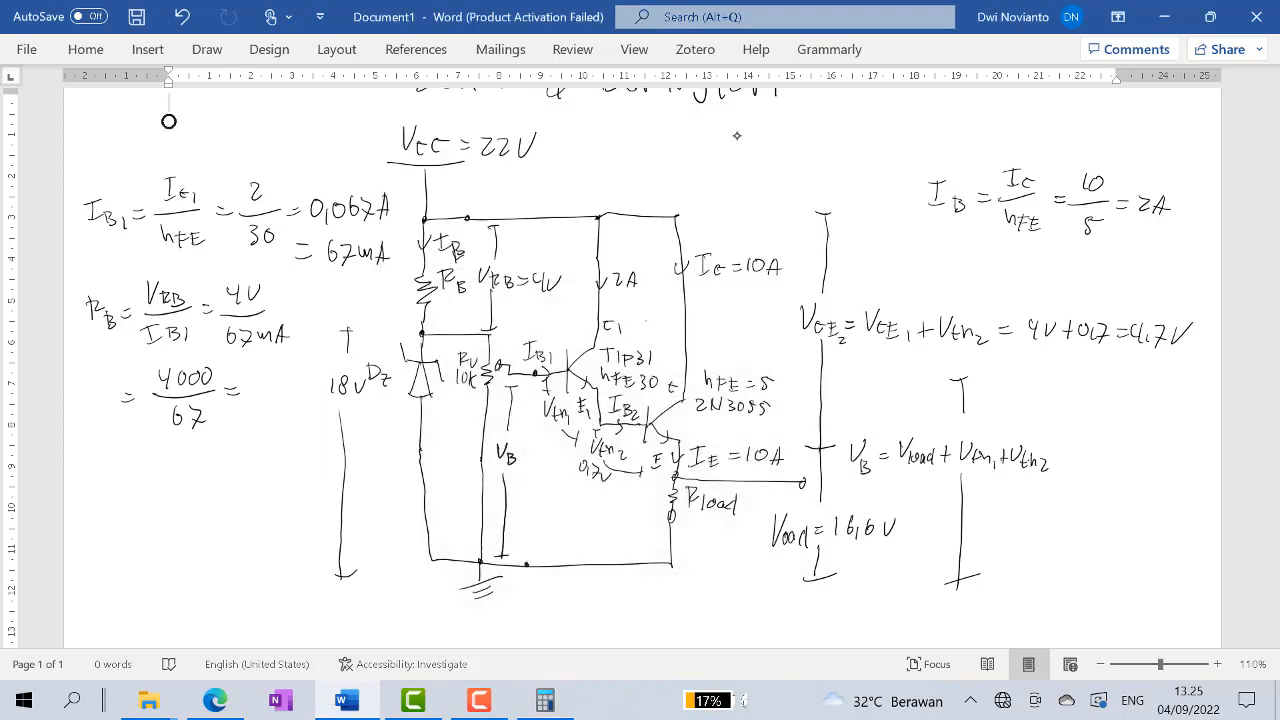
pyautogui.moveTo(261, 373)
pyautogui.mouseDown()
pyautogui.moveTo(256, 392)
pyautogui.moveTo(305, 388)
pyautogui.mouseUp()
pyautogui.moveTo(304, 394); pyautogui.dragTo(297, 428)
# Draw an arrow from the load resistor and write Rload = Vload/Iload = below the circuit
pyautogui.scroll(-3, 640, 400)
pyautogui.moveTo(704, 428)
pyautogui.mouseDown()
pyautogui.moveTo(700, 526)
pyautogui.moveTo(728, 518)
pyautogui.moveTo(720, 530)
pyautogui.mouseUp()
pyautogui.moveTo(737, 514); pyautogui.dragTo(740, 538)
pyautogui.moveTo(766, 530); pyautogui.dragTo(767, 537)
pyautogui.moveTo(774, 526); pyautogui.dragTo(790, 536)
pyautogui.moveTo(798, 526); pyautogui.dragTo(801, 538)
pyautogui.moveTo(817, 528); pyautogui.dragTo(866, 486)
pyautogui.moveTo(872, 500); pyautogui.dragTo(899, 512)
pyautogui.moveTo(834, 533)
pyautogui.mouseDown()
pyautogui.moveTo(910, 521)
pyautogui.moveTo(857, 557)
pyautogui.moveTo(884, 562)
pyautogui.moveTo(912, 540)
pyautogui.mouseUp()
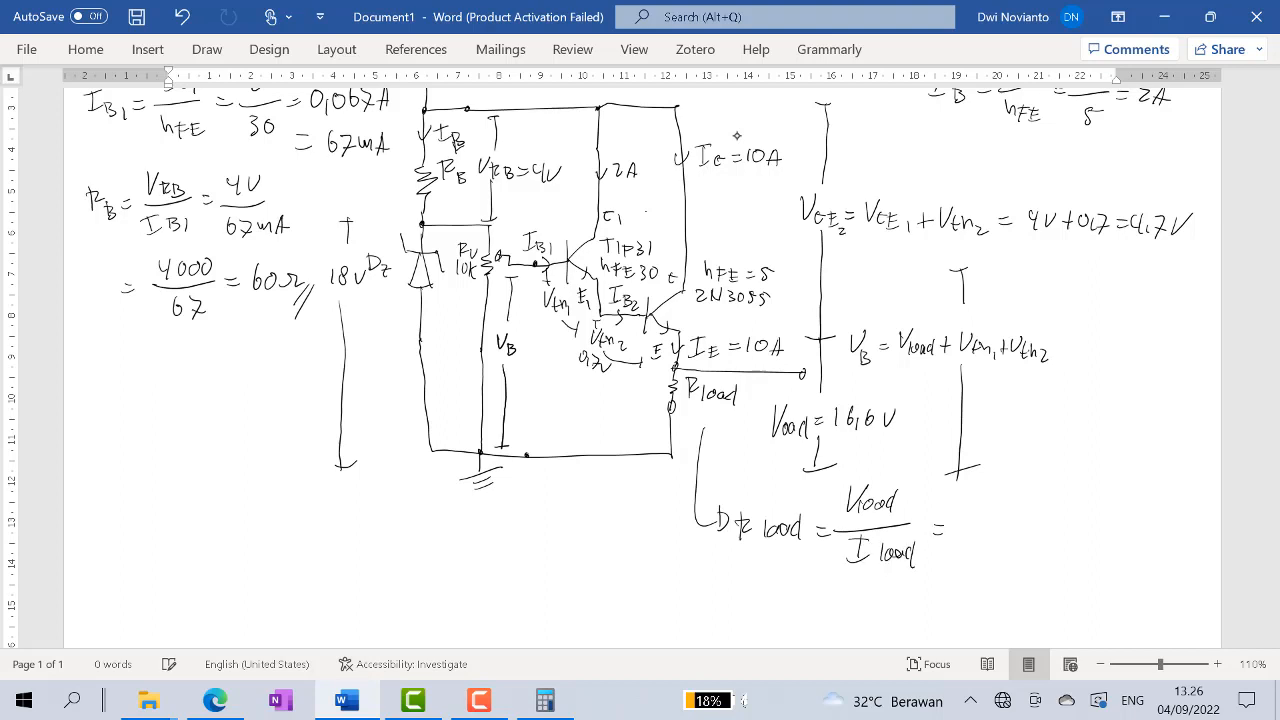
# Replace Iload with IE in the denominator of the Rload formula
pyautogui.hotkey('ctrl', 'z')
pyautogui.hotkey('ctrl', 'z')
pyautogui.hotkey('ctrl', 'z')
# Complete the Rload equation with 16,6V/10 = 1,60Ω and draw an arrow linking the Vload value to it
pyautogui.moveTo(980, 489); pyautogui.dragTo(982, 505)
pyautogui.moveTo(995, 488); pyautogui.dragTo(991, 500)
pyautogui.moveTo(881, 428); pyautogui.dragTo(918, 480)
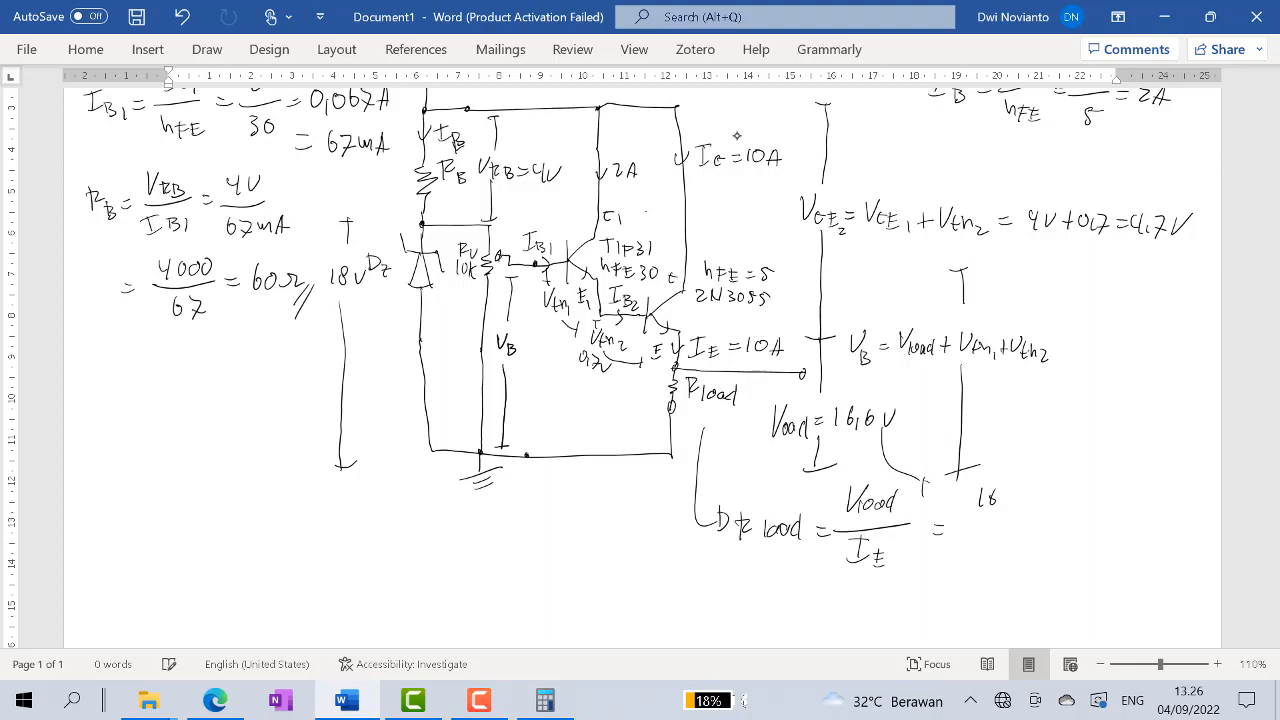
pyautogui.moveTo(1022, 491)
pyautogui.mouseDown()
pyautogui.moveTo(1013, 505)
pyautogui.moveTo(1043, 494)
pyautogui.mouseUp()
pyautogui.moveTo(966, 525)
pyautogui.mouseDown()
pyautogui.moveTo(1045, 521)
pyautogui.moveTo(988, 556)
pyautogui.mouseUp()
pyautogui.moveTo(1004, 539); pyautogui.dragTo(1001, 541)
pyautogui.moveTo(1083, 511)
pyautogui.mouseDown()
pyautogui.moveTo(1081, 531)
pyautogui.moveTo(1173, 516)
pyautogui.mouseUp()
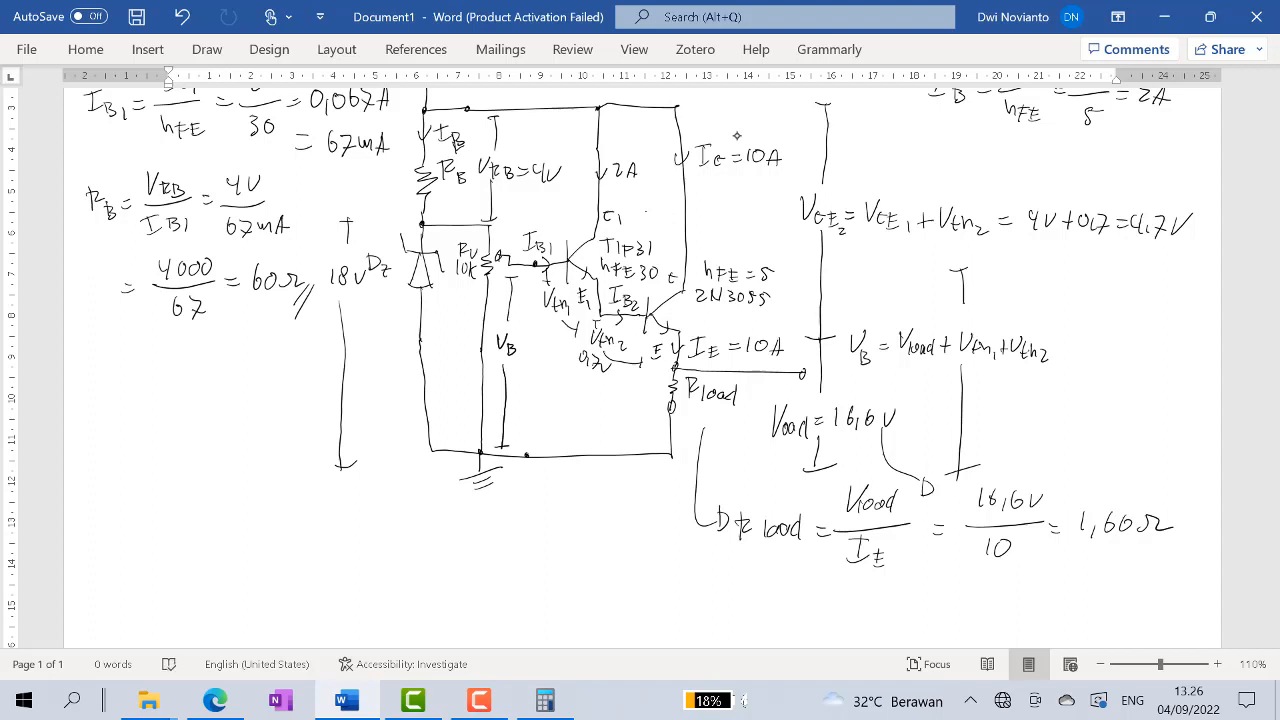
pyautogui.moveTo(690, 405)
pyautogui.mouseDown()
pyautogui.moveTo(690, 423)
pyautogui.moveTo(745, 416)
pyautogui.mouseUp()
pyautogui.scroll(2, 736, 135)
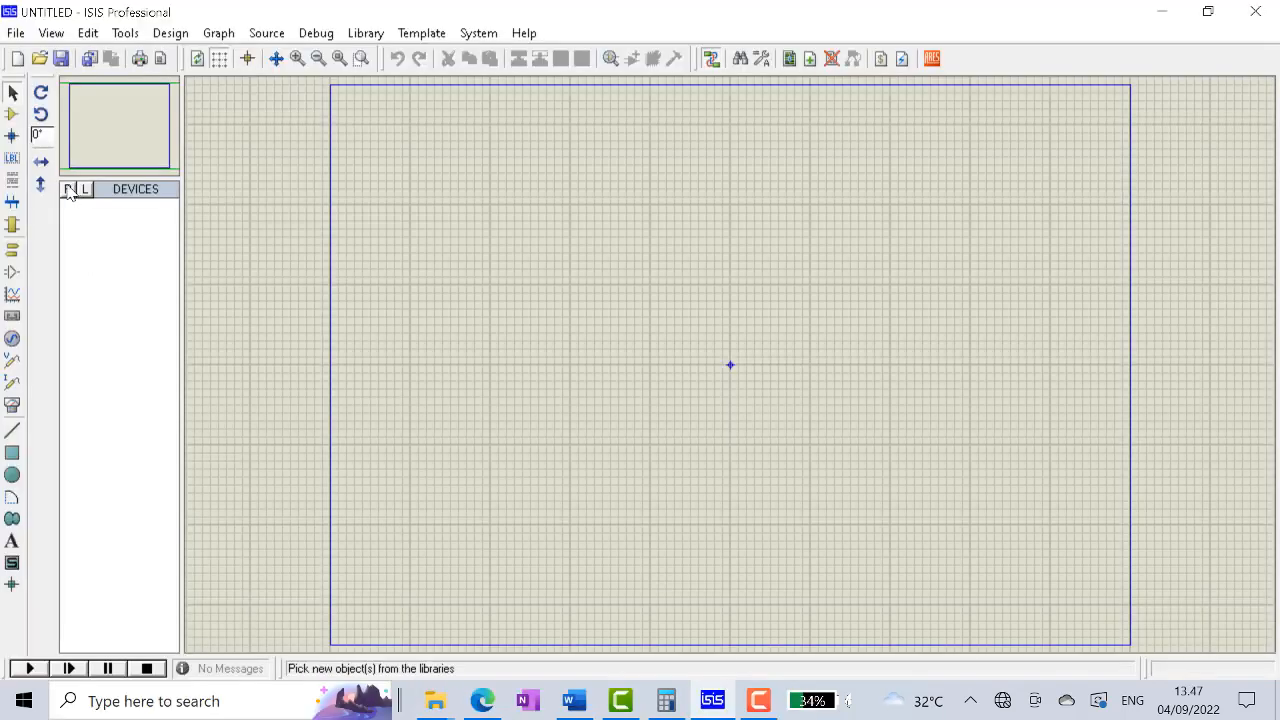
# Switch to ISIS Professional, search the device library for 2n3055 and add the 2N3055 transistor to the device list
pyautogui.press('p')
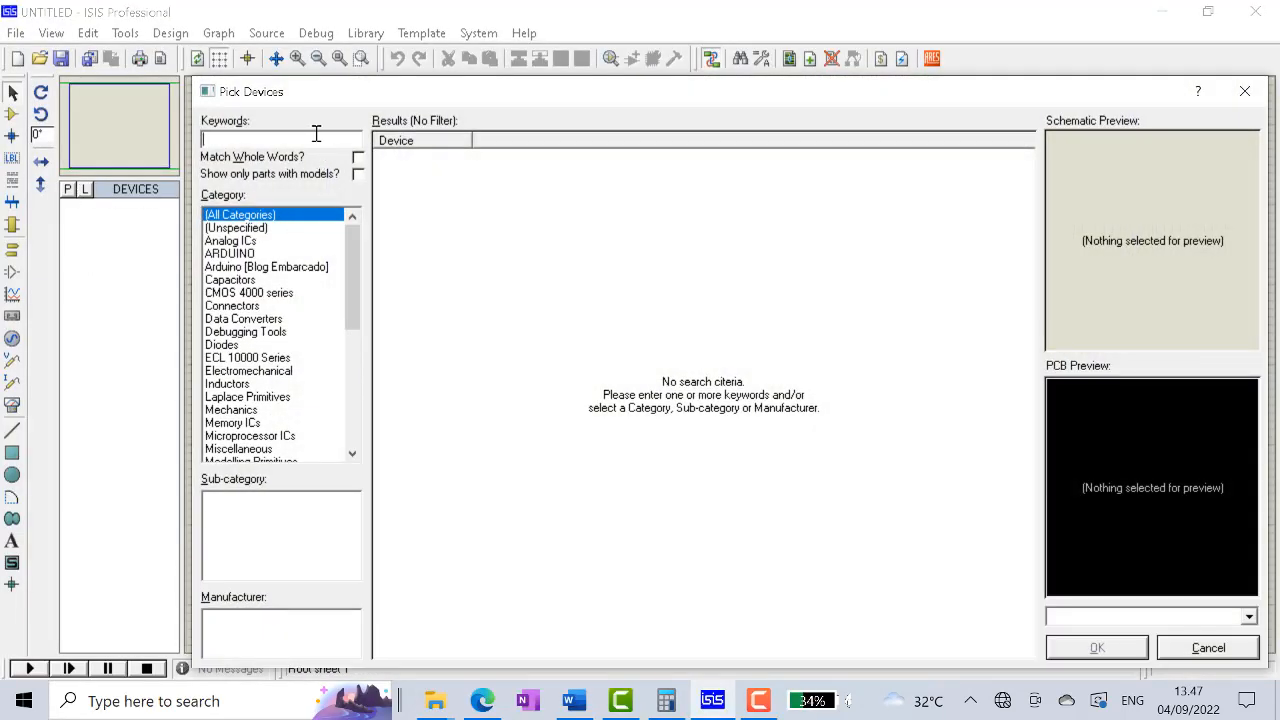
pyautogui.write('2')
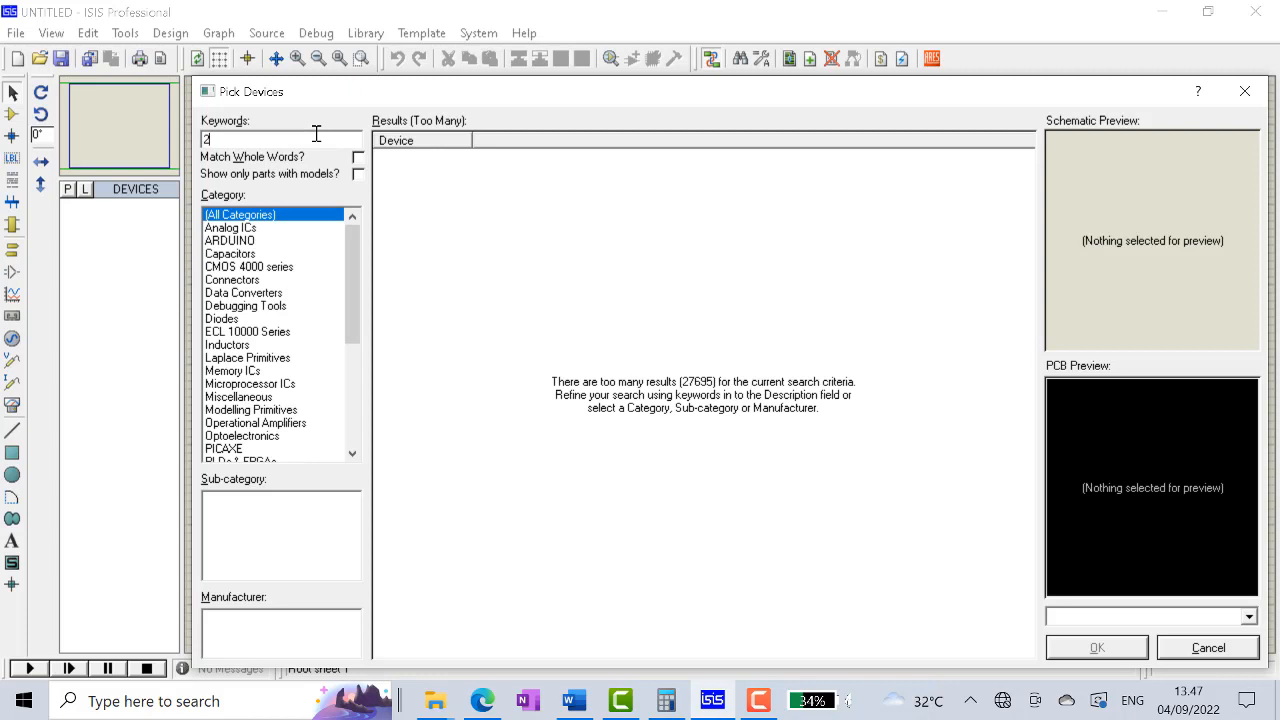
pyautogui.write('n3055')
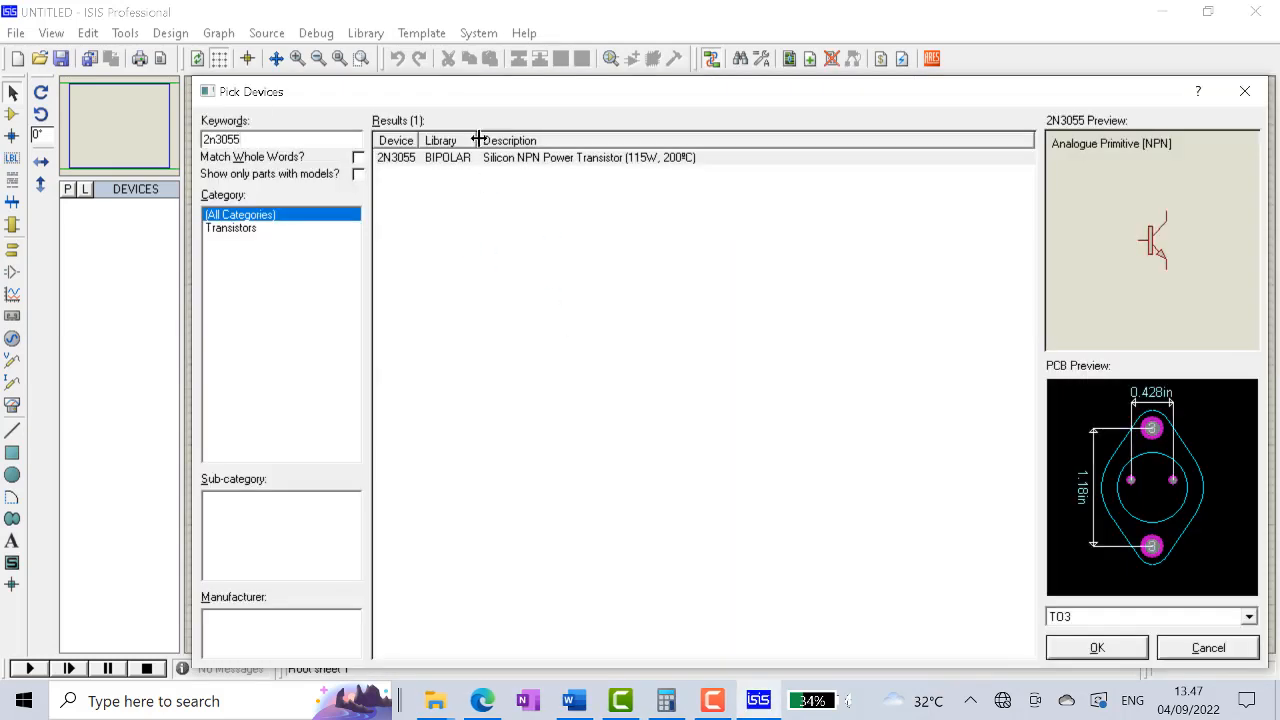
pyautogui.click(471, 162)
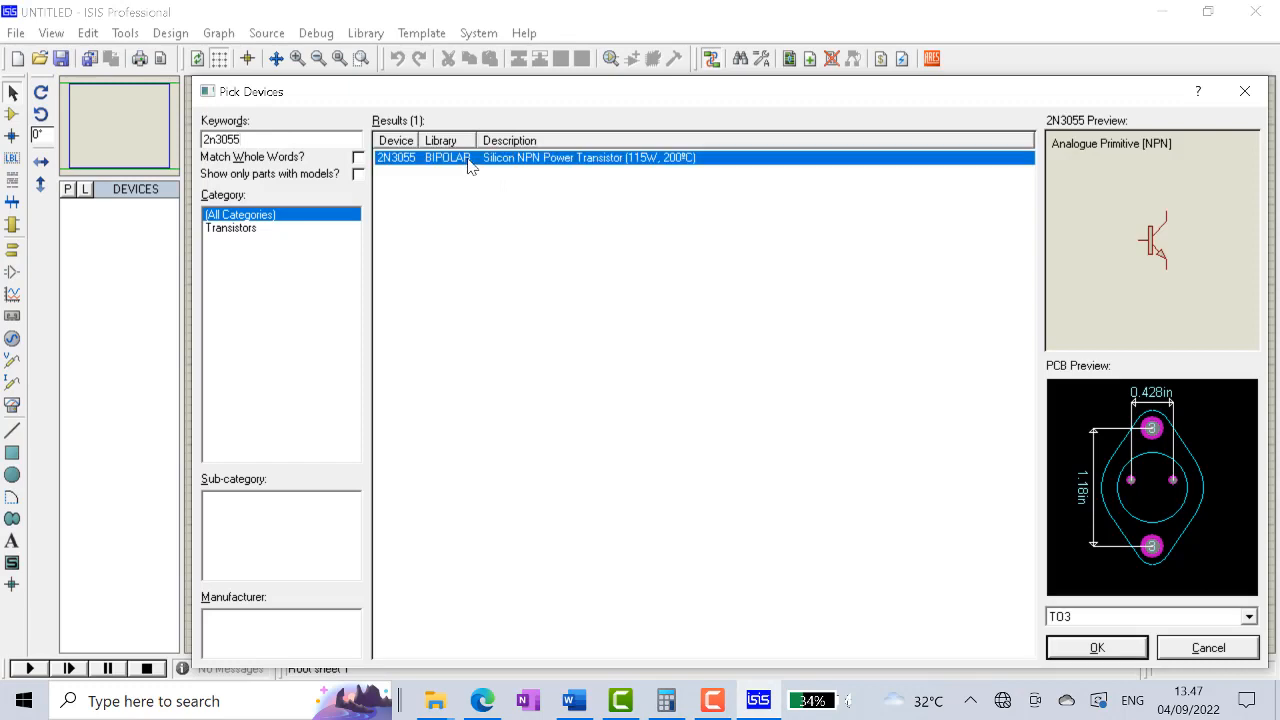
pyautogui.click(1097, 650)
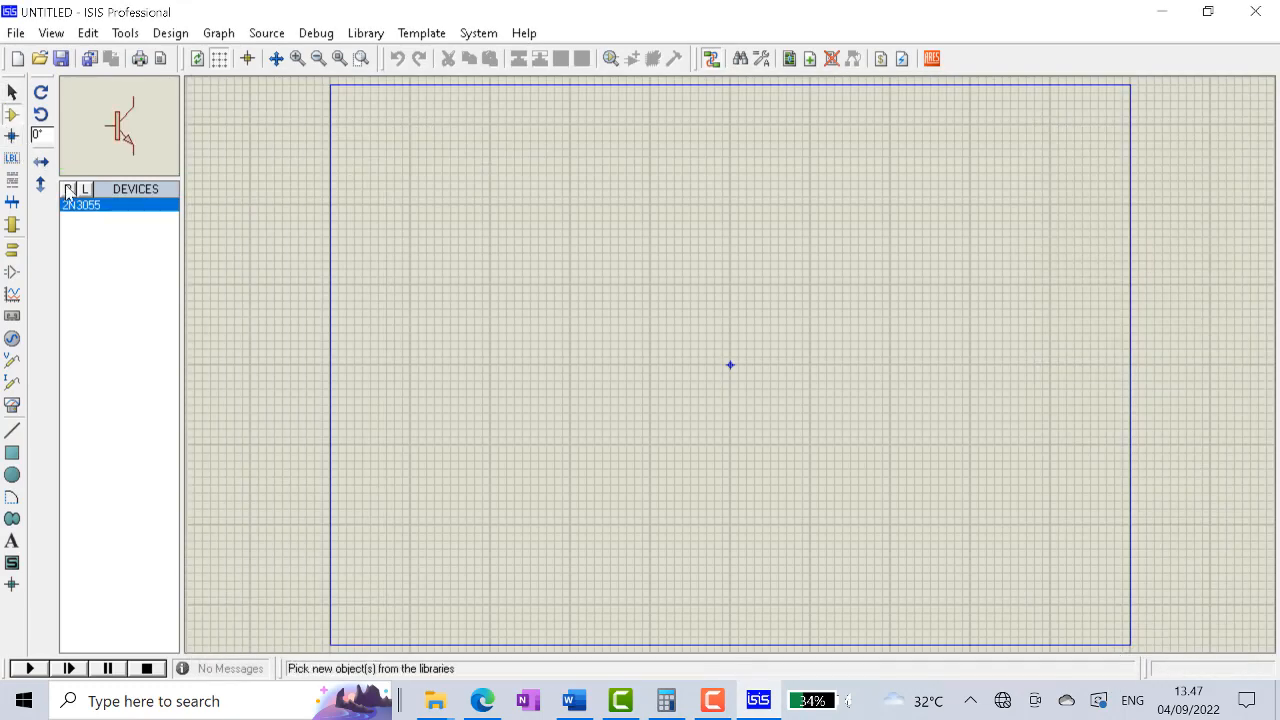
# Search the device library for tip31 and add the TIP31 transistor to the device list
pyautogui.click(68, 189)
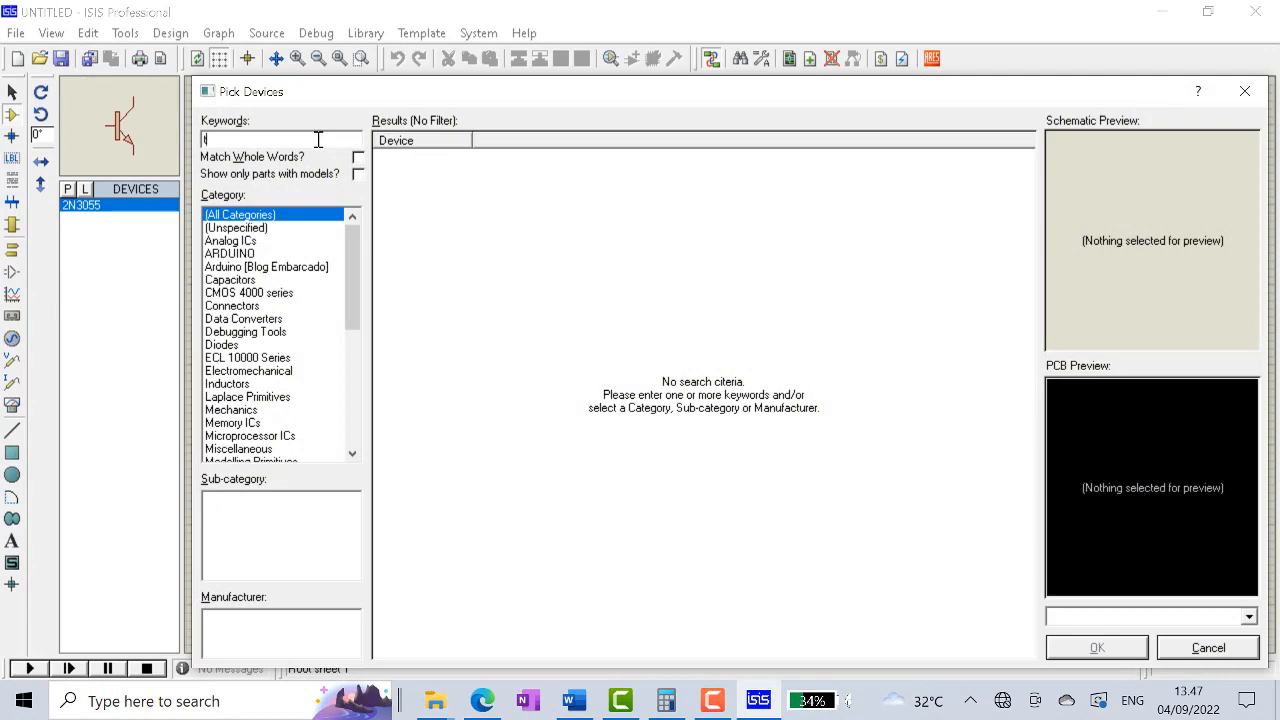
pyautogui.write('tip31')
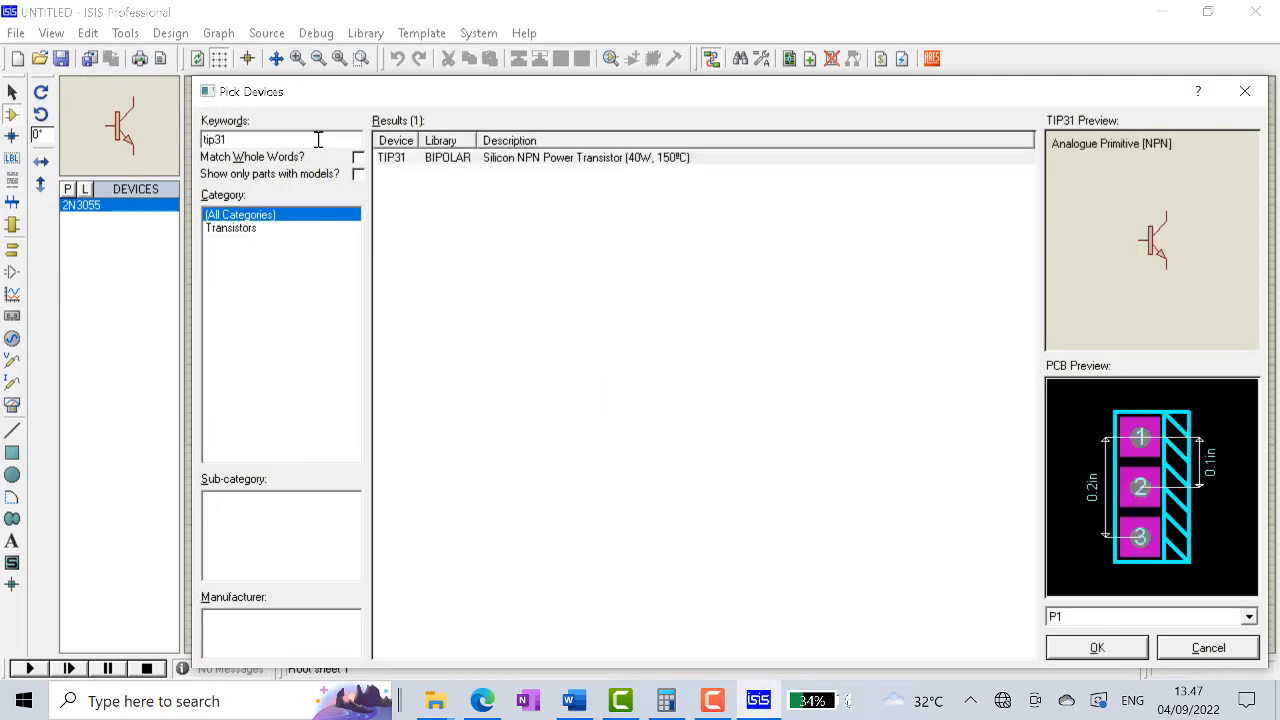
pyautogui.click(509, 163)
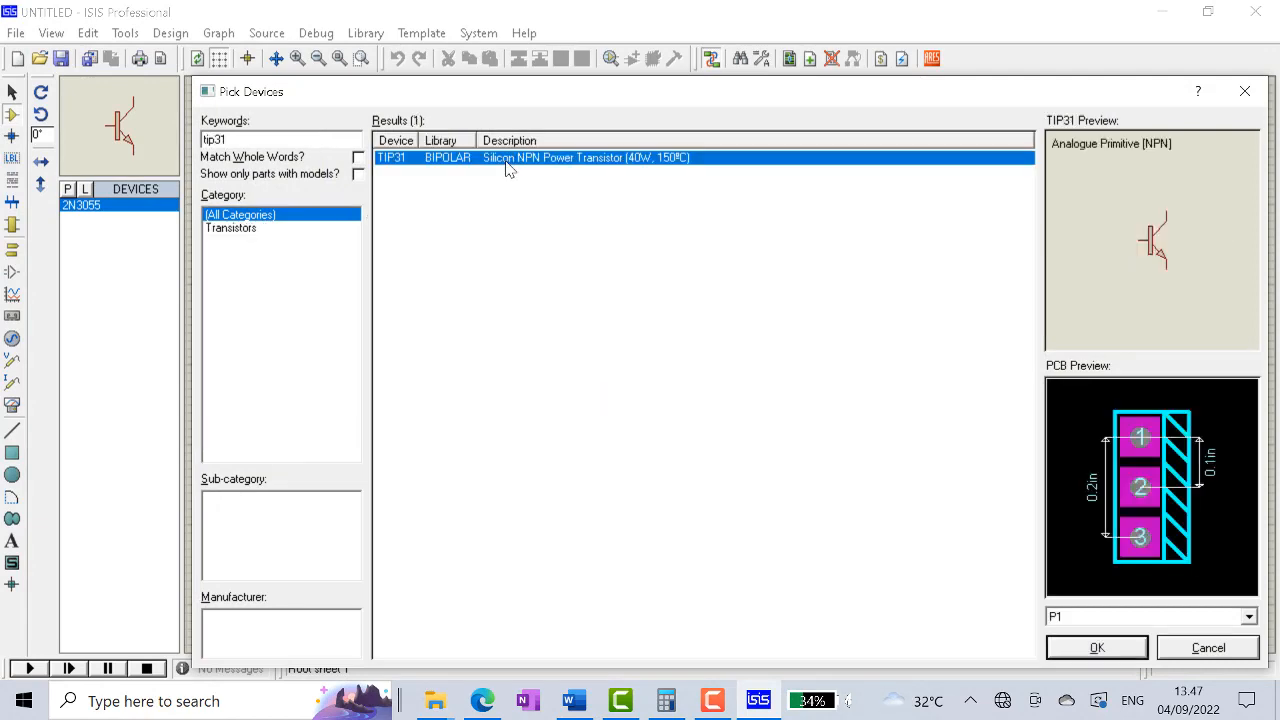
pyautogui.click(1077, 652)
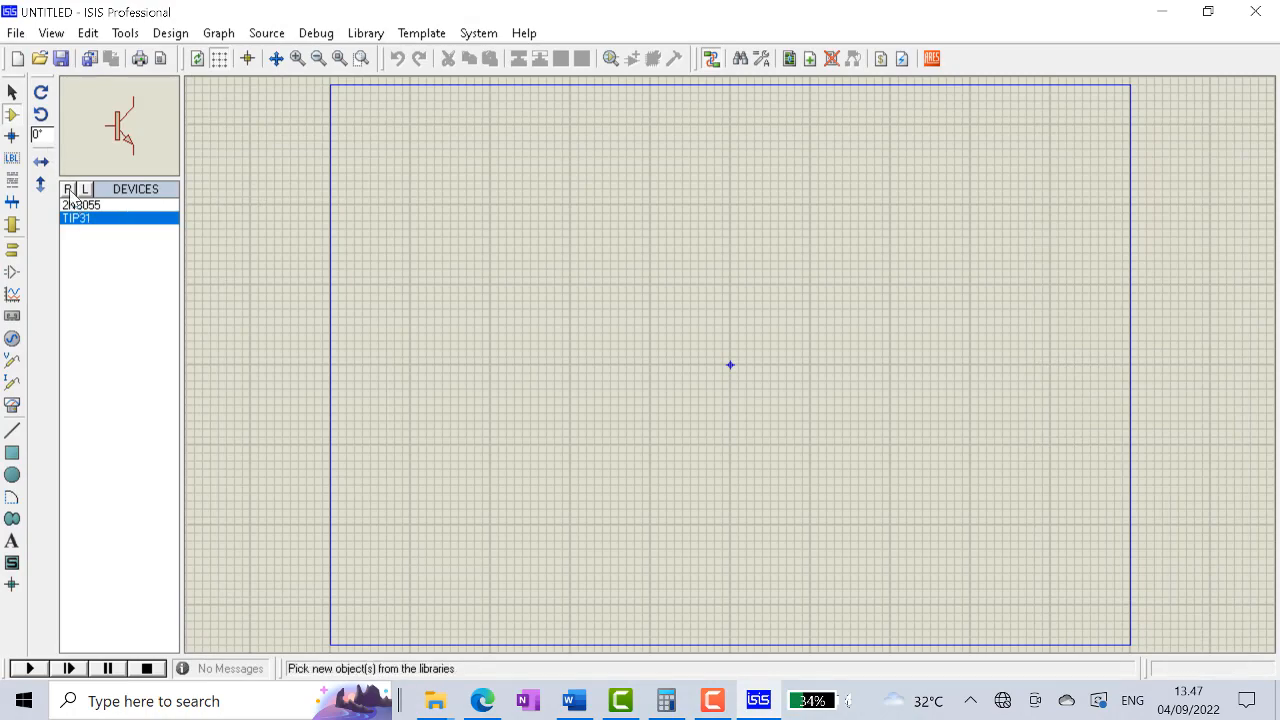
# Search the device library for pot hg and add the POT-HG potentiometer from the ACTIVE library to the device list
pyautogui.click(72, 190)
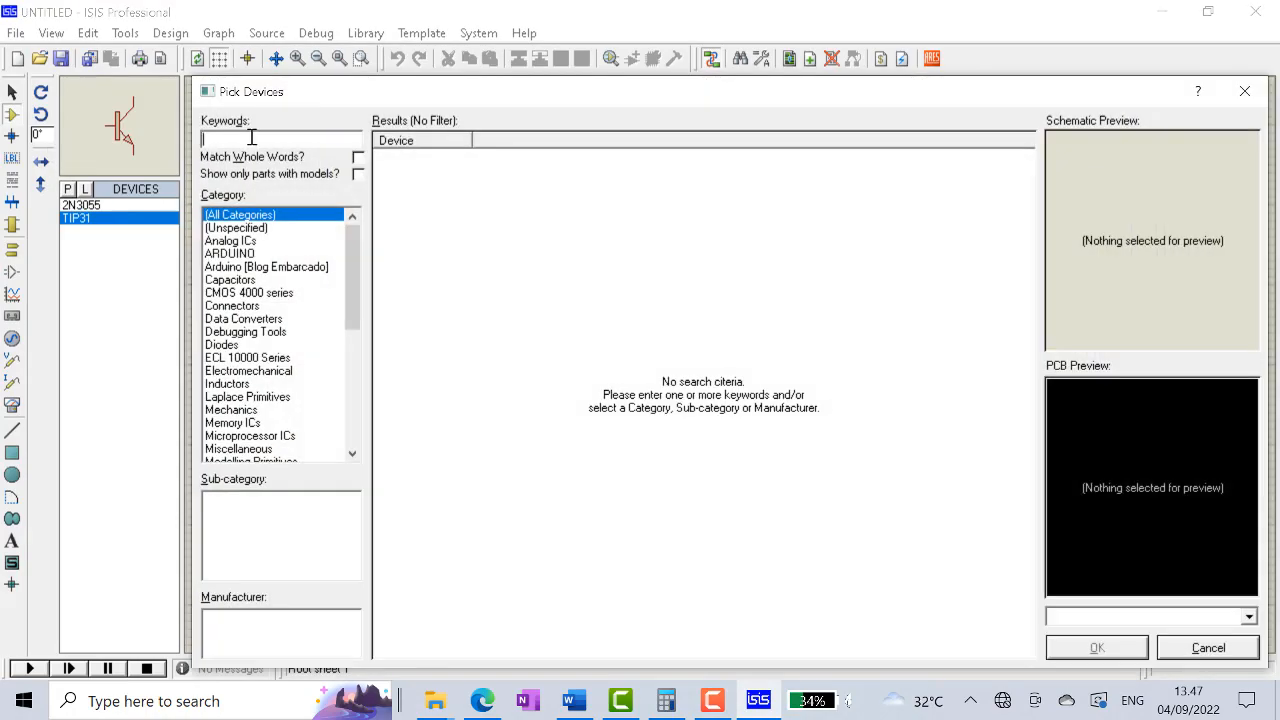
pyautogui.write('p')
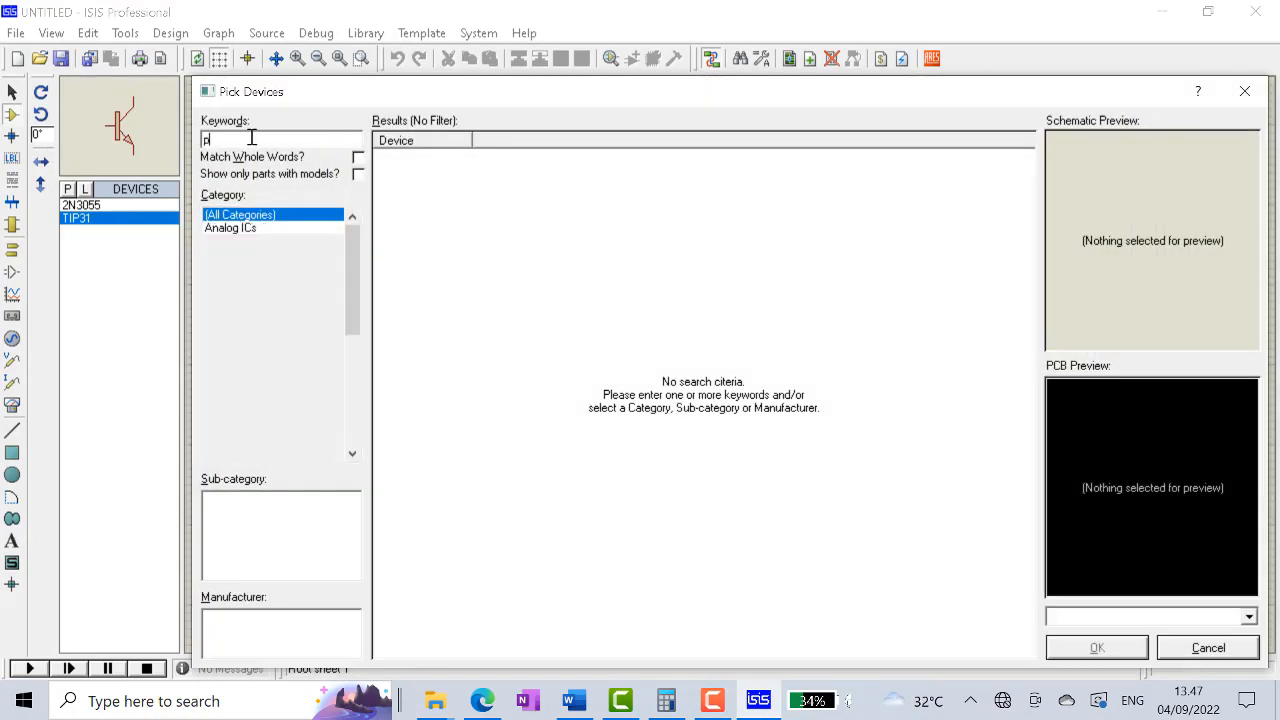
pyautogui.write('y')
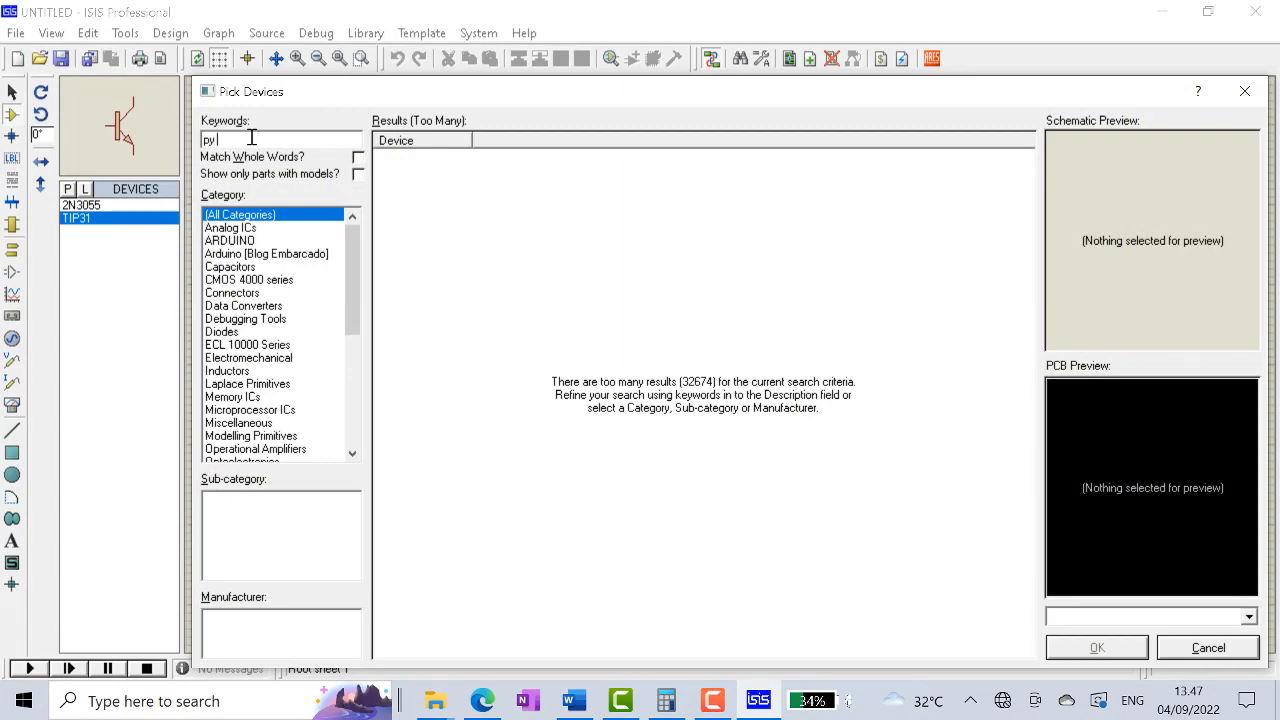
pyautogui.write(' hg')
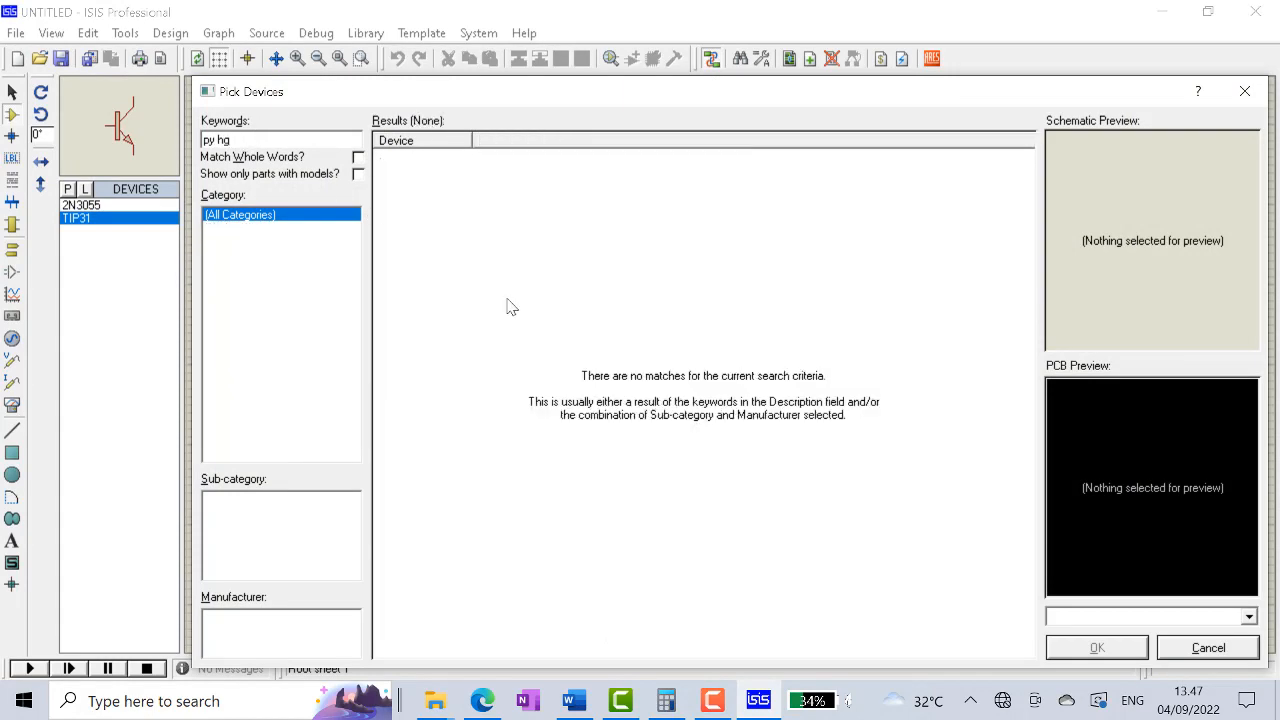
pyautogui.press('BackSpace')
pyautogui.press('BackSpace')
pyautogui.press('BackSpace')
pyautogui.press('BackSpace')
pyautogui.write('o')
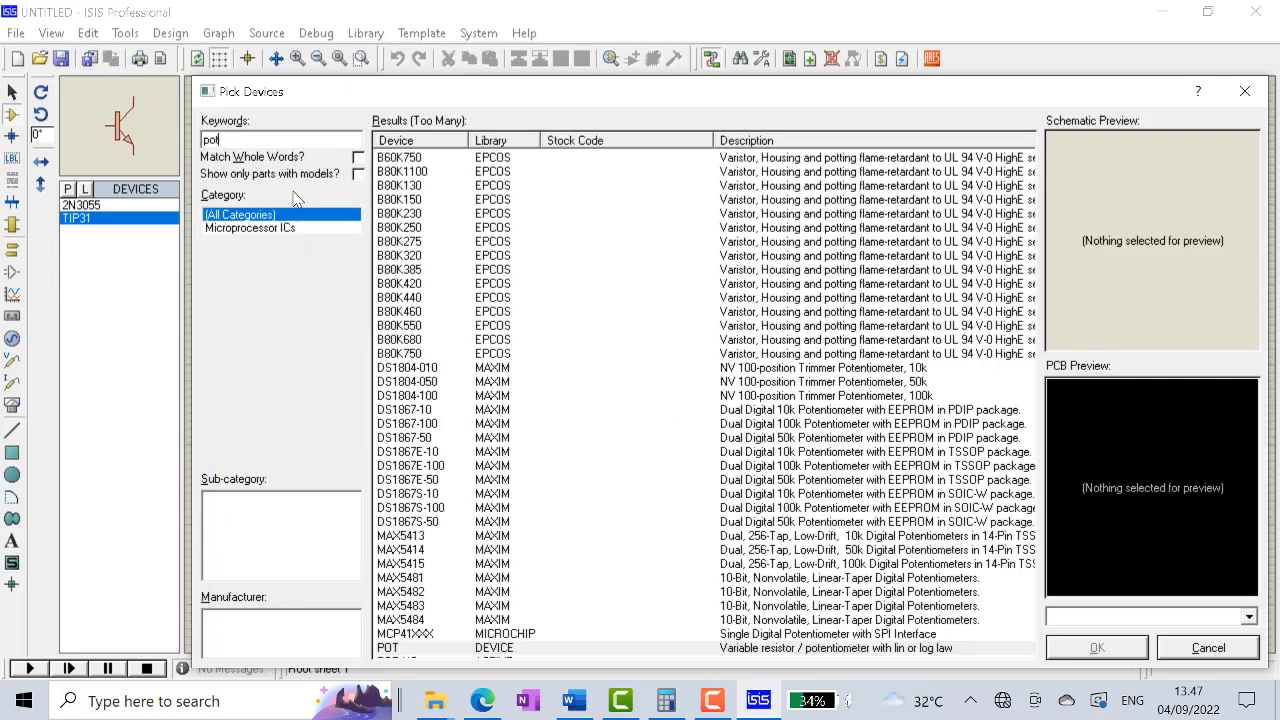
pyautogui.write('t hg')
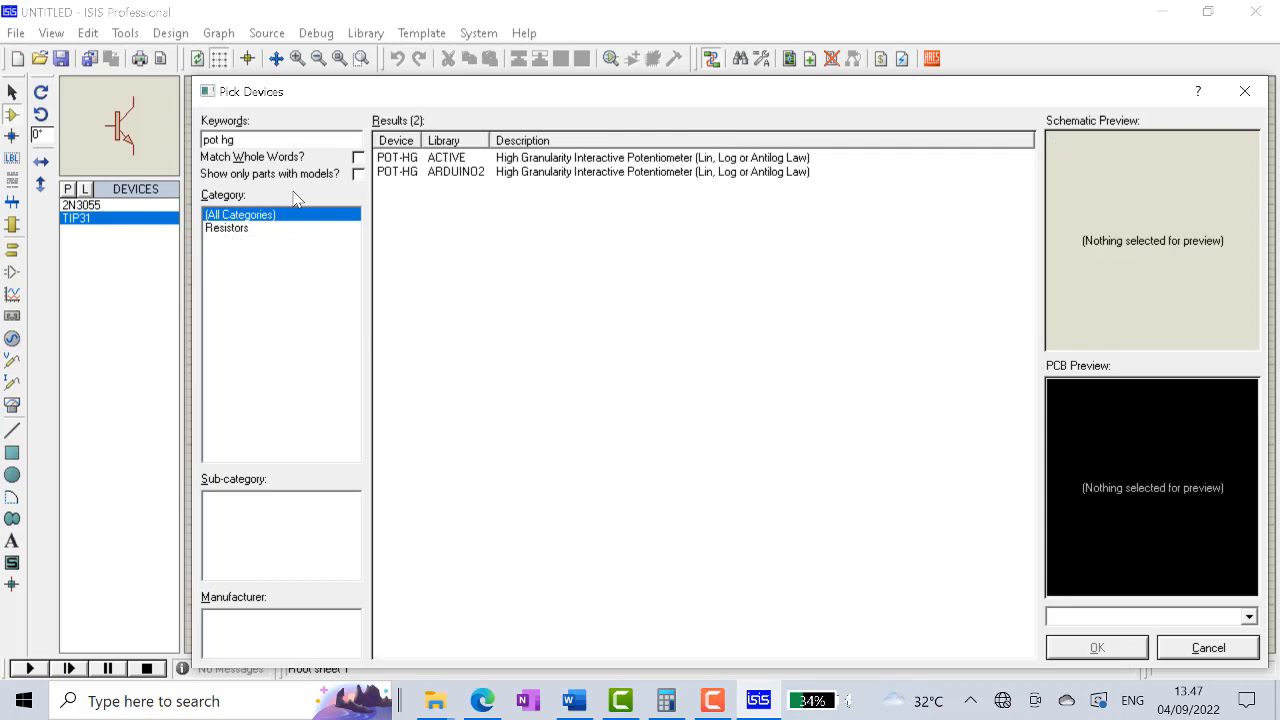
pyautogui.click(490, 172)
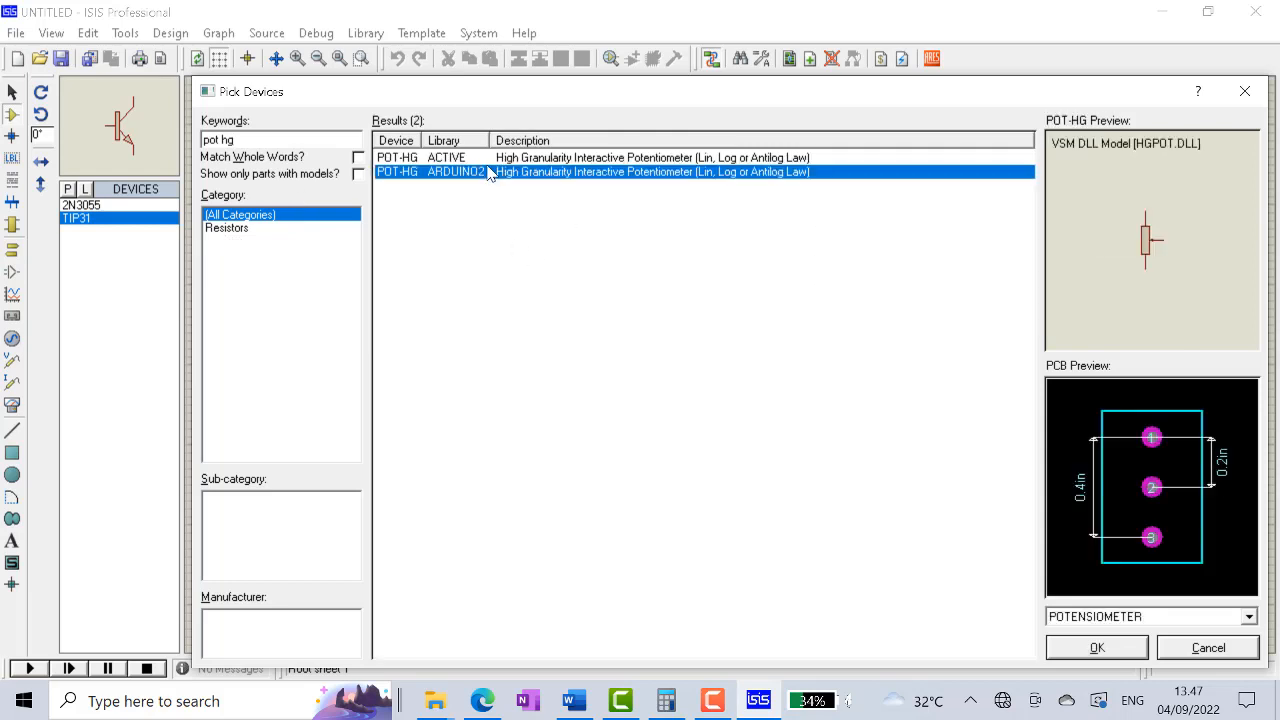
pyautogui.click(515, 158)
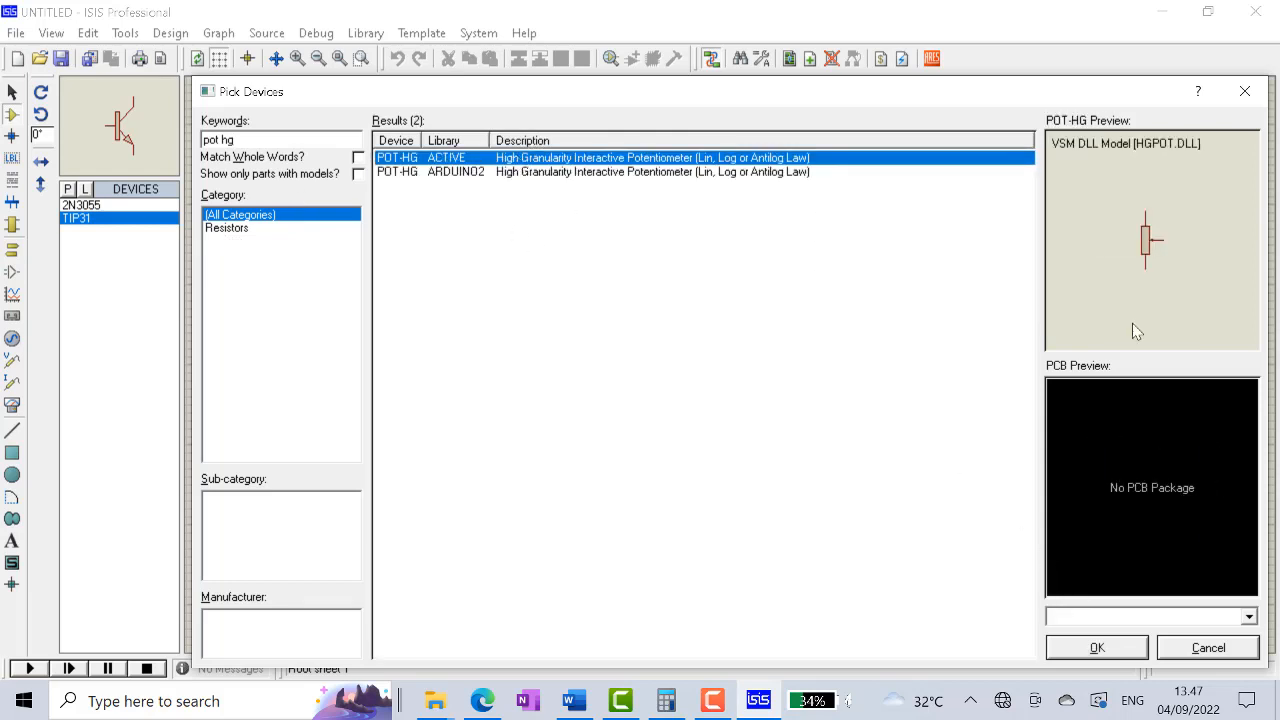
pyautogui.click(1097, 648)
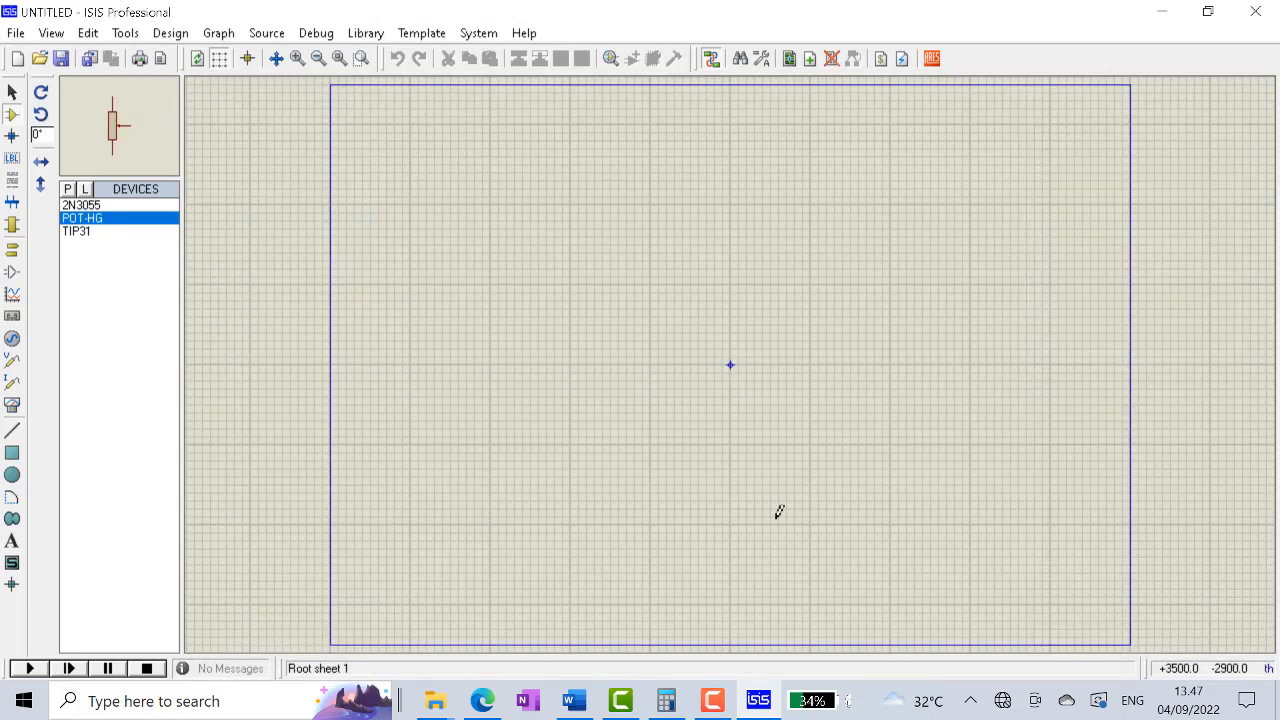
# Check the hand calculation in Word, then back in ISIS add the 0.6W Metal Film resistor MINRES62R to the device list
pyautogui.click(67, 189)
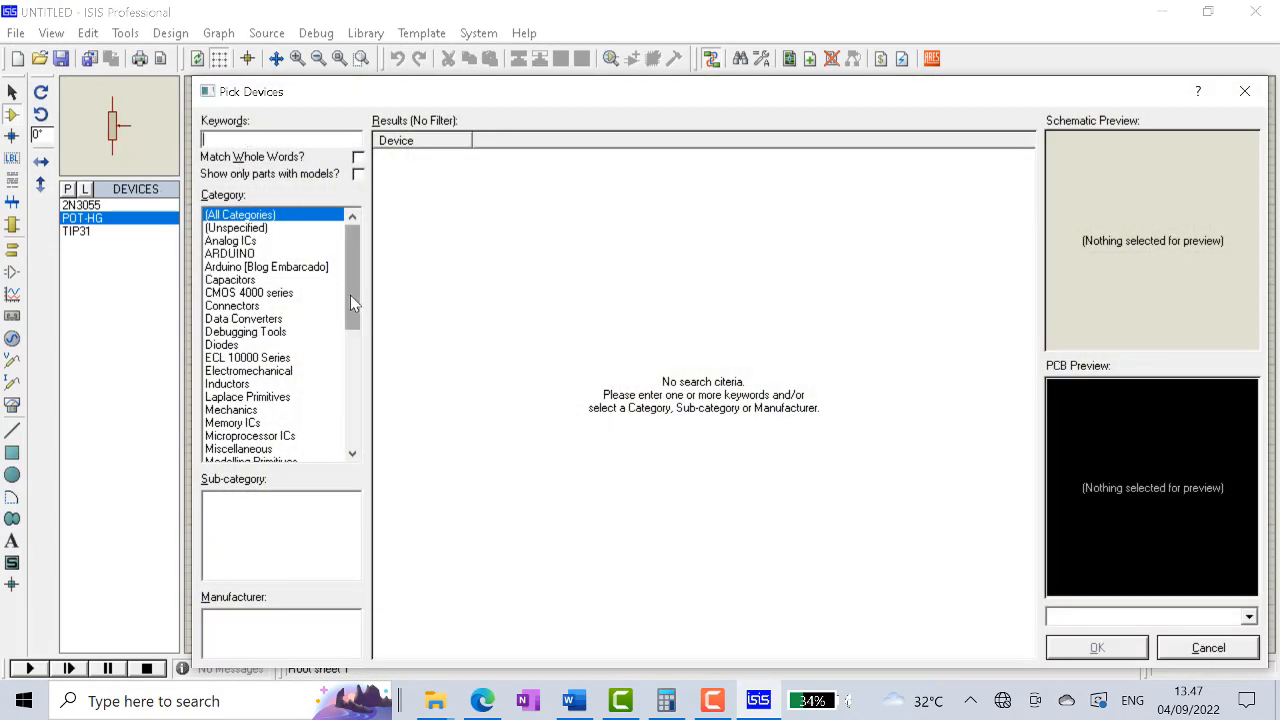
pyautogui.scroll(-1, 350, 294)
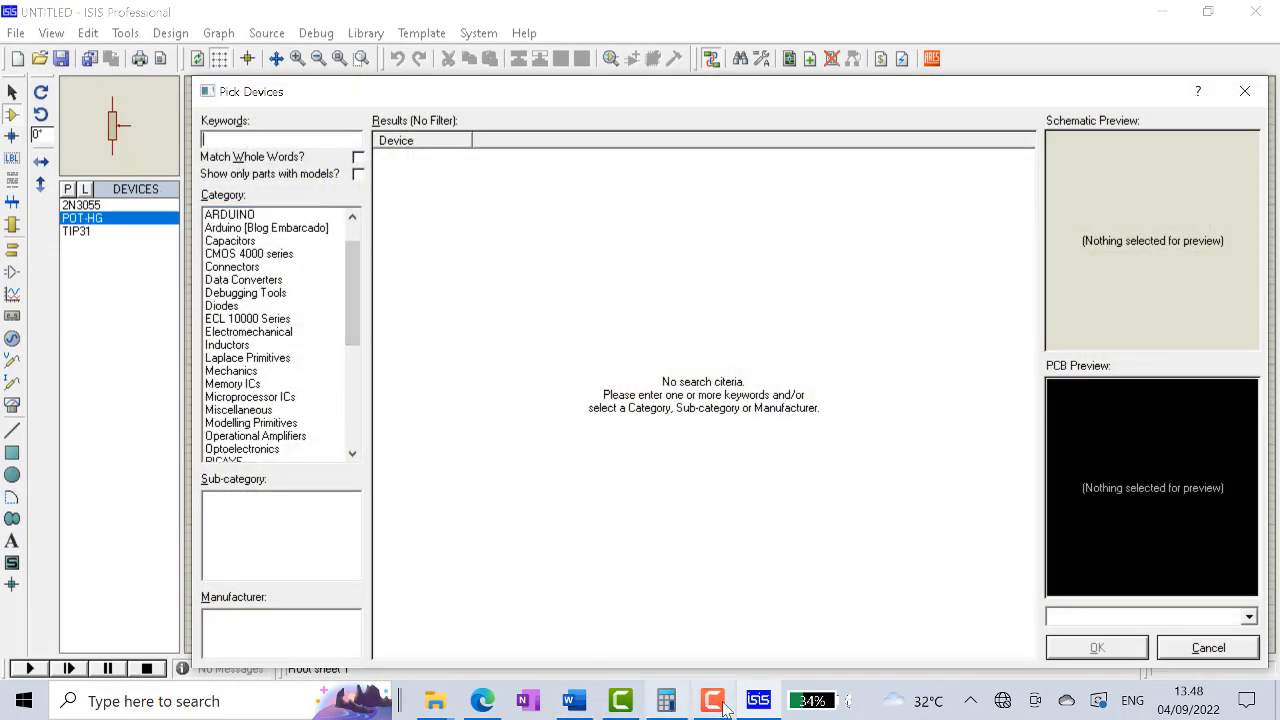
pyautogui.click(573, 701)
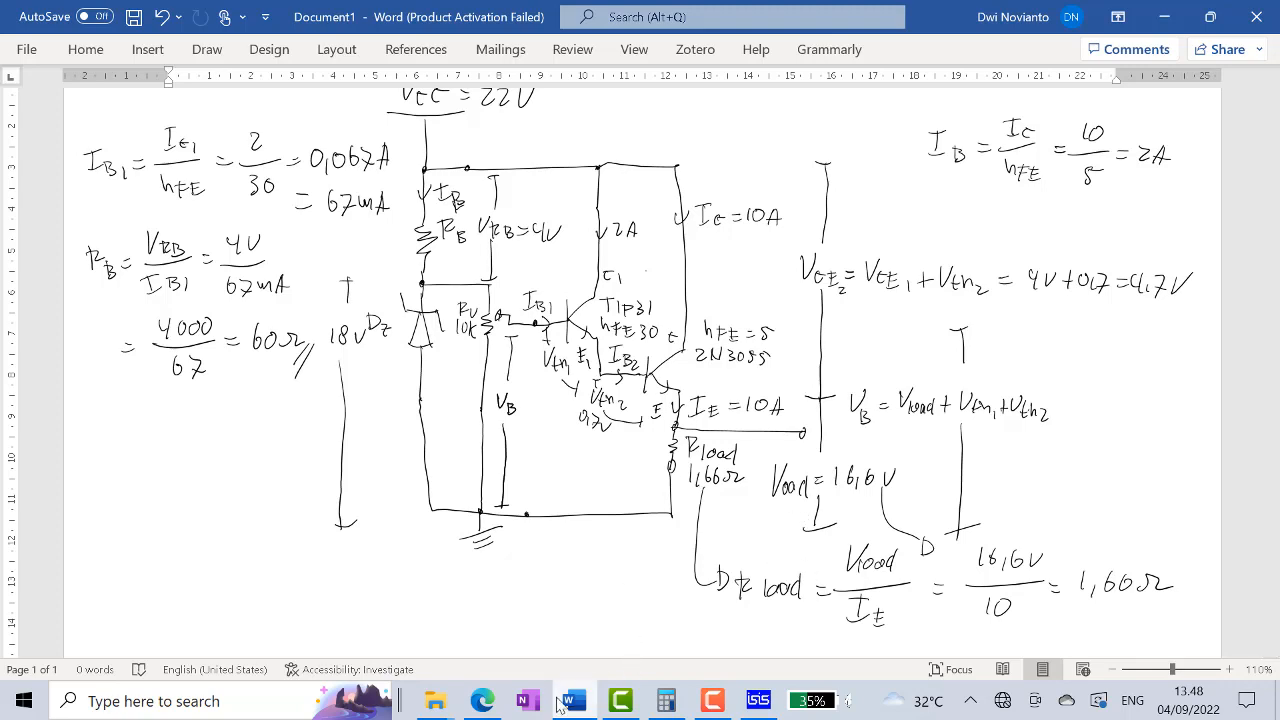
pyautogui.click(758, 700)
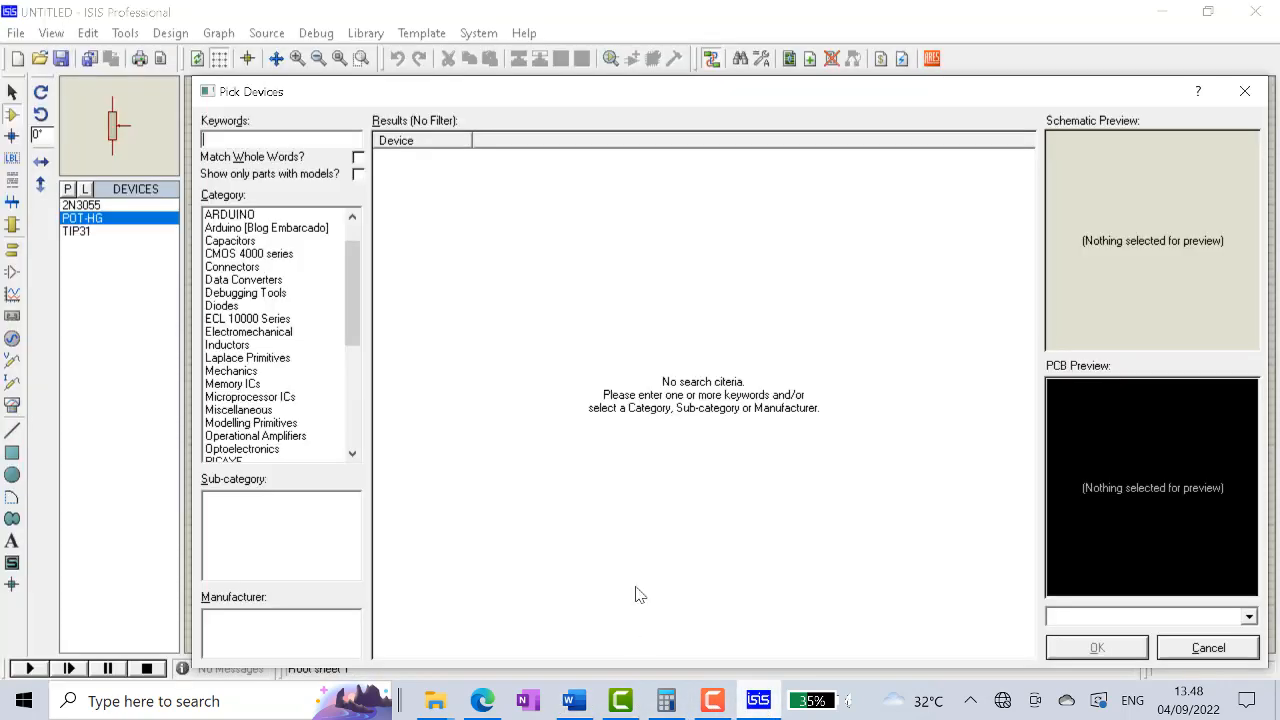
pyautogui.scroll(-2, 248, 378)
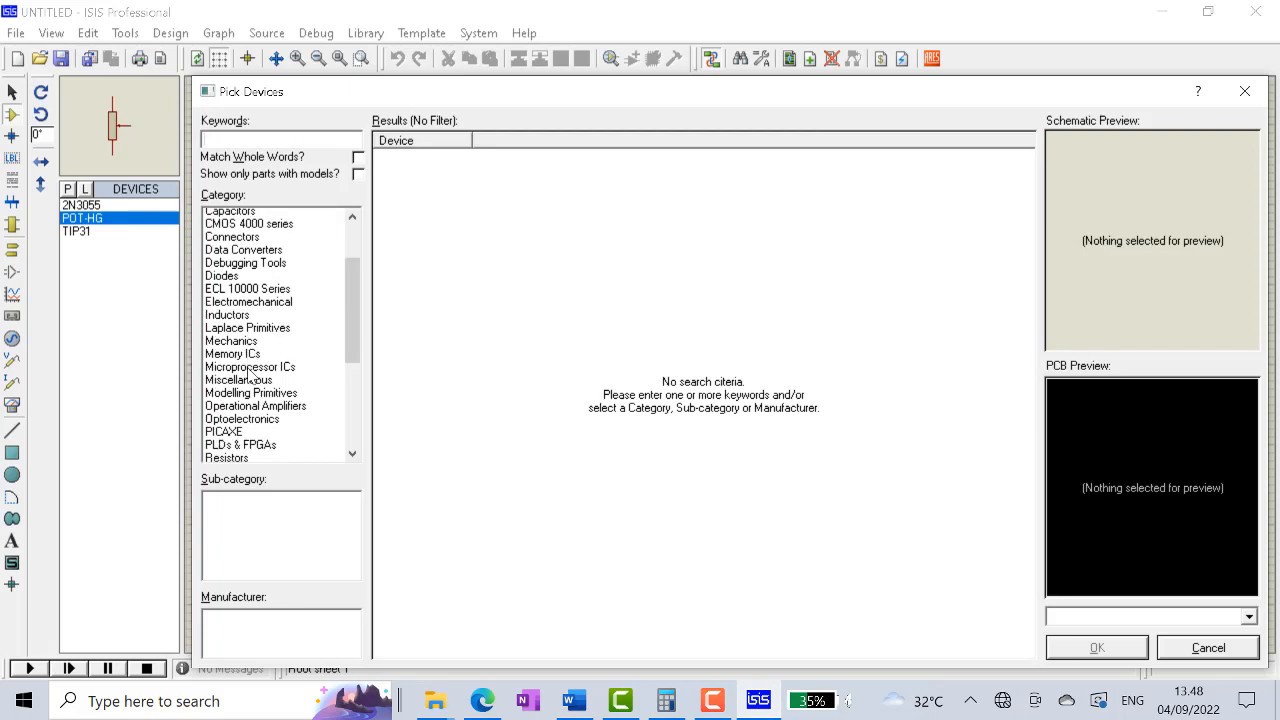
pyautogui.click(248, 410)
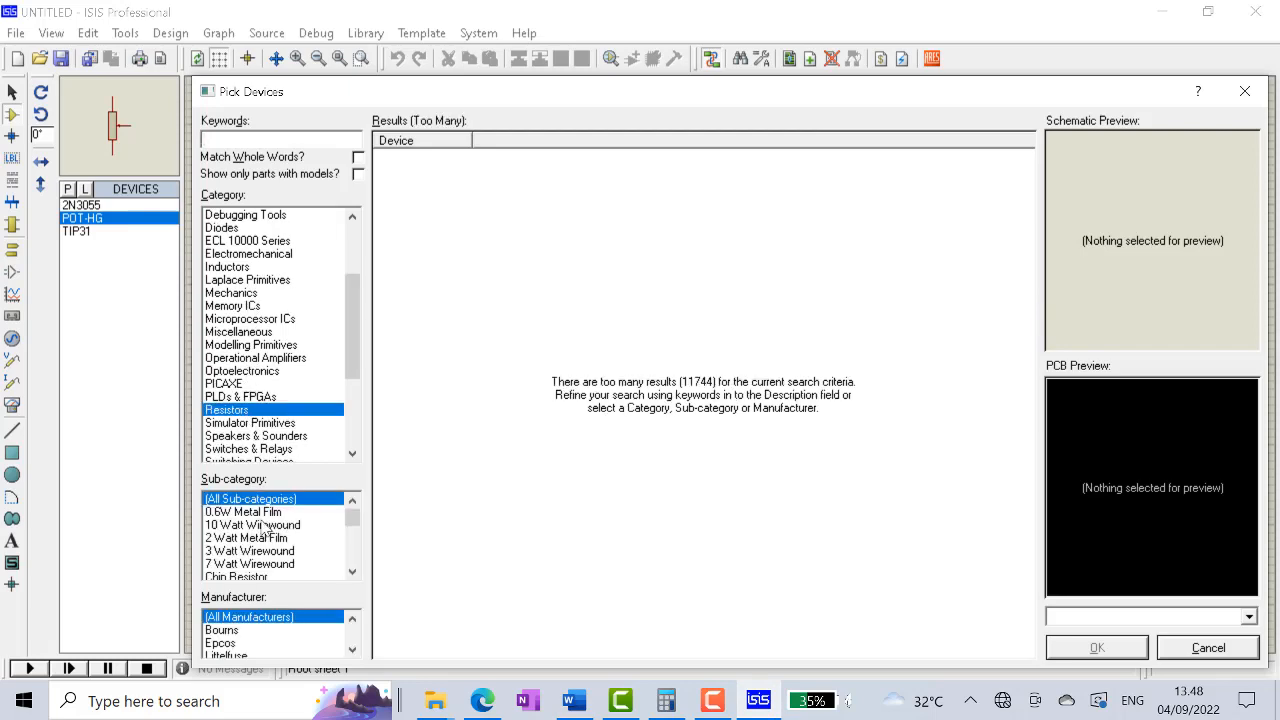
pyautogui.click(268, 513)
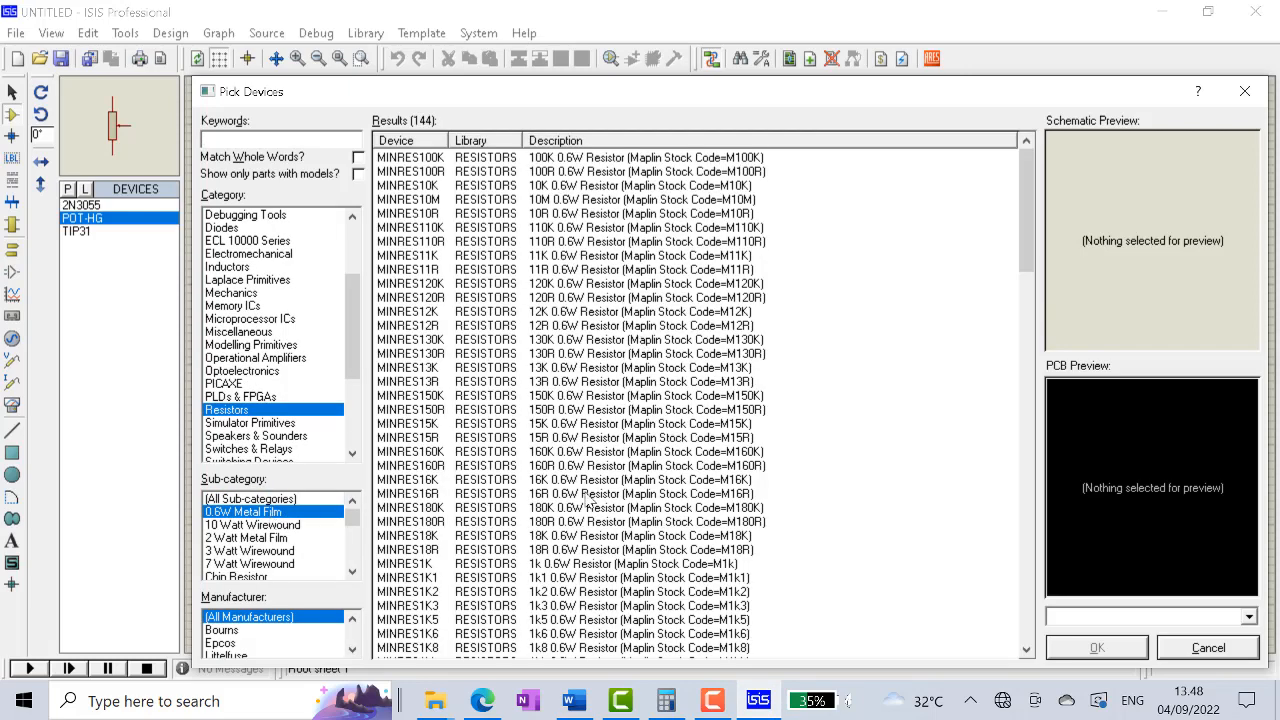
pyautogui.scroll(-9, 590, 498)
pyautogui.scroll(-3, 597, 494)
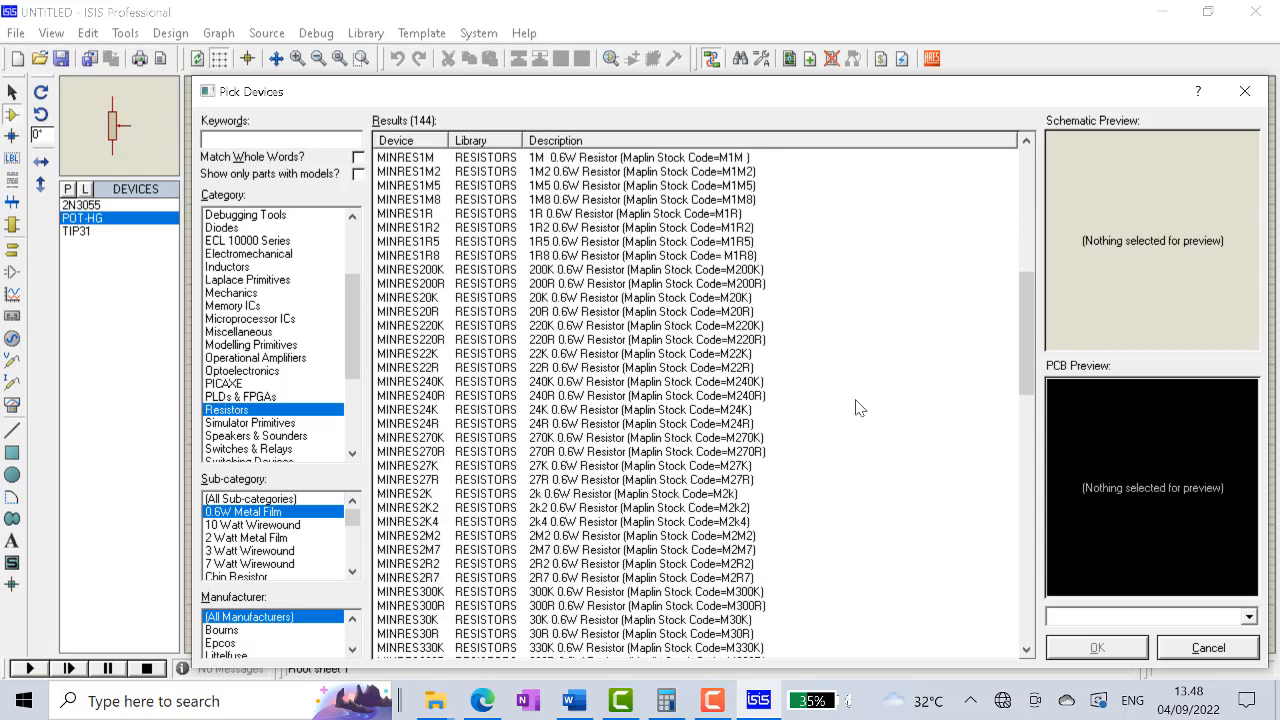
pyautogui.moveTo(1030, 365); pyautogui.dragTo(1038, 525)
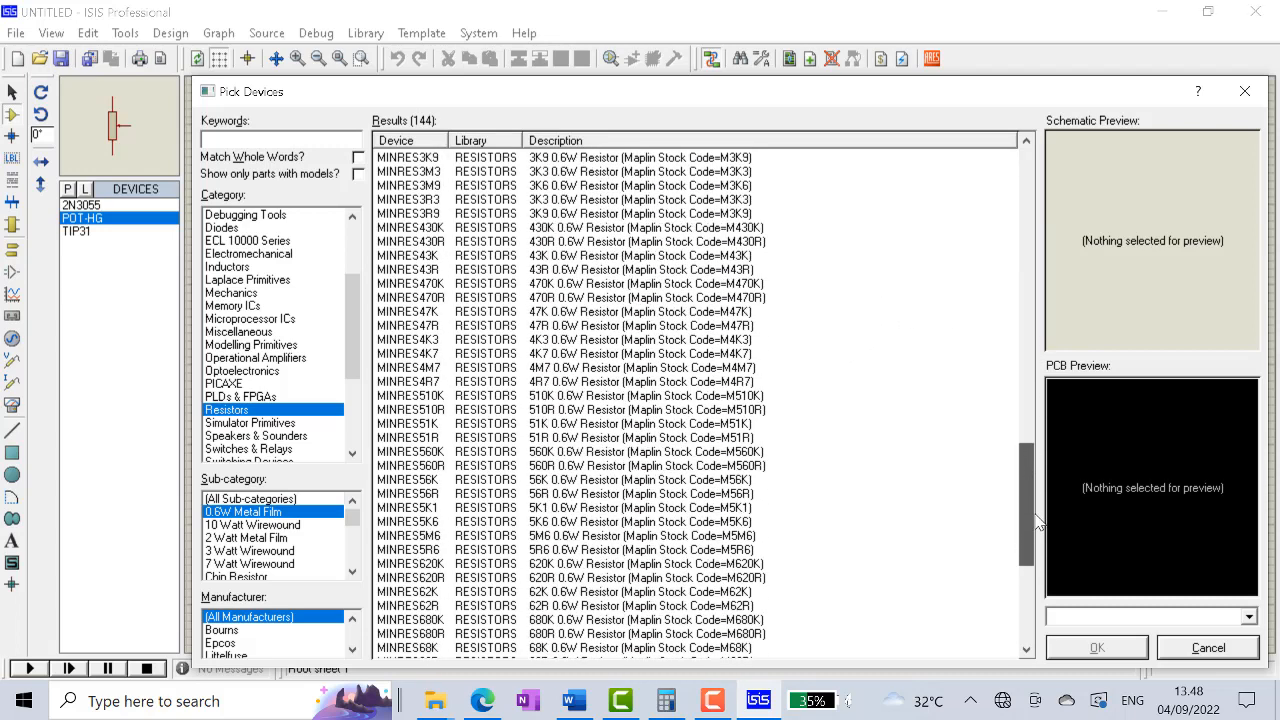
pyautogui.click(557, 607)
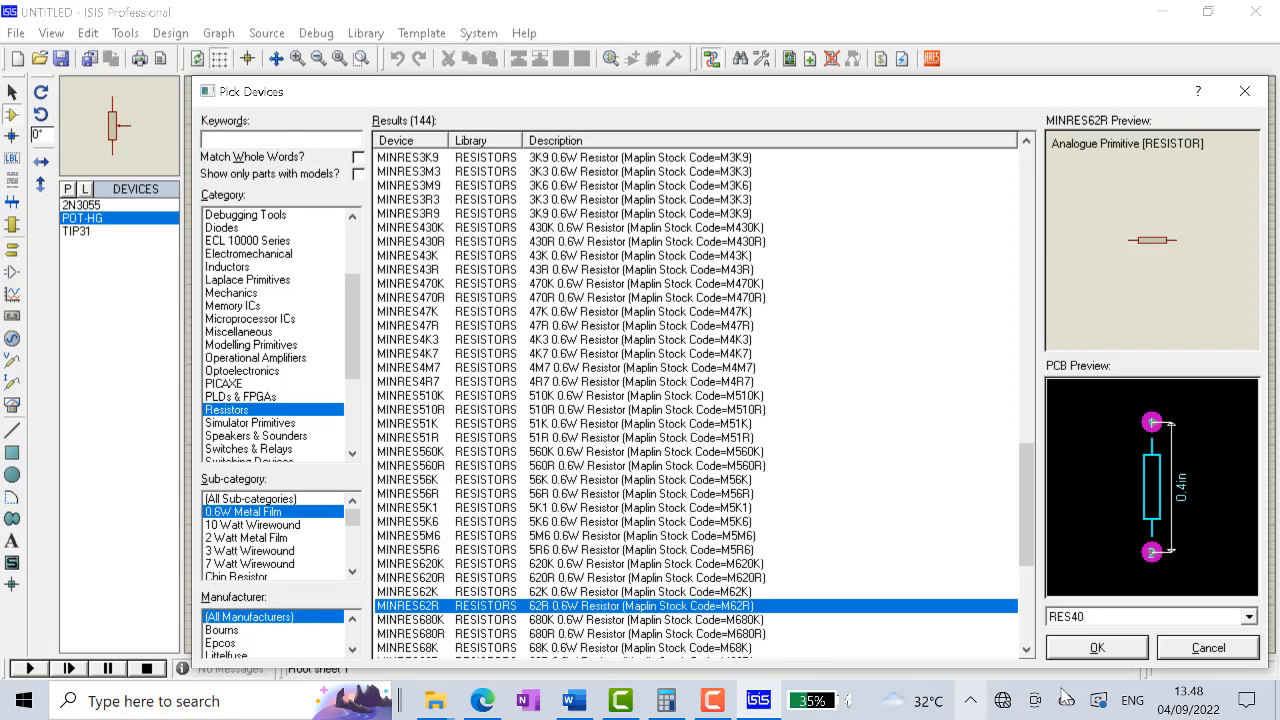
pyautogui.click(1096, 648)
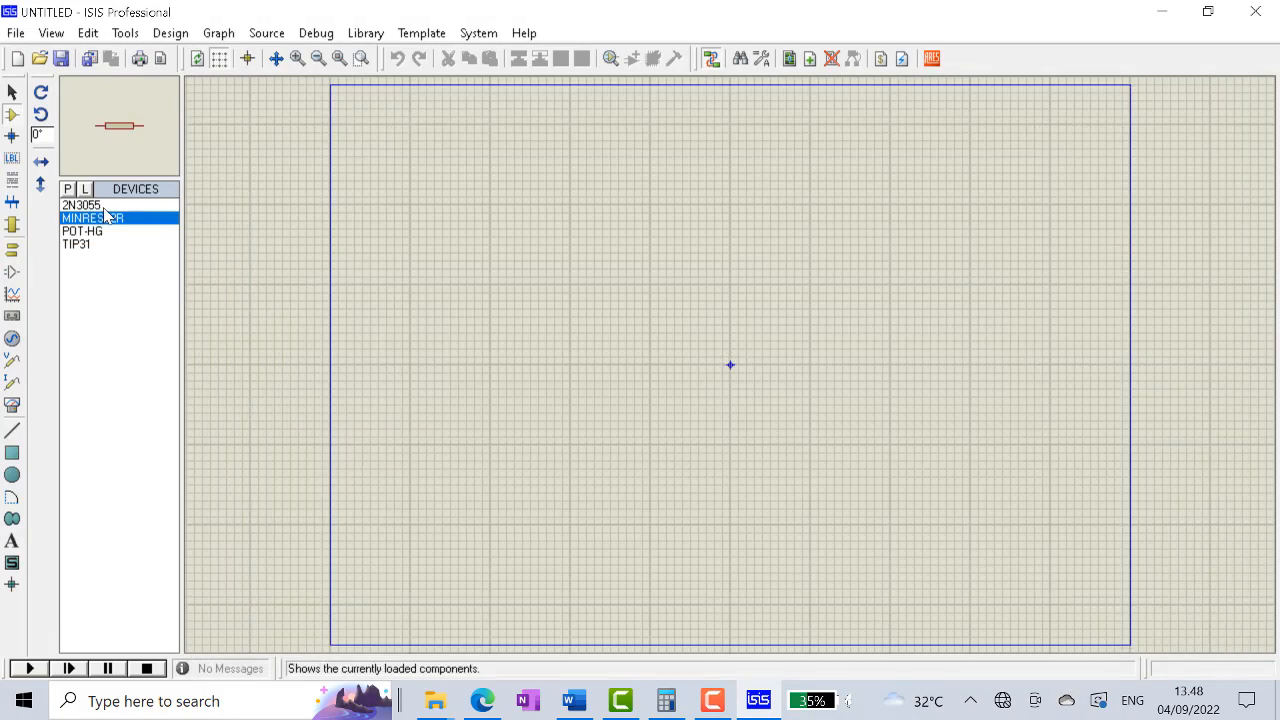
# Add the 10WATT10R resistor from the 10 Watt Wirewound resistors to the device list
pyautogui.click(68, 190)
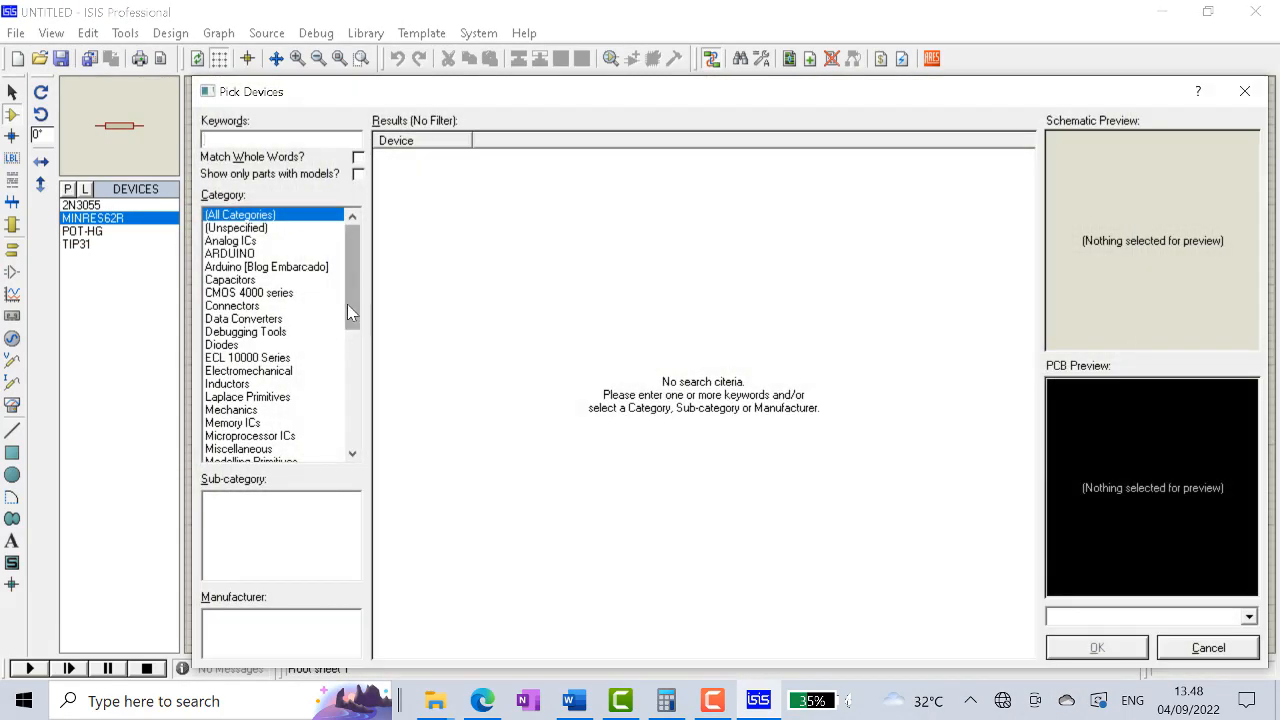
pyautogui.moveTo(349, 288); pyautogui.dragTo(351, 329)
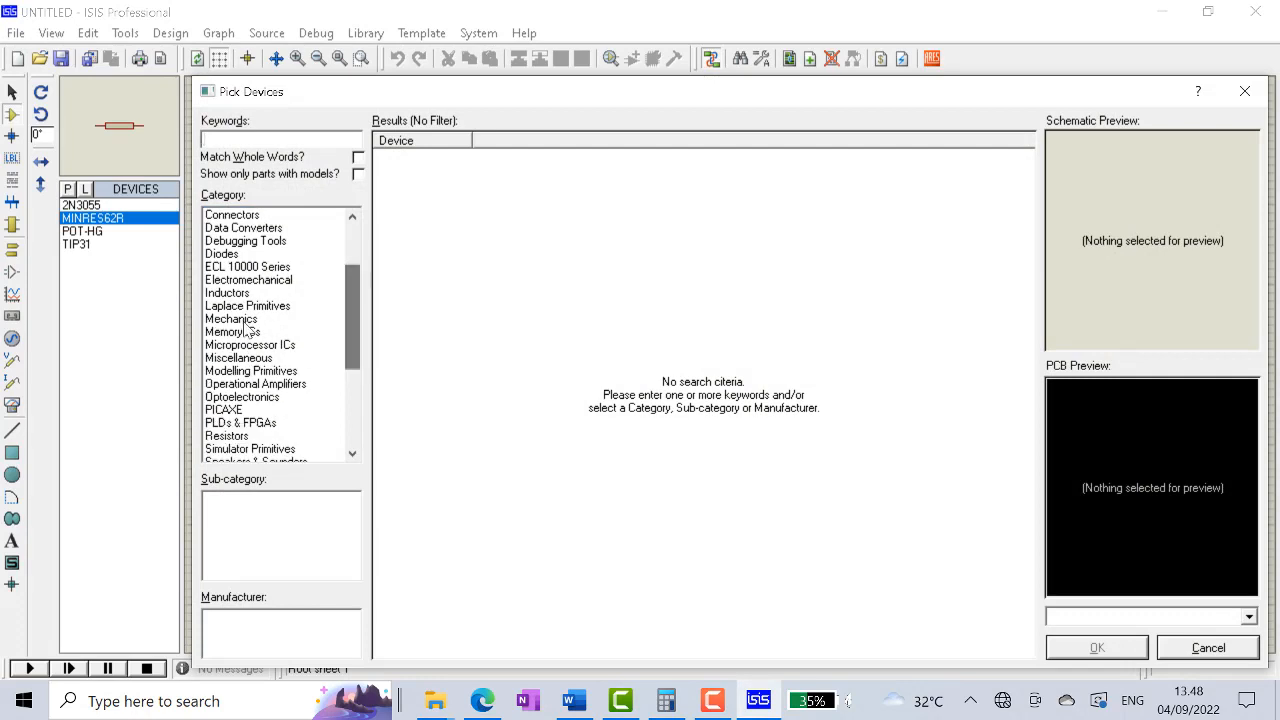
pyautogui.scroll(-2, 338, 385)
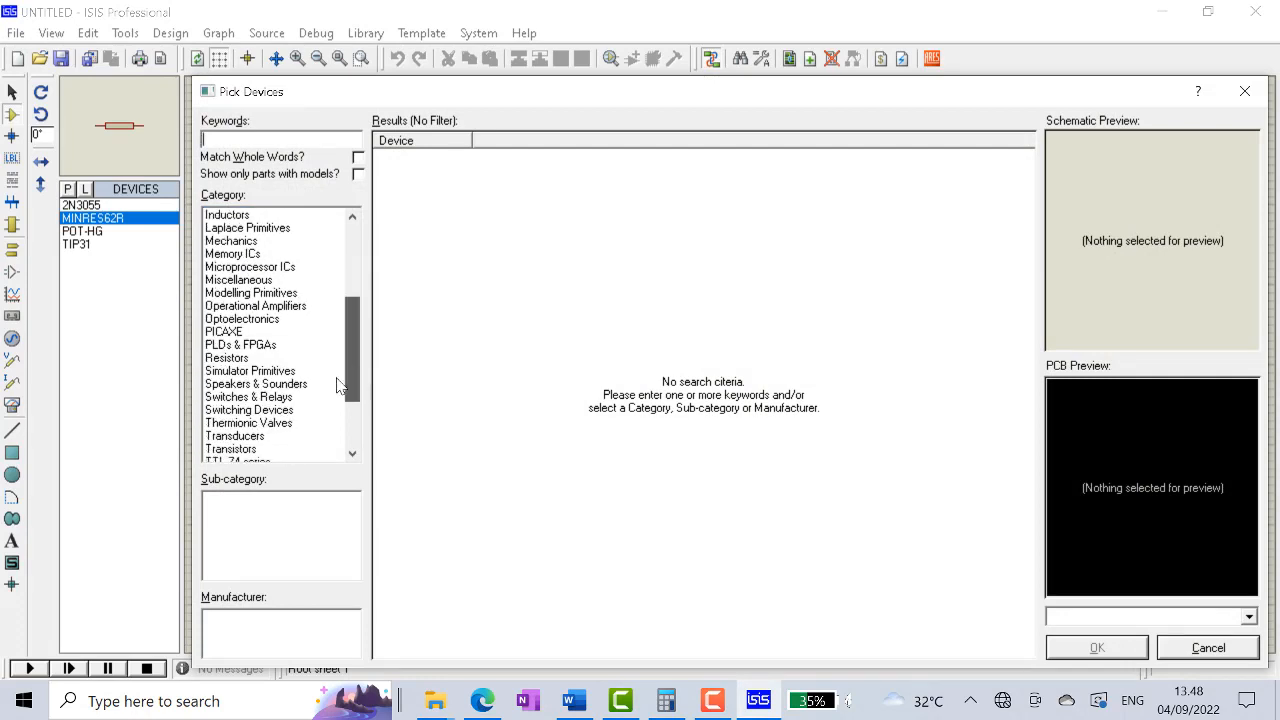
pyautogui.click(256, 358)
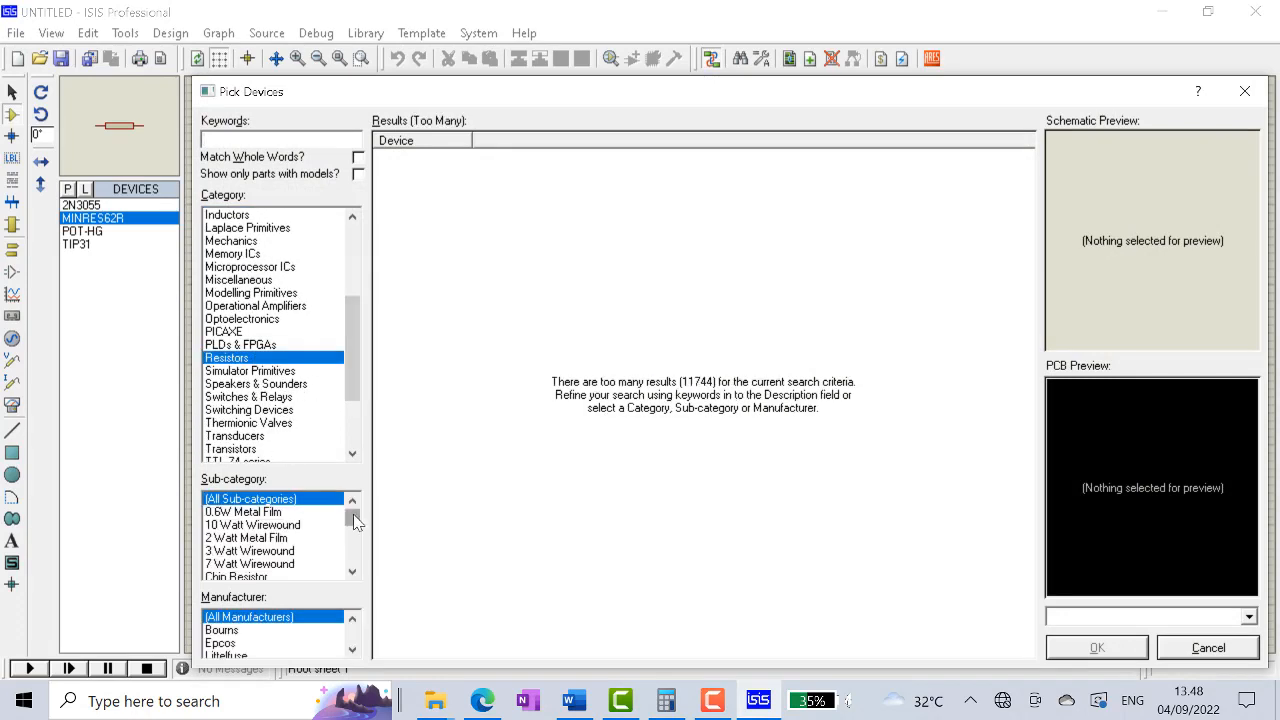
pyautogui.scroll(-1, 355, 521)
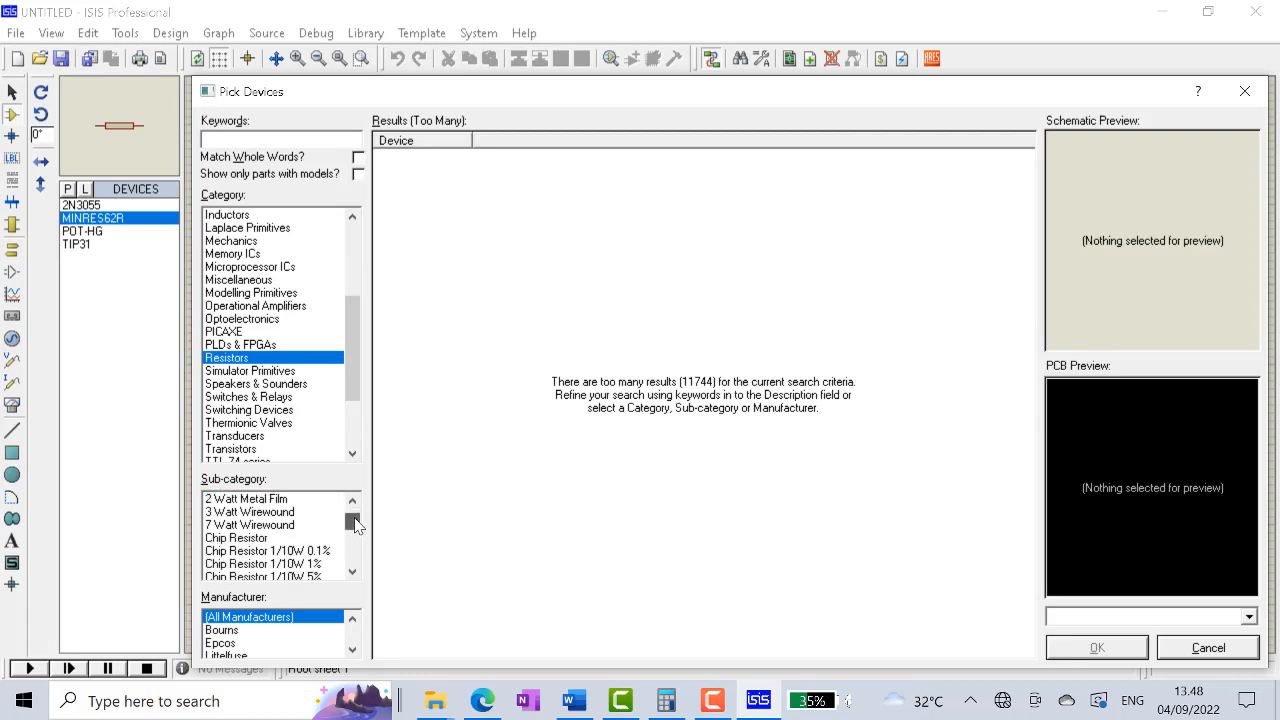
pyautogui.scroll(2, 323, 523)
pyautogui.click(285, 528)
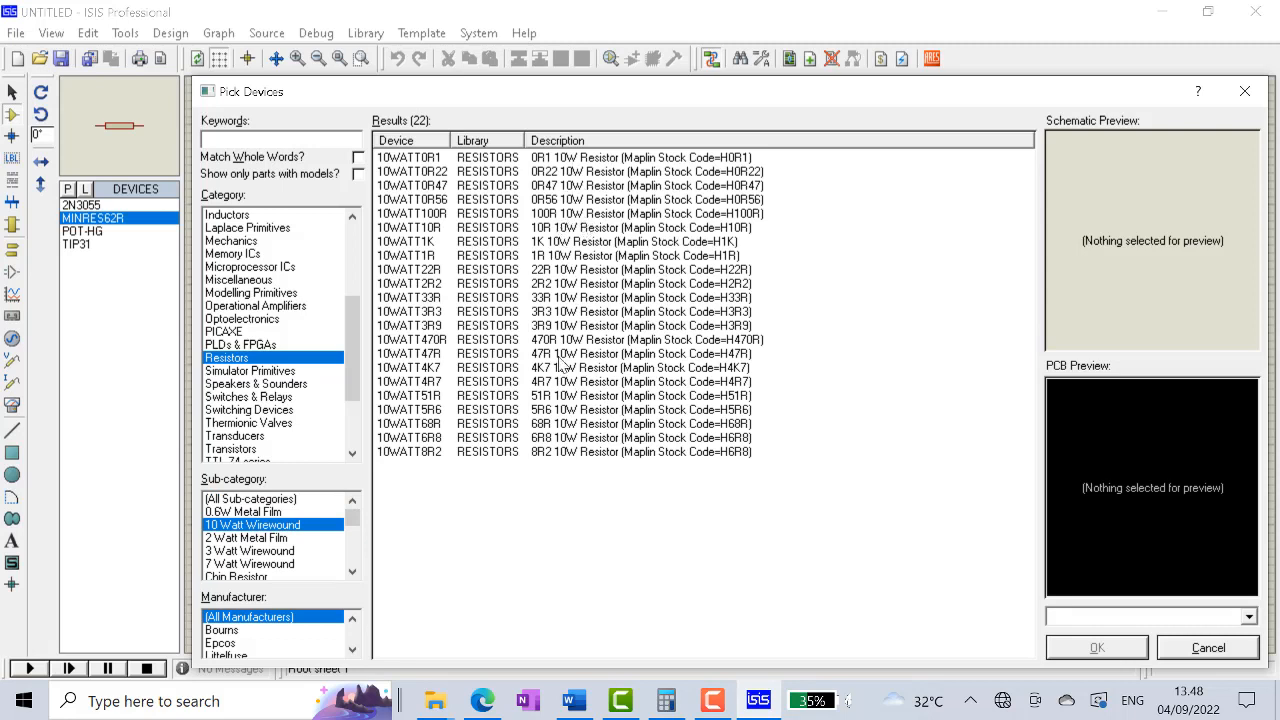
pyautogui.click(557, 228)
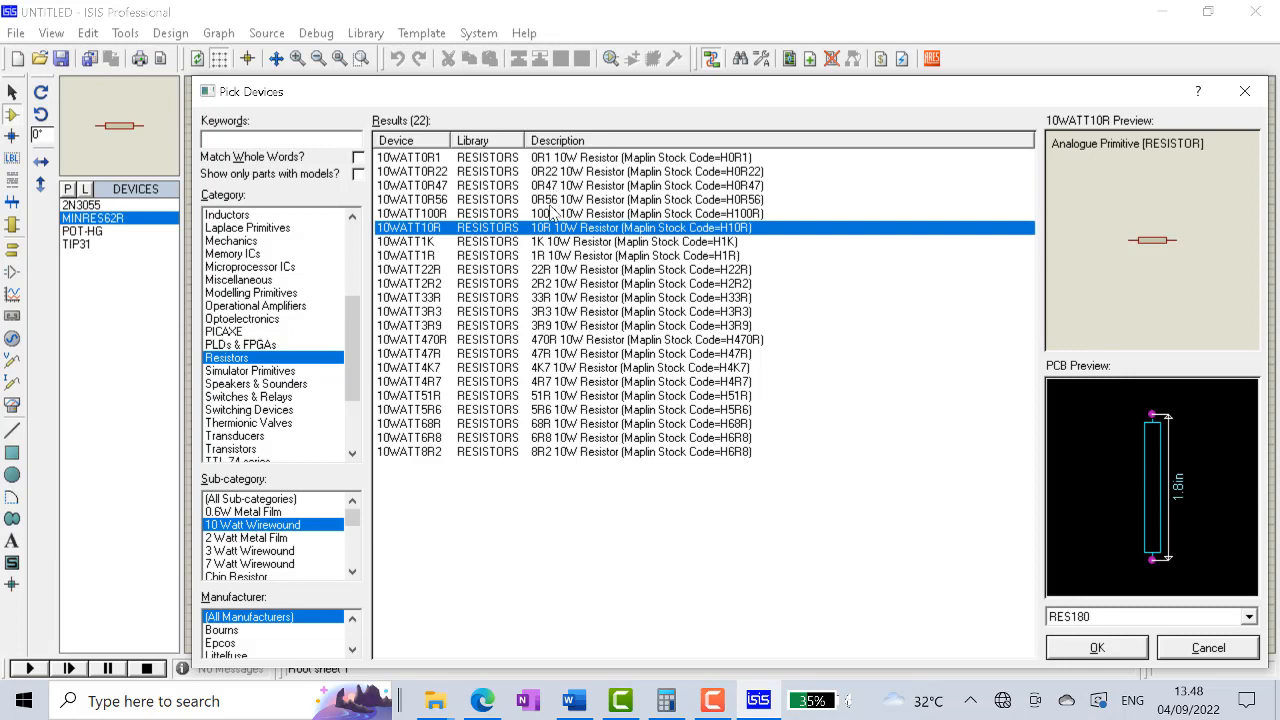
pyautogui.click(1128, 655)
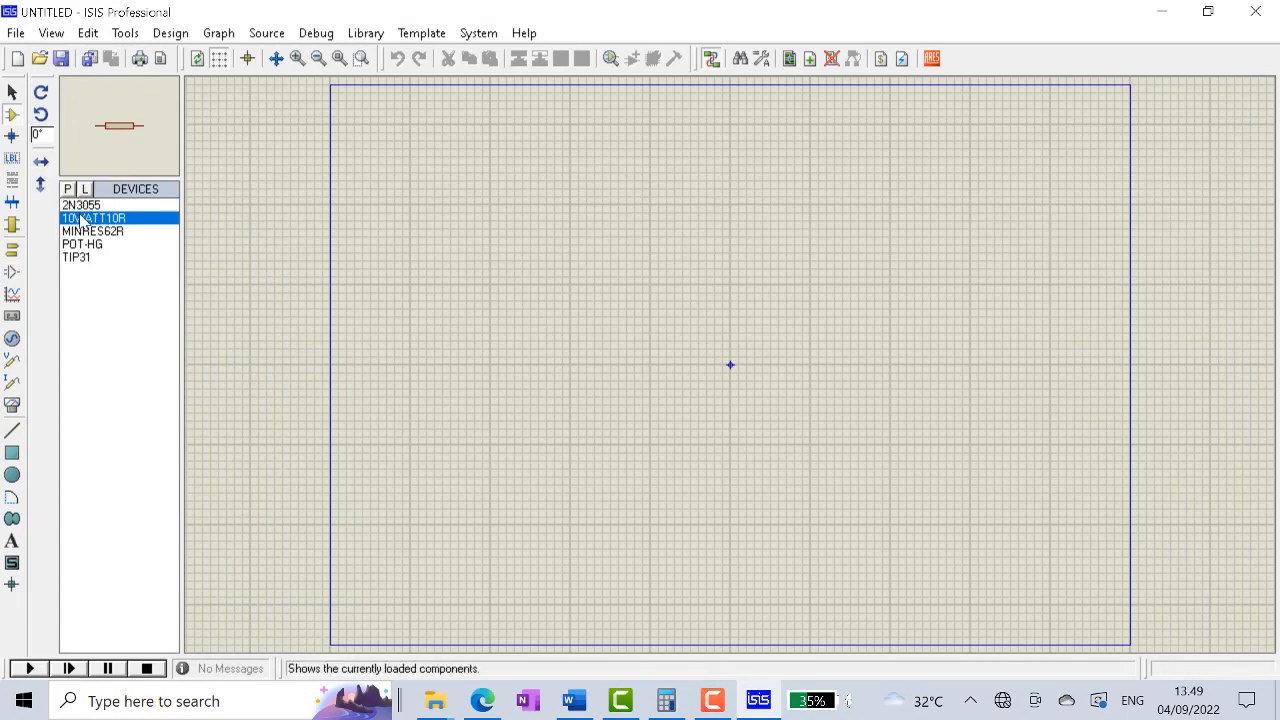
# Place the 2N3055 transistor at the centre of the schematic sheet
pyautogui.click(80, 205)
pyautogui.click(710, 350)
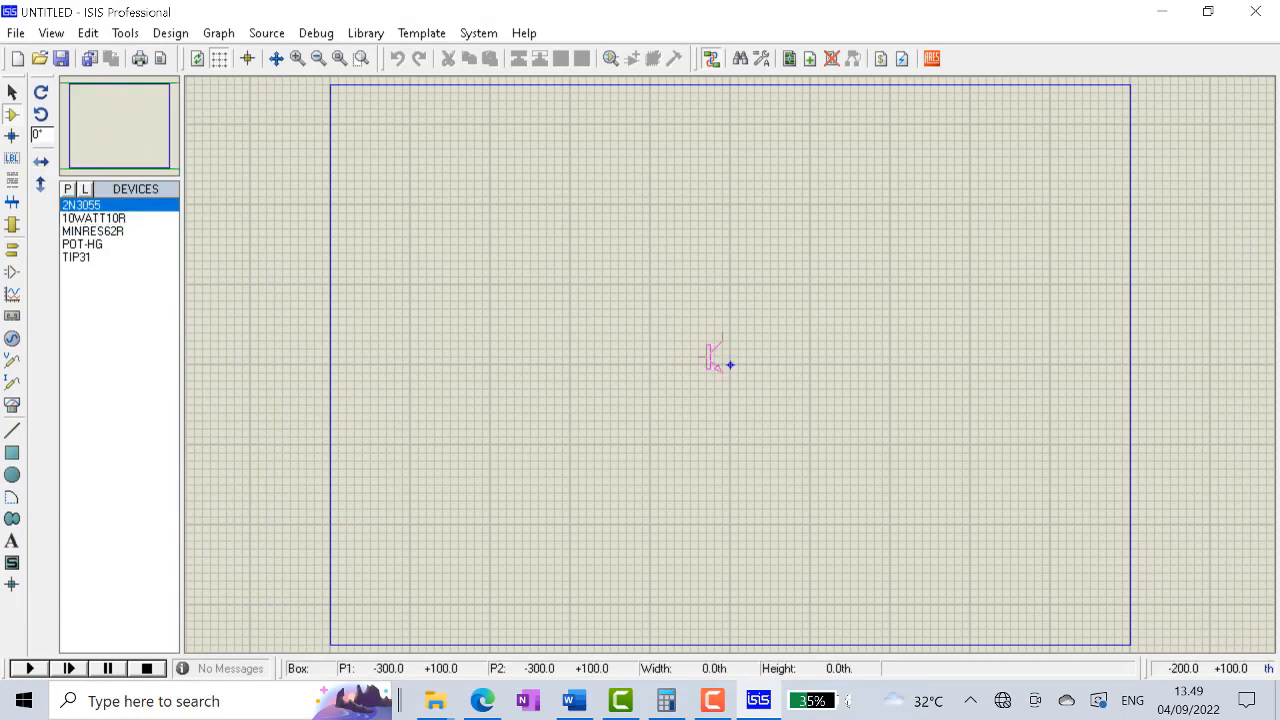
pyautogui.click(729, 363)
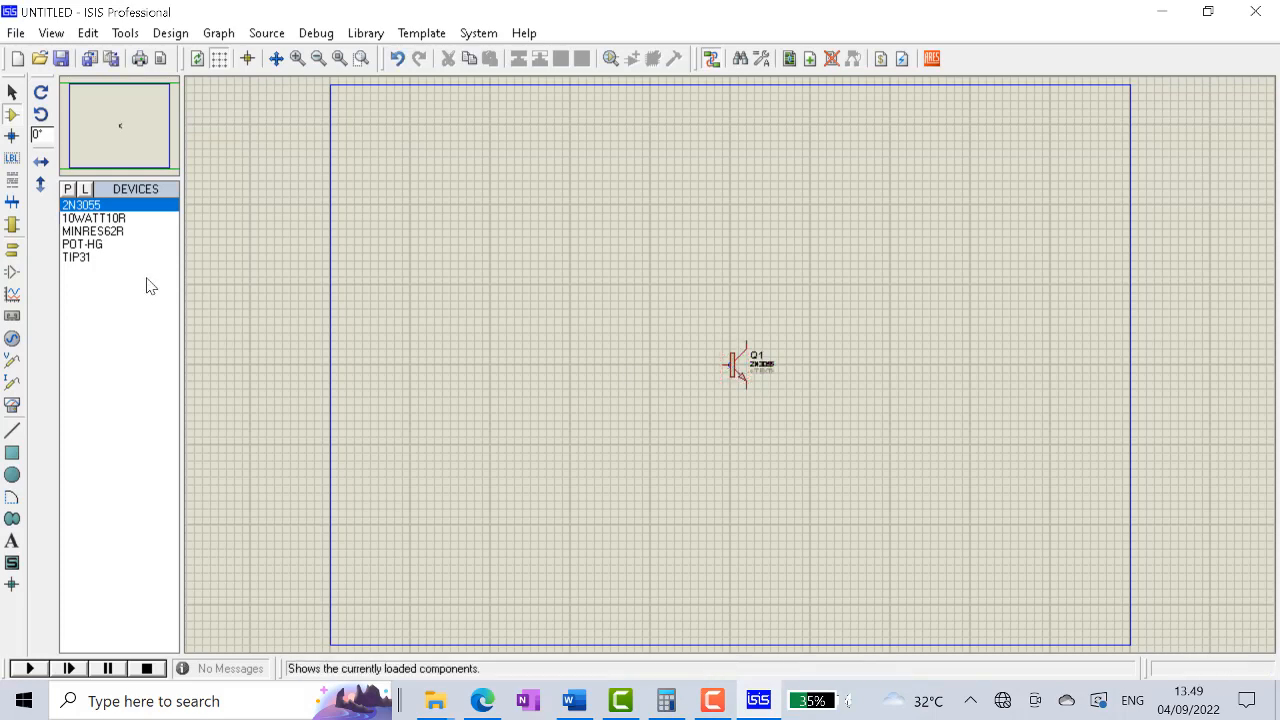
# Place the TIP31 transistor above and to the left of the 2N3055 and wire its emitter to the 2N3055's base
pyautogui.click(96, 259)
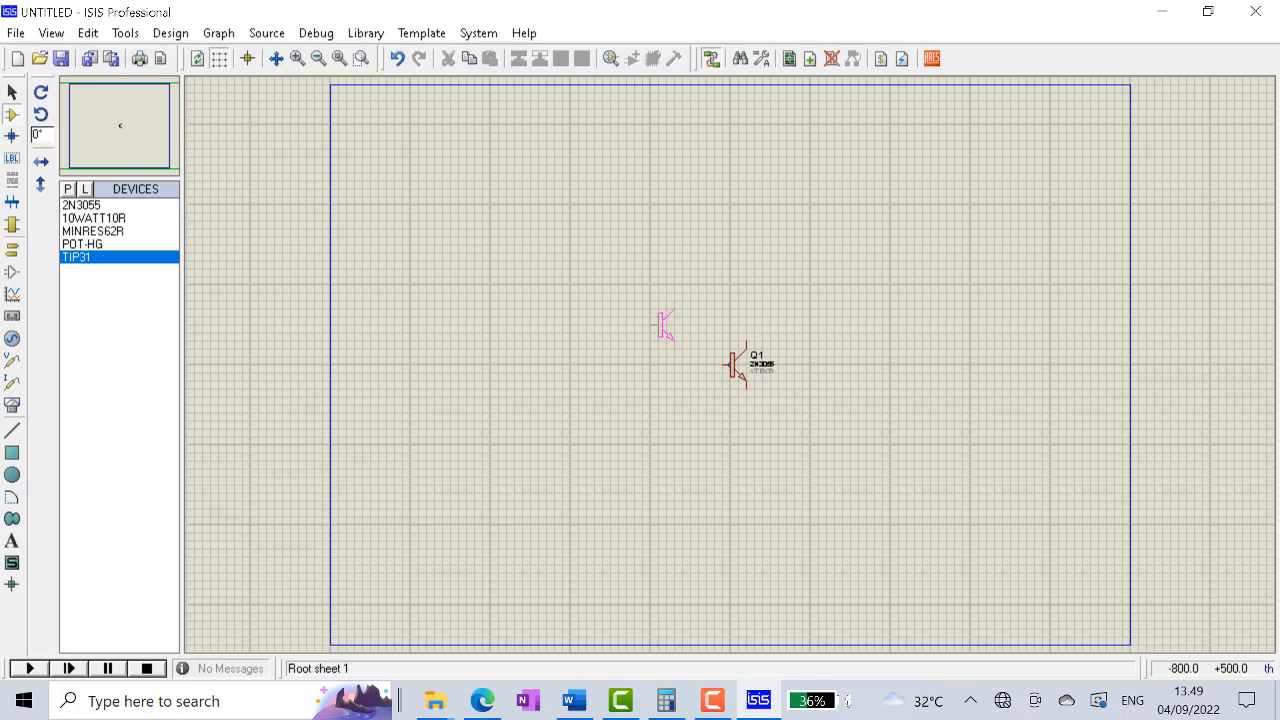
pyautogui.click(678, 316)
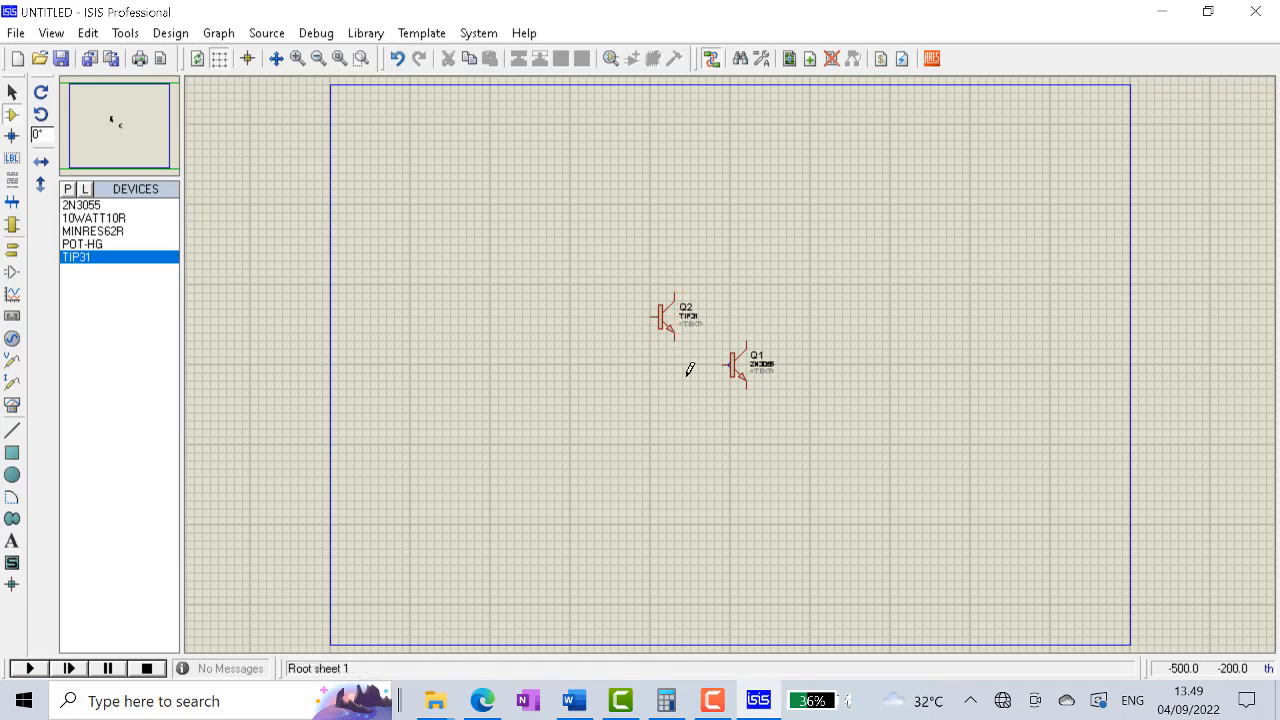
pyautogui.click(678, 336)
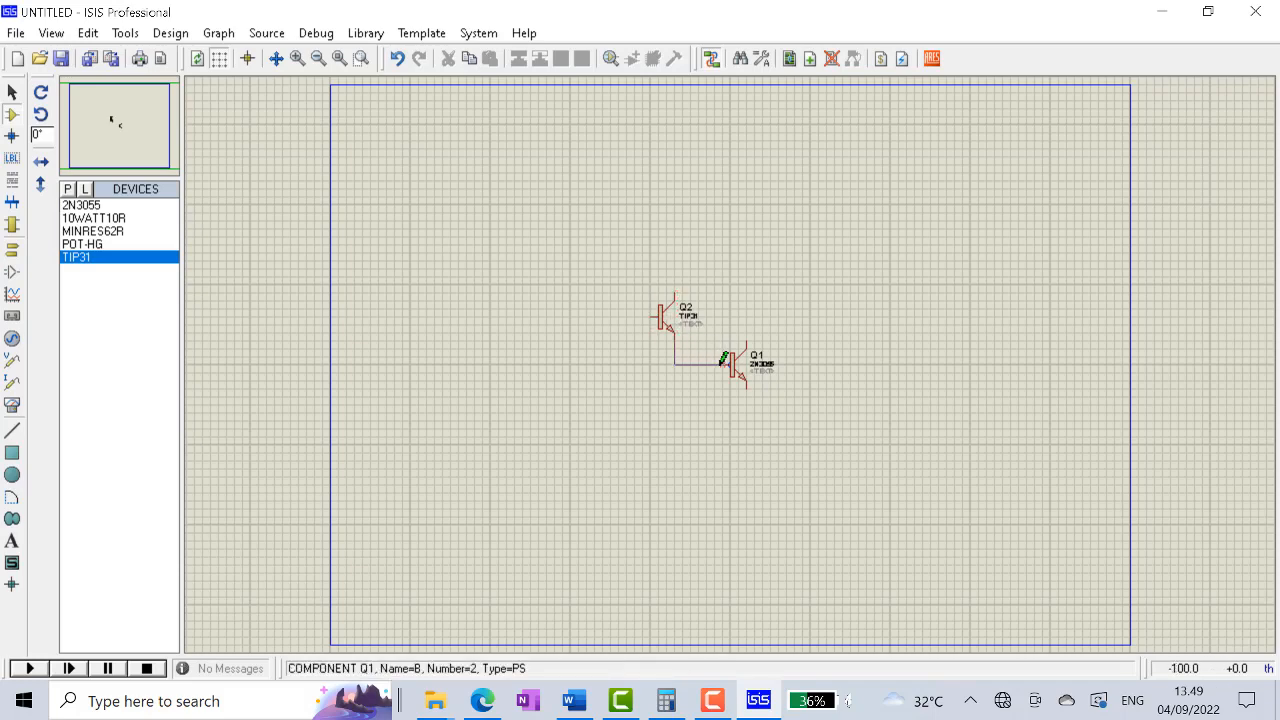
pyautogui.click(729, 364)
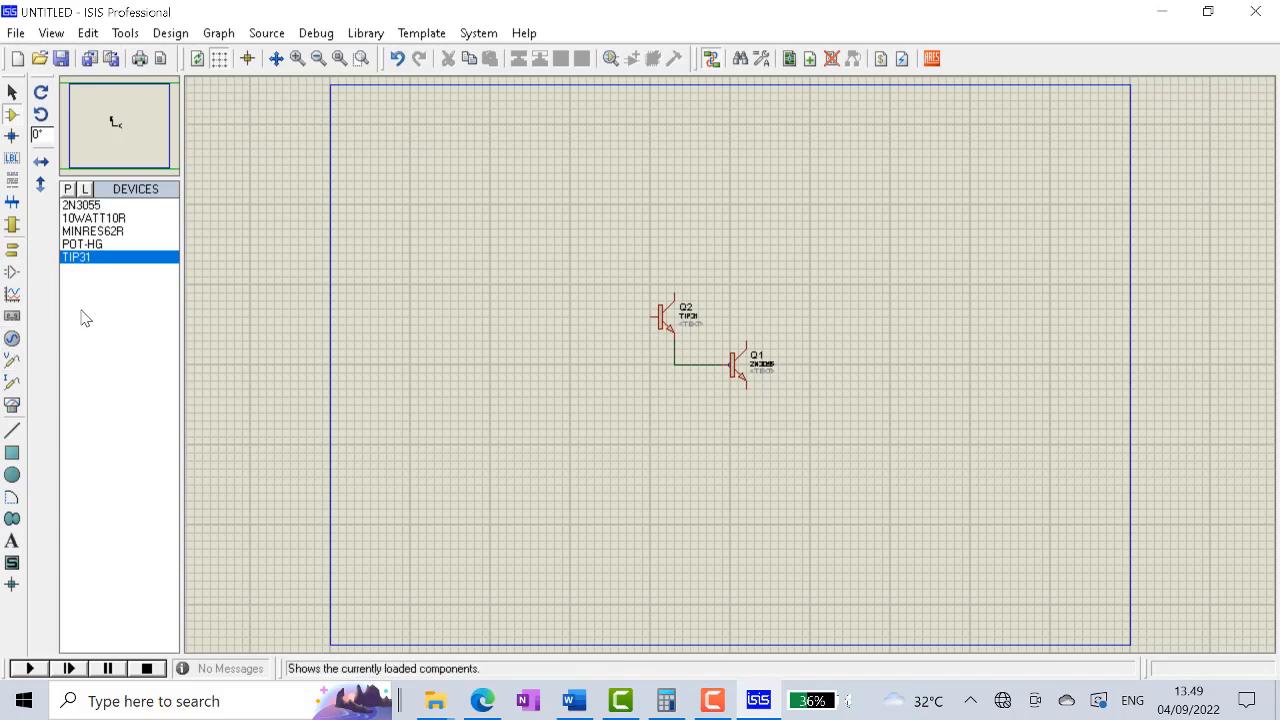
# Search the device library for batt, pick the BATTERY DC voltage source from the ACTIVE library and place it well right of the transistors
pyautogui.click(68, 190)
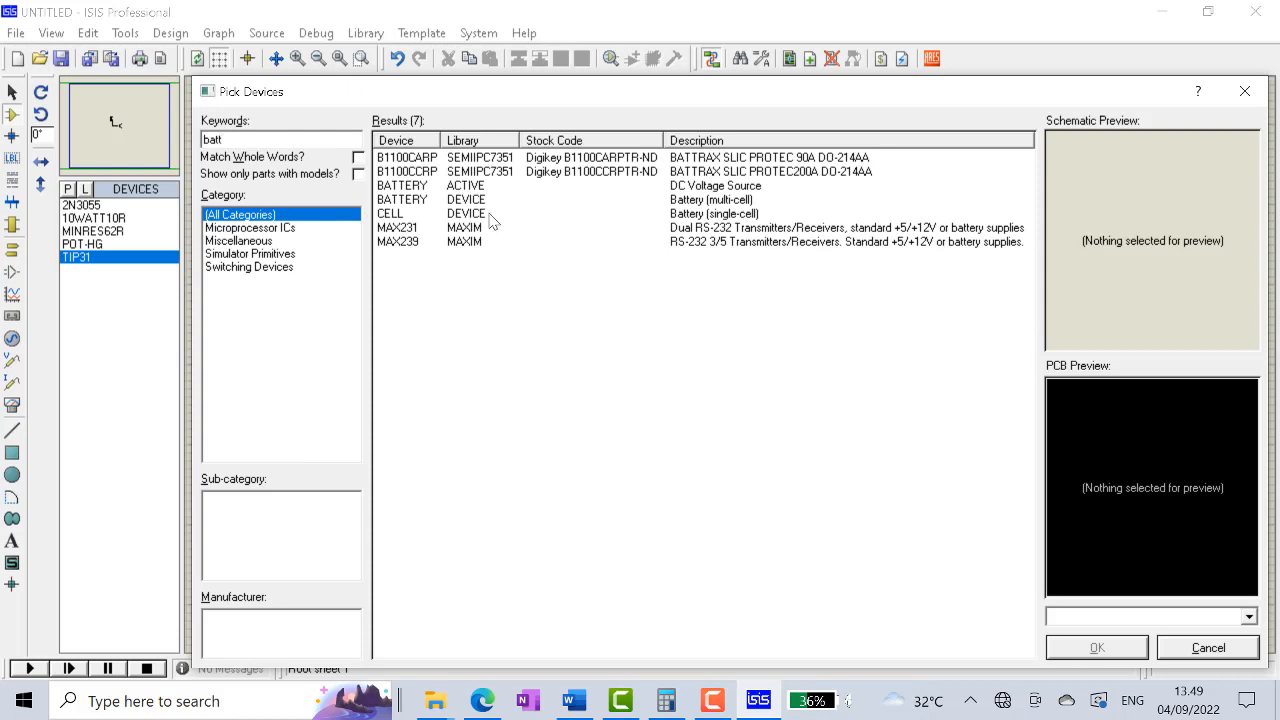
pyautogui.click(490, 215)
pyautogui.click(490, 199)
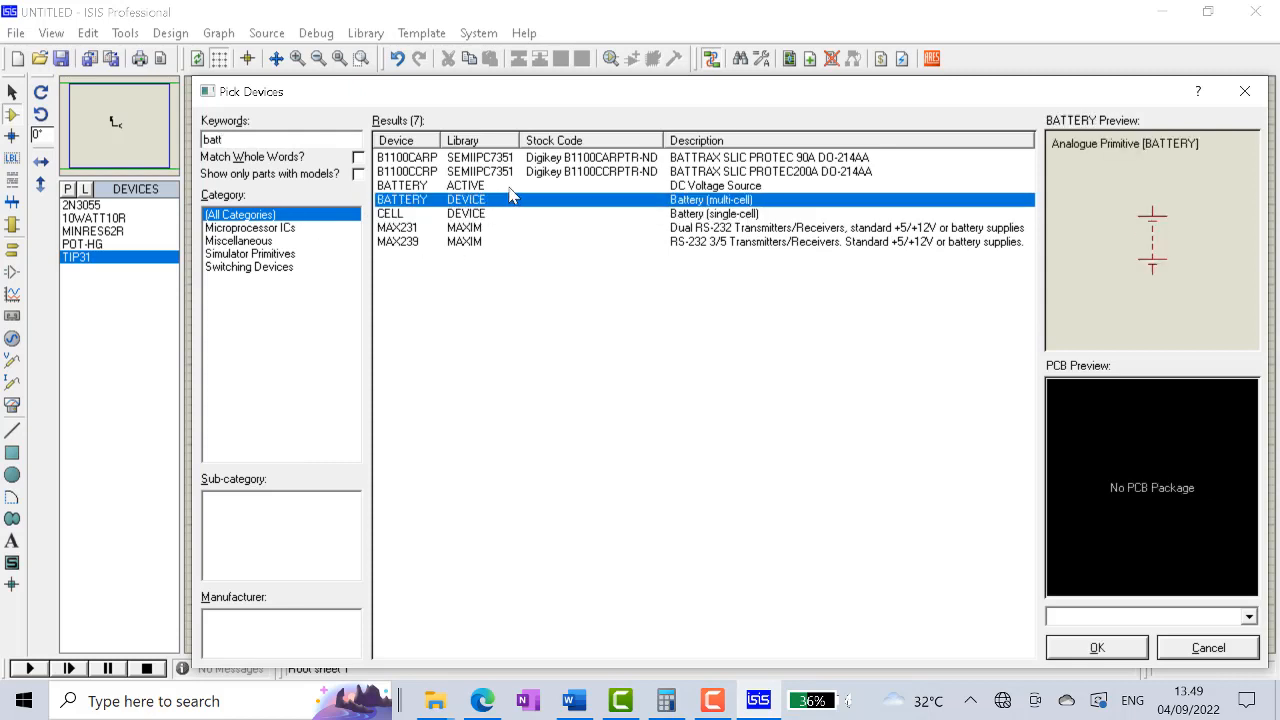
pyautogui.click(509, 188)
pyautogui.click(697, 213)
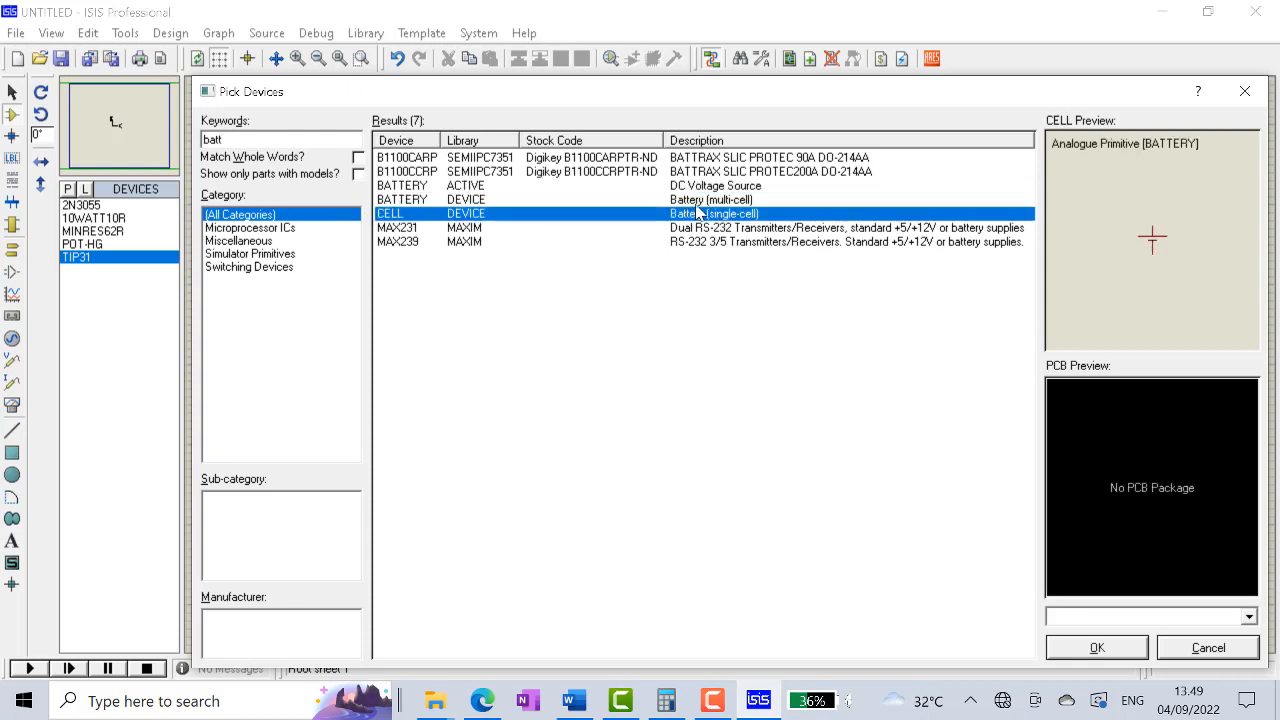
pyautogui.click(707, 189)
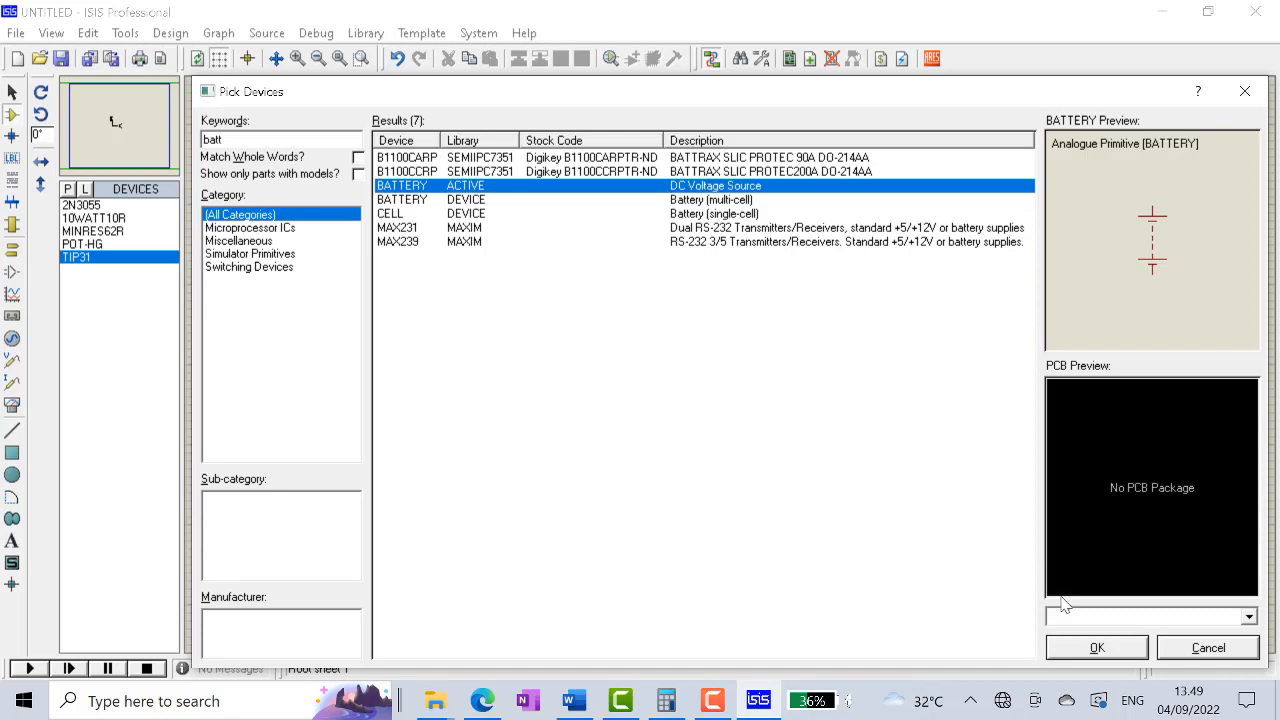
pyautogui.click(1097, 648)
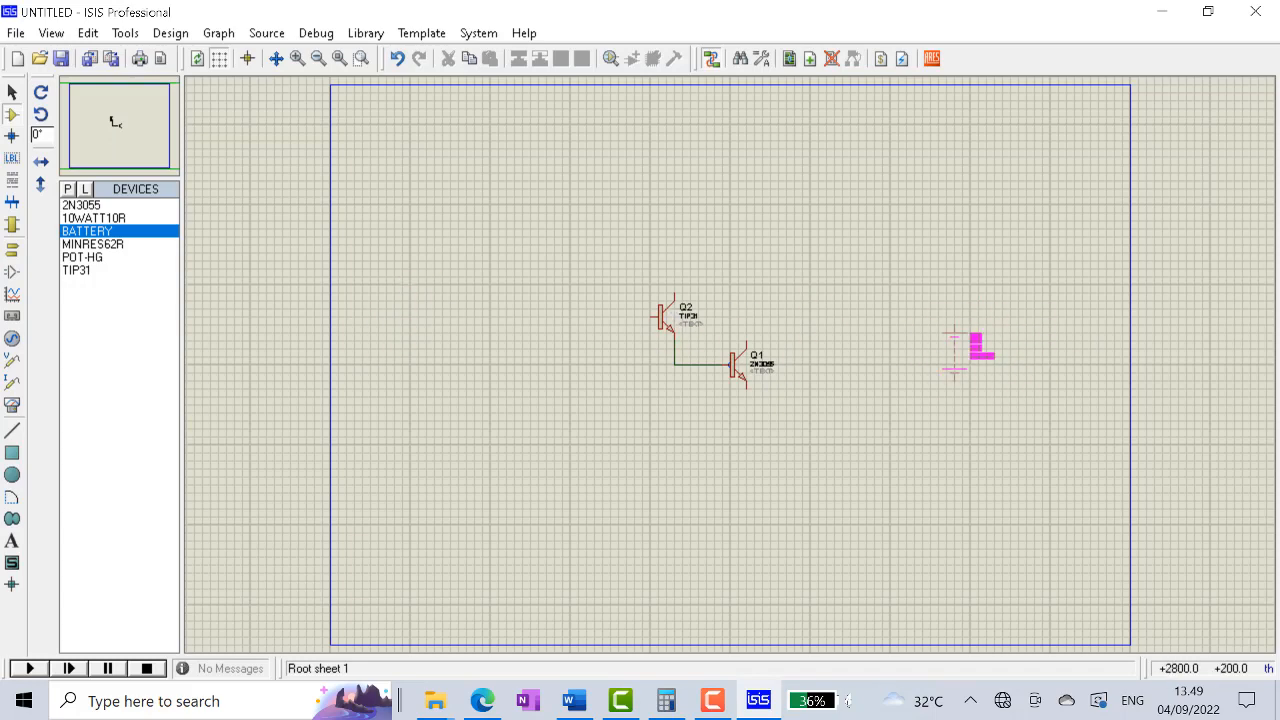
pyautogui.click(968, 352)
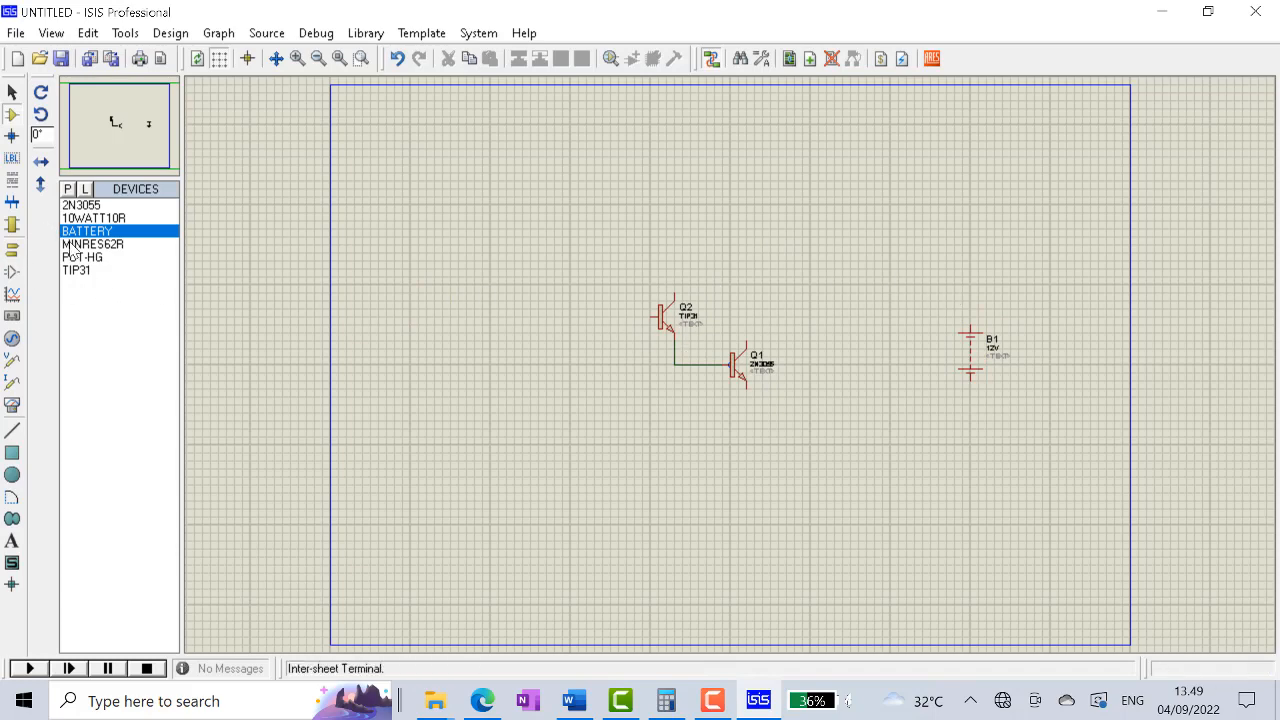
# Place the POT-HG potentiometer to the left of the TIP31, level with its base
pyautogui.click(80, 270)
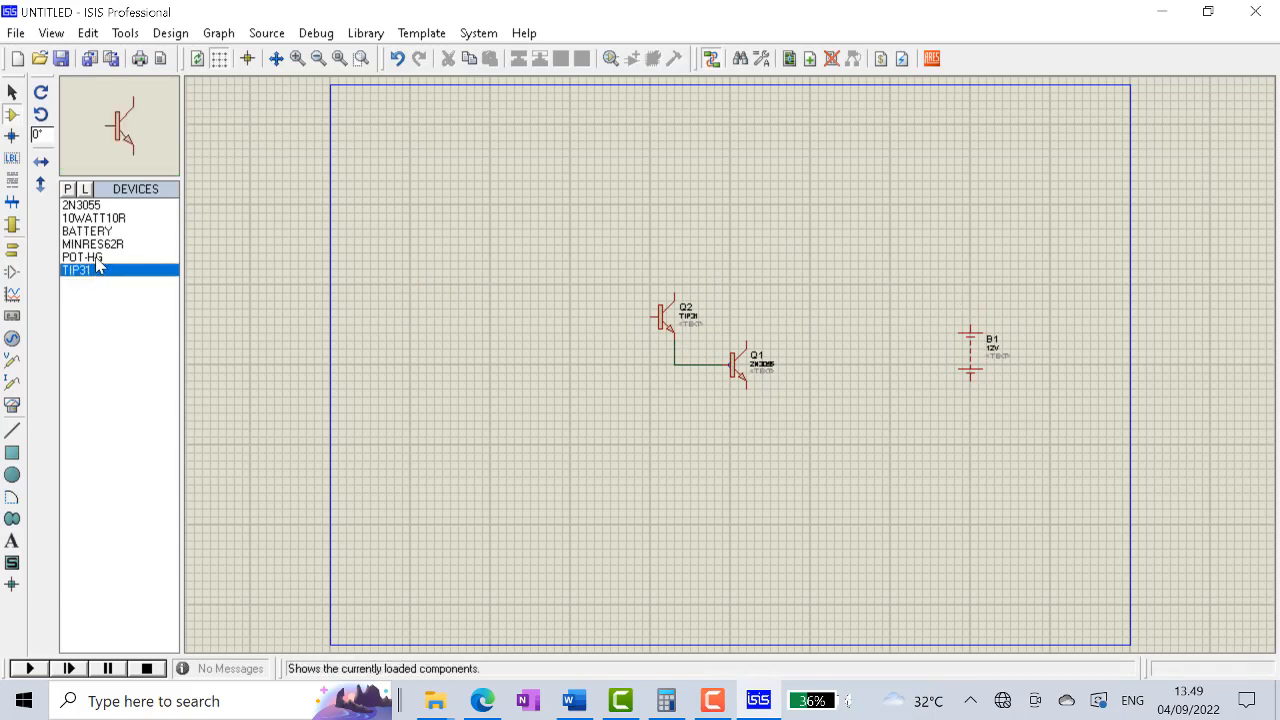
pyautogui.click(82, 257)
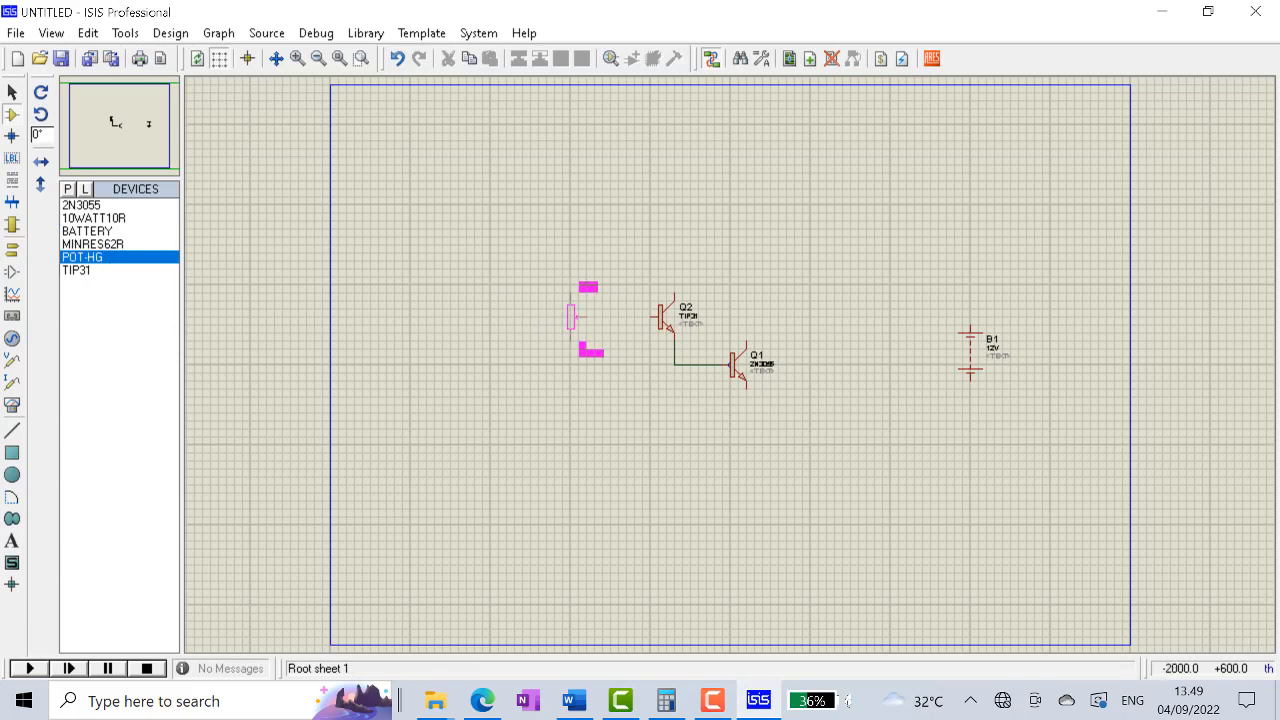
pyautogui.click(565, 318)
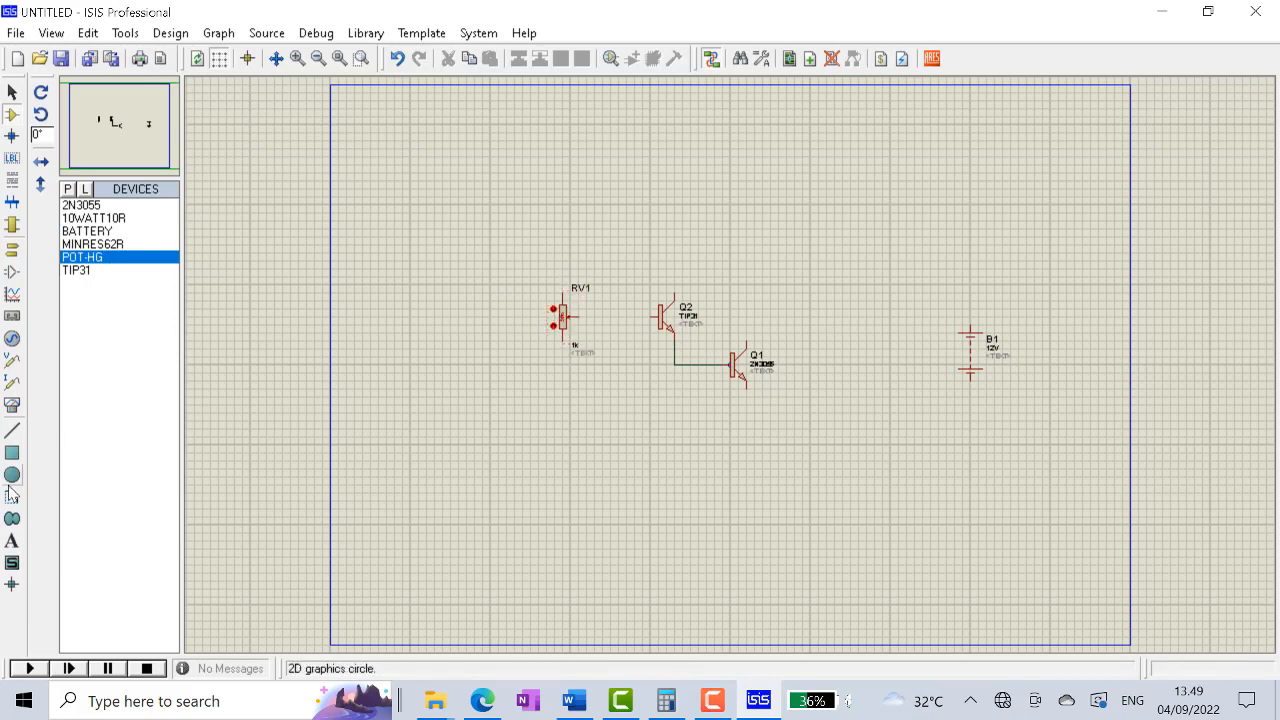
# Place a DC ammeter between the potentiometer and the TIP31, and shift the potentiometer slightly left to make room
pyautogui.click(12, 404)
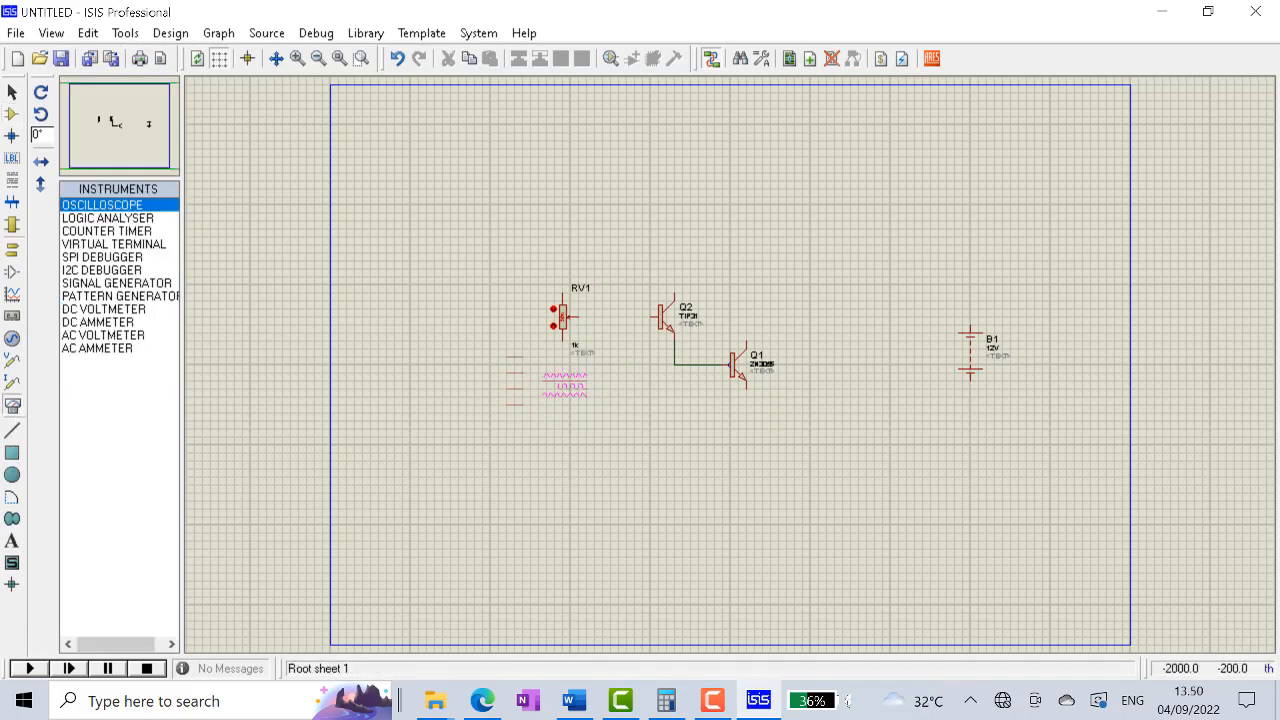
pyautogui.click(108, 322)
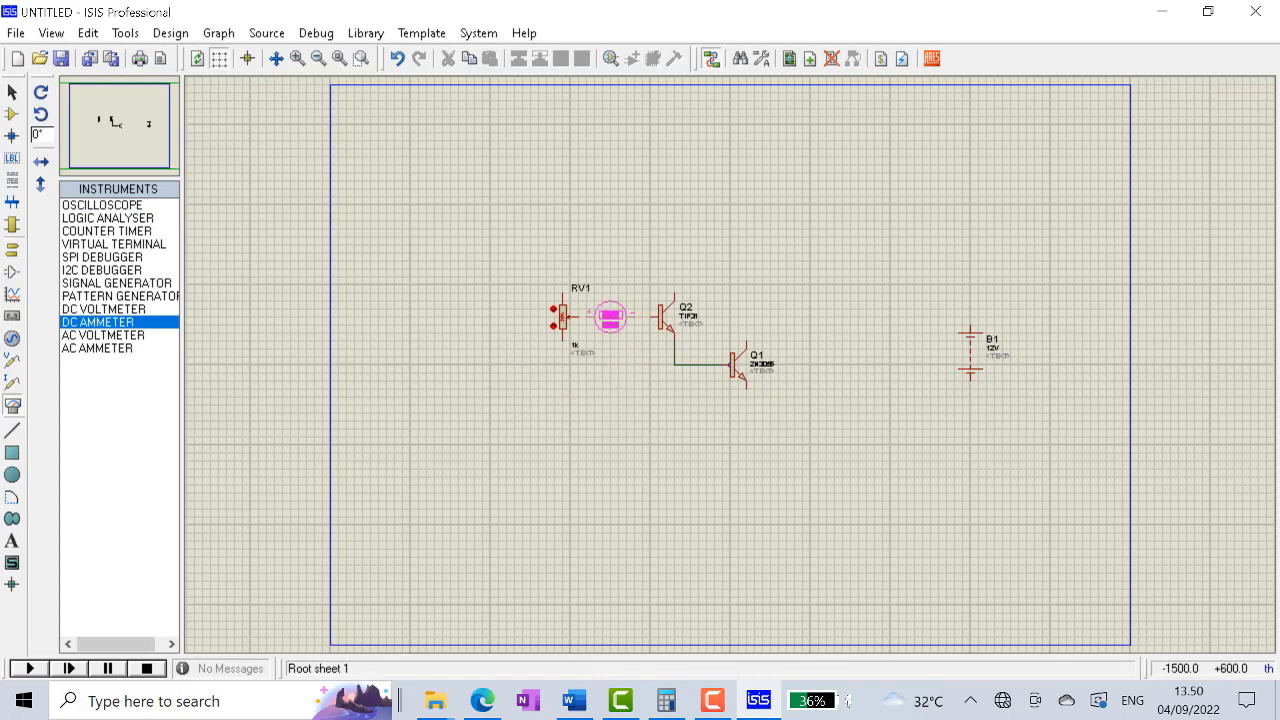
pyautogui.click(610, 317)
pyautogui.moveTo(522, 277); pyautogui.dragTo(587, 364)
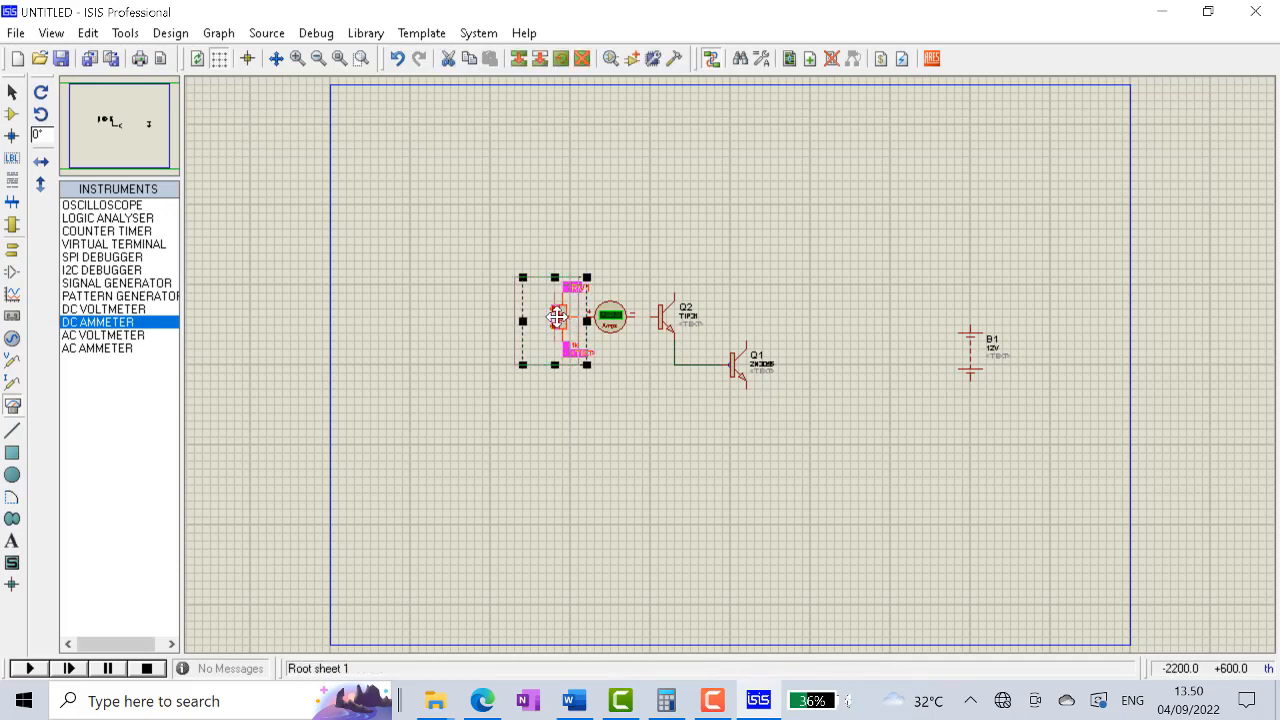
pyautogui.click(611, 380)
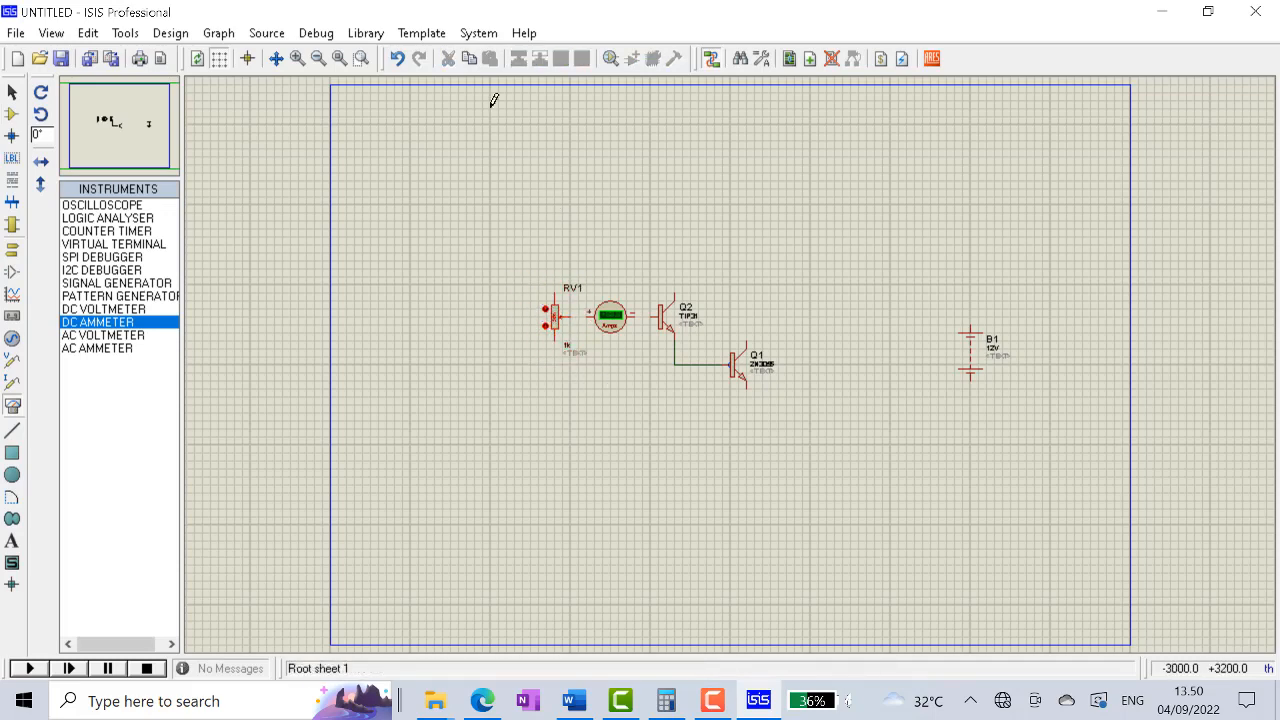
# Wire the ammeter's negative terminal to the TIP31's base and its positive terminal to the potentiometer's wiper
pyautogui.click(298, 62)
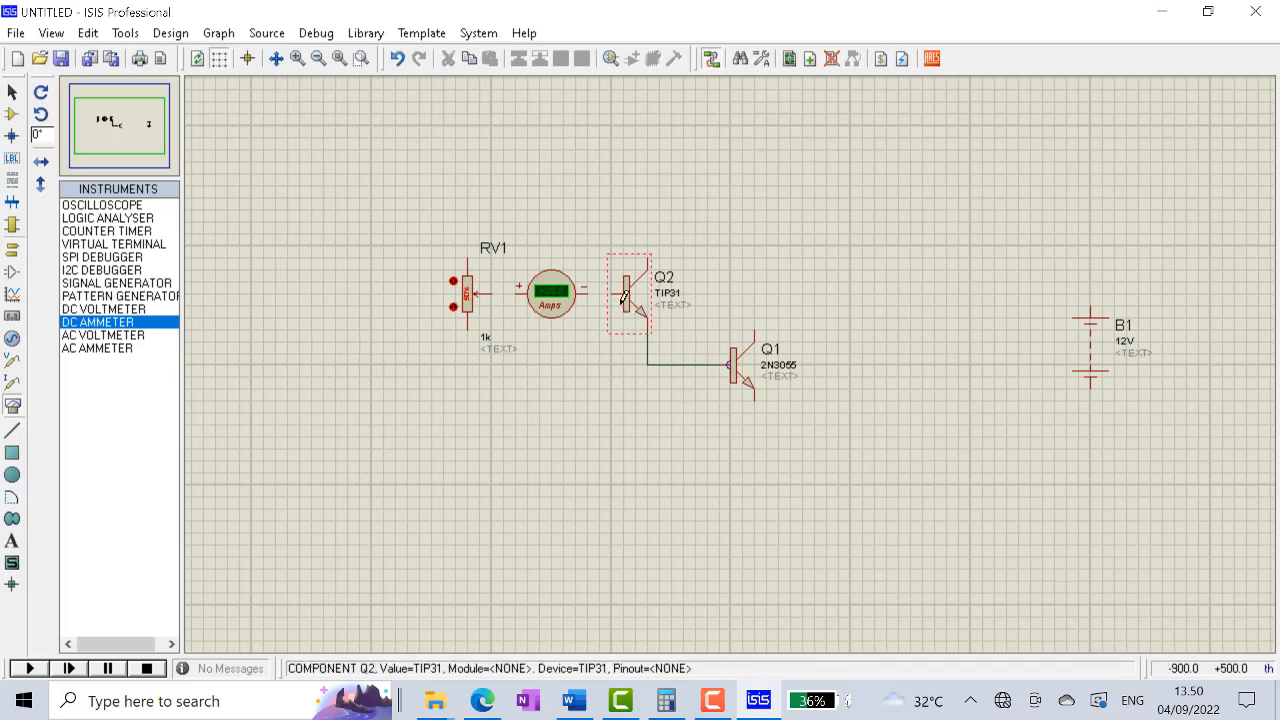
pyautogui.click(589, 294)
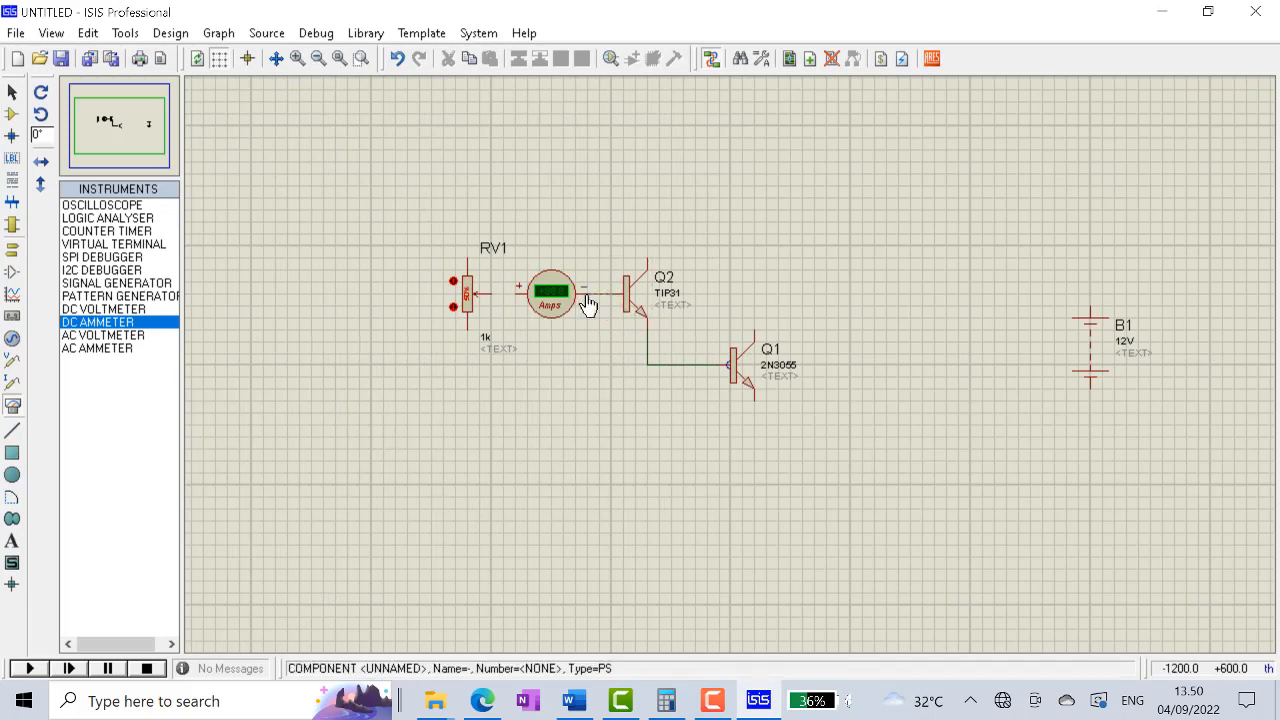
pyautogui.click(516, 291)
pyautogui.click(474, 292)
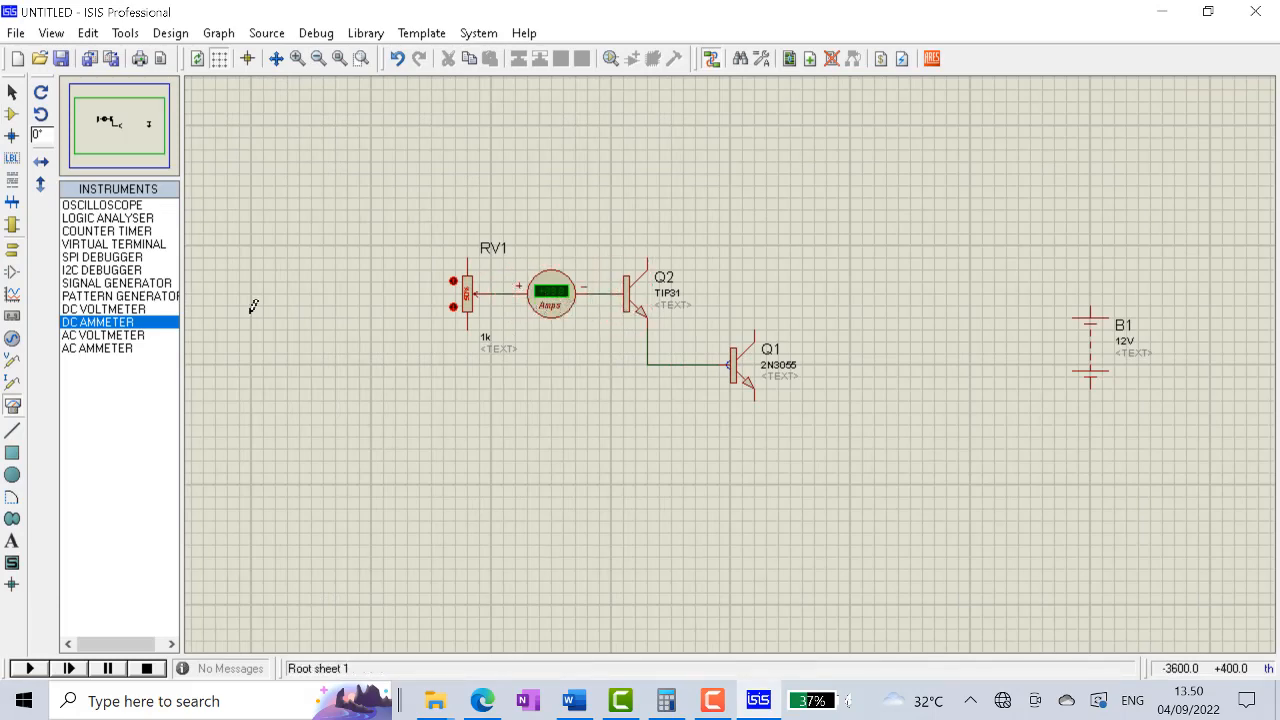
# Add the 18V 14mA zener diode 1N4746A from the ZENERM library to the device list
pyautogui.click(13, 114)
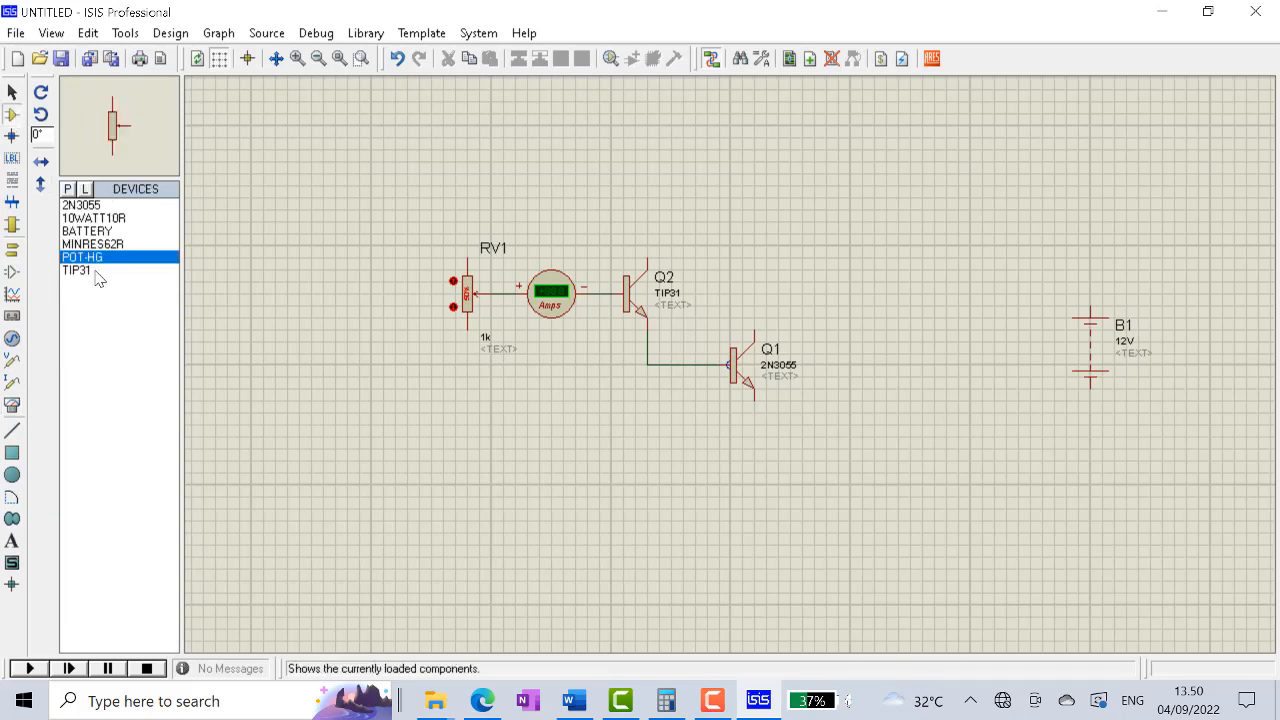
pyautogui.click(68, 190)
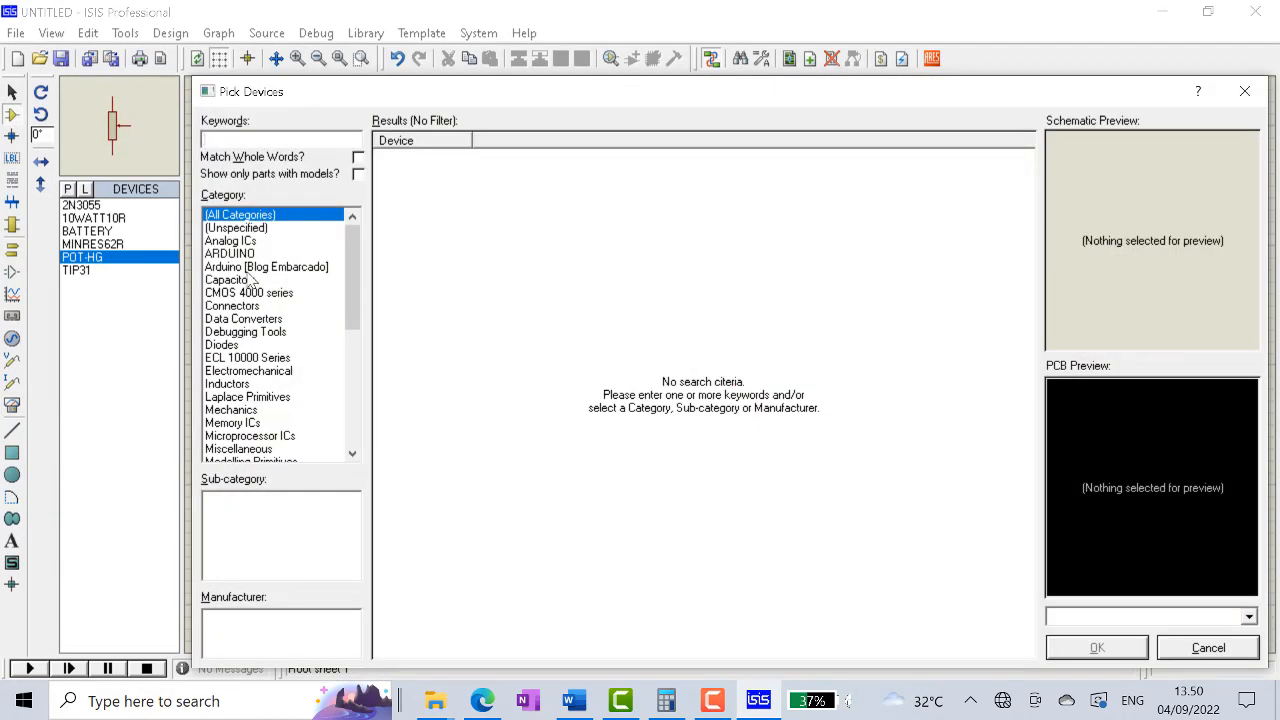
pyautogui.click(222, 345)
pyautogui.scroll(-2, 354, 535)
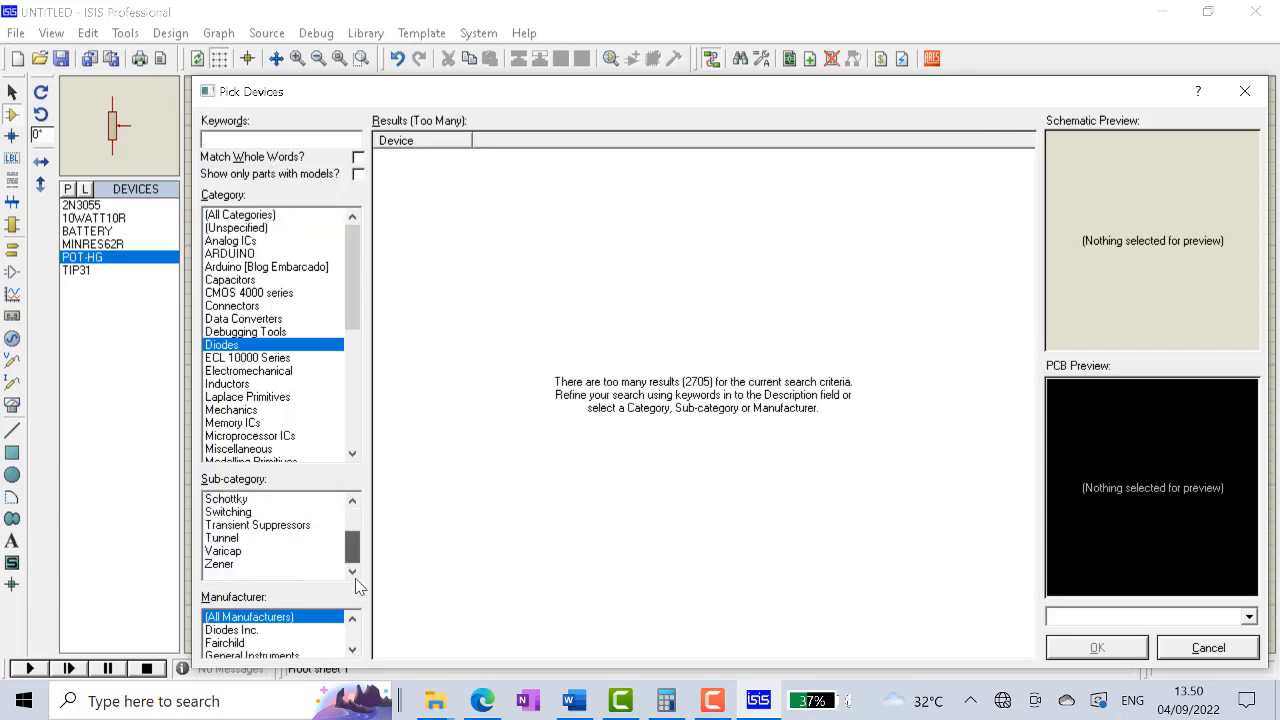
pyautogui.click(239, 566)
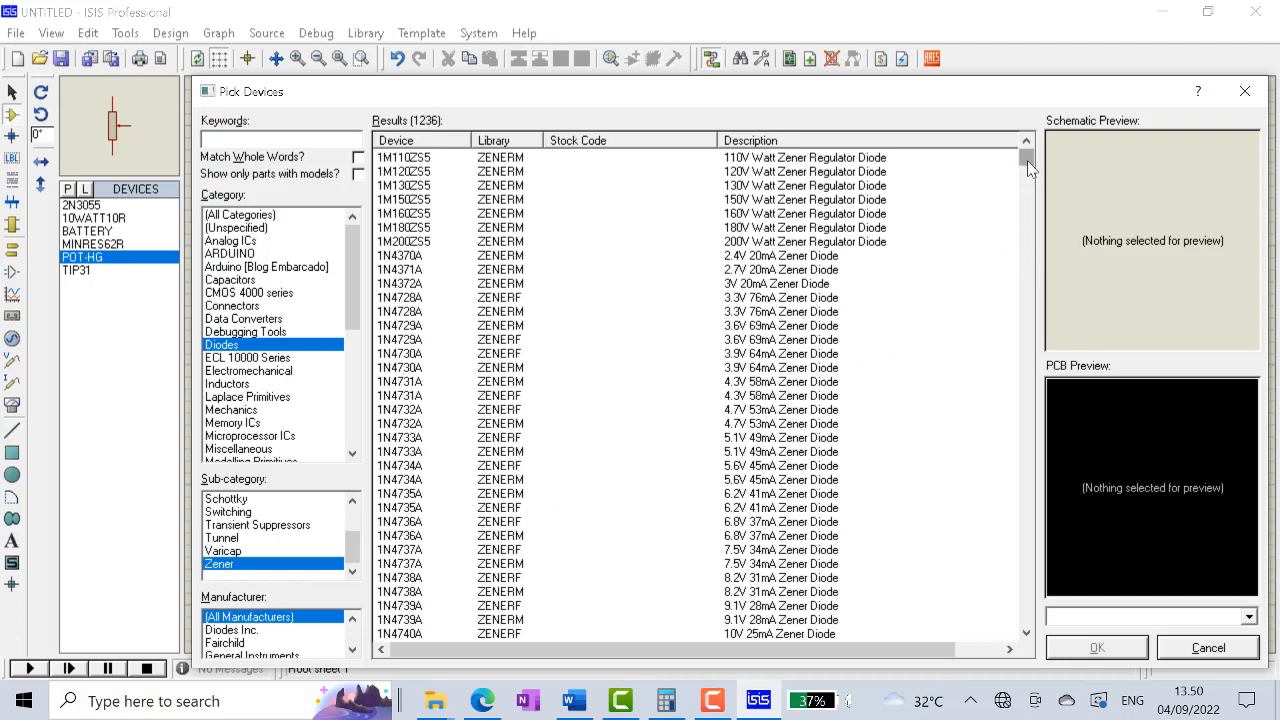
pyautogui.moveTo(1027, 160); pyautogui.dragTo(1029, 174)
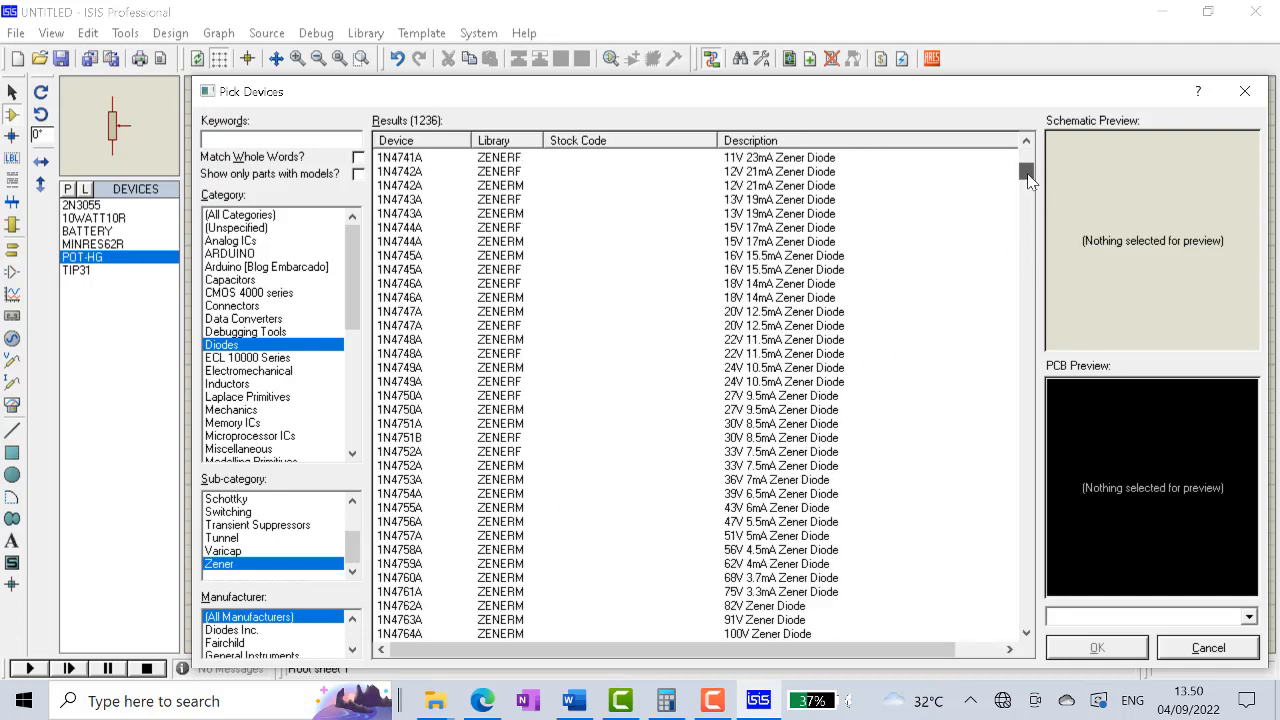
pyautogui.click(741, 284)
pyautogui.click(741, 298)
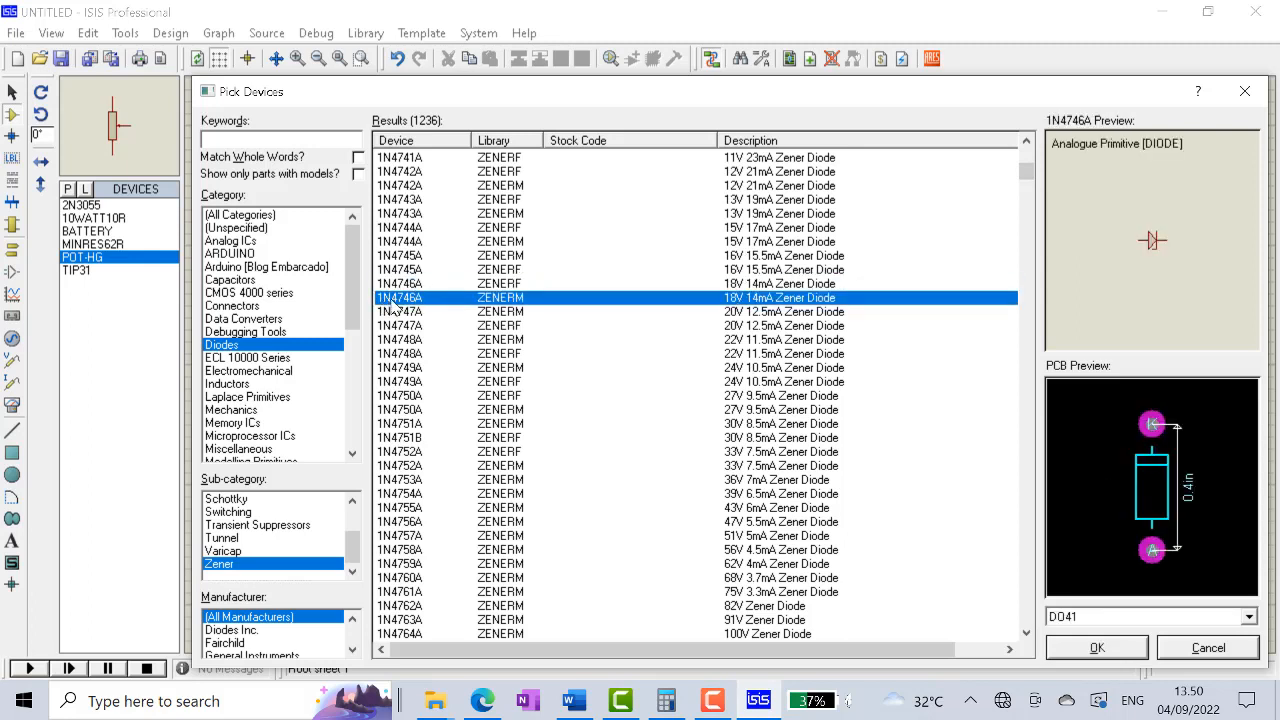
pyautogui.moveTo(405, 306)
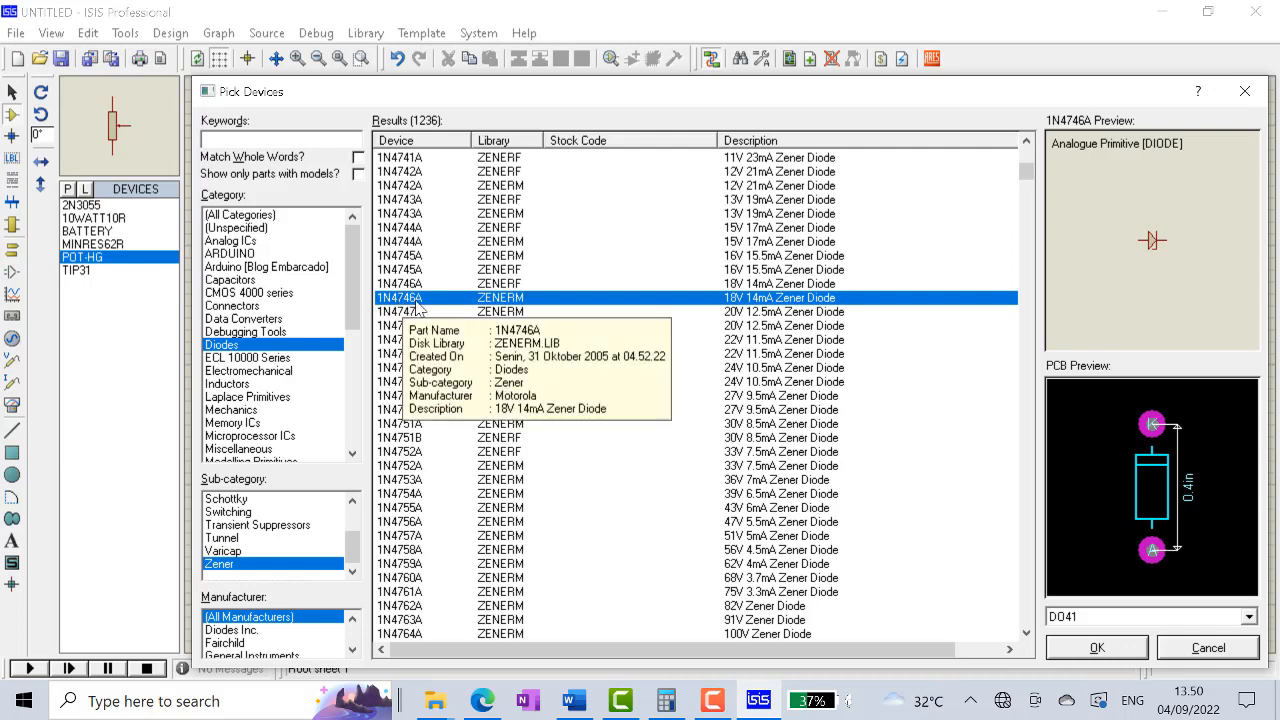
pyautogui.click(1118, 646)
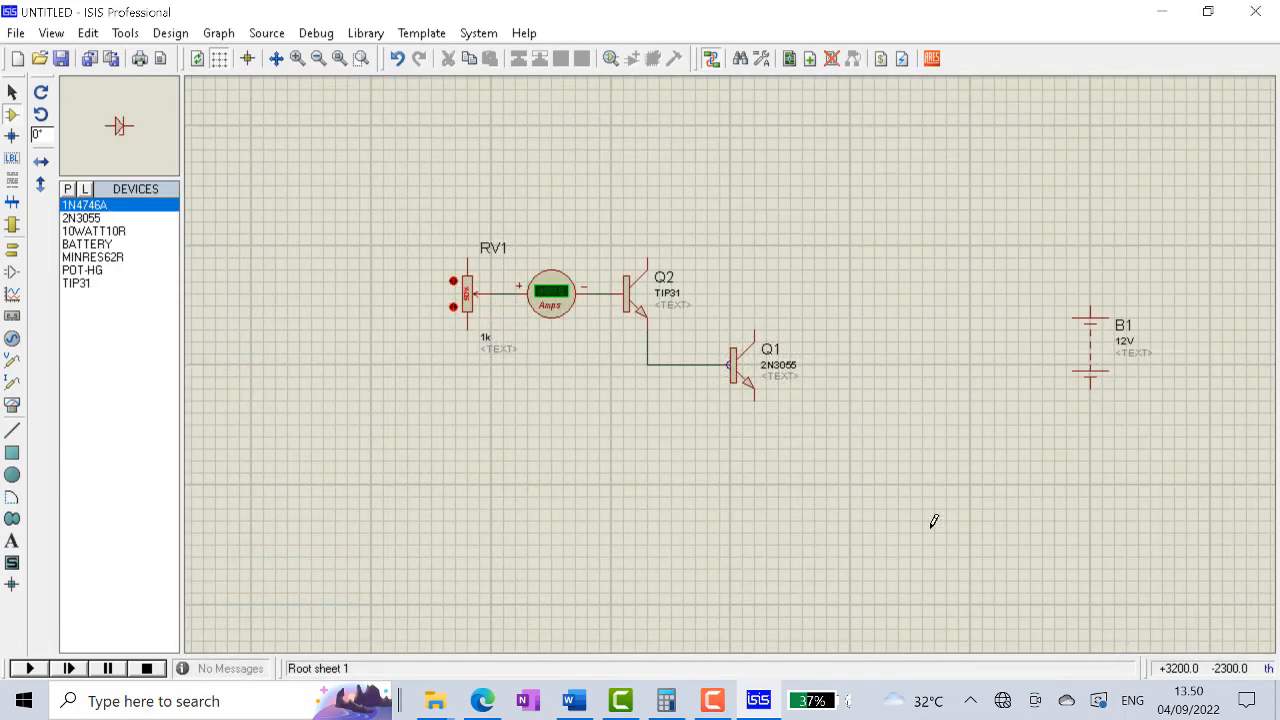
# Place the 1N4746A zener left of the potentiometer, rotated anti-clockwise, and wire its cathode to the potentiometer's upper terminal
pyautogui.click(378, 335)
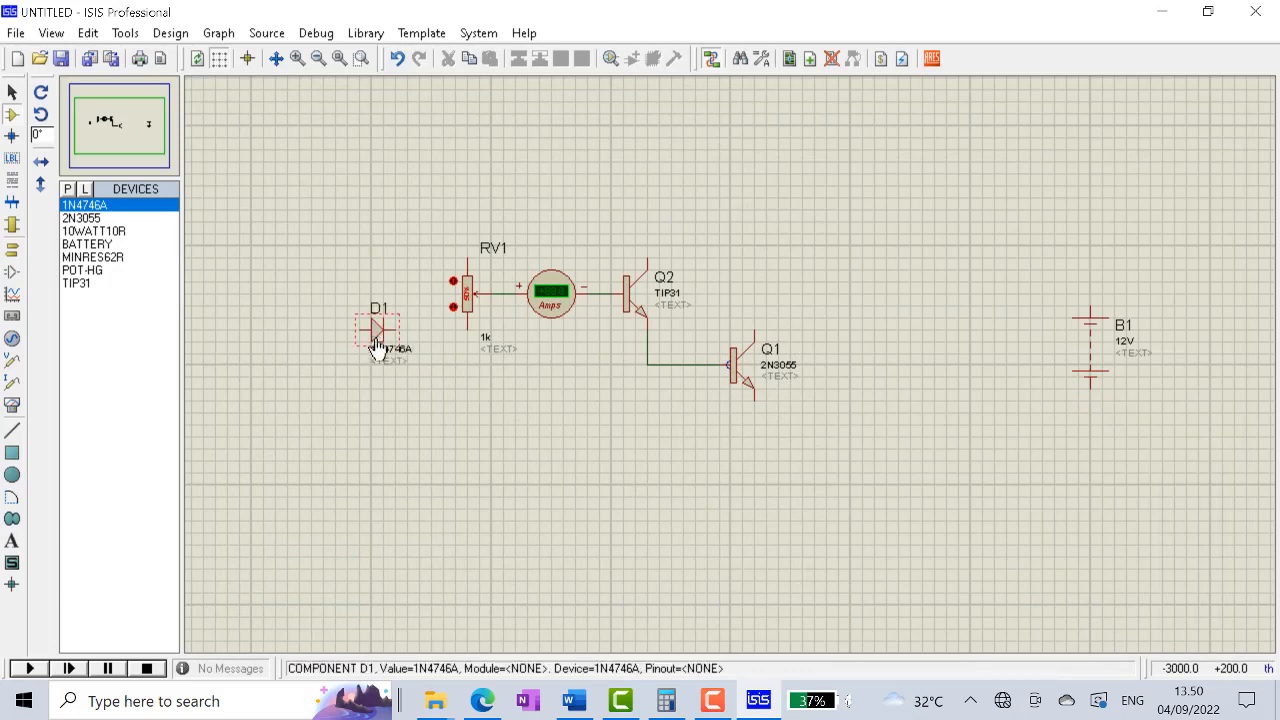
pyautogui.rightClick(380, 338)
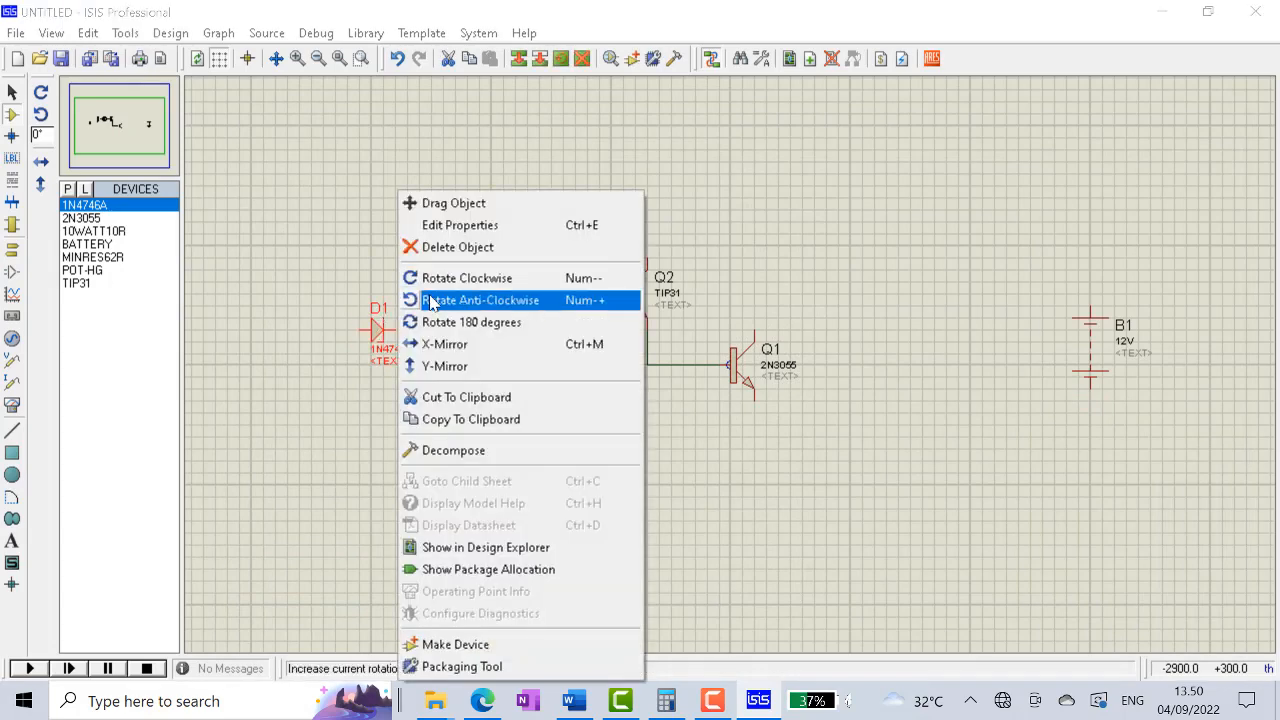
pyautogui.click(432, 302)
pyautogui.moveTo(368, 338); pyautogui.dragTo(381, 290)
pyautogui.click(428, 223)
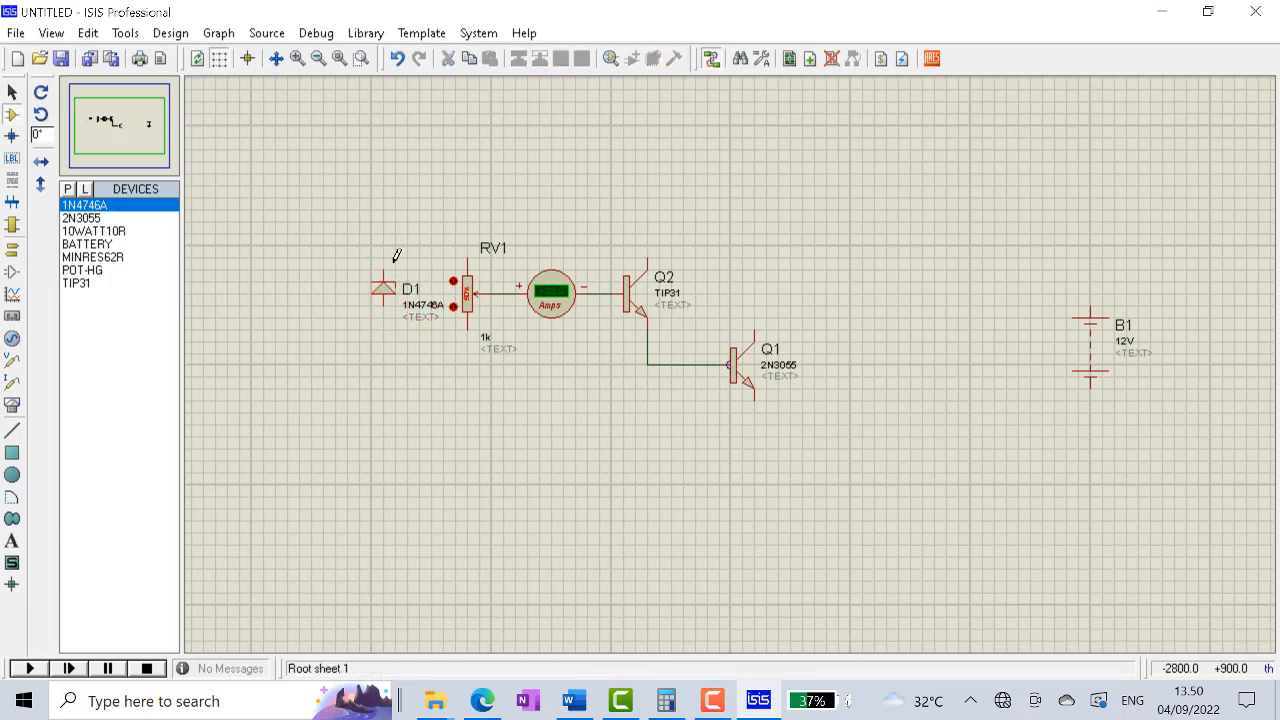
pyautogui.click(468, 248)
# Place a MINRES62R resistor above the zener and potentiometer, and rotate it clockwise to stand vertically
pyautogui.click(88, 218)
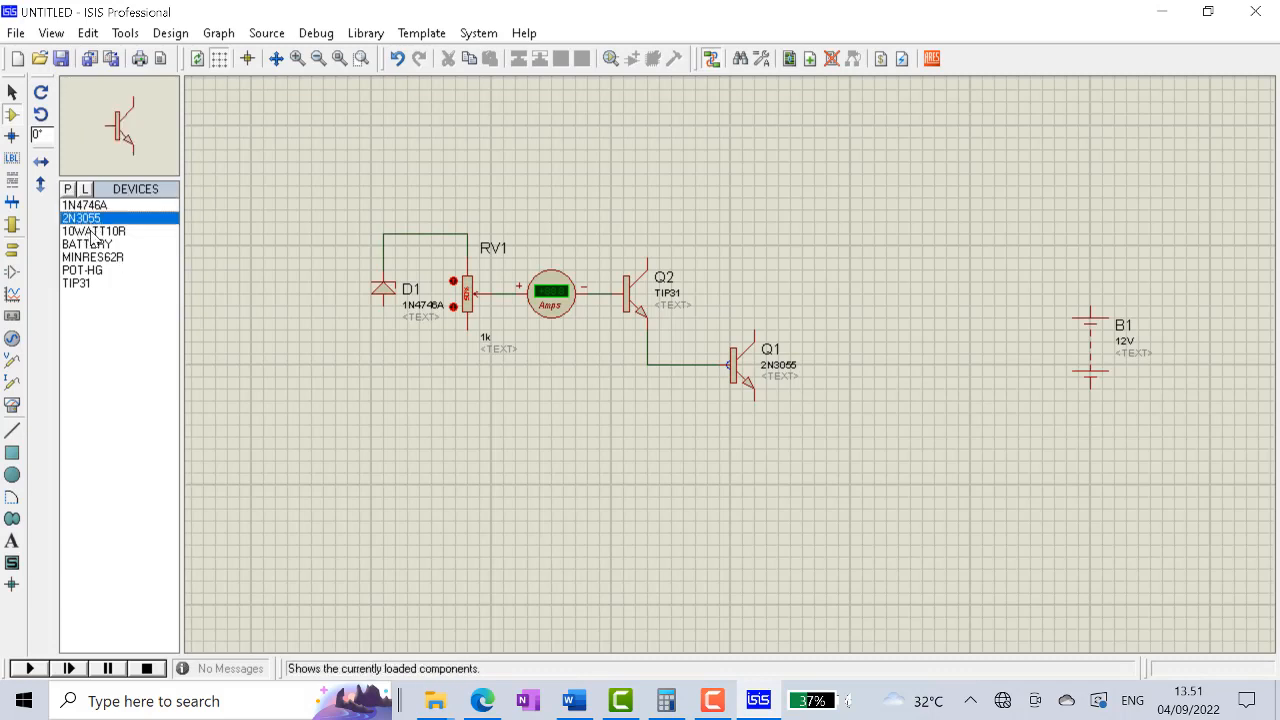
pyautogui.click(93, 231)
pyautogui.click(100, 258)
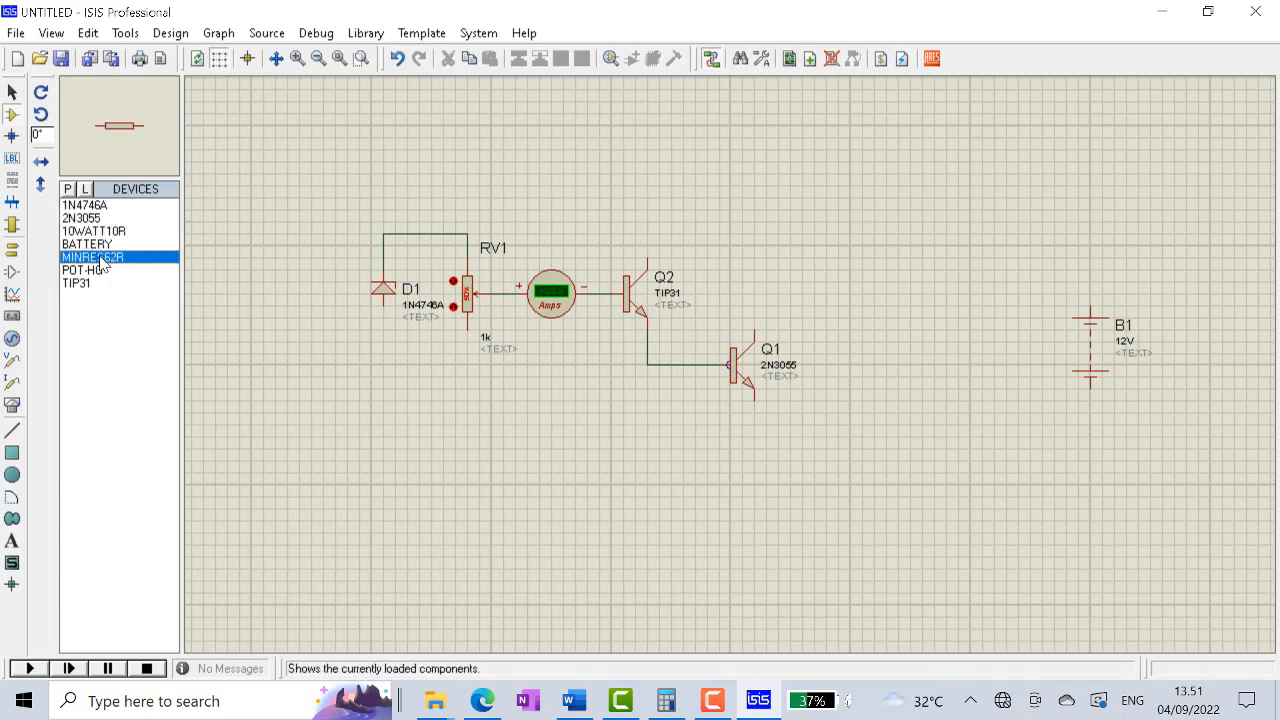
pyautogui.click(437, 161)
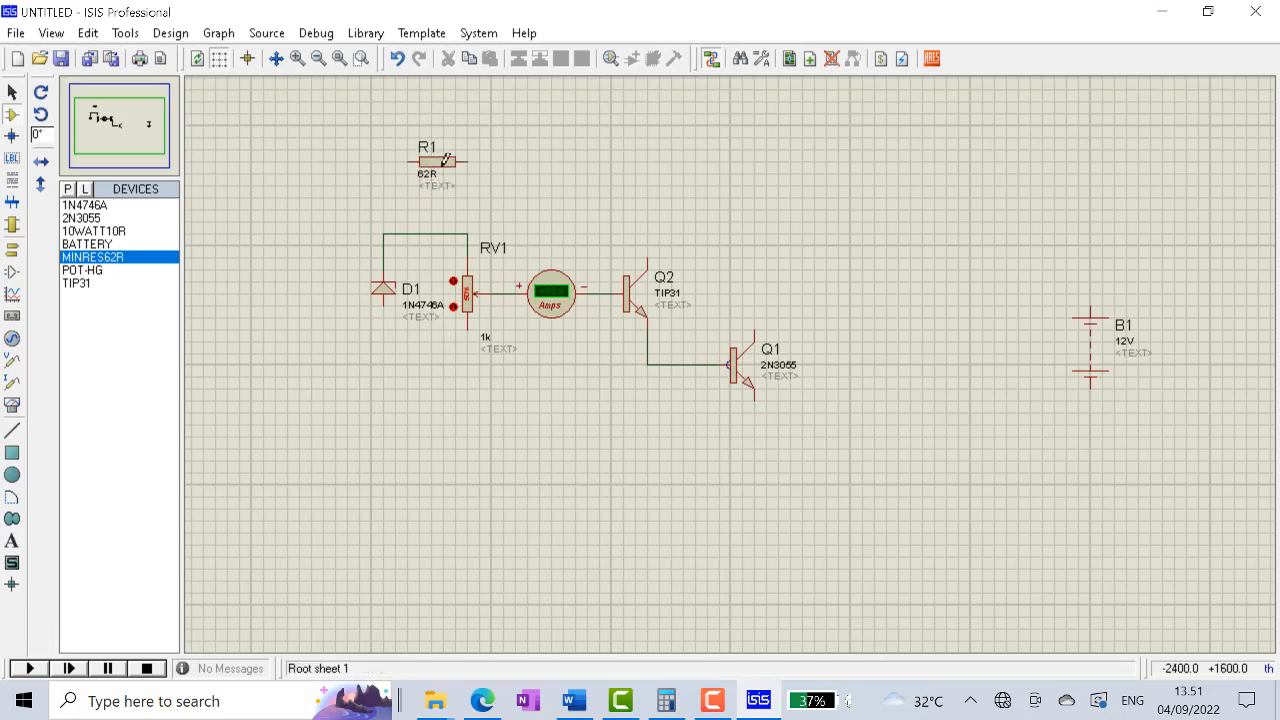
pyautogui.rightClick(458, 161)
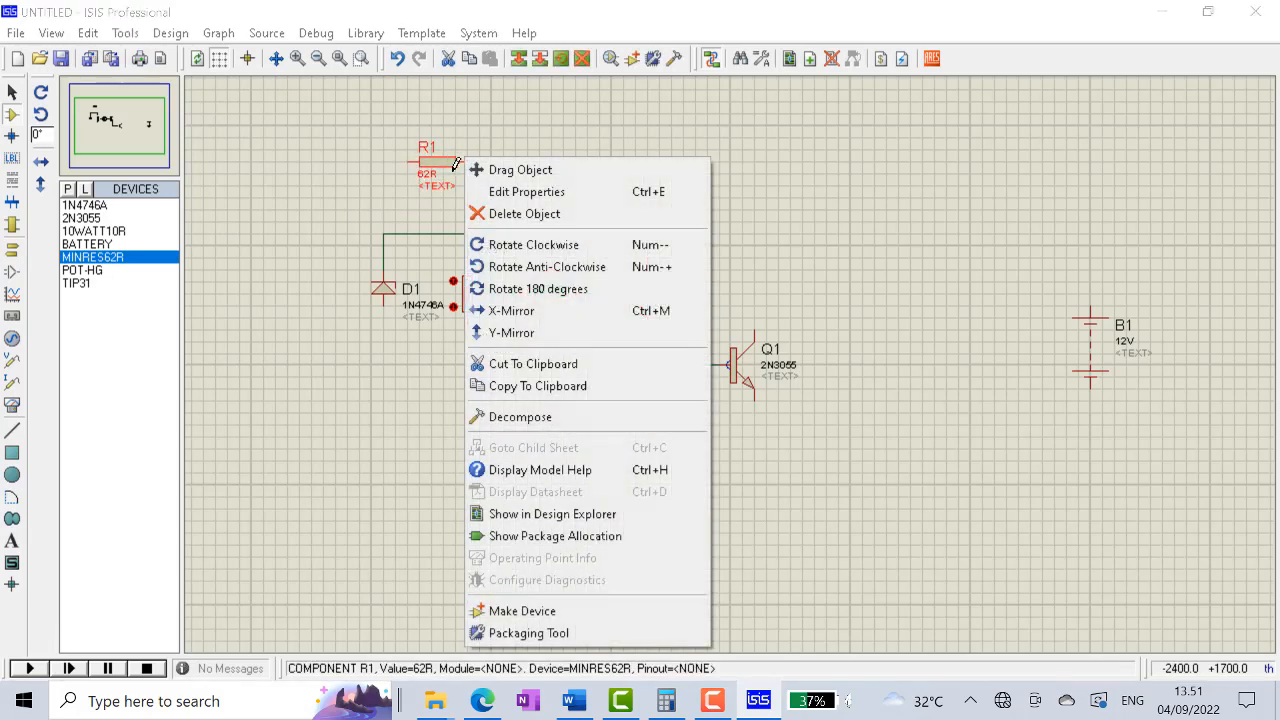
pyautogui.click(530, 245)
# Check the calculated bias resistance in the Word notes, then name the new resistor RBIAS and set its resistance to 60R
pyautogui.click(578, 707)
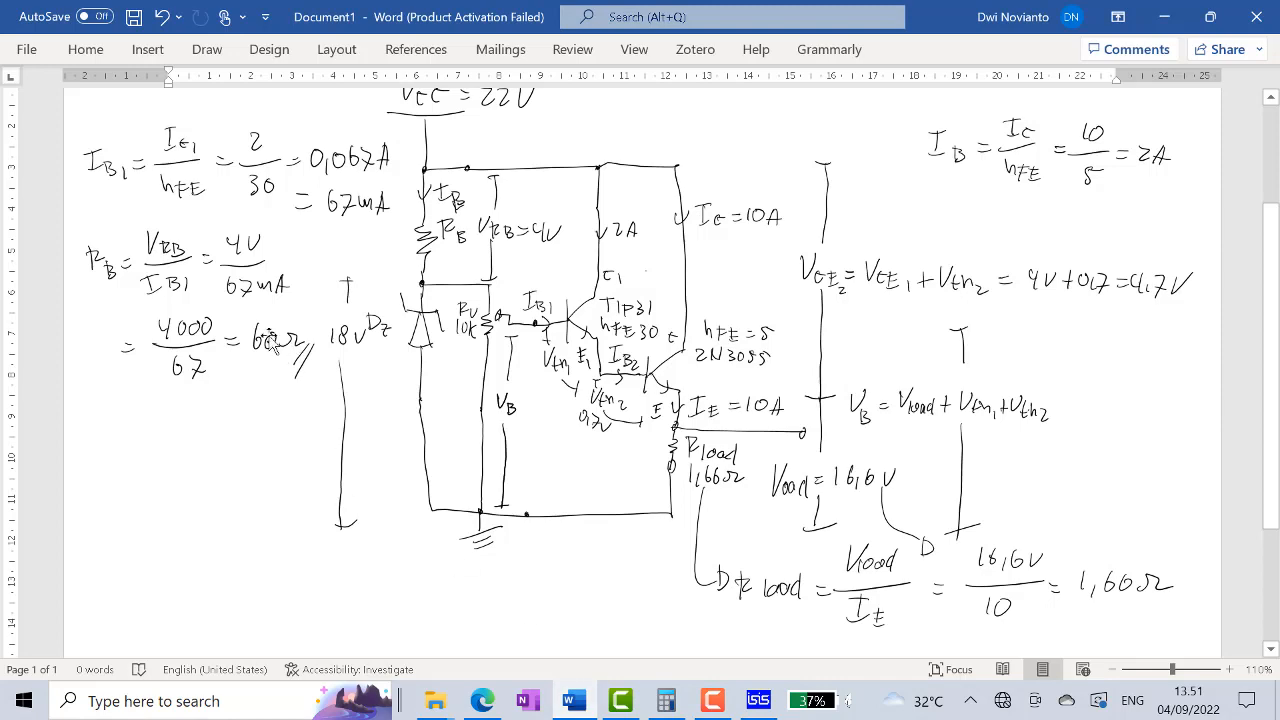
pyautogui.click(758, 701)
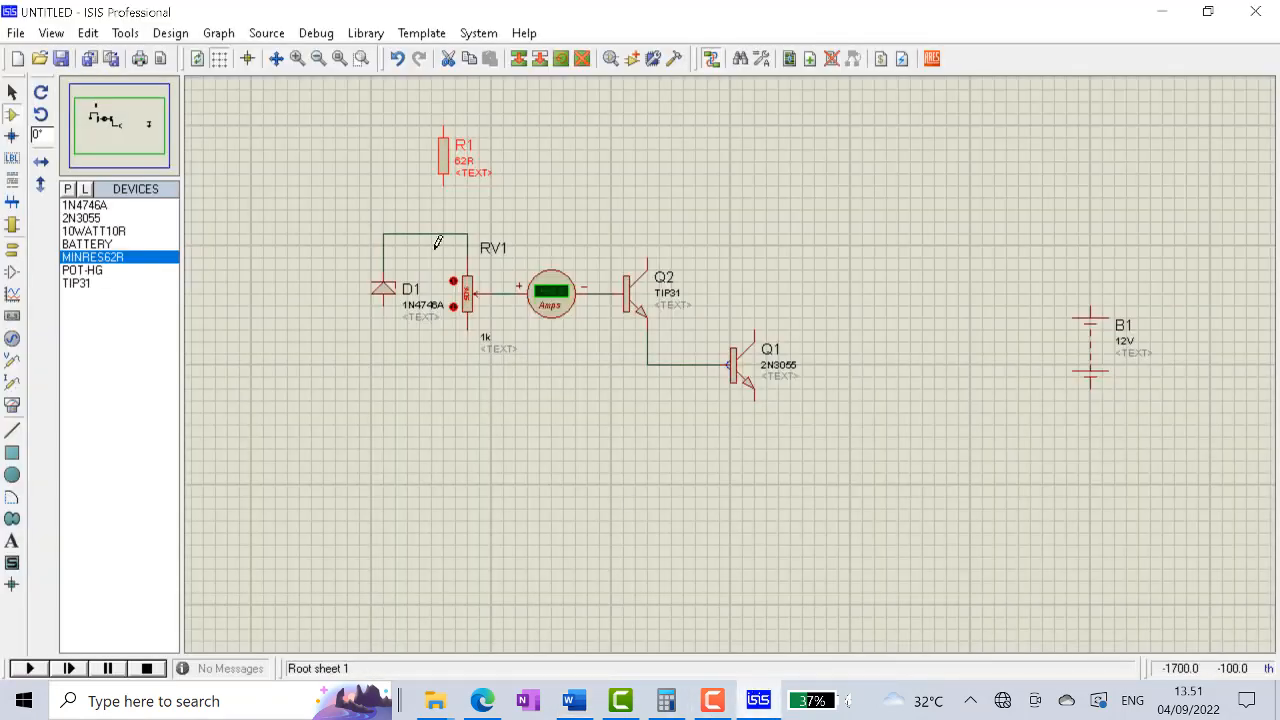
pyautogui.rightClick(466, 147)
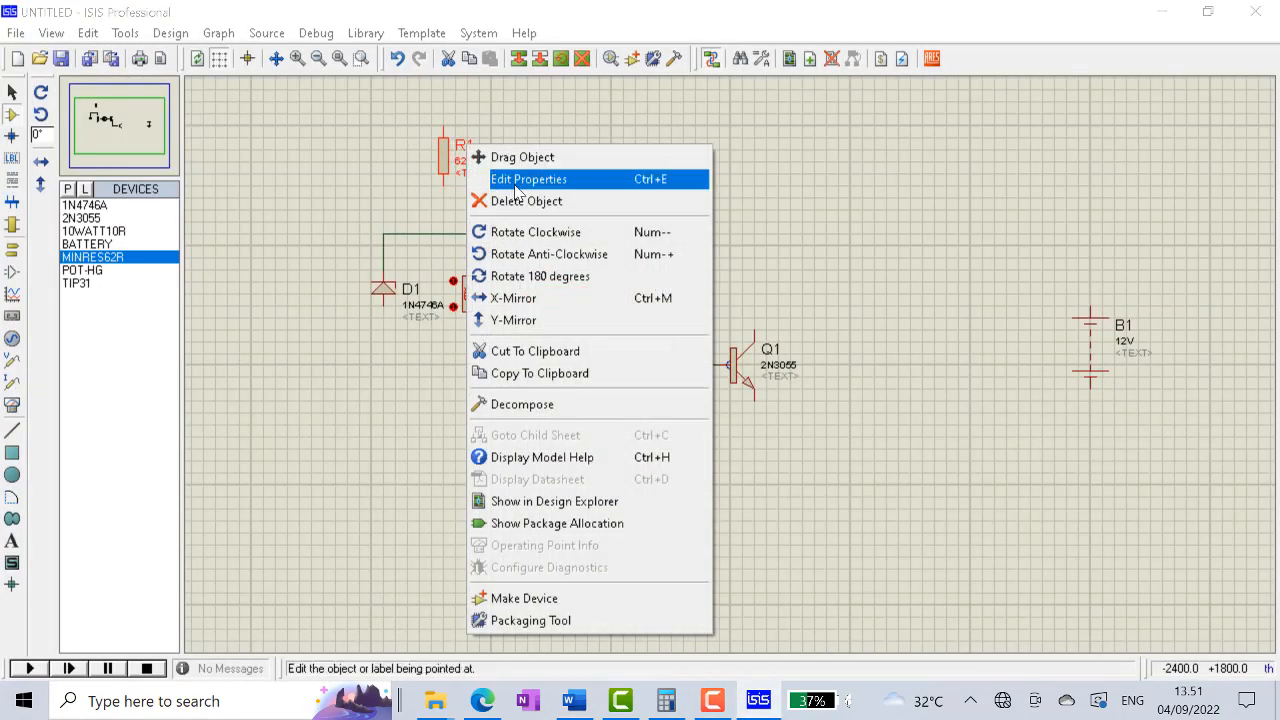
pyautogui.click(517, 180)
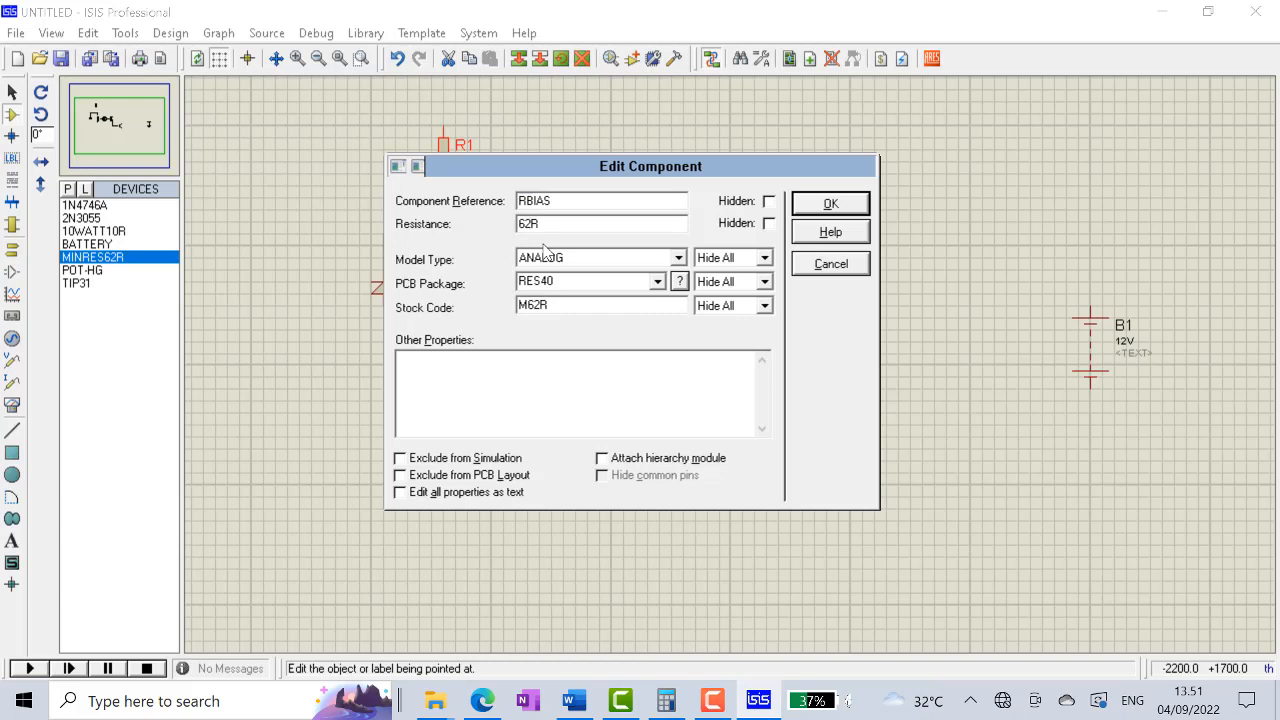
pyautogui.click(831, 204)
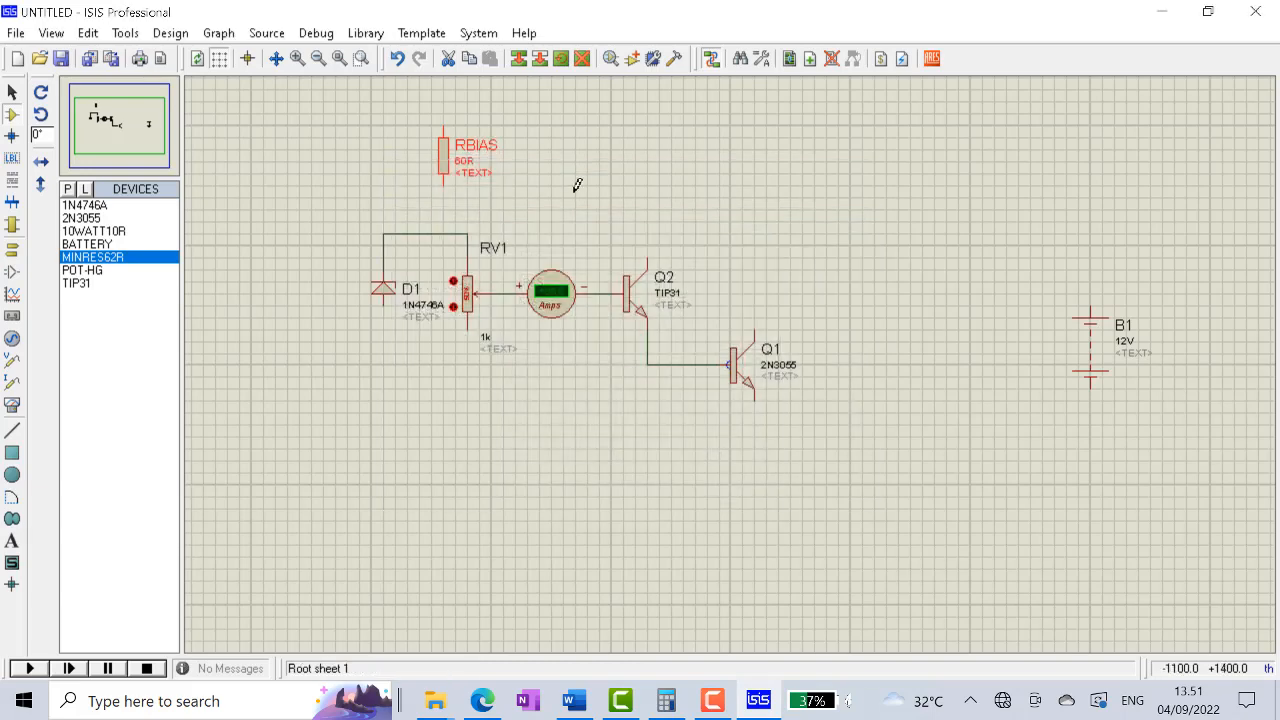
# Move RBIAS slightly down-left and wire it between the zener-potentiometer junction and the battery's positive terminal
pyautogui.moveTo(443, 163)
pyautogui.mouseDown()
pyautogui.moveTo(460, 155)
pyautogui.moveTo(428, 195)
pyautogui.moveTo(419, 177)
pyautogui.moveTo(431, 188)
pyautogui.moveTo(431, 177)
pyautogui.mouseUp()
pyautogui.click(498, 206)
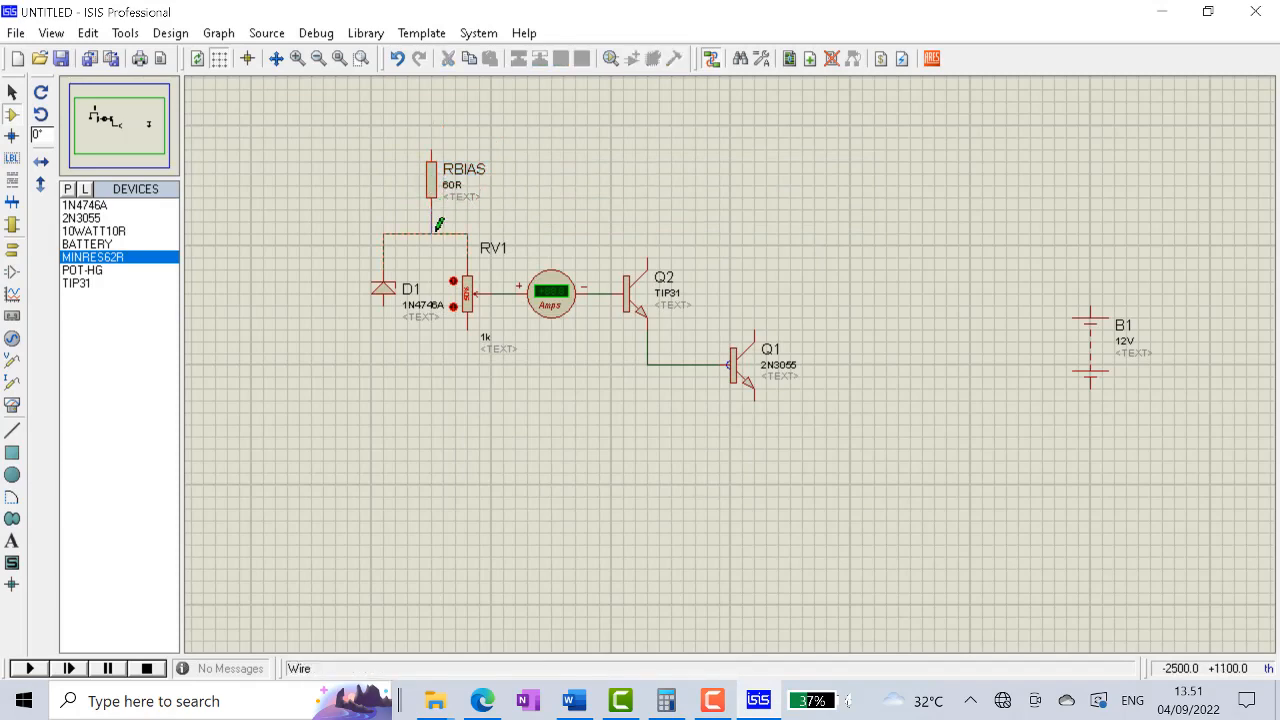
pyautogui.click(432, 148)
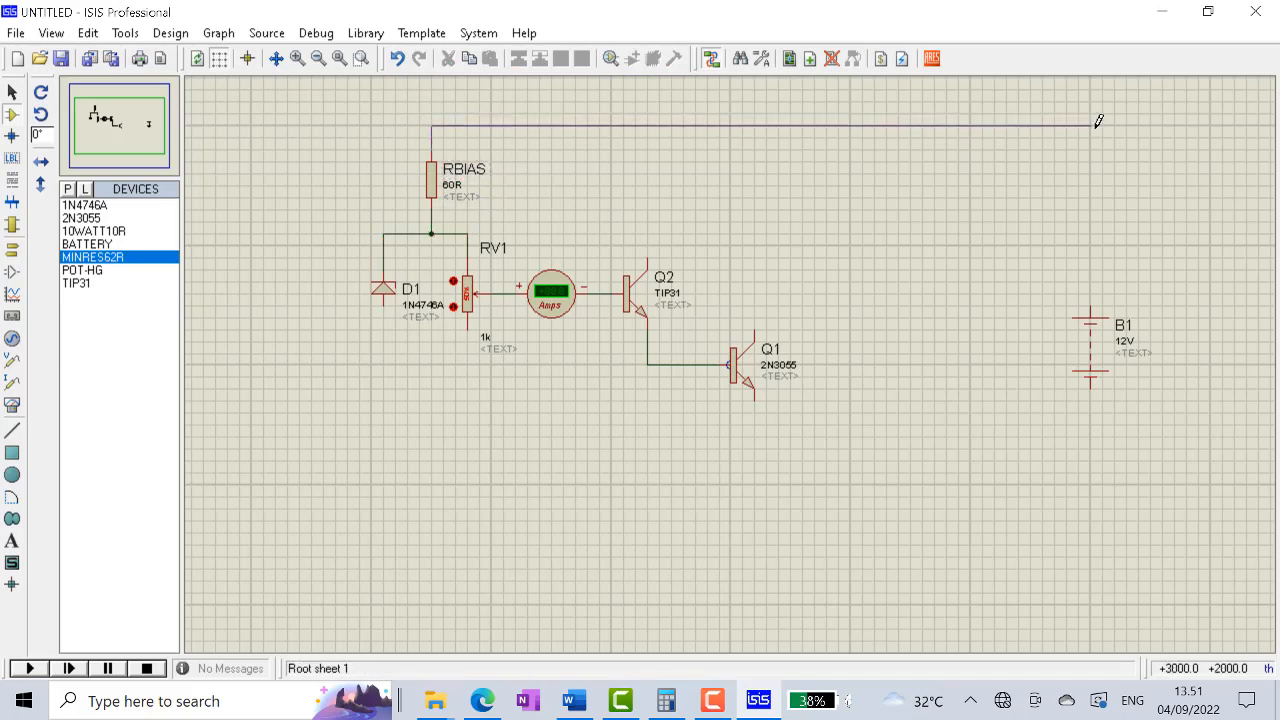
pyautogui.click(1092, 298)
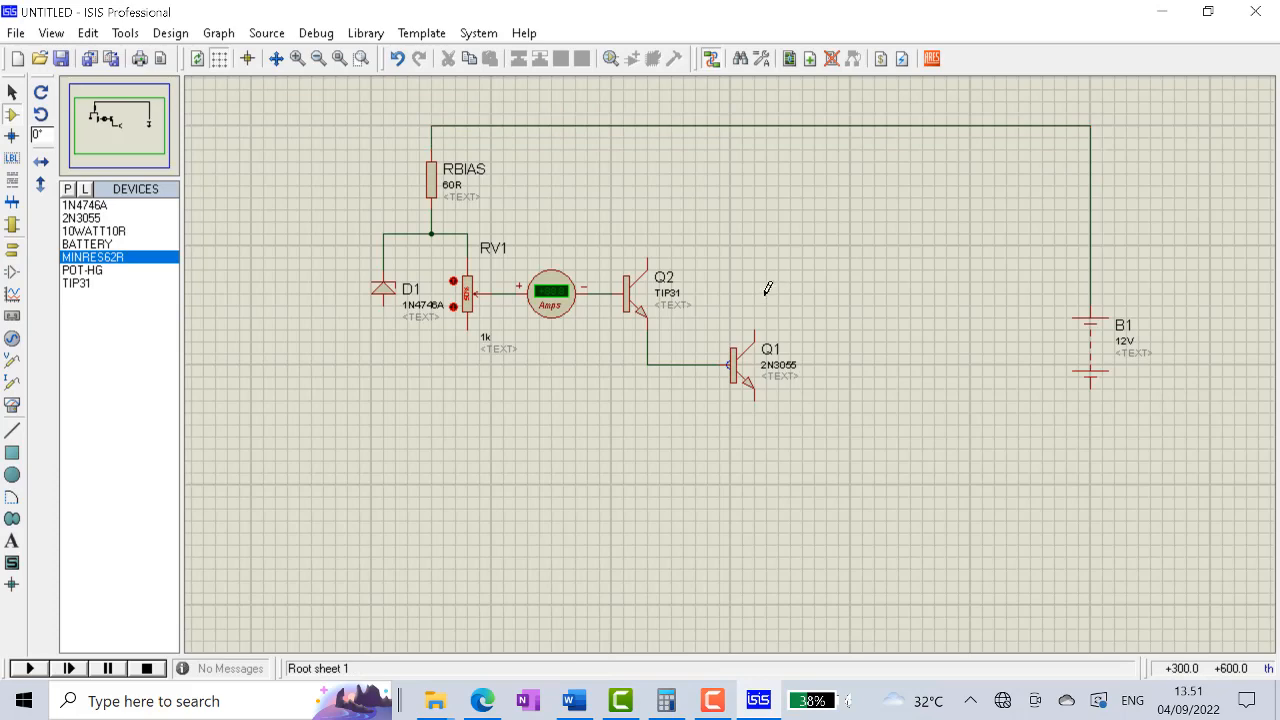
pyautogui.click(649, 255)
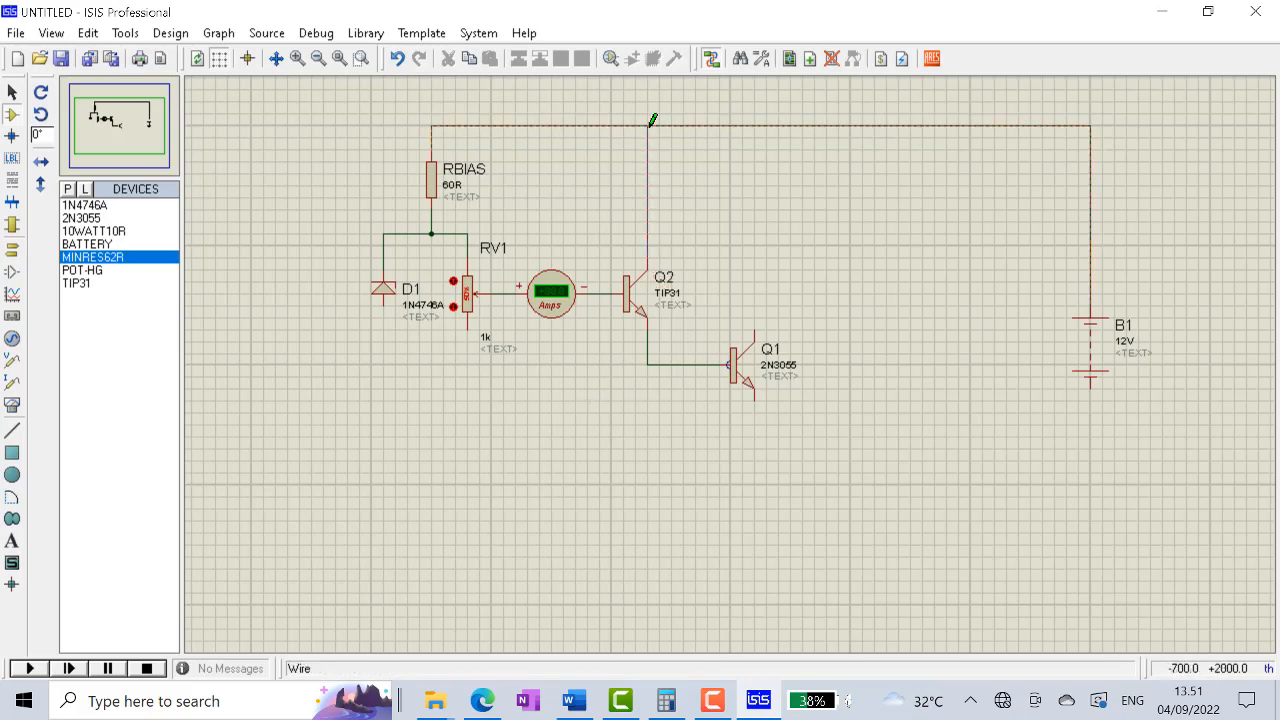
pyautogui.click(648, 126)
pyautogui.click(767, 321)
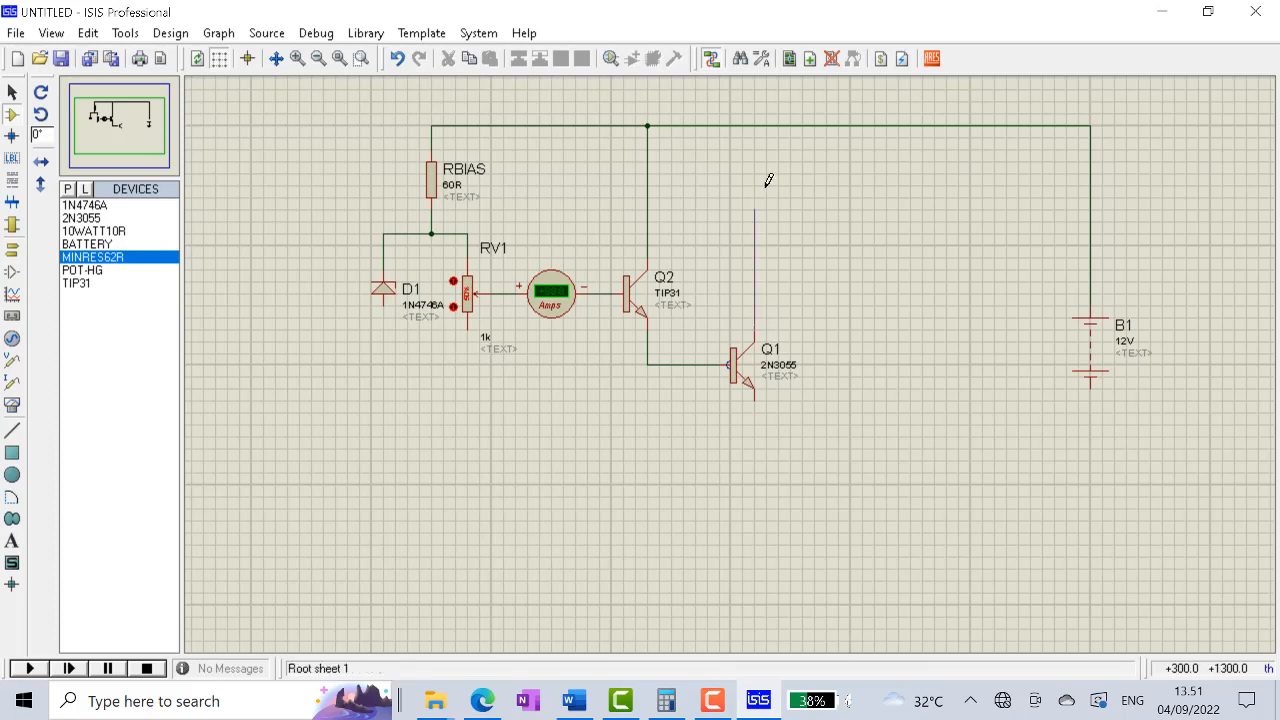
pyautogui.click(756, 123)
pyautogui.rightClick(754, 206)
pyautogui.click(780, 265)
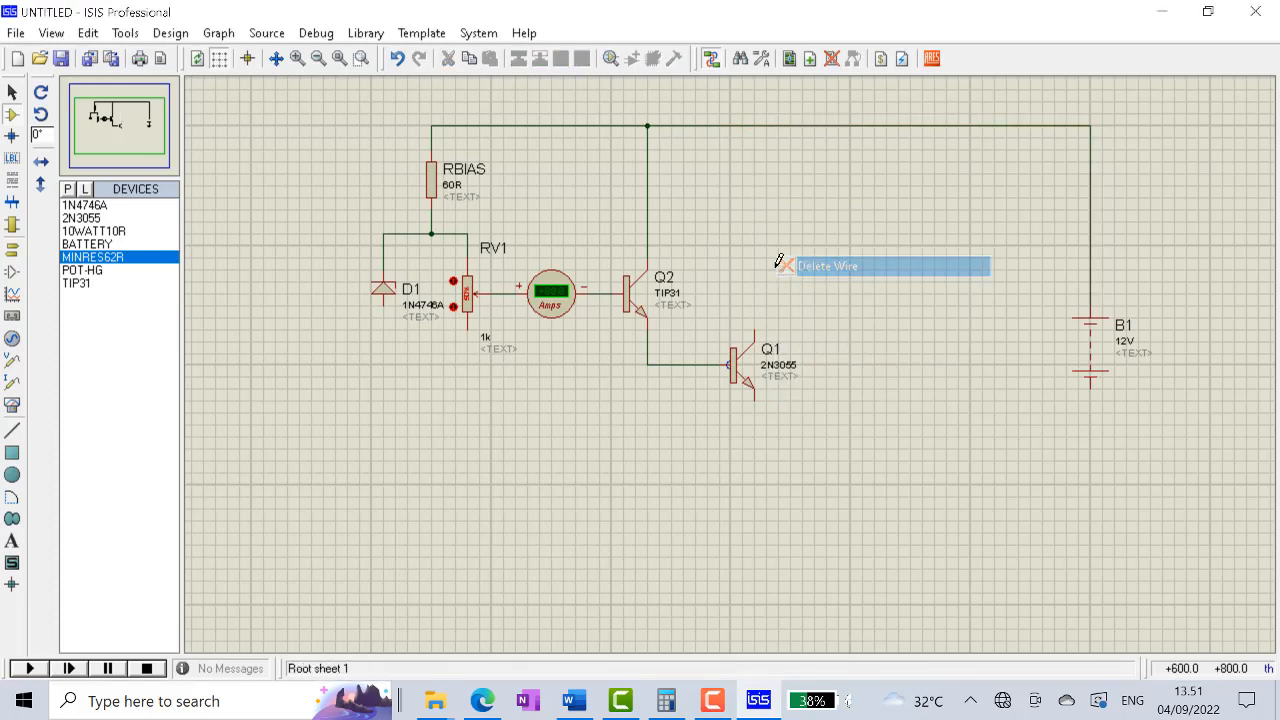
pyautogui.rightClick(650, 192)
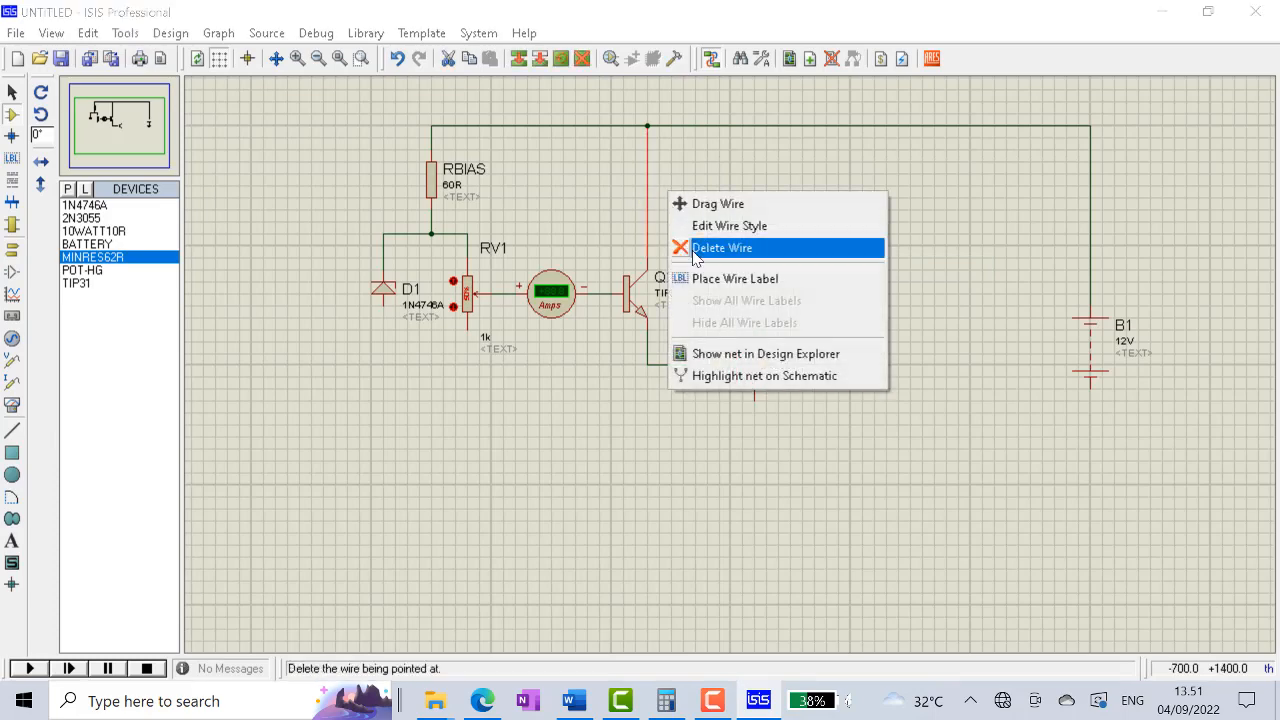
pyautogui.click(700, 246)
# Place two DC ammeters below the supply rail, one above the TIP31's collector and one above the 2N3055's collector
pyautogui.click(13, 406)
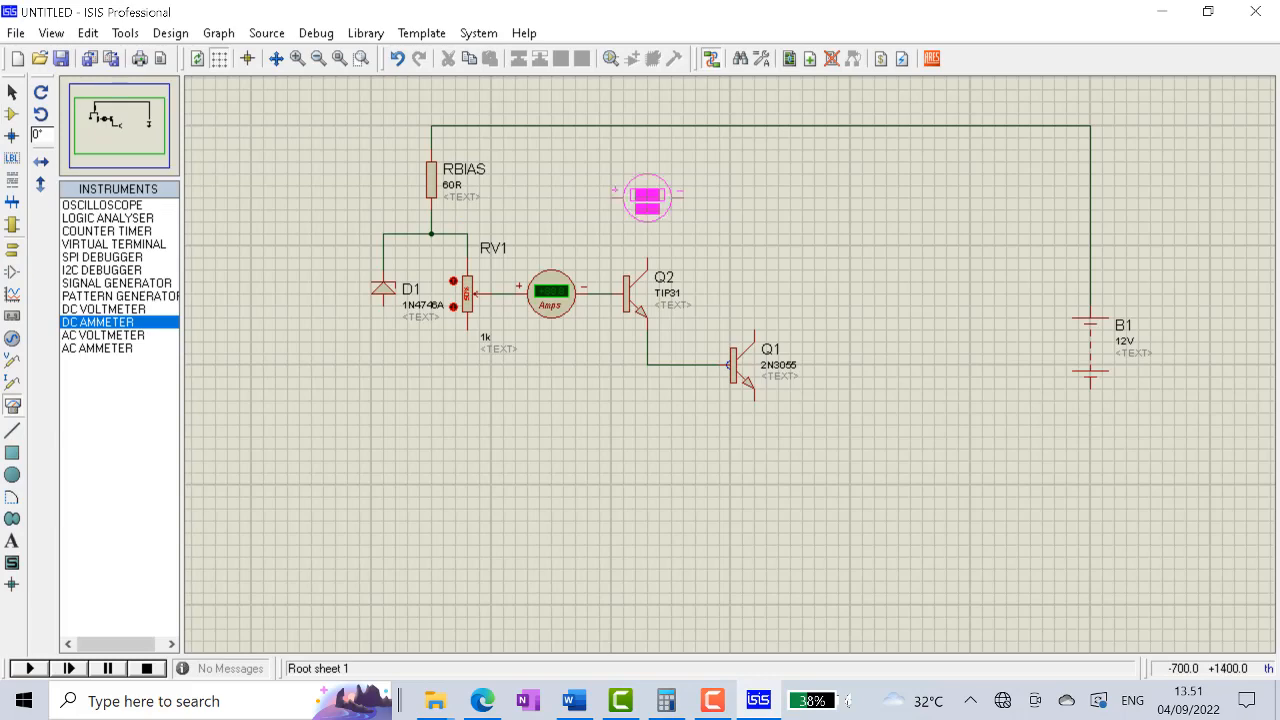
pyautogui.click(646, 196)
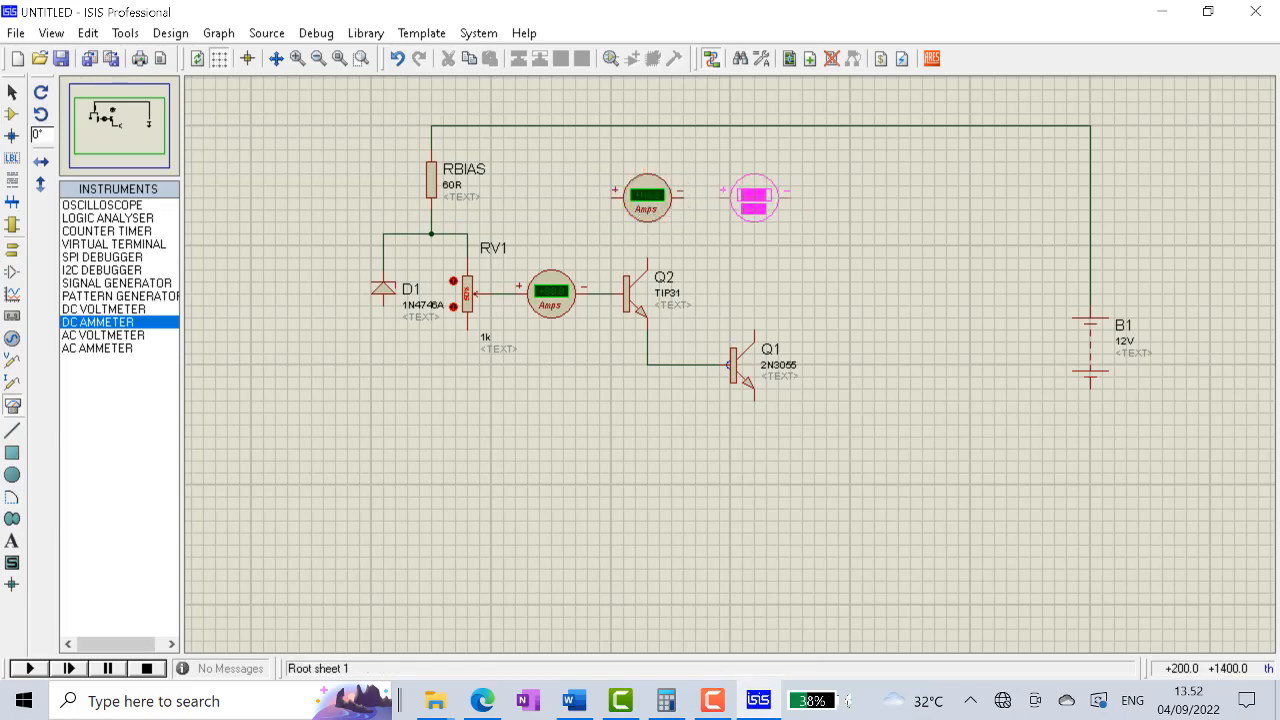
pyautogui.click(754, 196)
# Wire each new ammeter's negative terminal to the transistor collector below it and its positive terminal to the supply rail
pyautogui.click(791, 194)
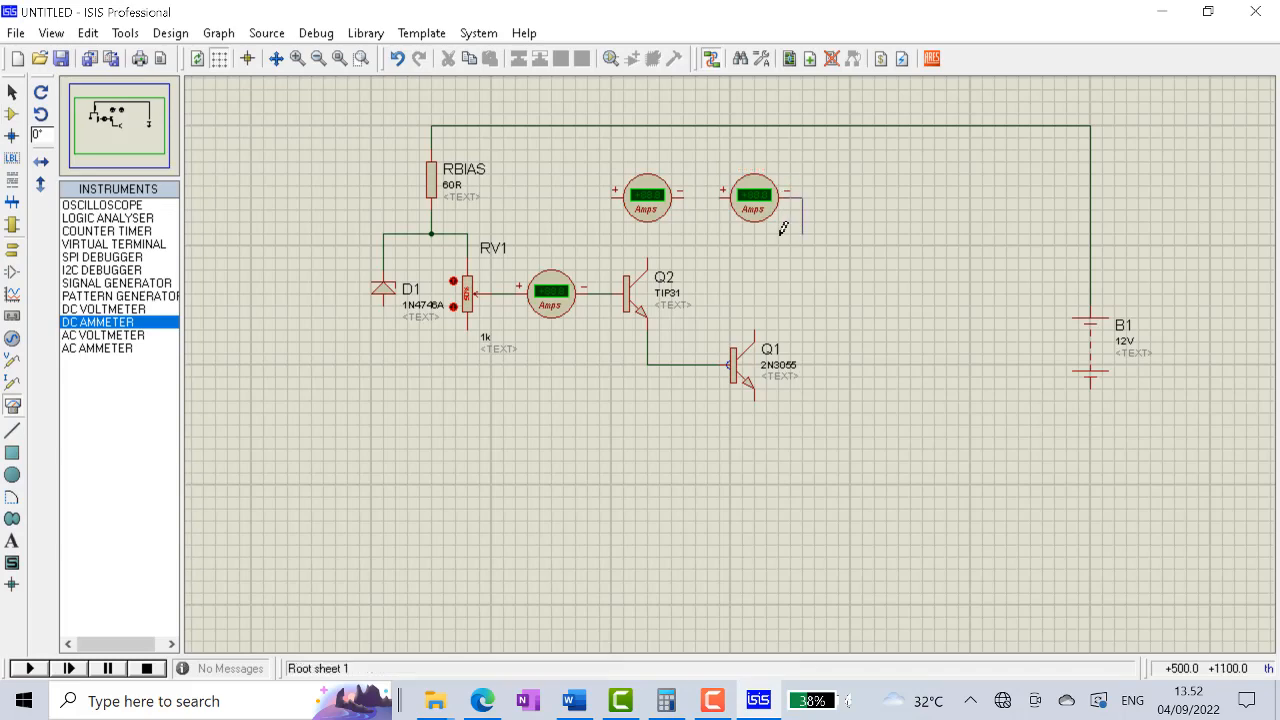
pyautogui.click(756, 338)
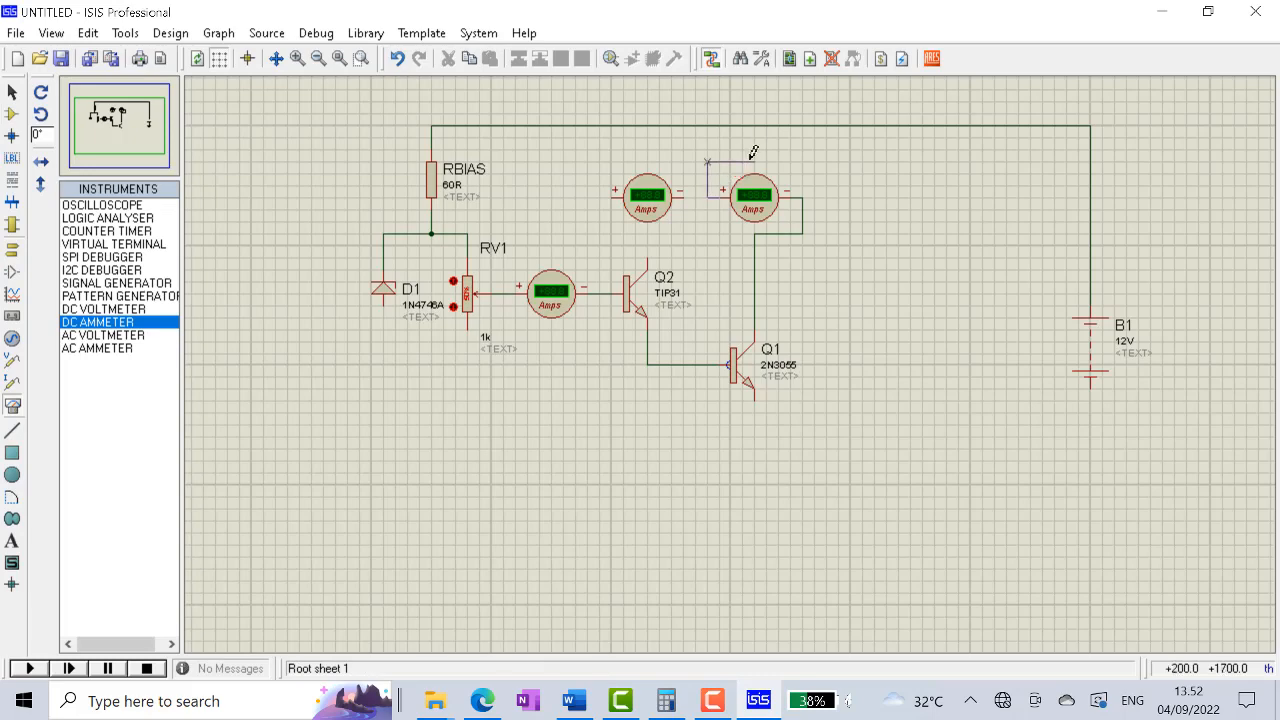
pyautogui.click(754, 126)
pyautogui.click(648, 244)
pyautogui.click(613, 189)
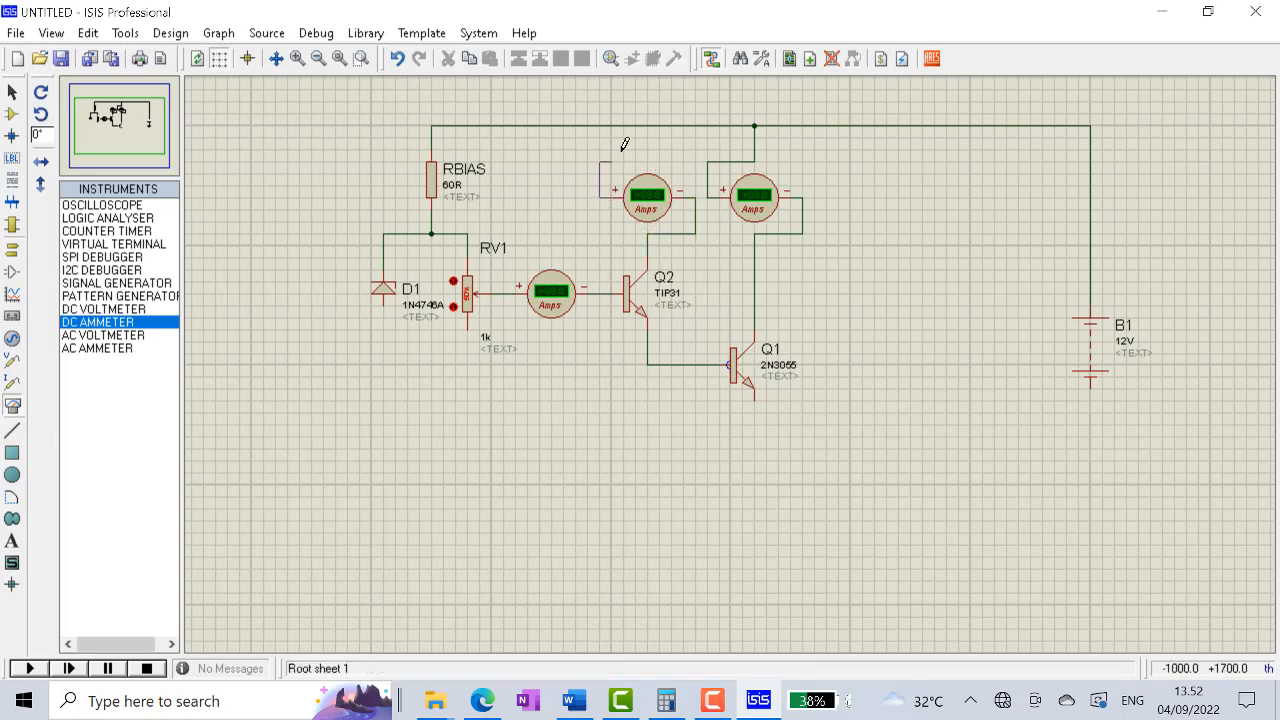
pyautogui.click(649, 125)
# Place a DC voltmeter beside the 2N3055 and wire its positive terminal to the supply rail and its negative terminal to the emitter
pyautogui.click(106, 311)
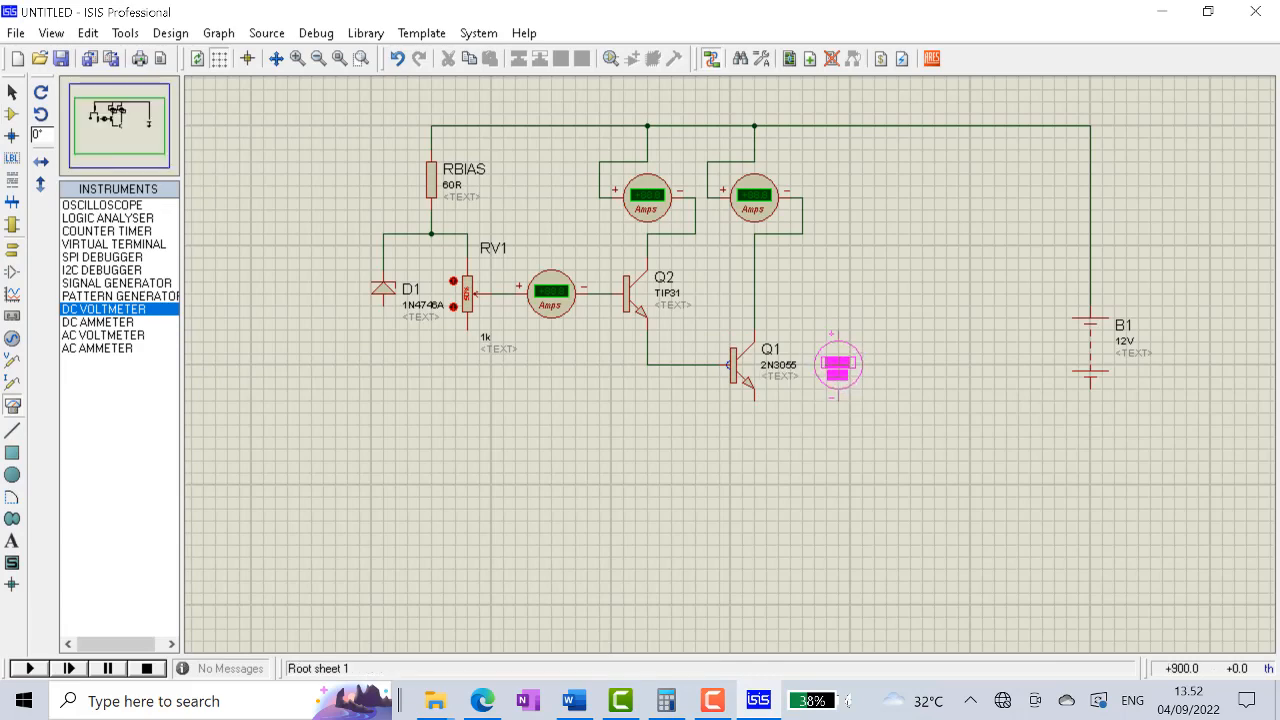
pyautogui.click(838, 368)
pyautogui.click(838, 331)
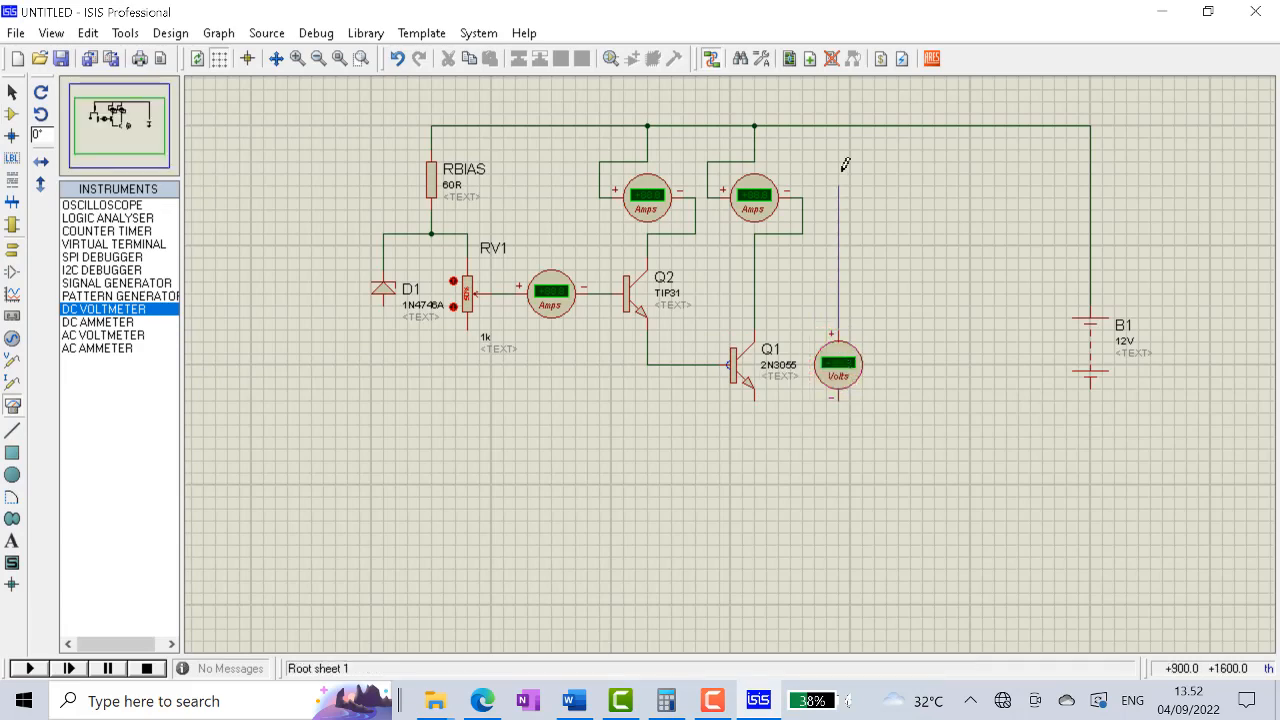
pyautogui.click(840, 126)
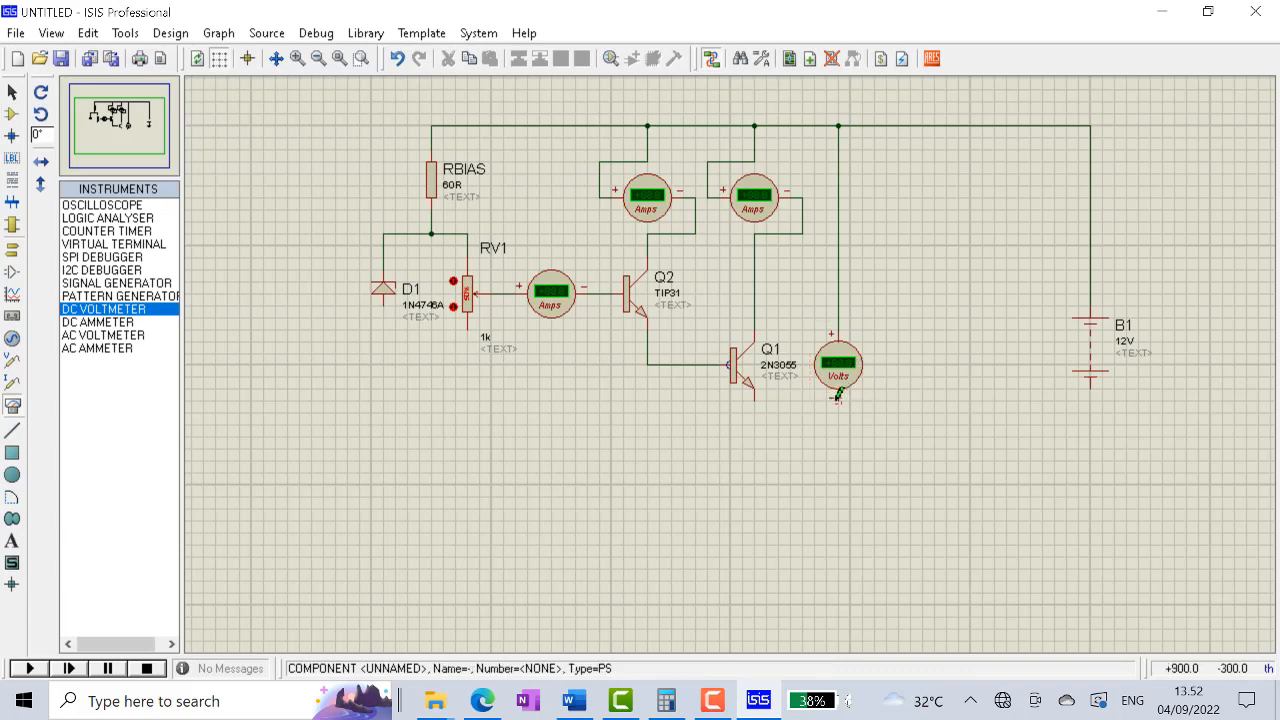
pyautogui.click(839, 397)
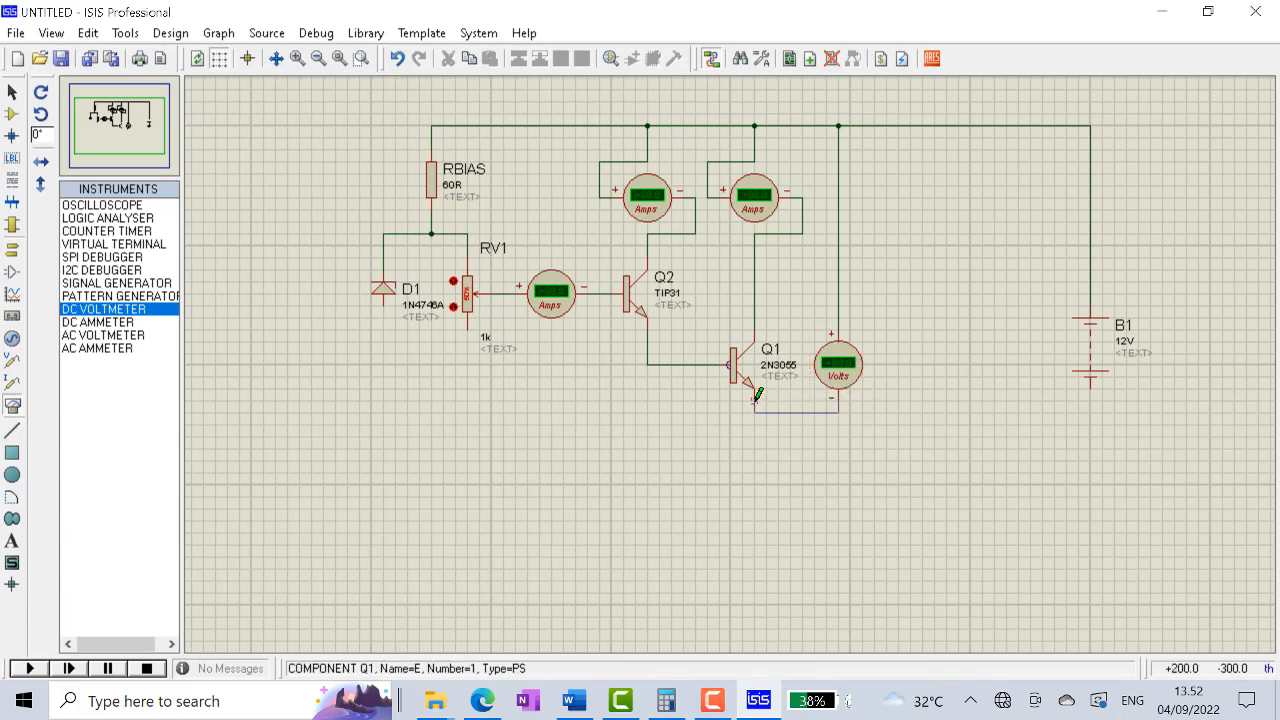
pyautogui.click(754, 398)
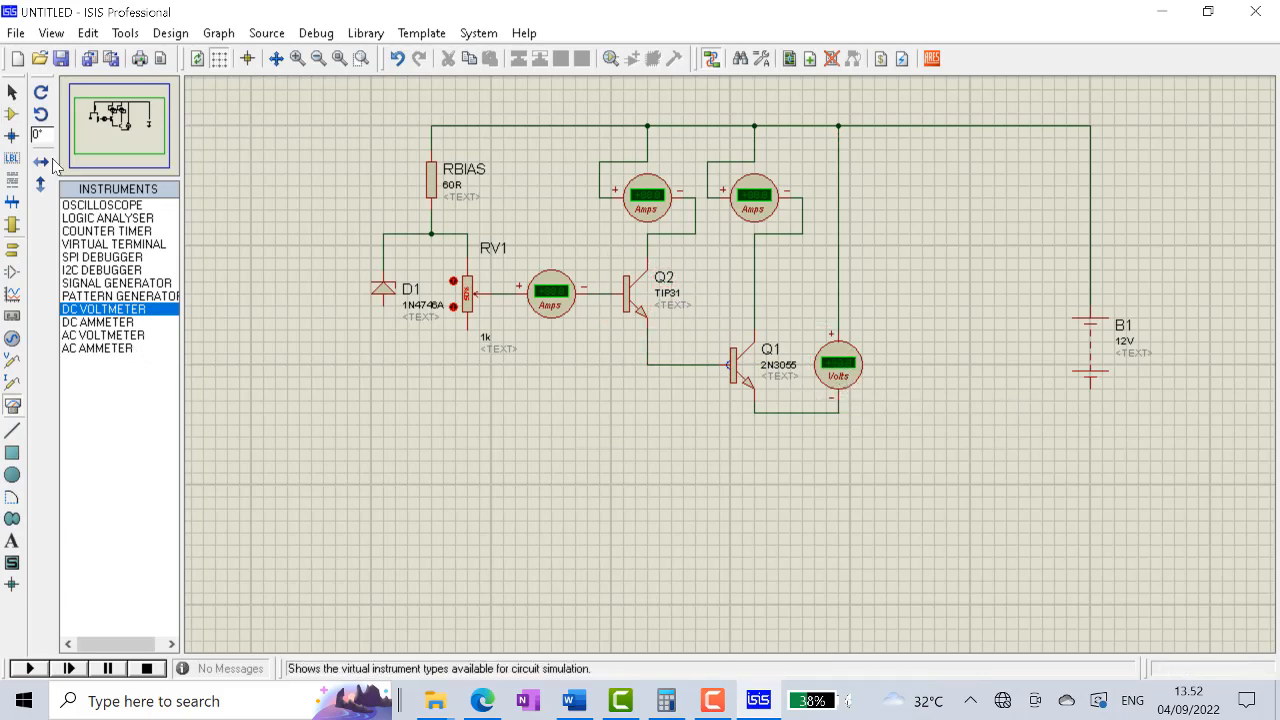
# Place a 10WATT10R resistor below the 2N3055, name it RLOAD and set its resistance to 1R66
pyautogui.click(12, 113)
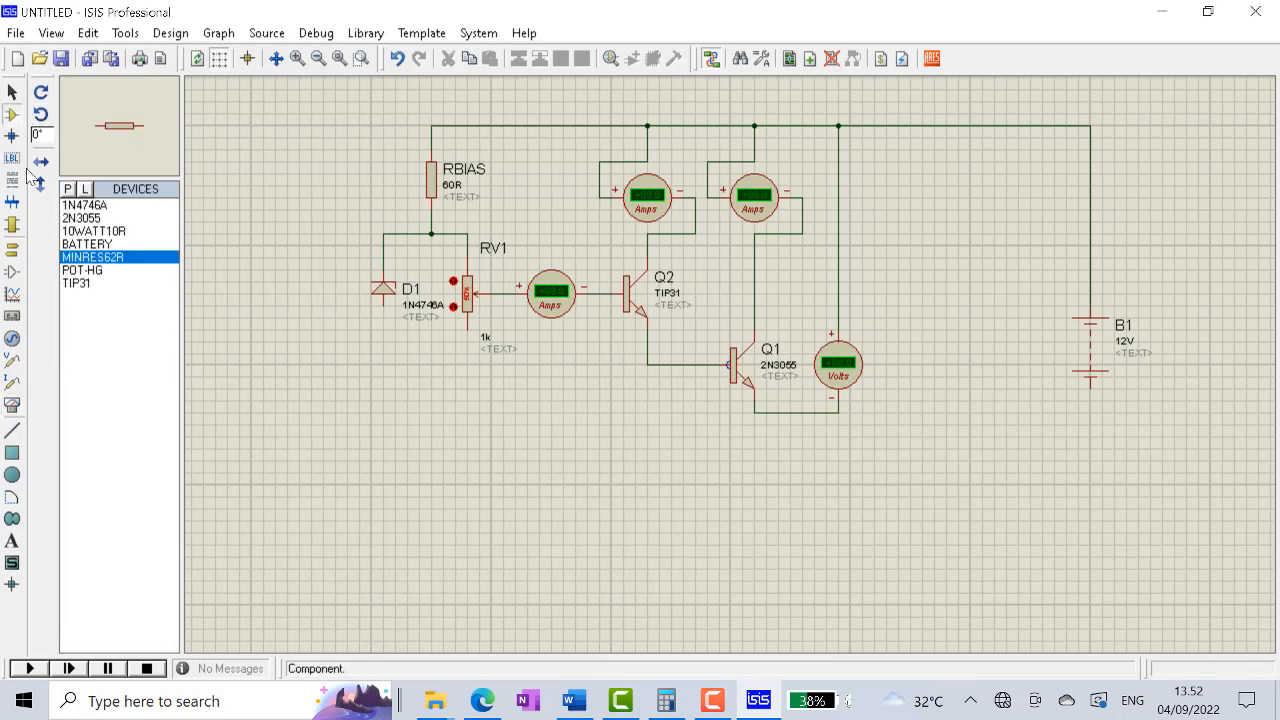
pyautogui.click(94, 231)
pyautogui.click(757, 475)
pyautogui.click(757, 475)
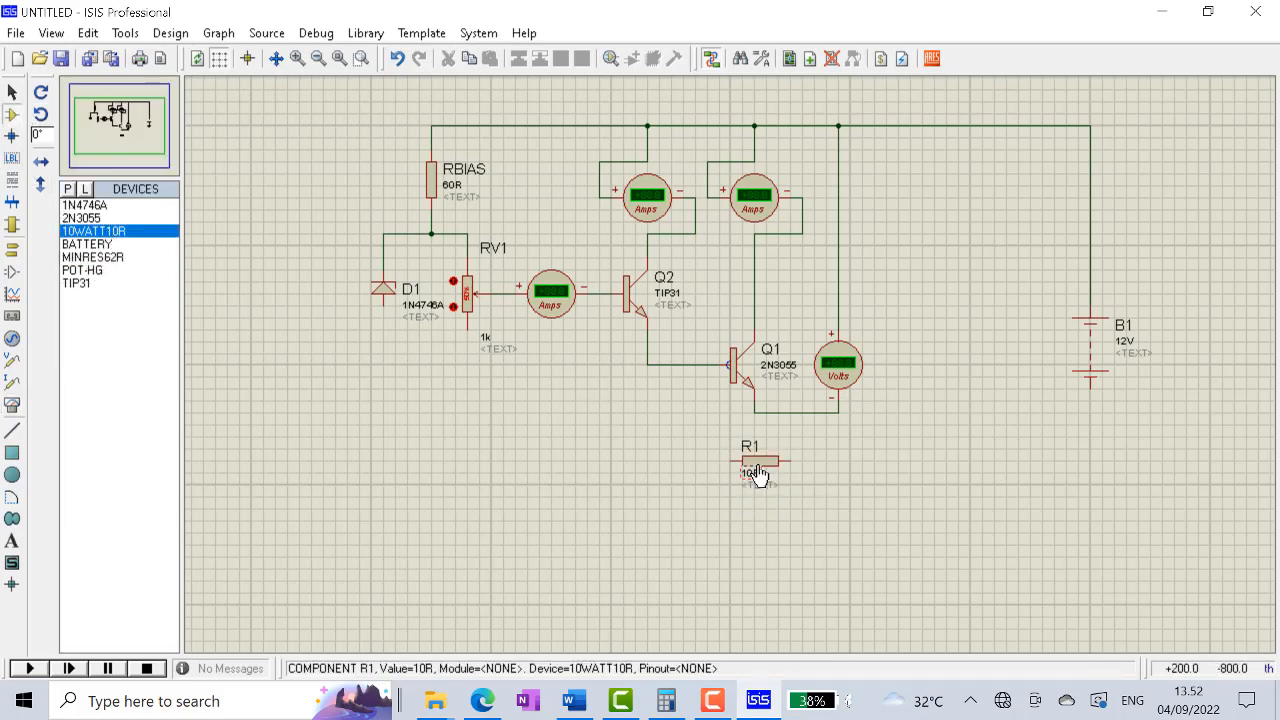
pyautogui.rightClick(757, 475)
pyautogui.click(868, 226)
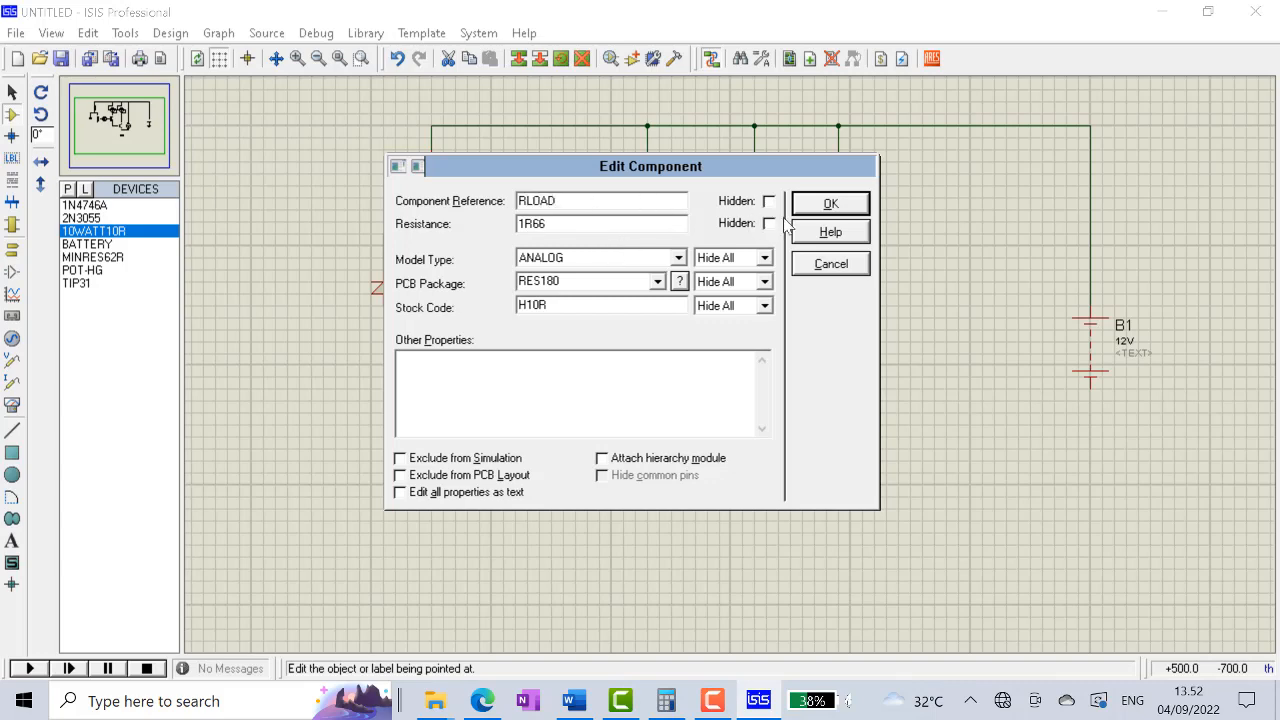
pyautogui.click(830, 204)
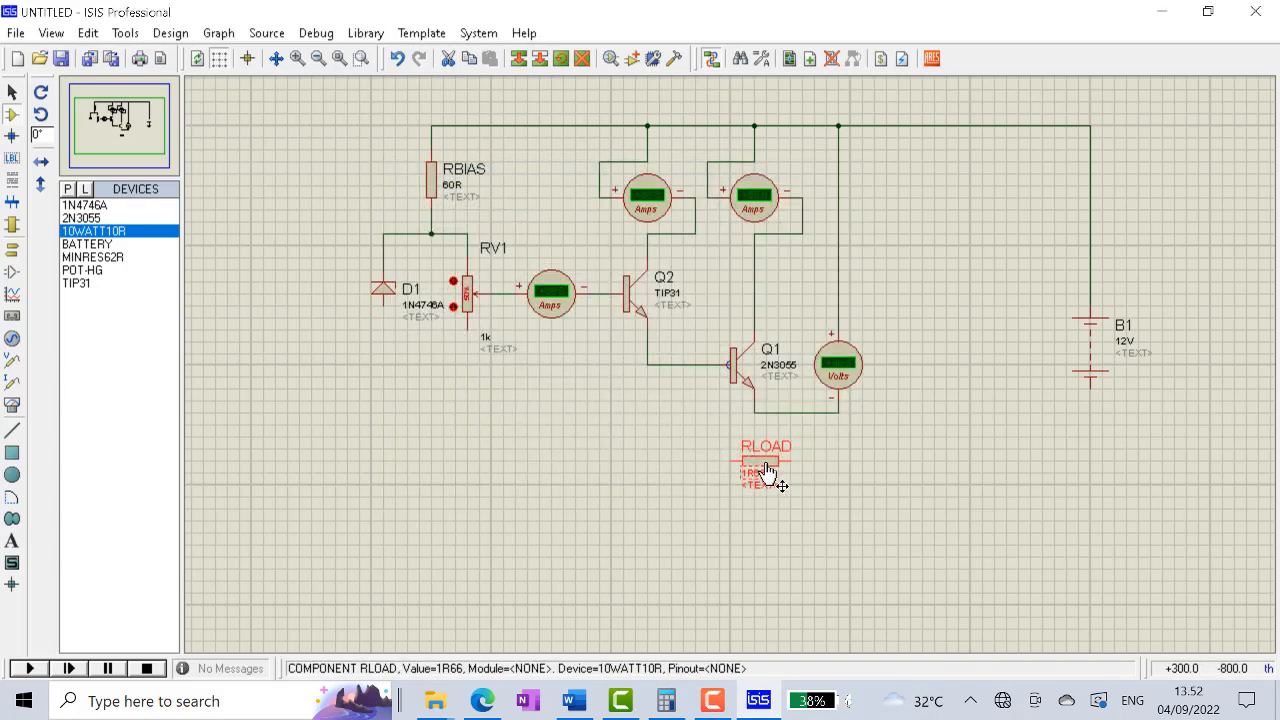
# Rotate RLOAD upright and wire it between the 2N3055's emitter node and the battery's negative terminal
pyautogui.rightClick(768, 470)
pyautogui.click(810, 276)
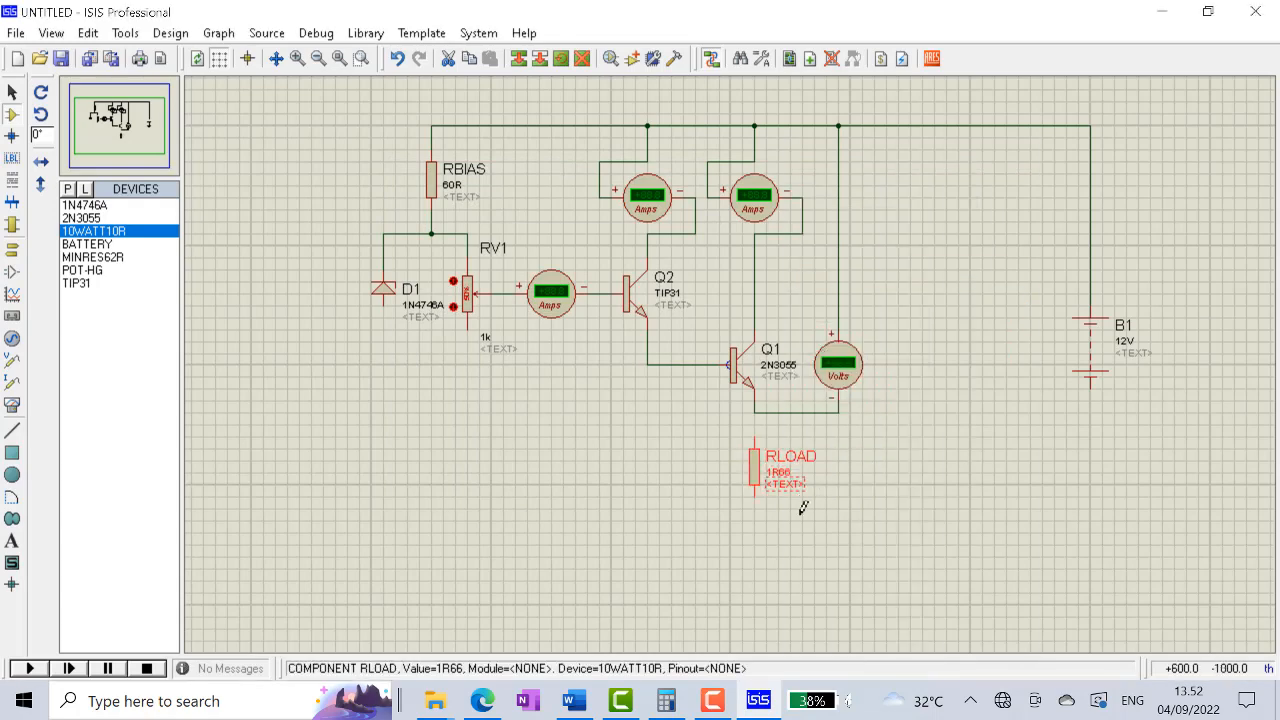
pyautogui.click(802, 422)
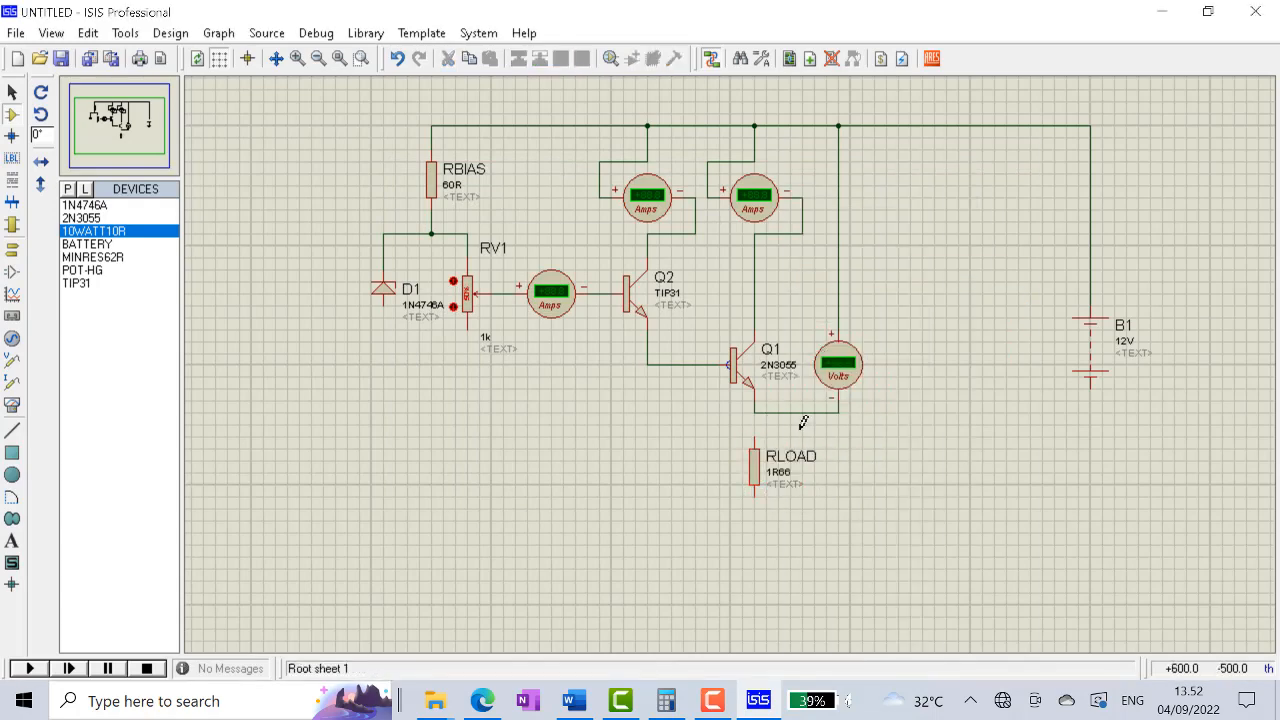
pyautogui.click(756, 438)
pyautogui.click(755, 412)
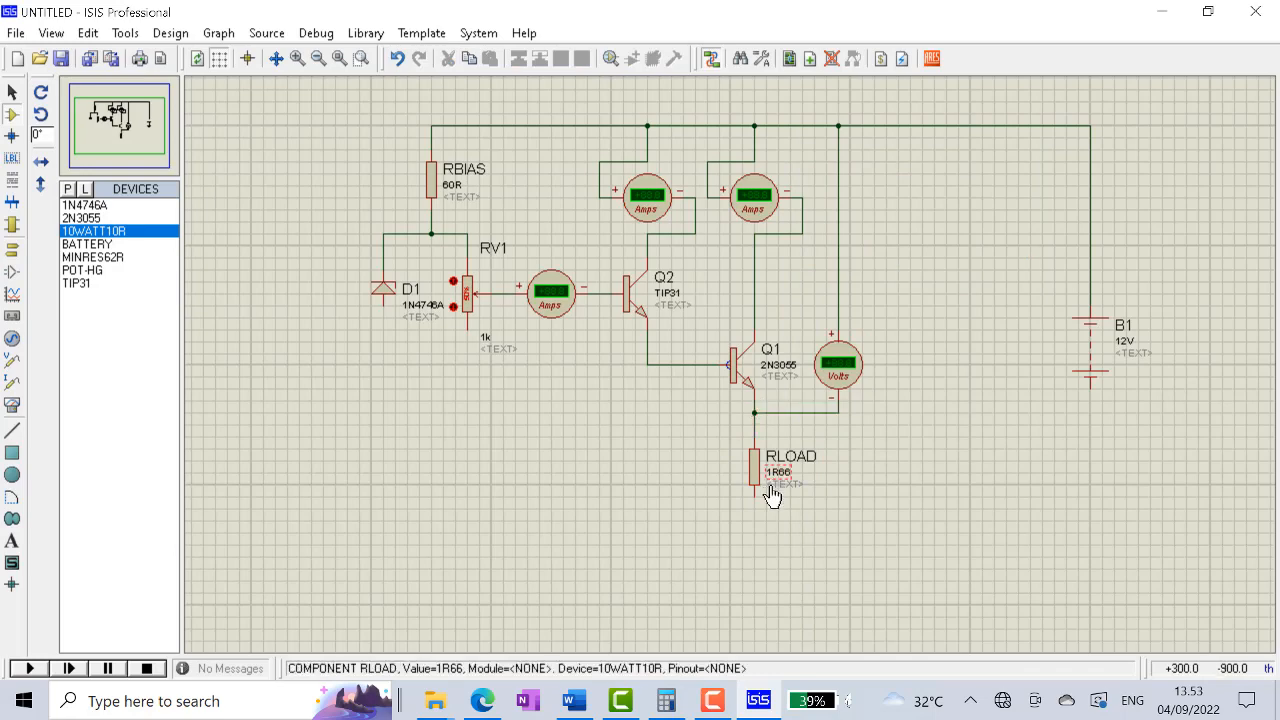
pyautogui.click(755, 490)
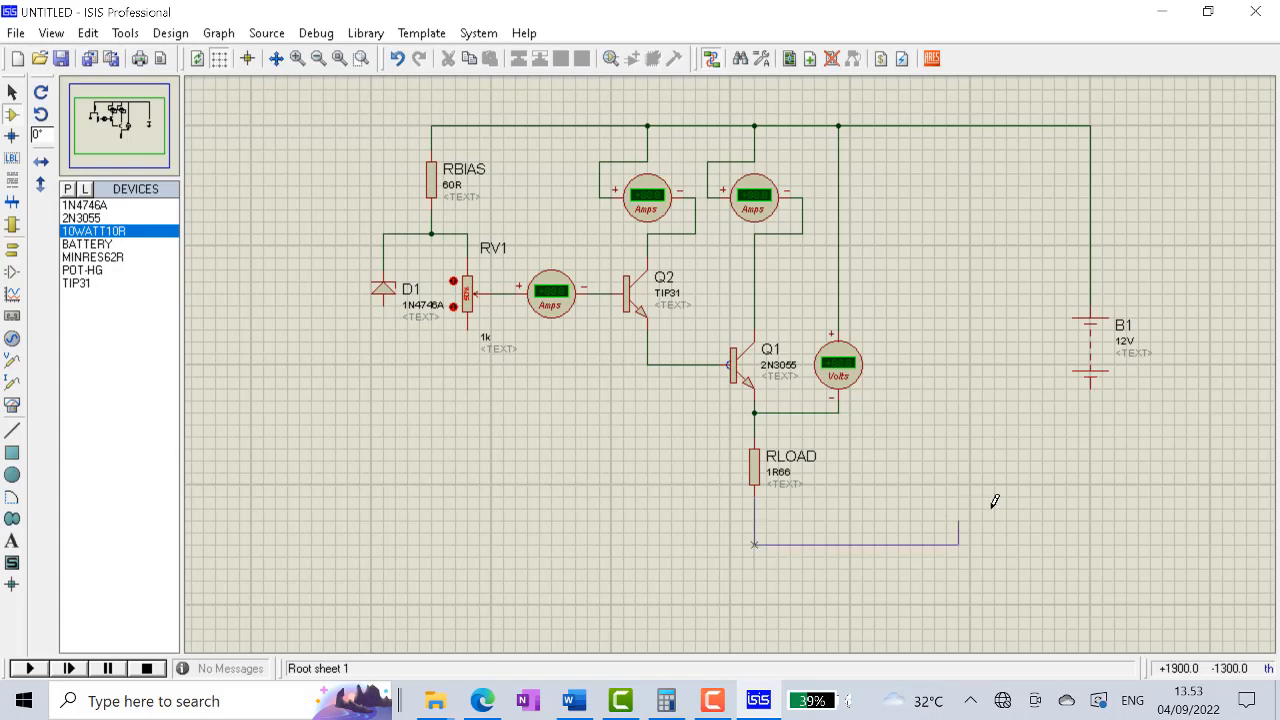
pyautogui.click(1092, 384)
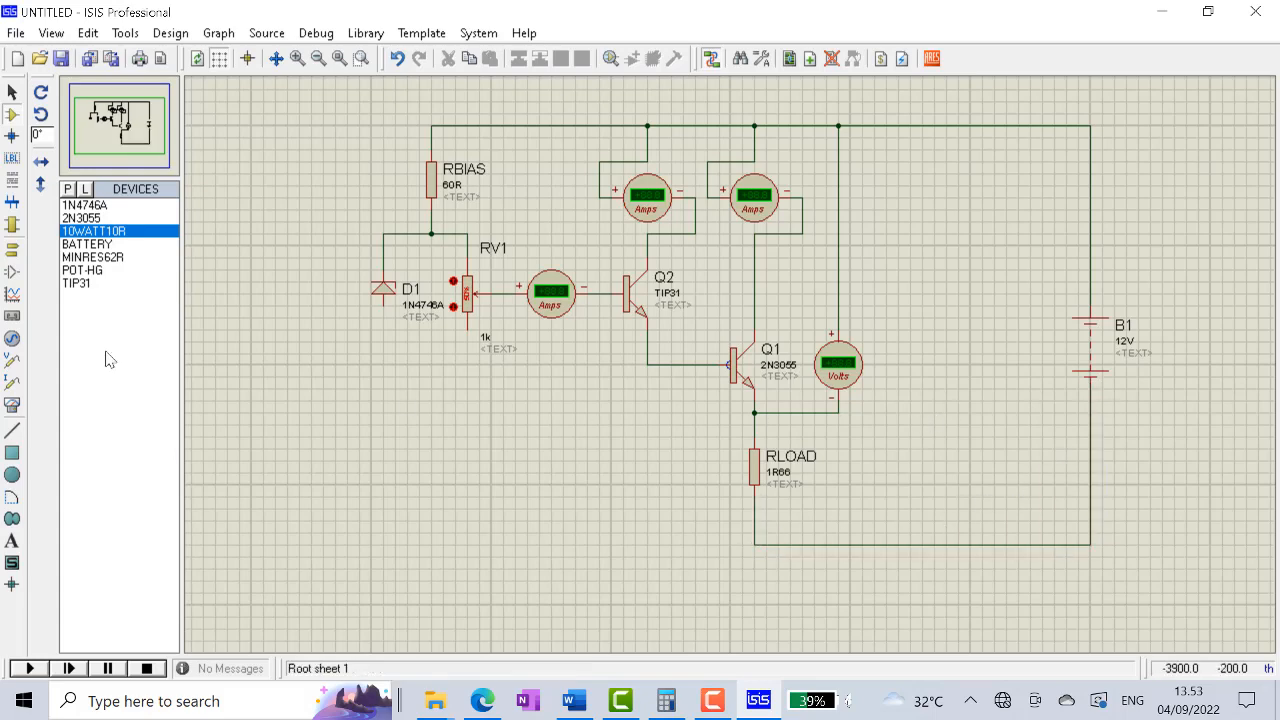
# Place a DC voltmeter beside RLOAD and wire its positive terminal to the 2N3055's emitter node and its negative terminal to the battery's negative rail
pyautogui.click(13, 406)
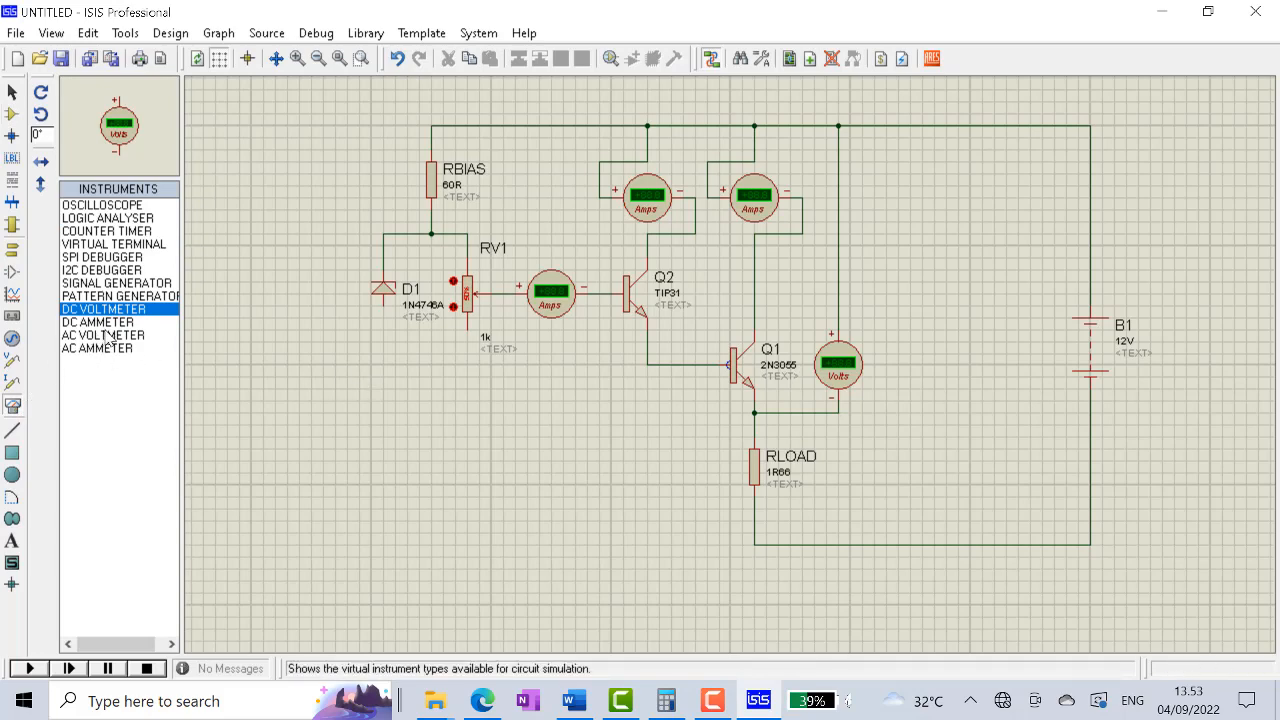
pyautogui.click(874, 494)
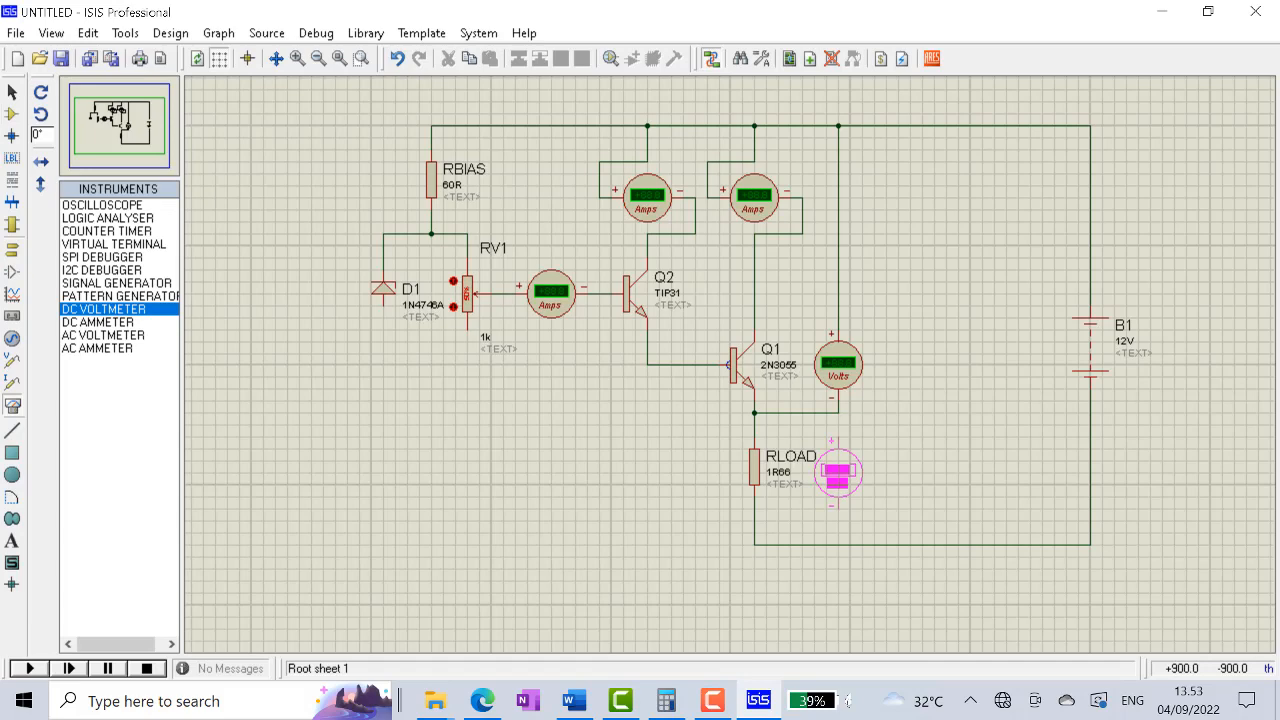
pyautogui.click(838, 472)
pyautogui.click(838, 434)
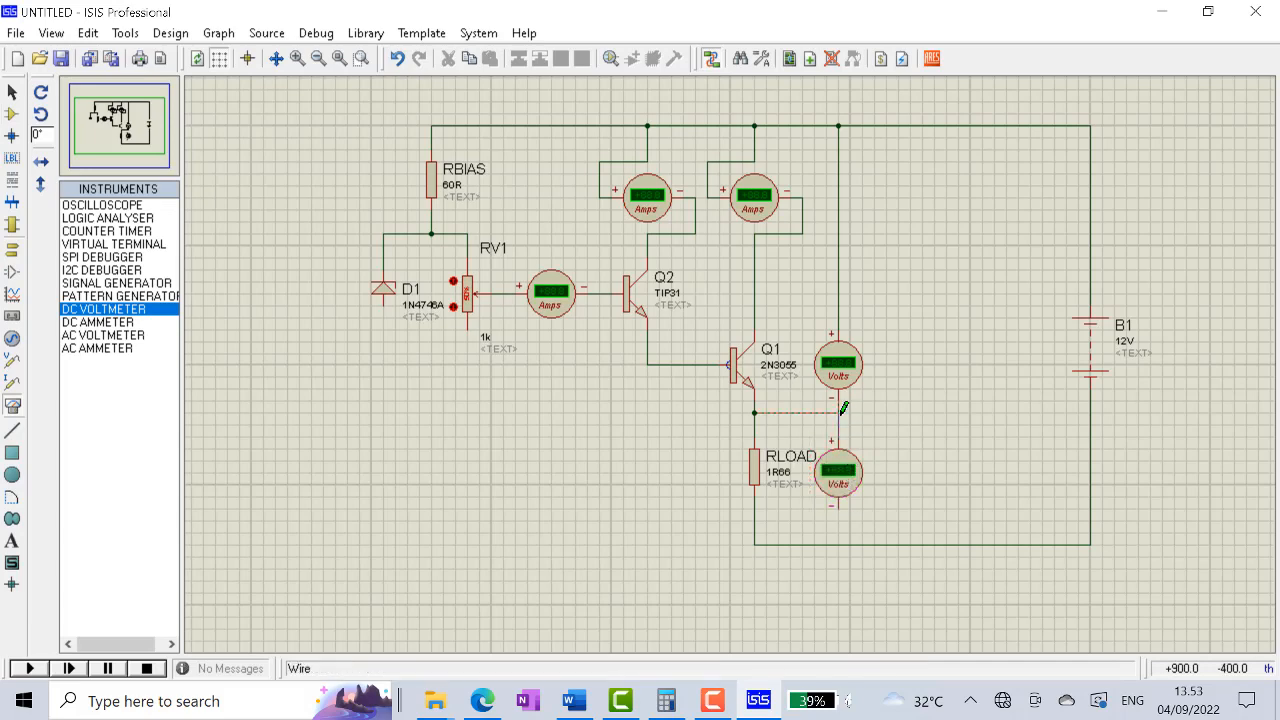
pyautogui.click(838, 413)
pyautogui.click(838, 509)
pyautogui.click(838, 545)
# Replace the wire beneath RLOAD with a DC ammeter, wiring its positive terminal to RLOAD and its negative terminal to the battery's negative rail
pyautogui.rightClick(797, 544)
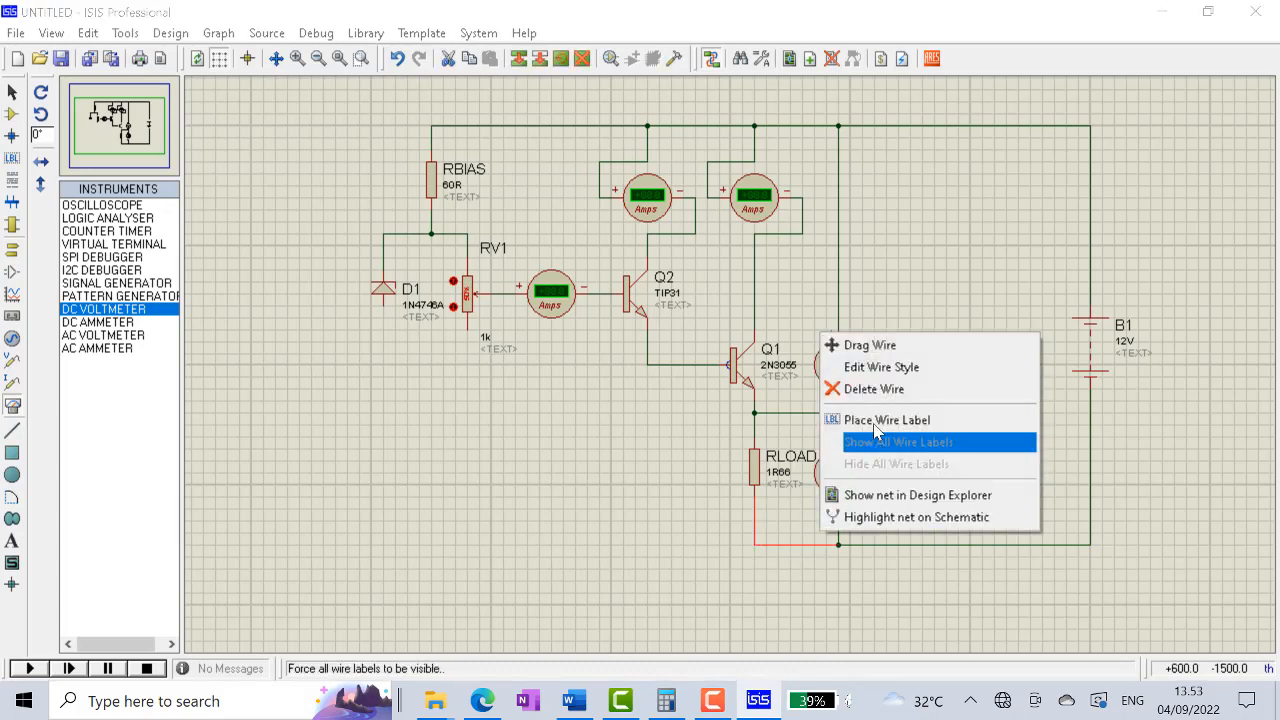
pyautogui.click(862, 389)
pyautogui.click(106, 322)
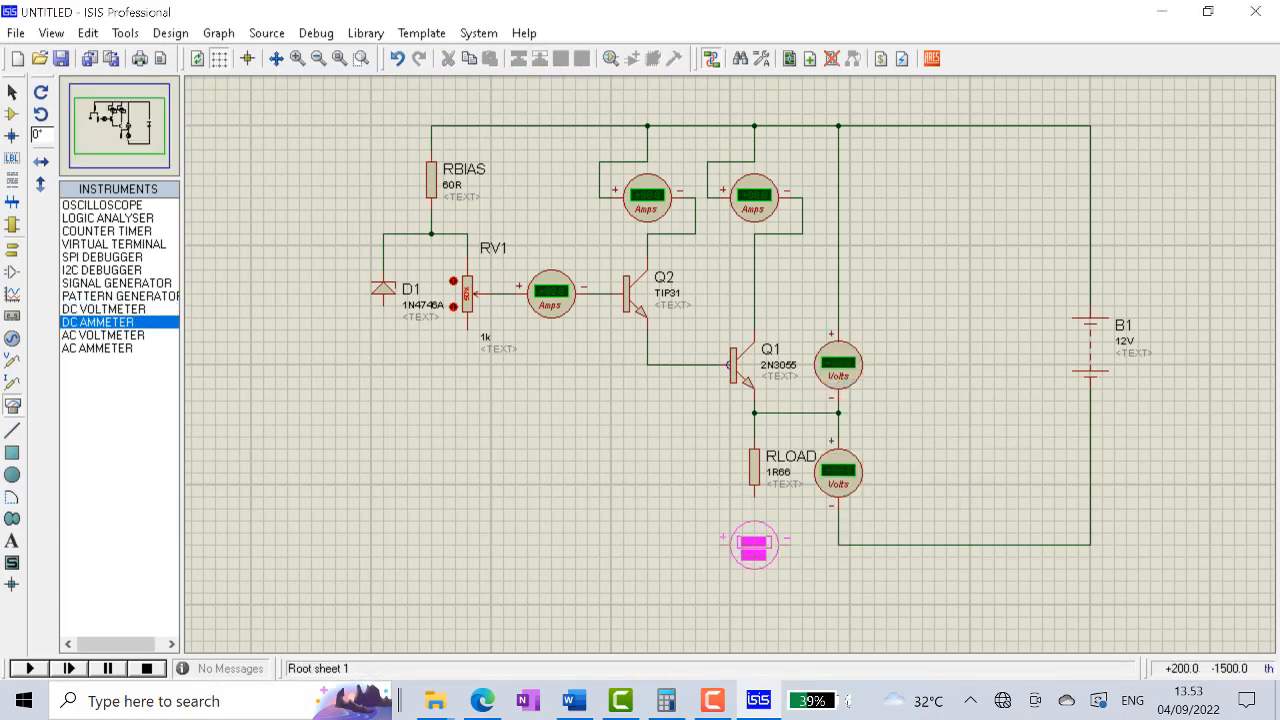
pyautogui.click(754, 547)
pyautogui.click(722, 538)
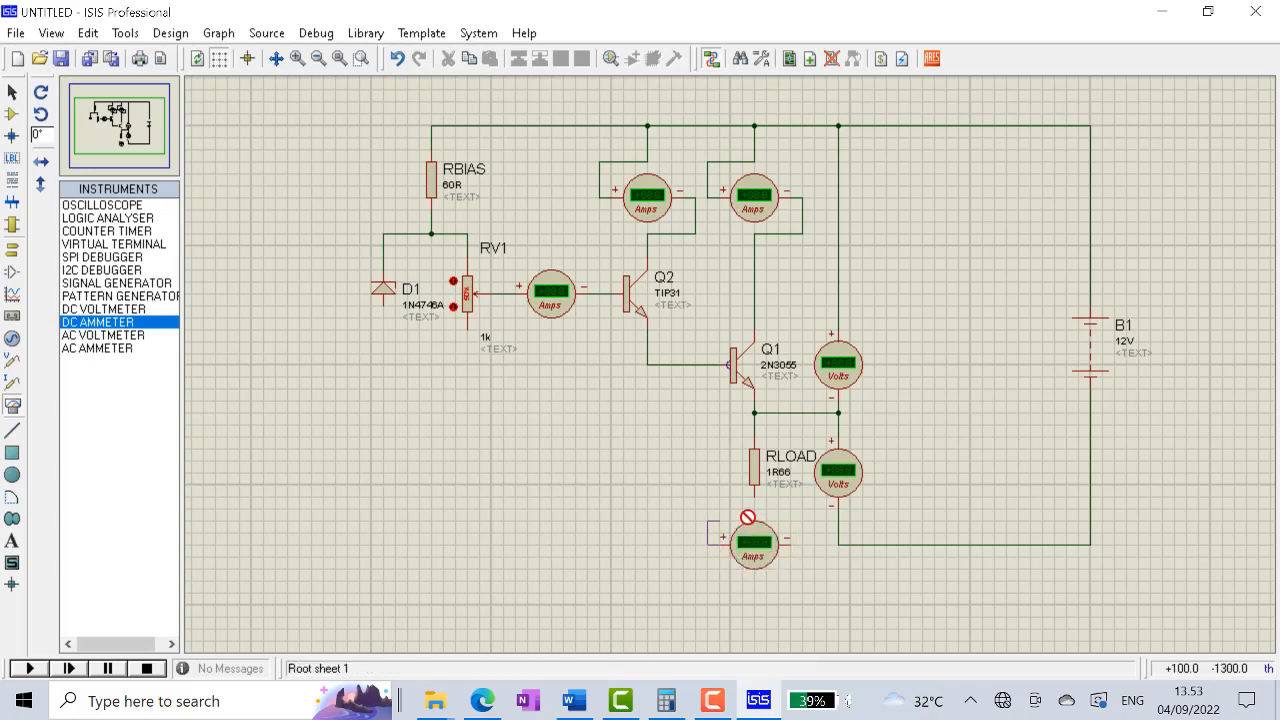
pyautogui.click(760, 503)
pyautogui.click(790, 541)
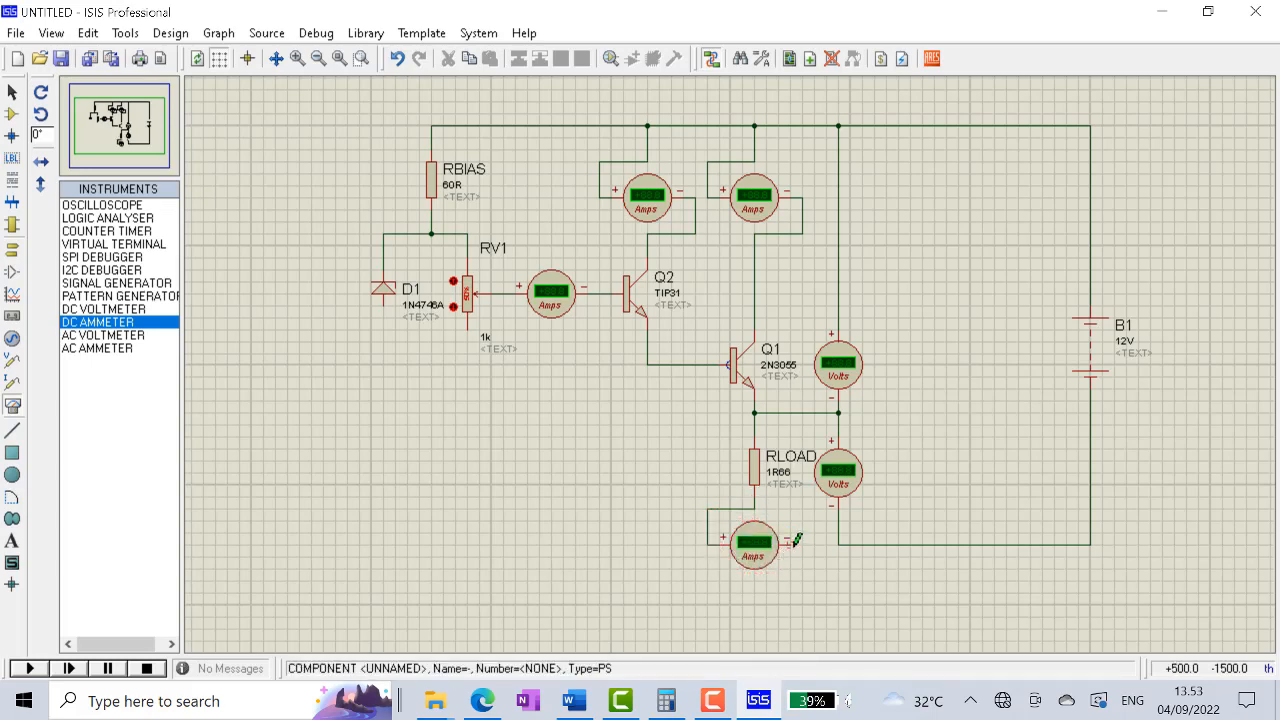
pyautogui.click(838, 545)
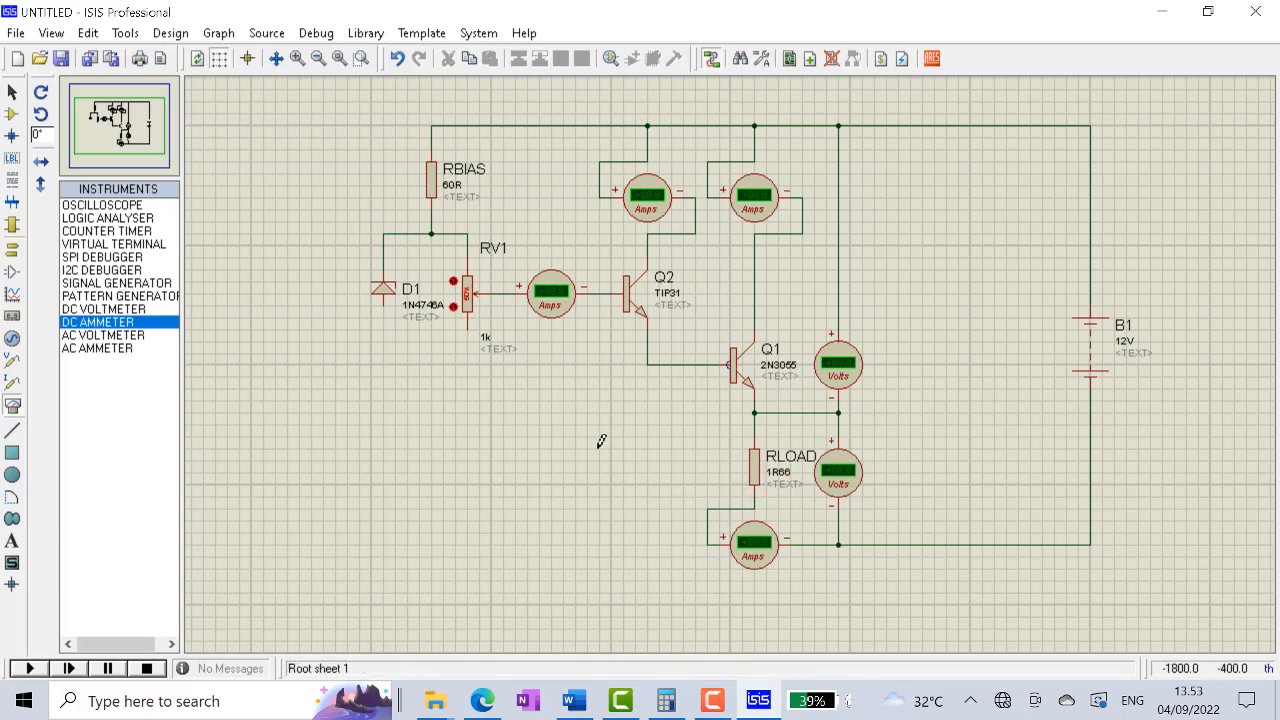
# Wire the load ammeter's positive node to the zener diode's anode and connect RV1's lower terminal to that same wire
pyautogui.click(710, 540)
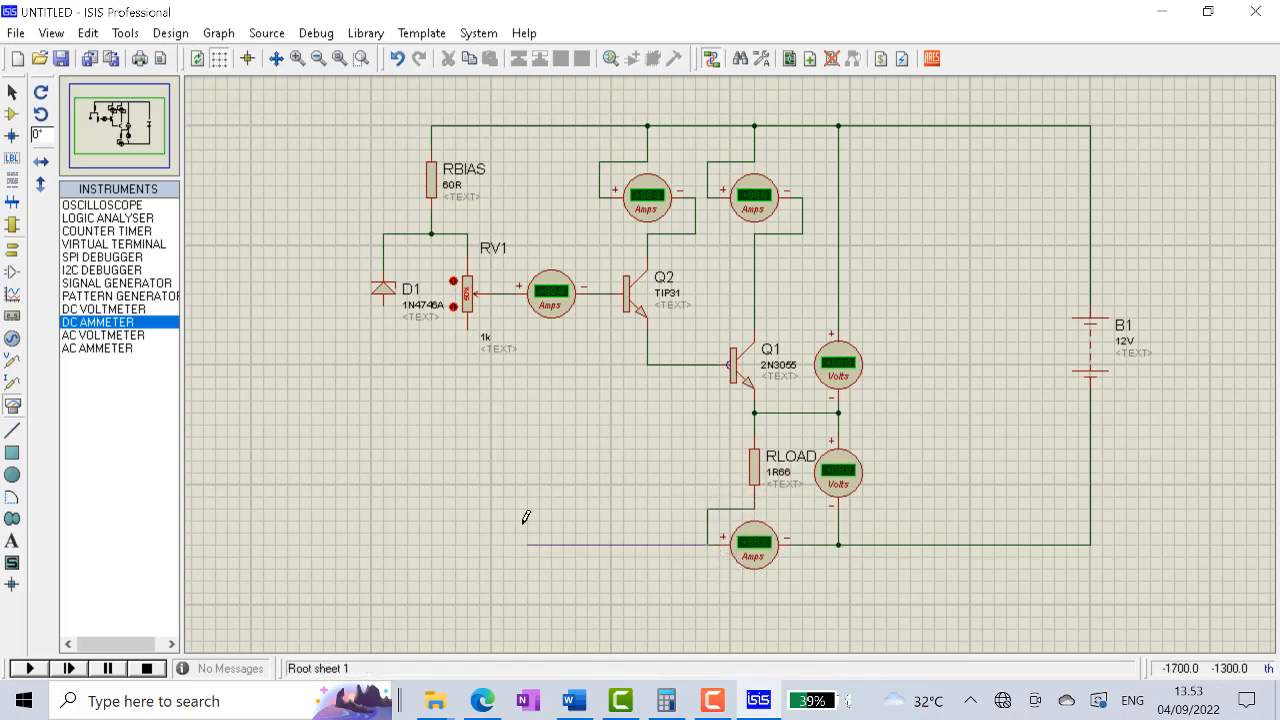
pyautogui.click(386, 300)
pyautogui.click(467, 330)
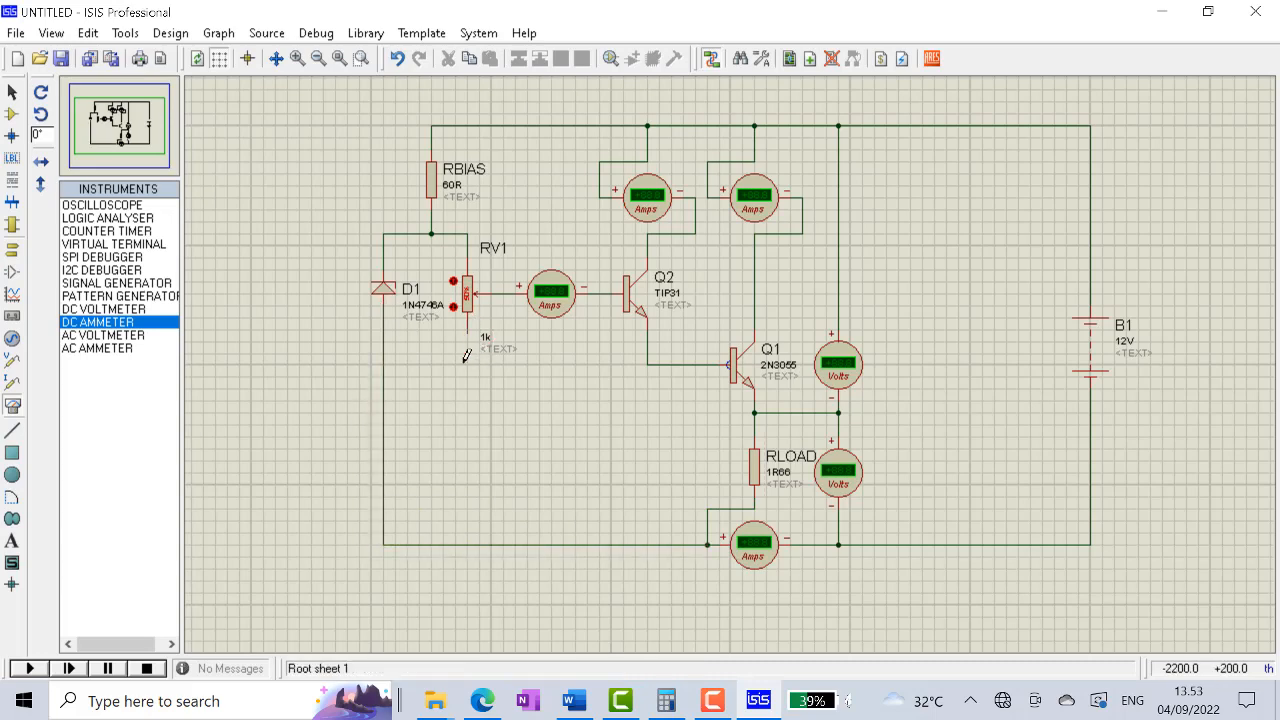
pyautogui.click(467, 544)
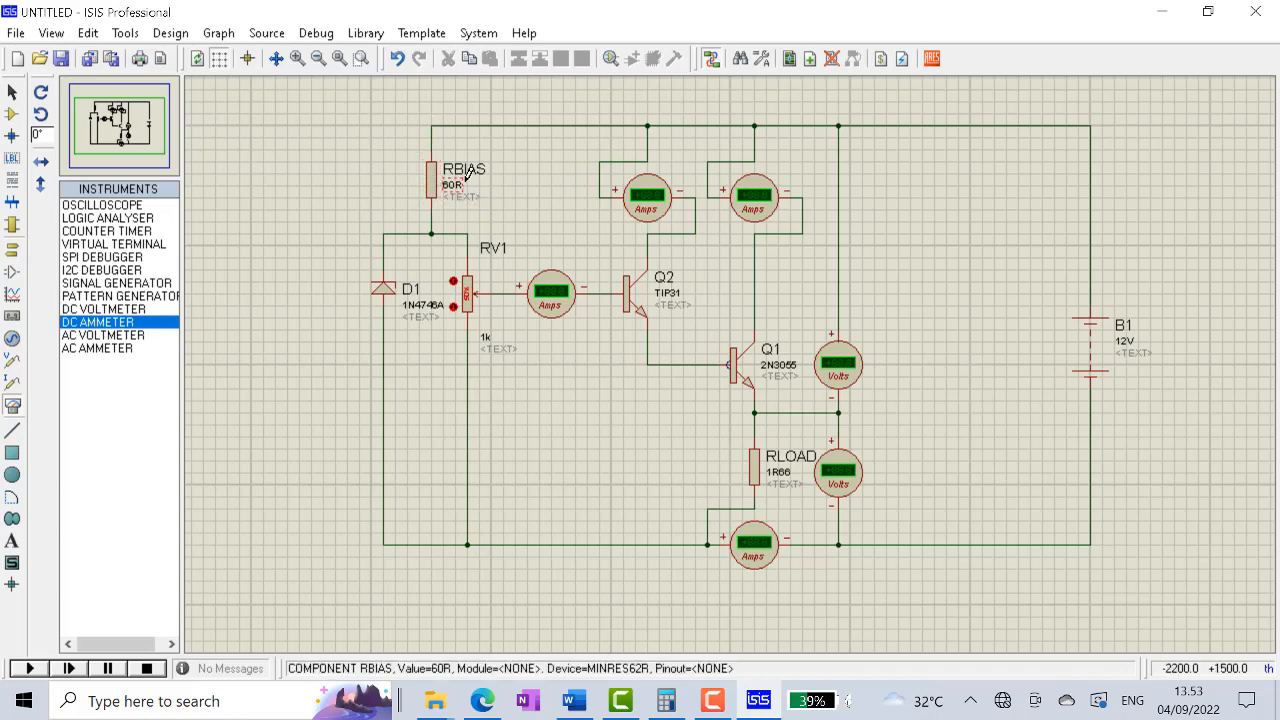
# Delete the wire between RBIAS and the supply rail and place a DC ammeter in the gap above RBIAS
pyautogui.rightClick(510, 126)
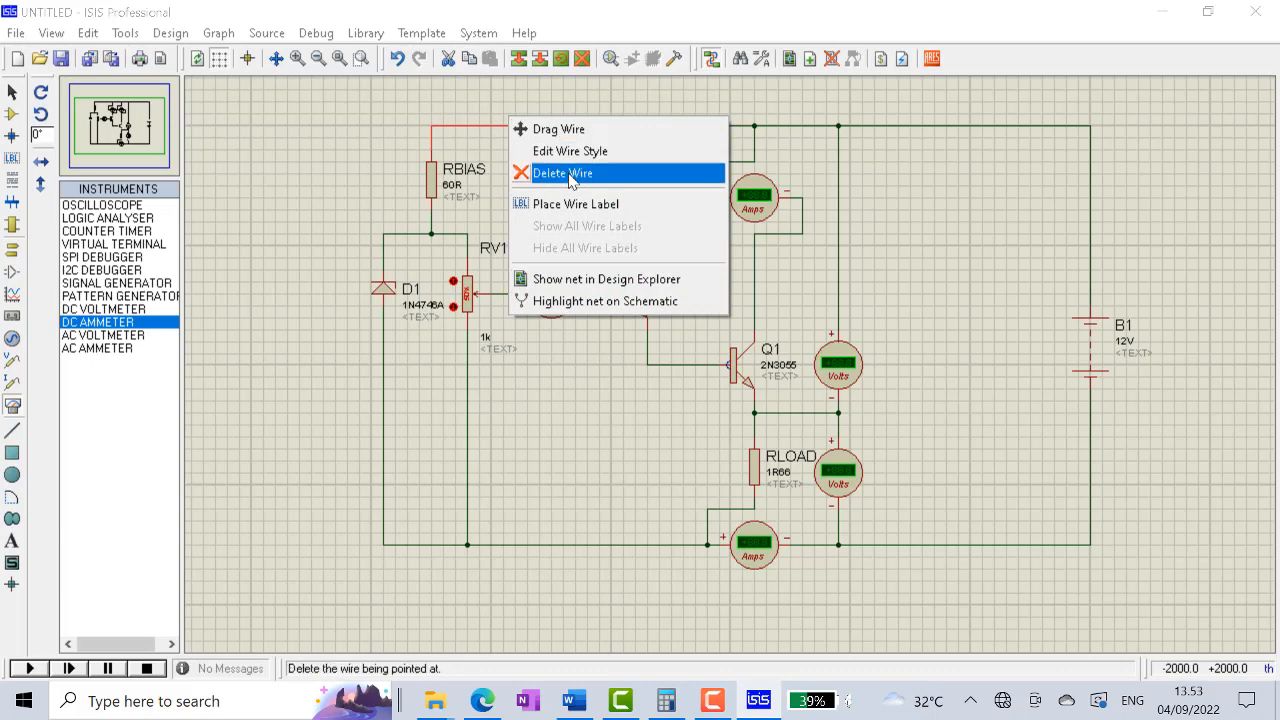
pyautogui.click(569, 174)
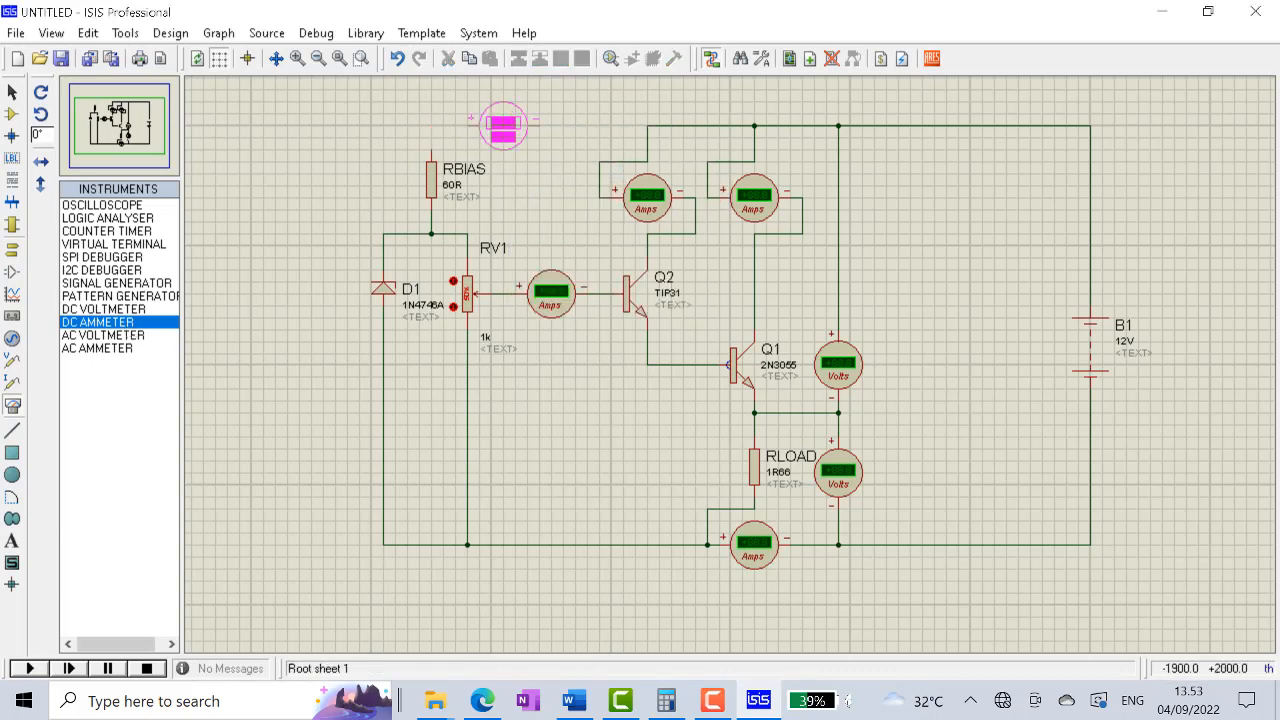
pyautogui.click(503, 125)
pyautogui.click(472, 120)
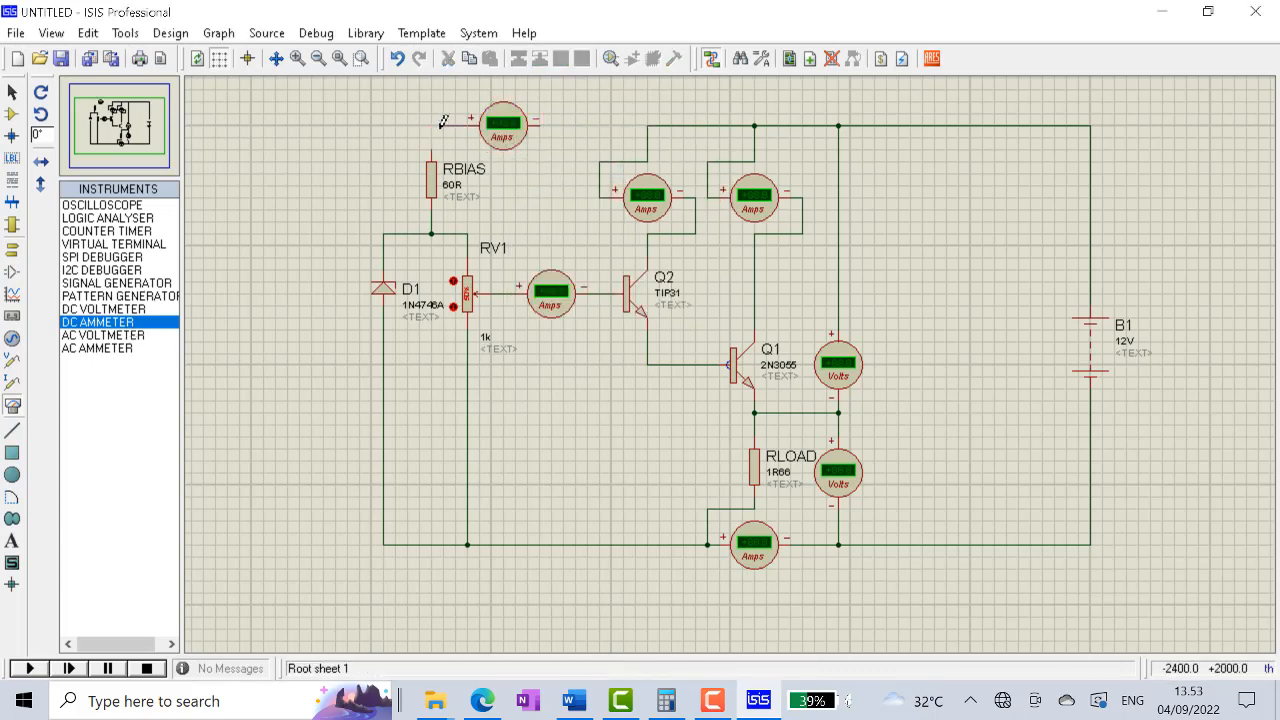
pyautogui.click(432, 135)
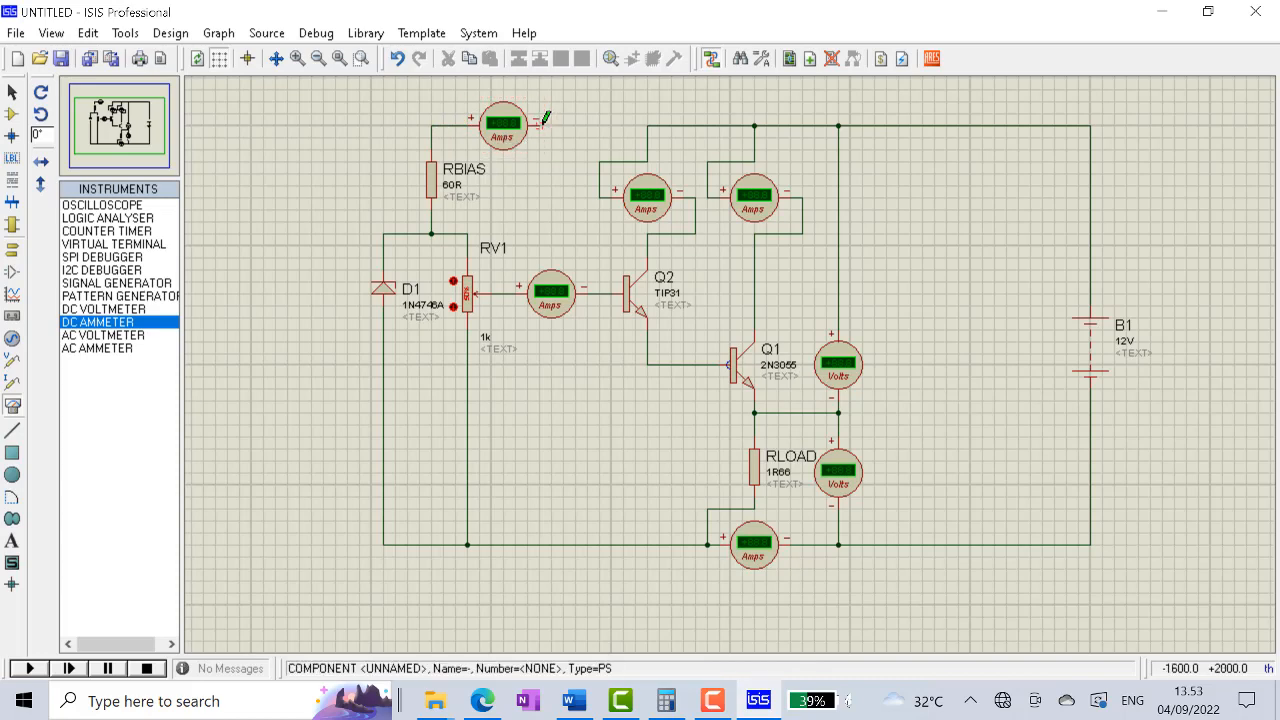
pyautogui.click(545, 121)
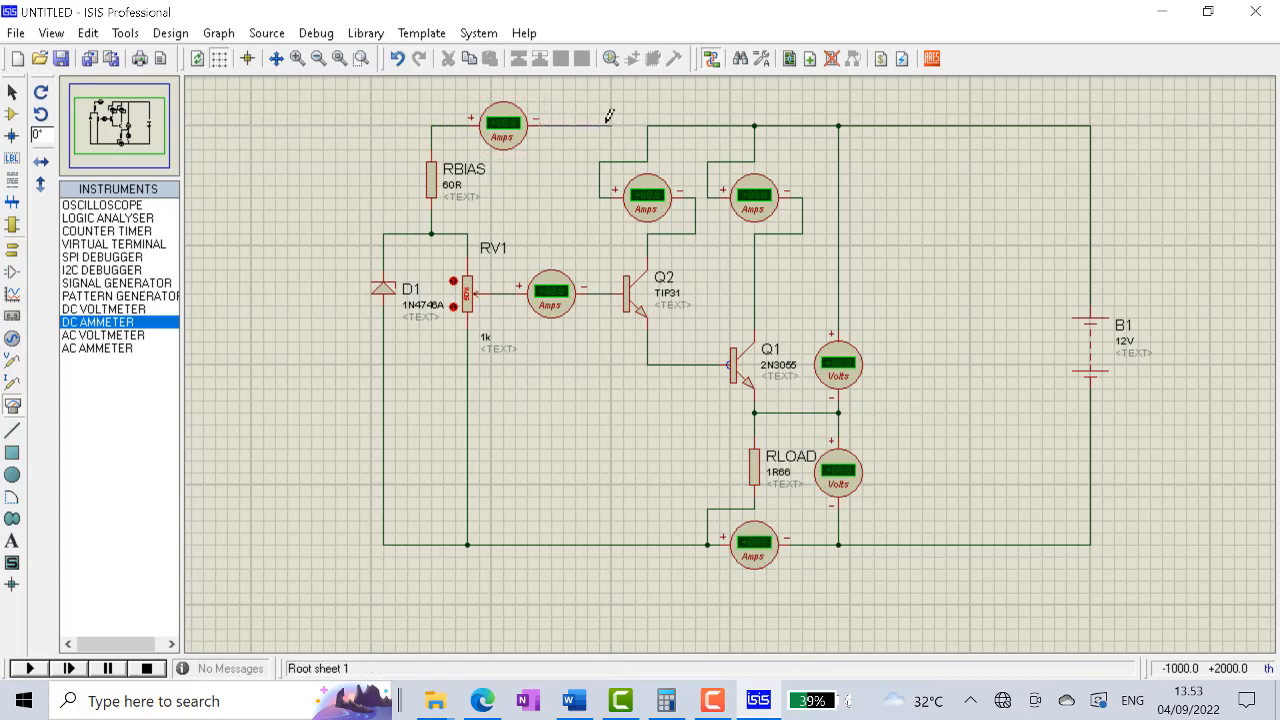
pyautogui.rightClick(455, 122)
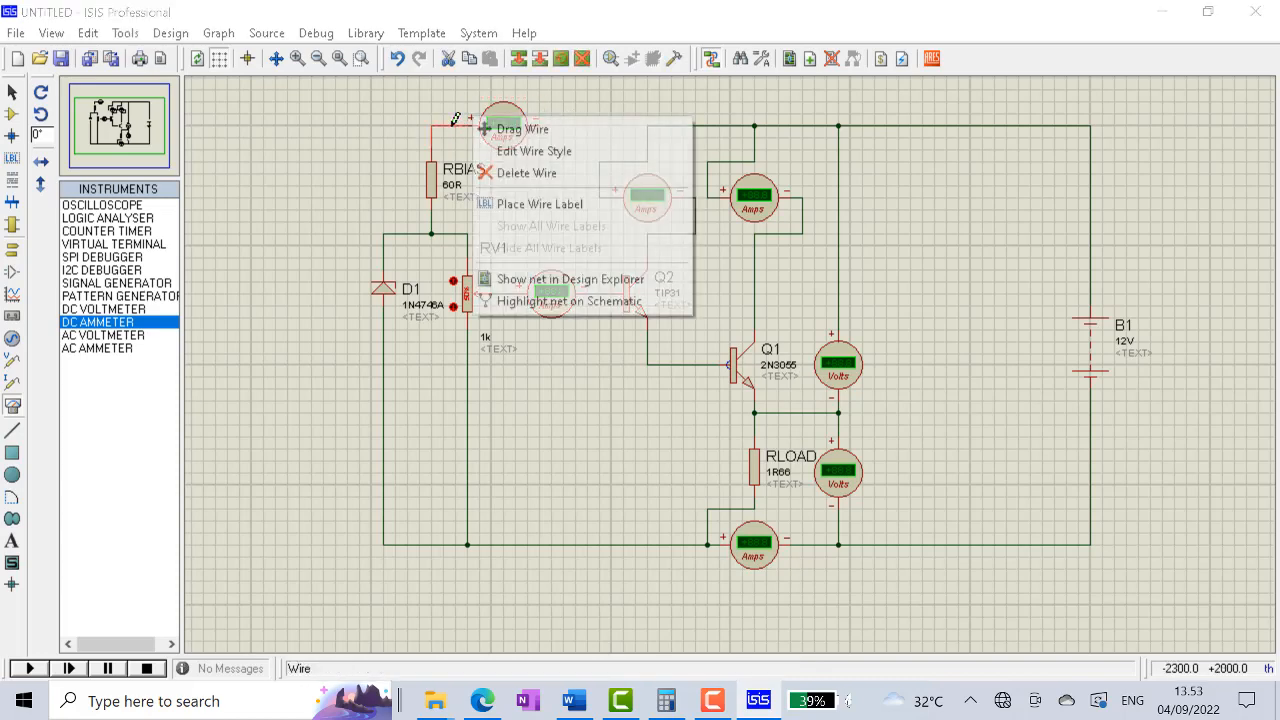
pyautogui.click(522, 174)
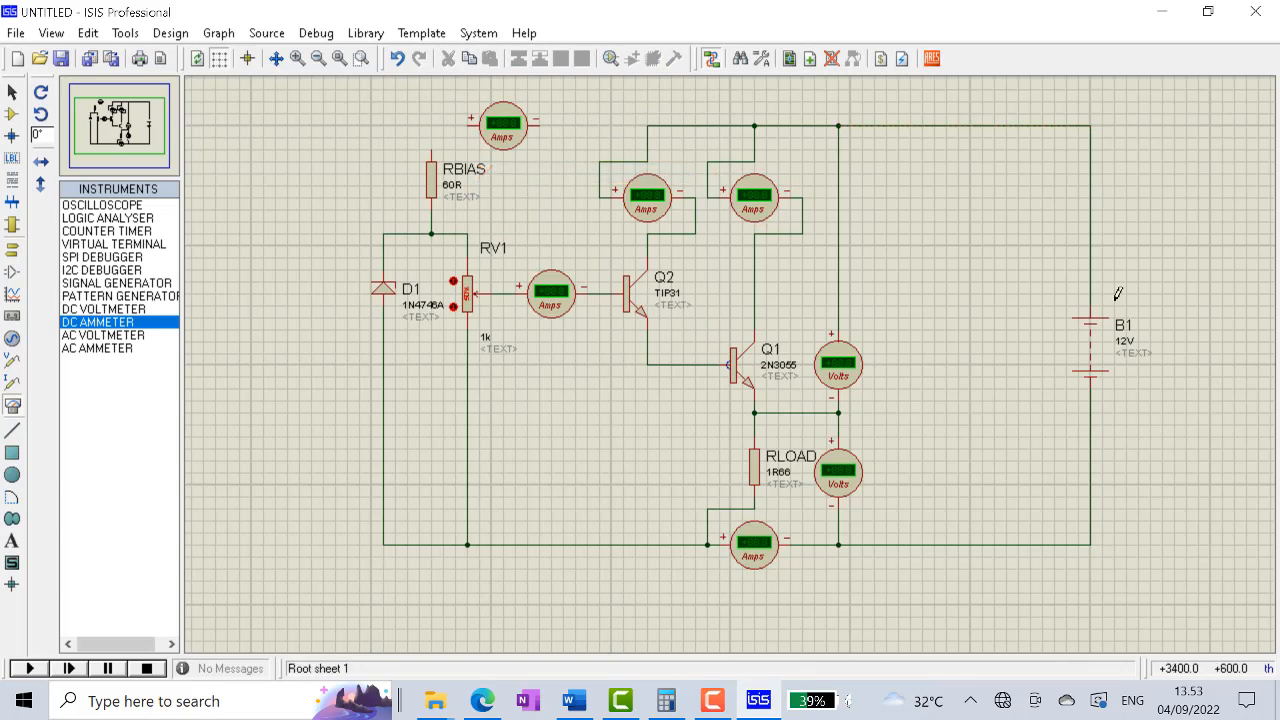
# Wire the RBIAS ammeter's positive terminal to the supply rail and move the ammeter slightly upward
pyautogui.click(461, 119)
pyautogui.click(649, 124)
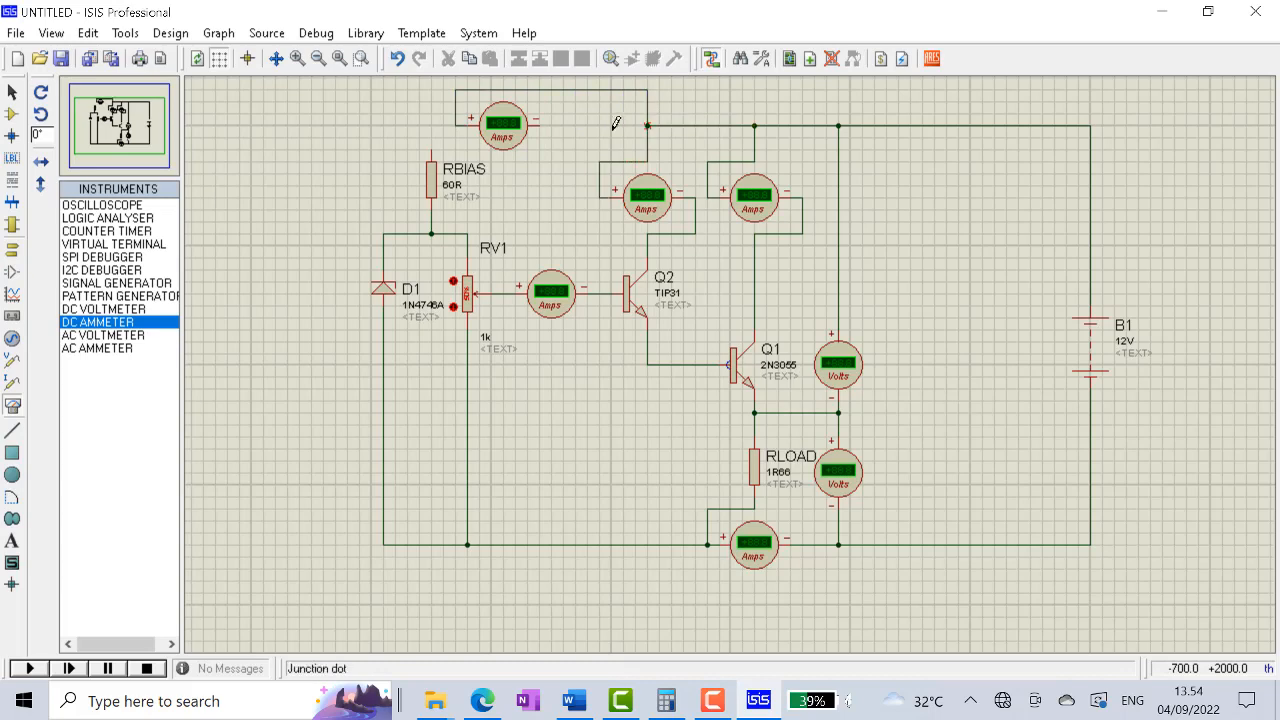
pyautogui.click(508, 132)
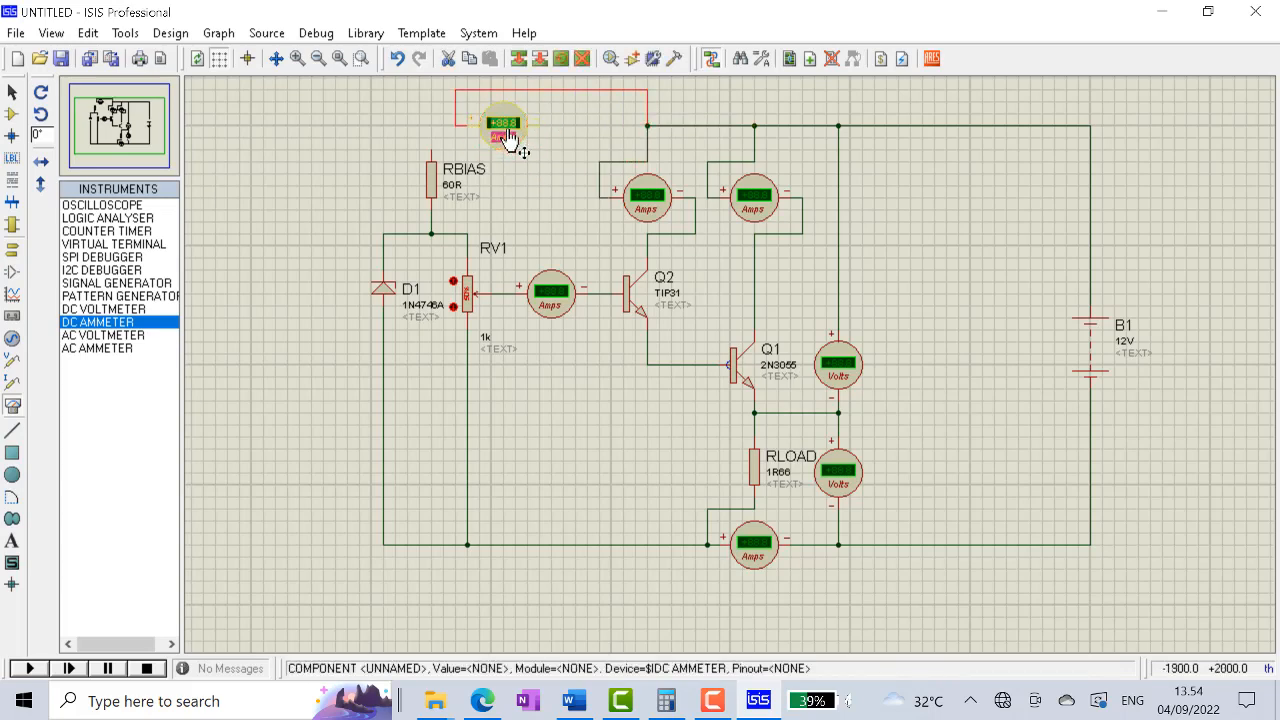
pyautogui.moveTo(508, 125); pyautogui.dragTo(505, 124)
pyautogui.click(511, 164)
# Redo the RBIAS ammeter's positive wire to the supply rail junction along a path above the meter, and wire its negative terminal to RBIAS
pyautogui.rightClick(572, 148)
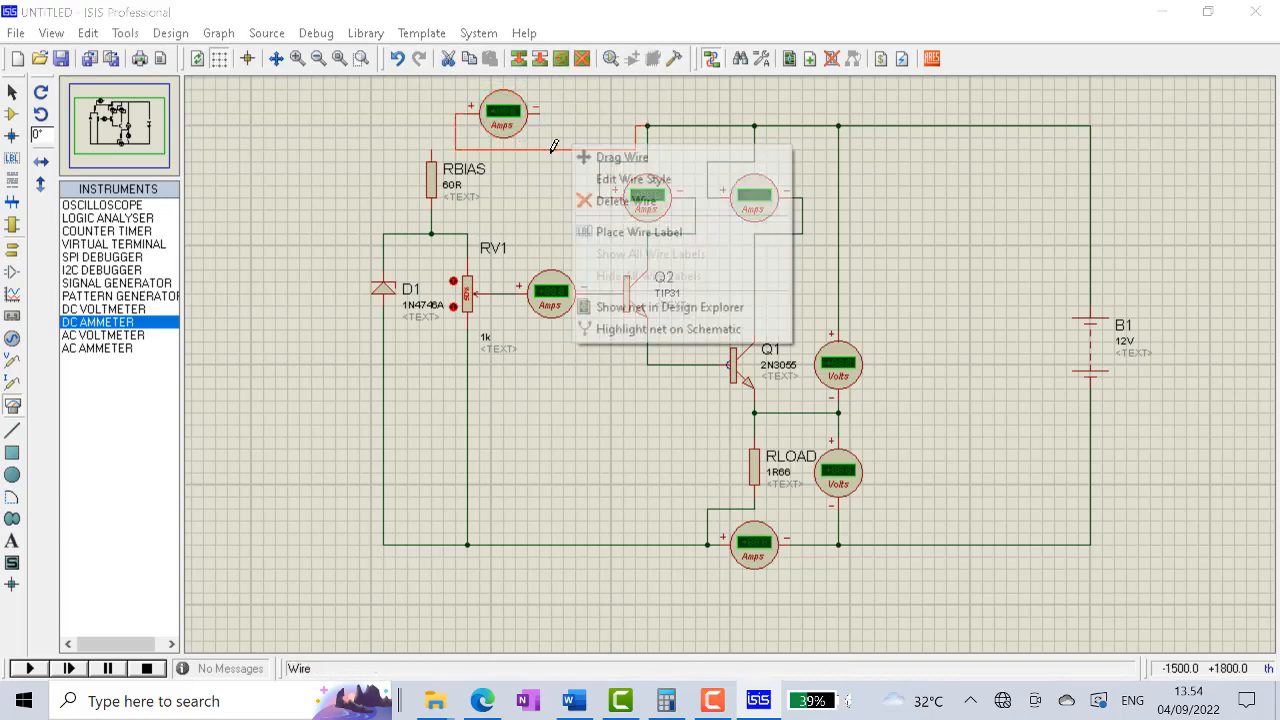
pyautogui.click(606, 201)
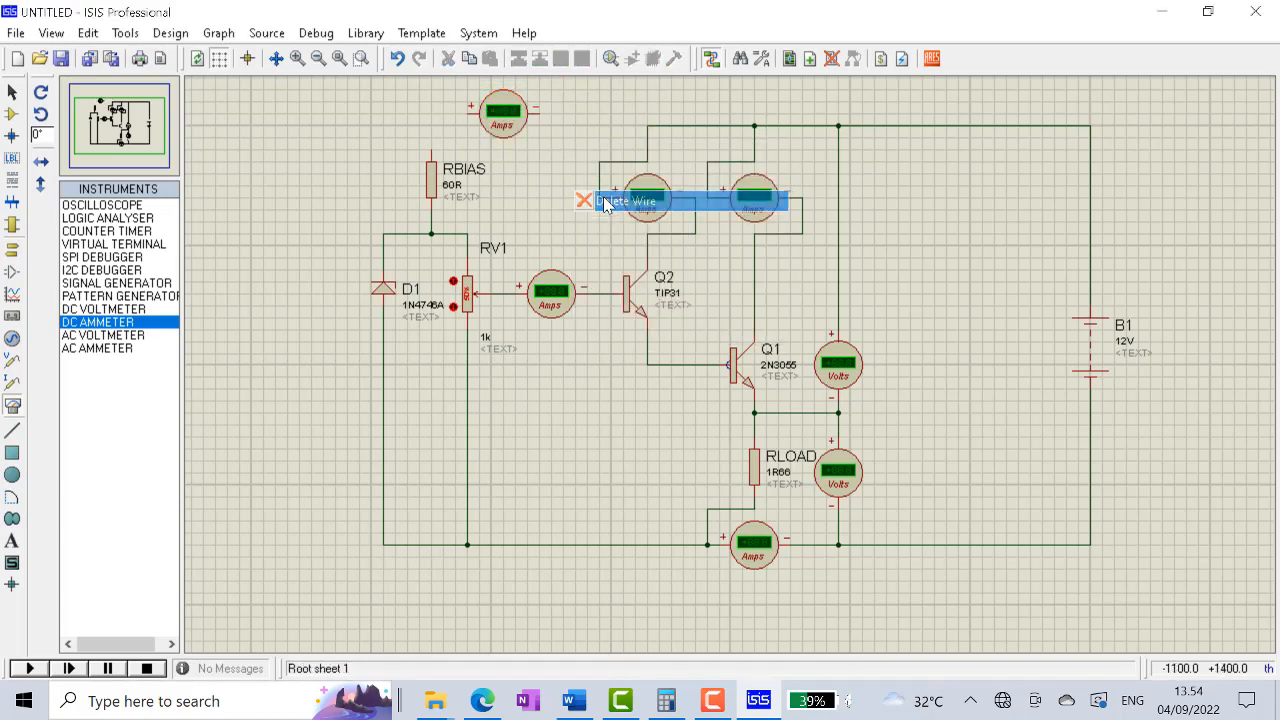
pyautogui.click(460, 113)
pyautogui.click(647, 125)
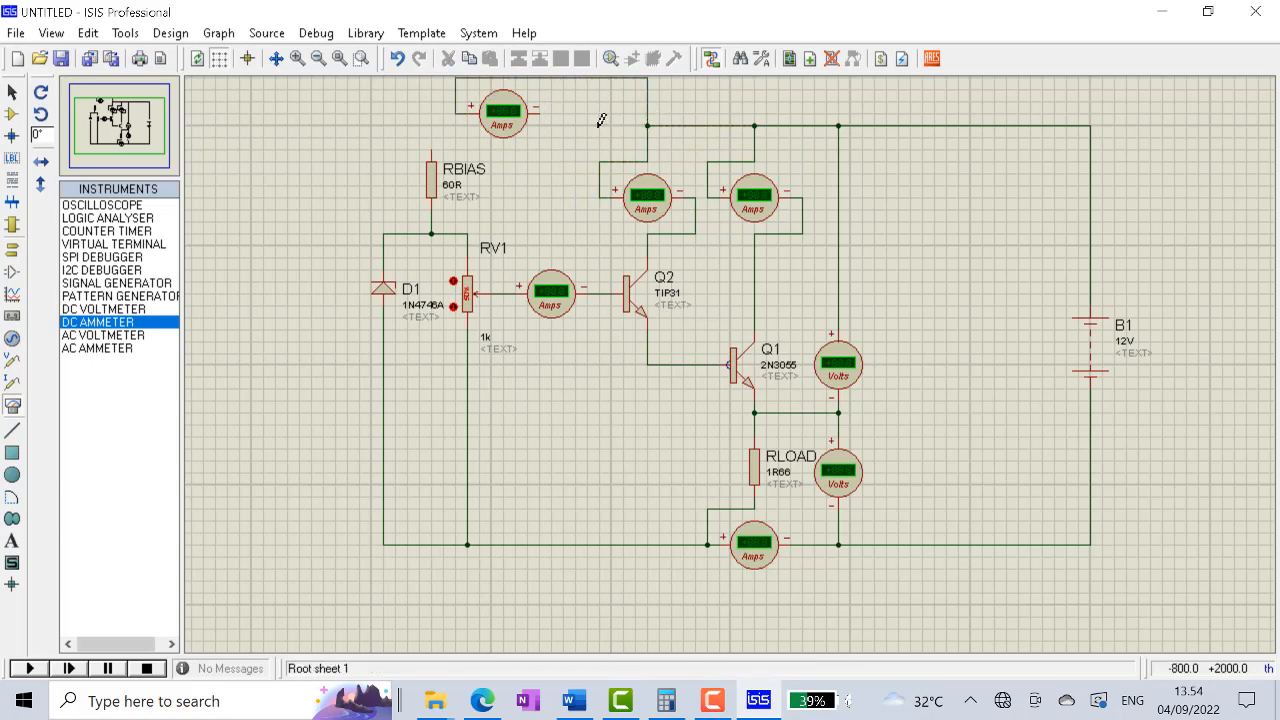
pyautogui.click(547, 109)
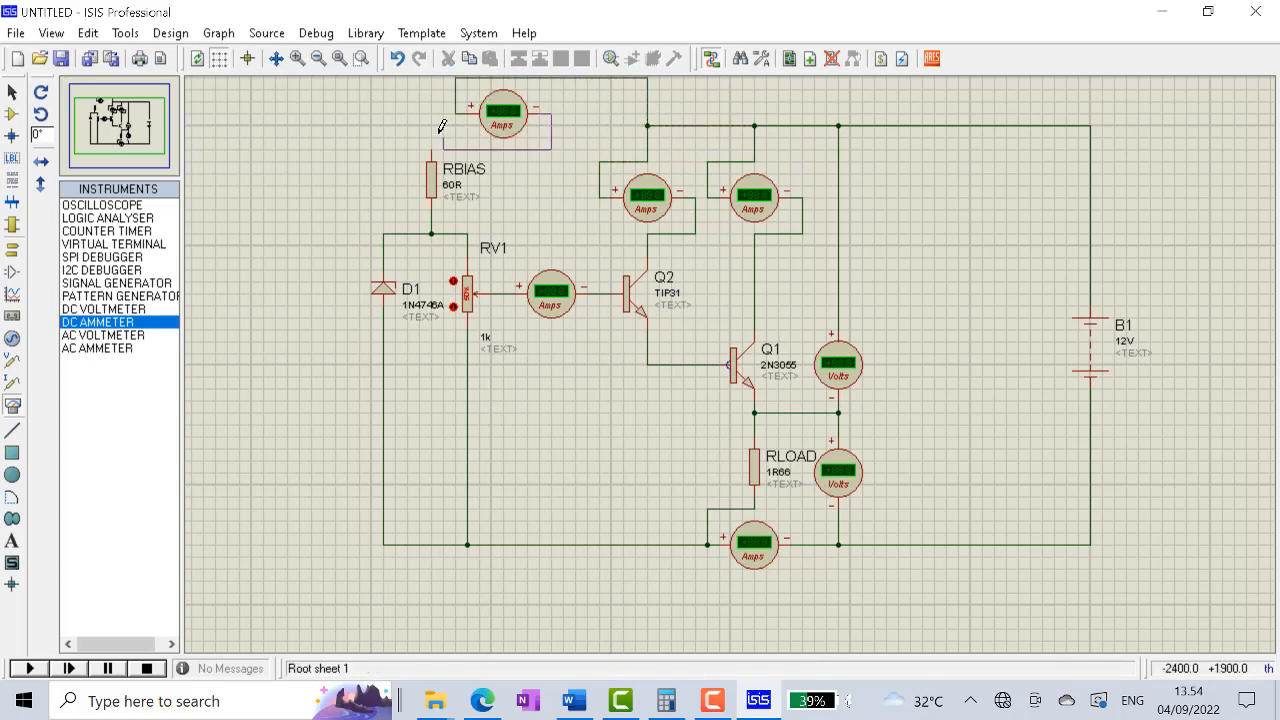
pyautogui.click(432, 138)
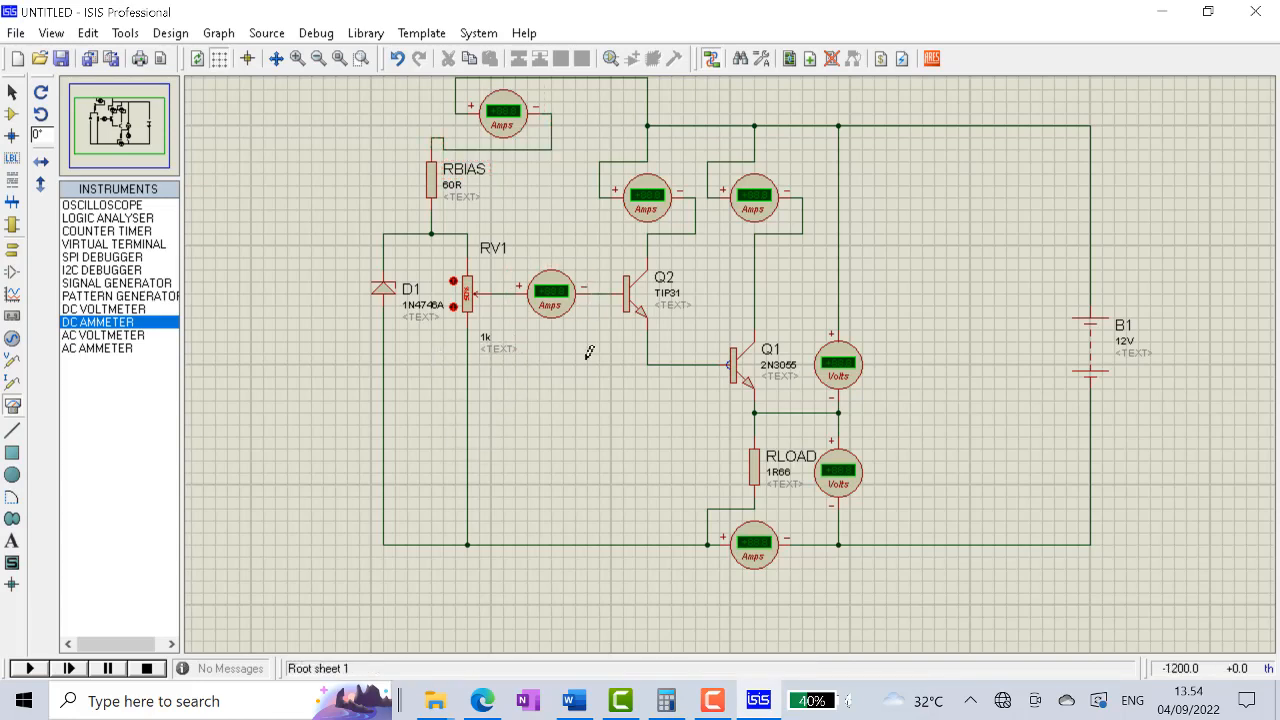
# Place a DC voltmeter below the TIP31's base line and wire its positive terminal to the base and its negative terminal to the lower rail
pyautogui.click(103, 309)
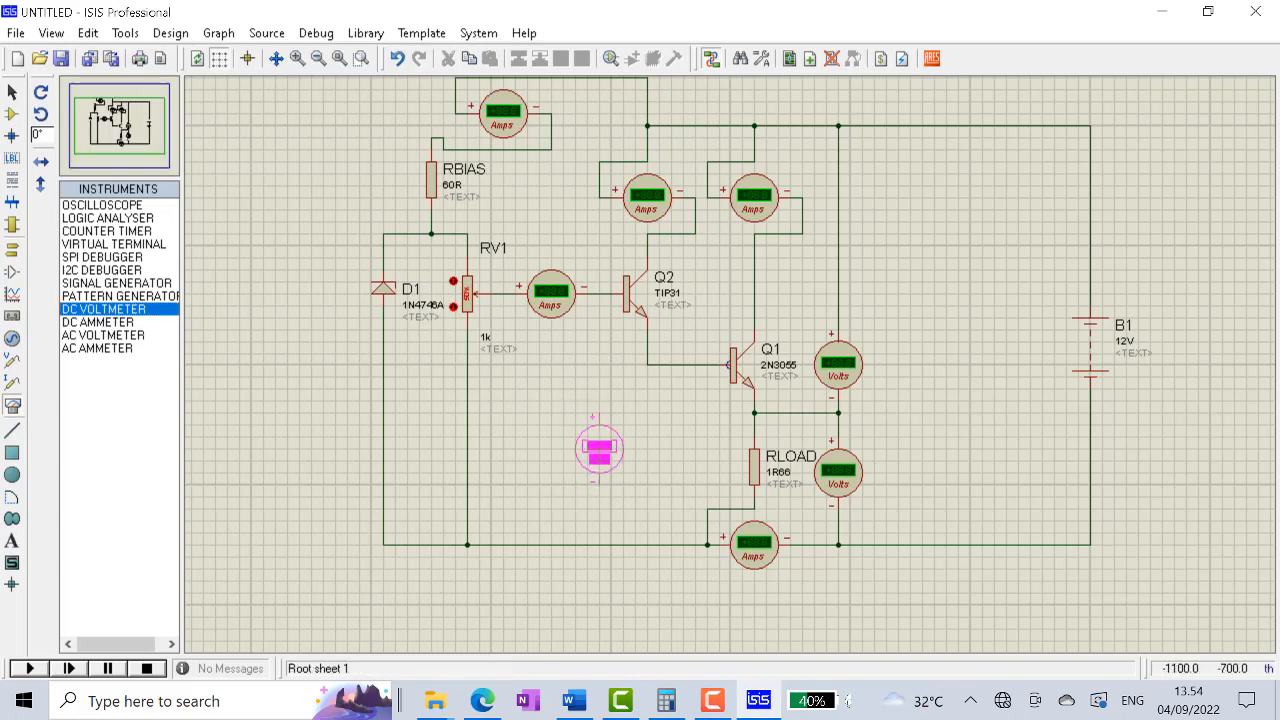
pyautogui.click(599, 450)
pyautogui.click(598, 412)
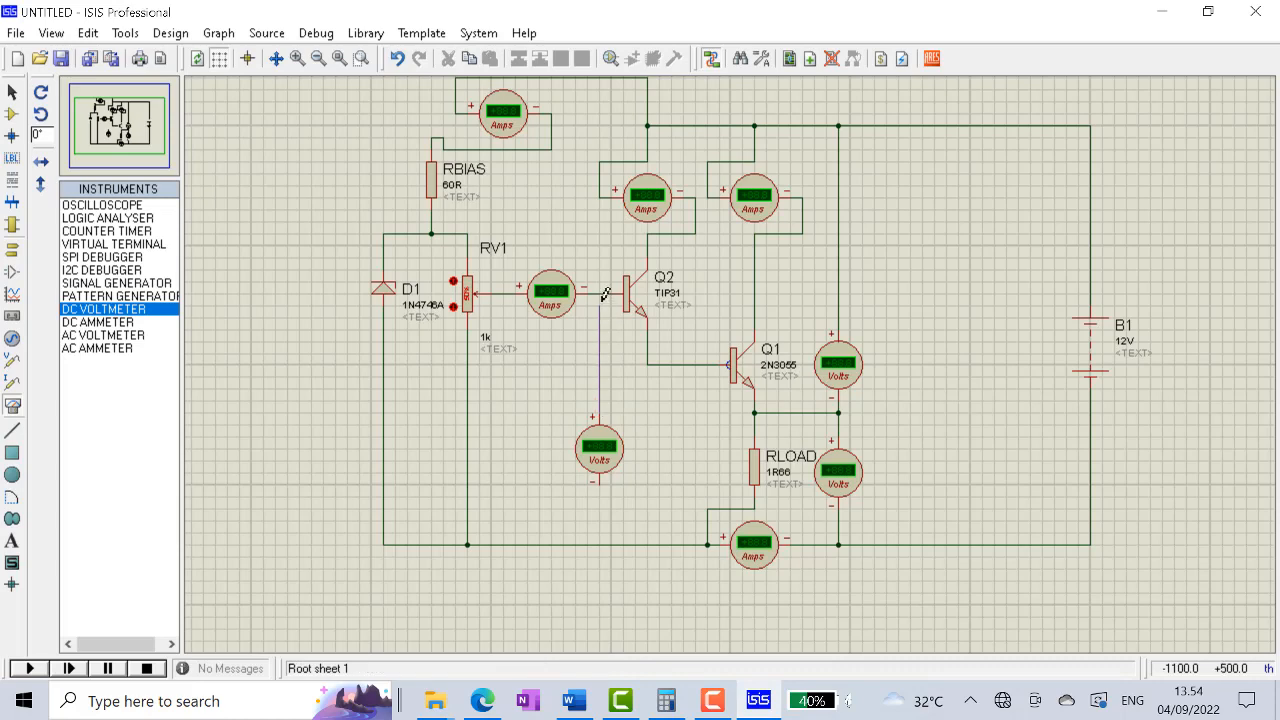
pyautogui.click(598, 293)
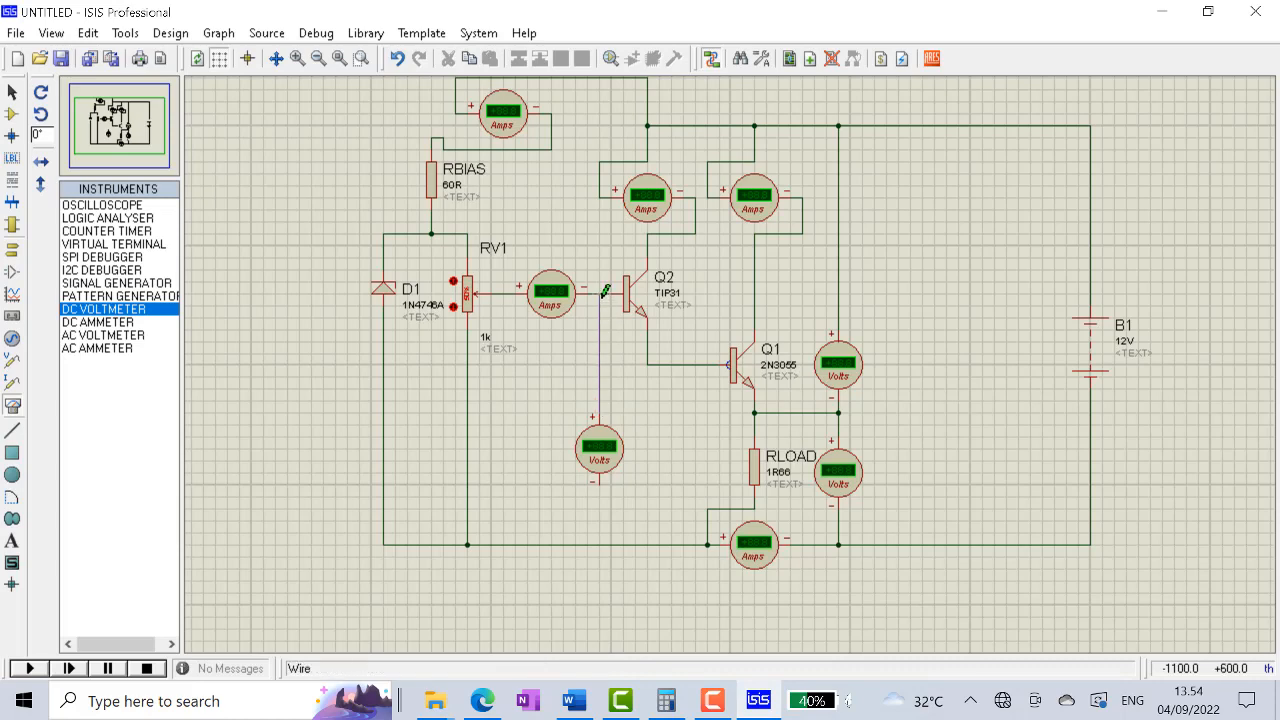
pyautogui.click(599, 484)
pyautogui.click(599, 545)
# Move potentiometer RV1's wiper to its upper end and set its resistance to 10k
pyautogui.click(524, 299)
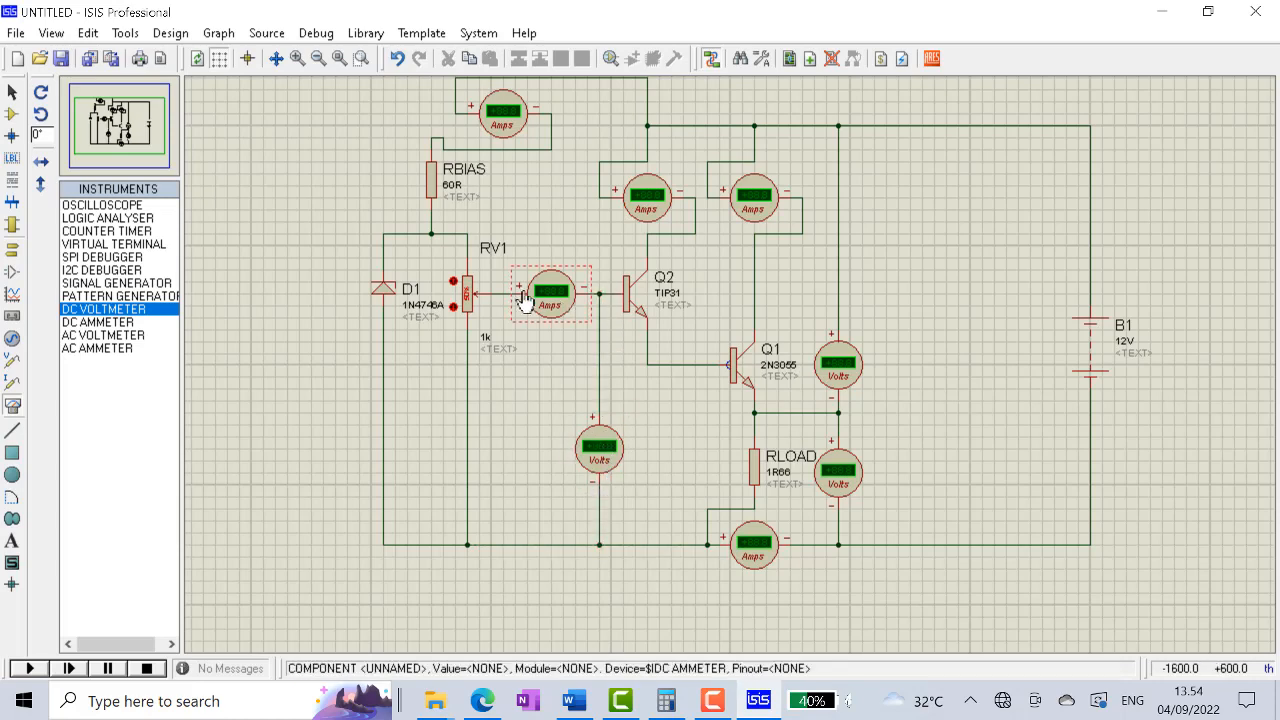
pyautogui.click(466, 284)
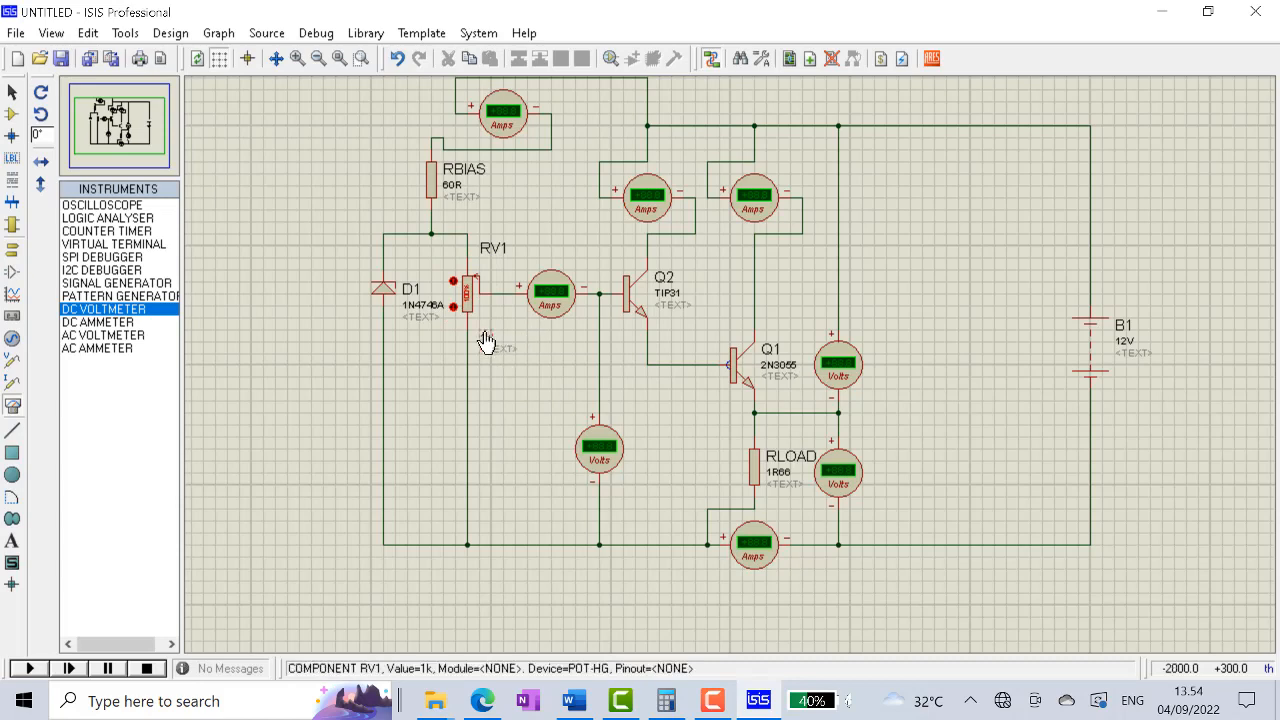
pyautogui.rightClick(470, 308)
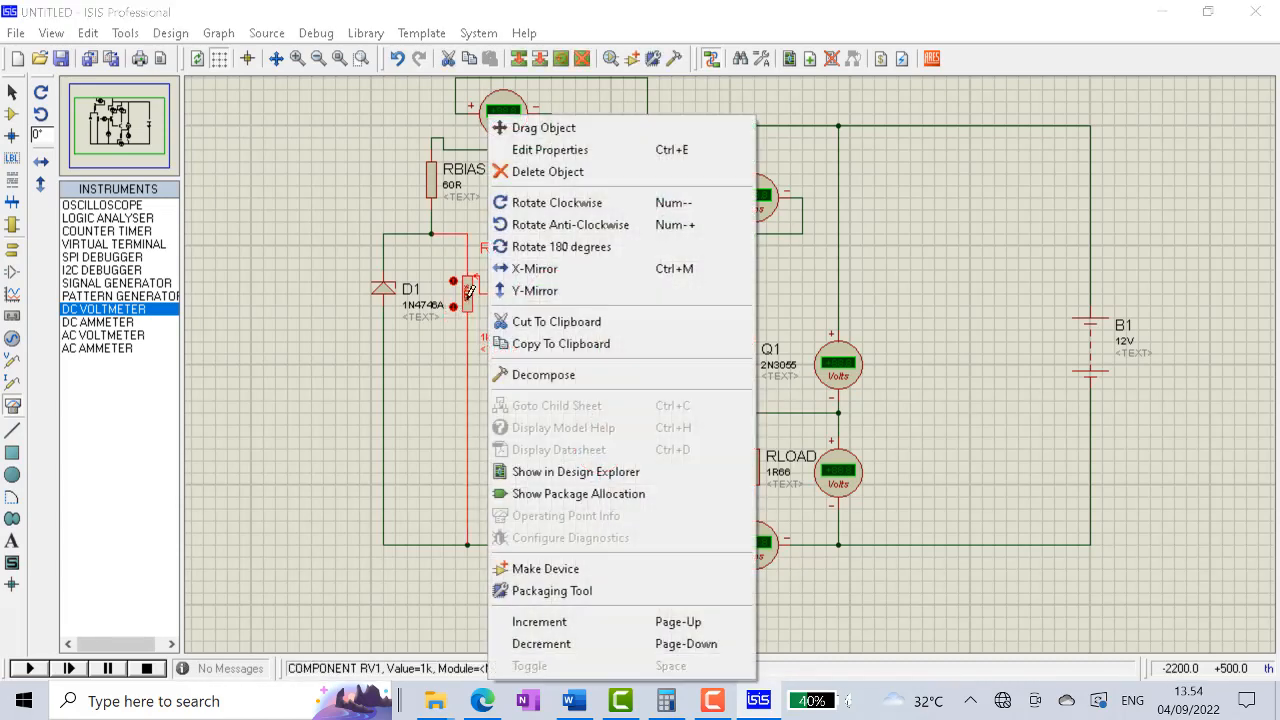
pyautogui.click(549, 148)
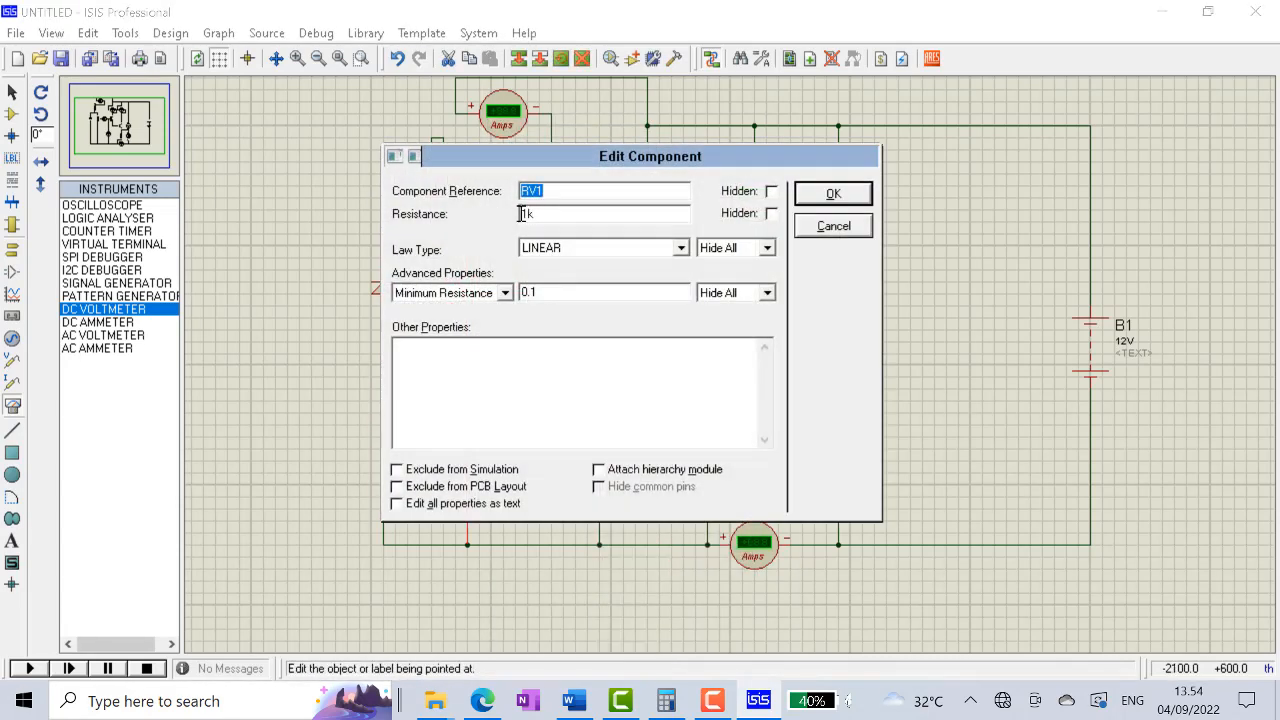
pyautogui.click(527, 215)
pyautogui.click(833, 194)
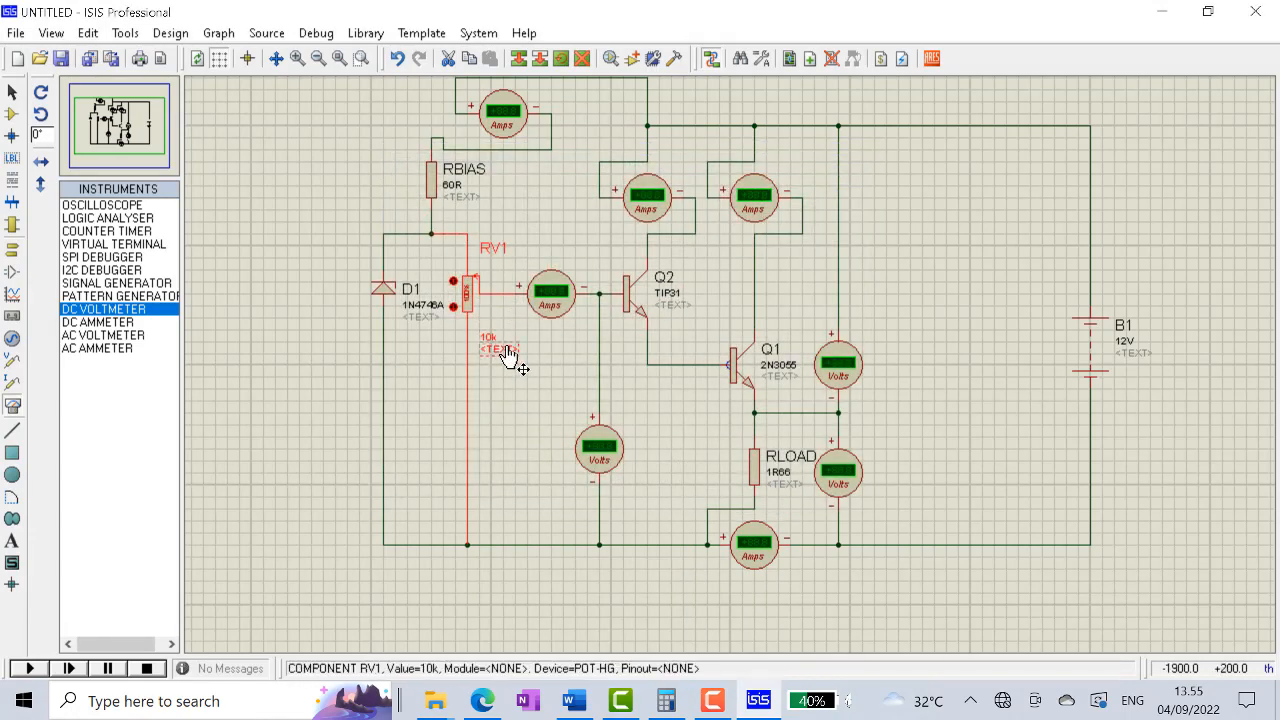
pyautogui.click(431, 370)
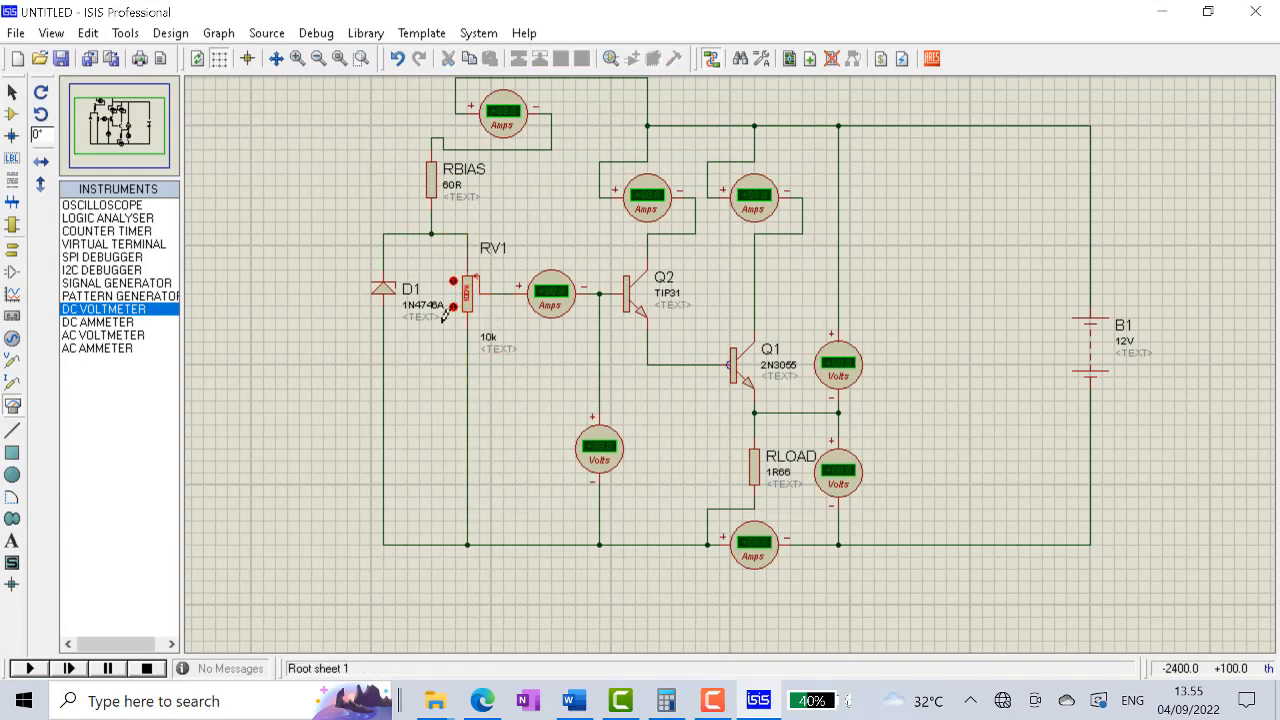
# Set battery B1's voltage to 22V, then run the simulation to check the meters and stop it
pyautogui.rightClick(1089, 387)
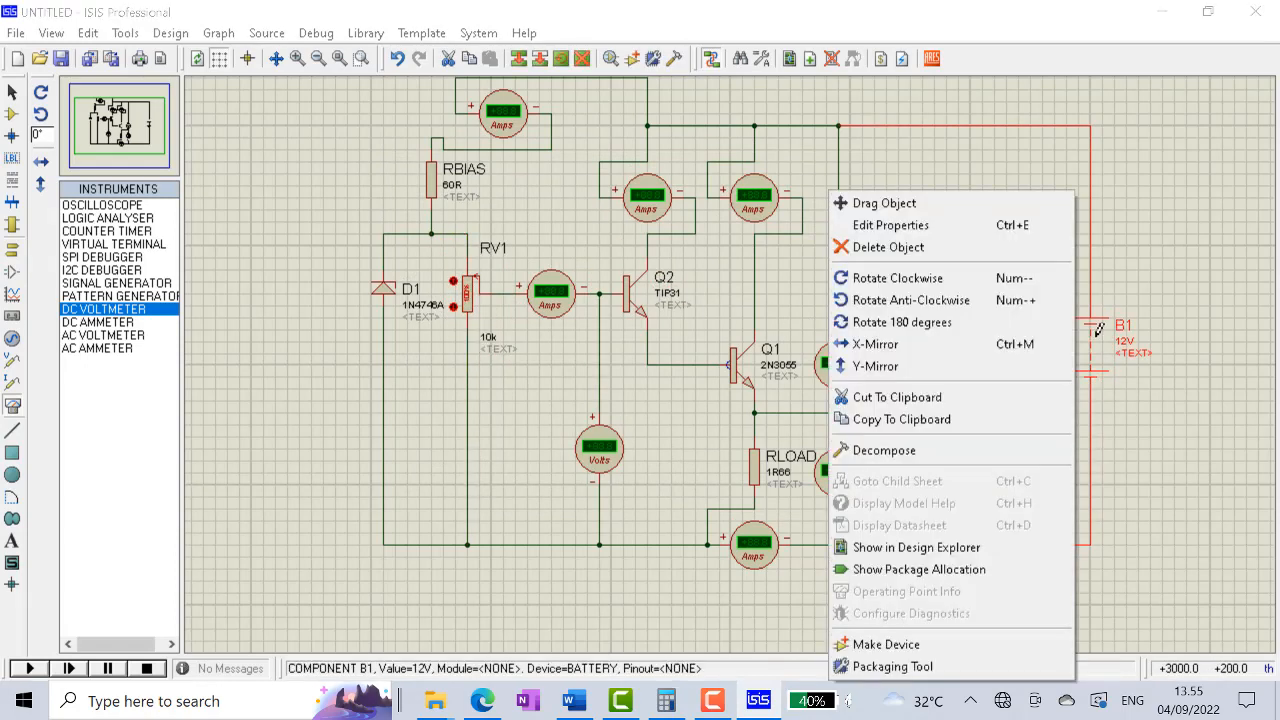
pyautogui.click(913, 226)
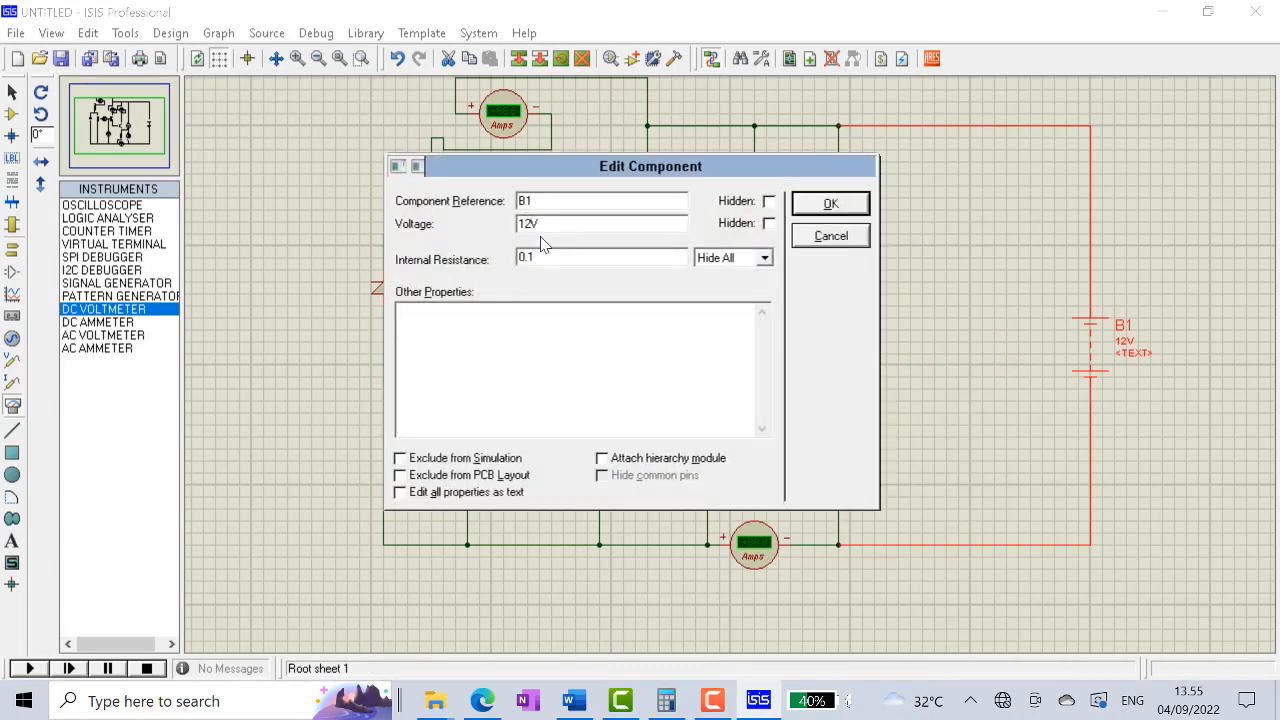
pyautogui.click(800, 214)
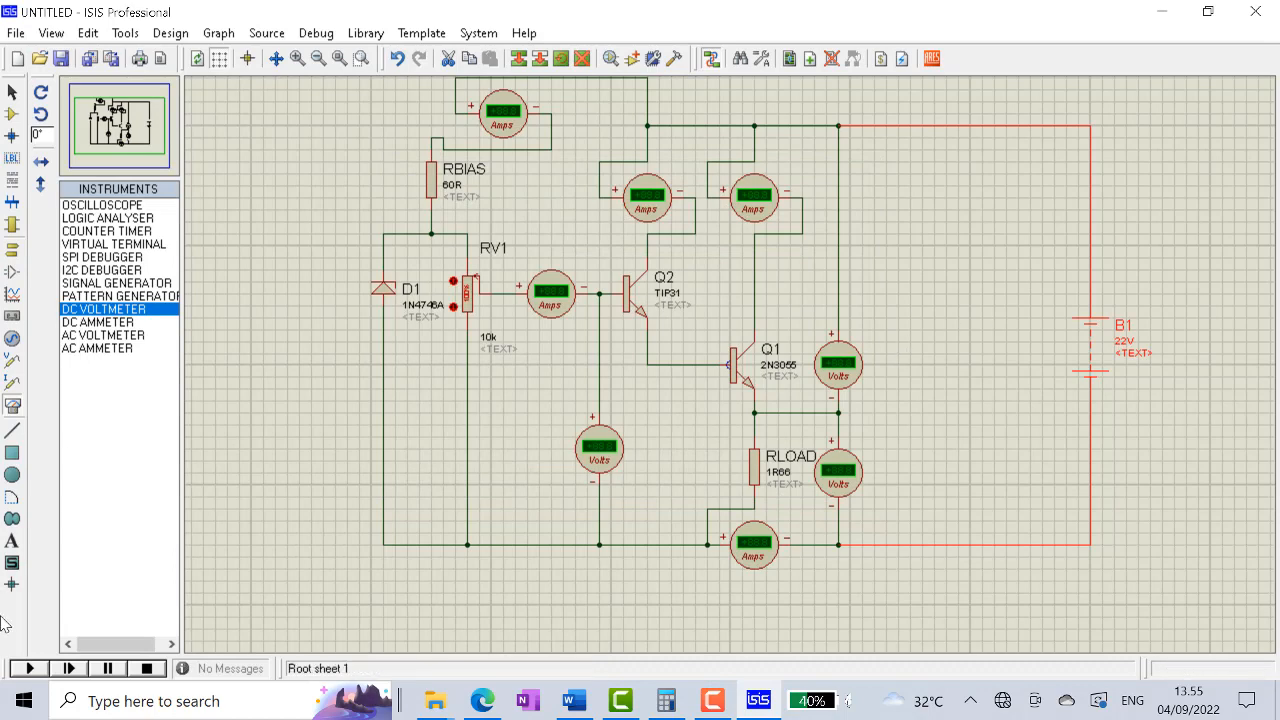
pyautogui.click(30, 668)
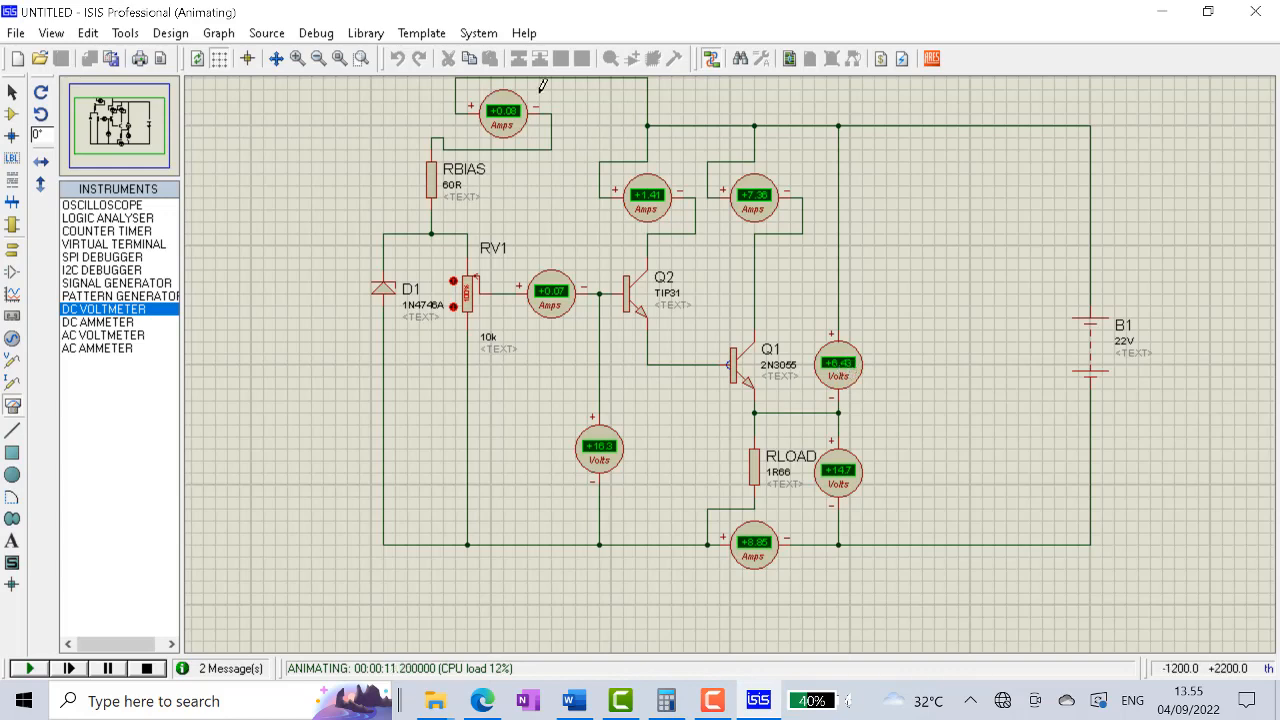
pyautogui.click(146, 668)
pyautogui.click(712, 701)
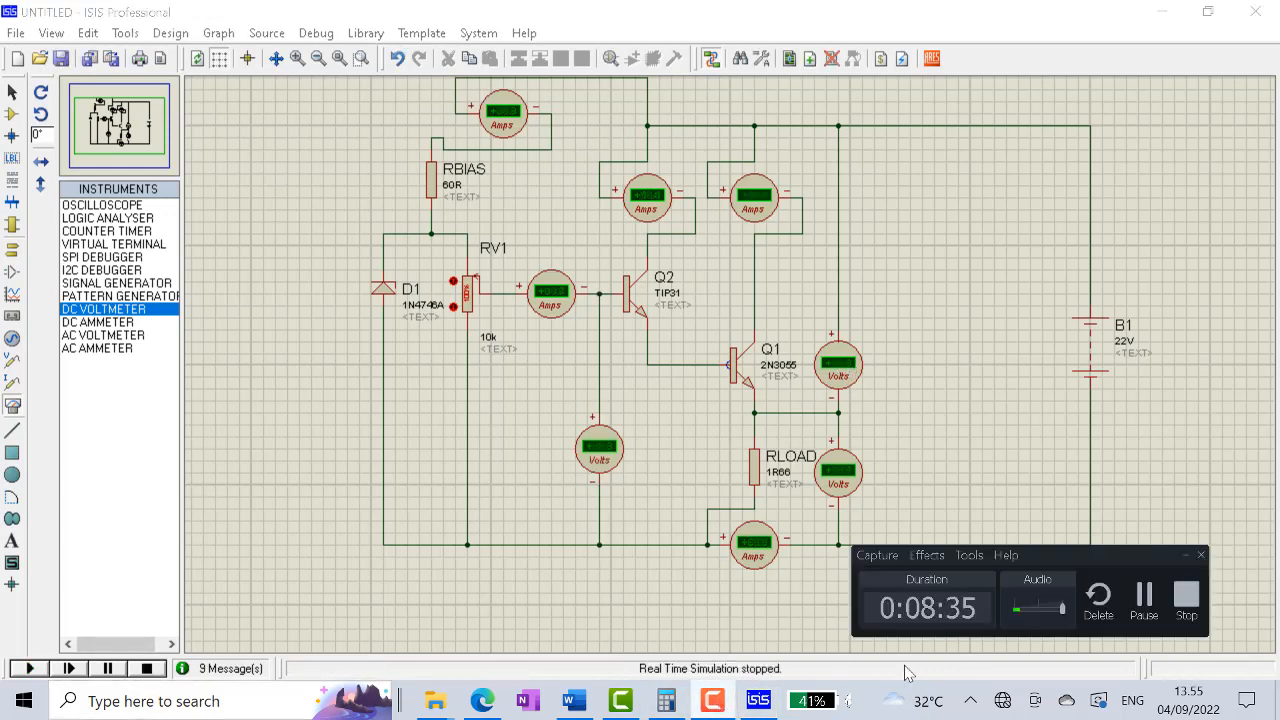
pyautogui.click(1145, 597)
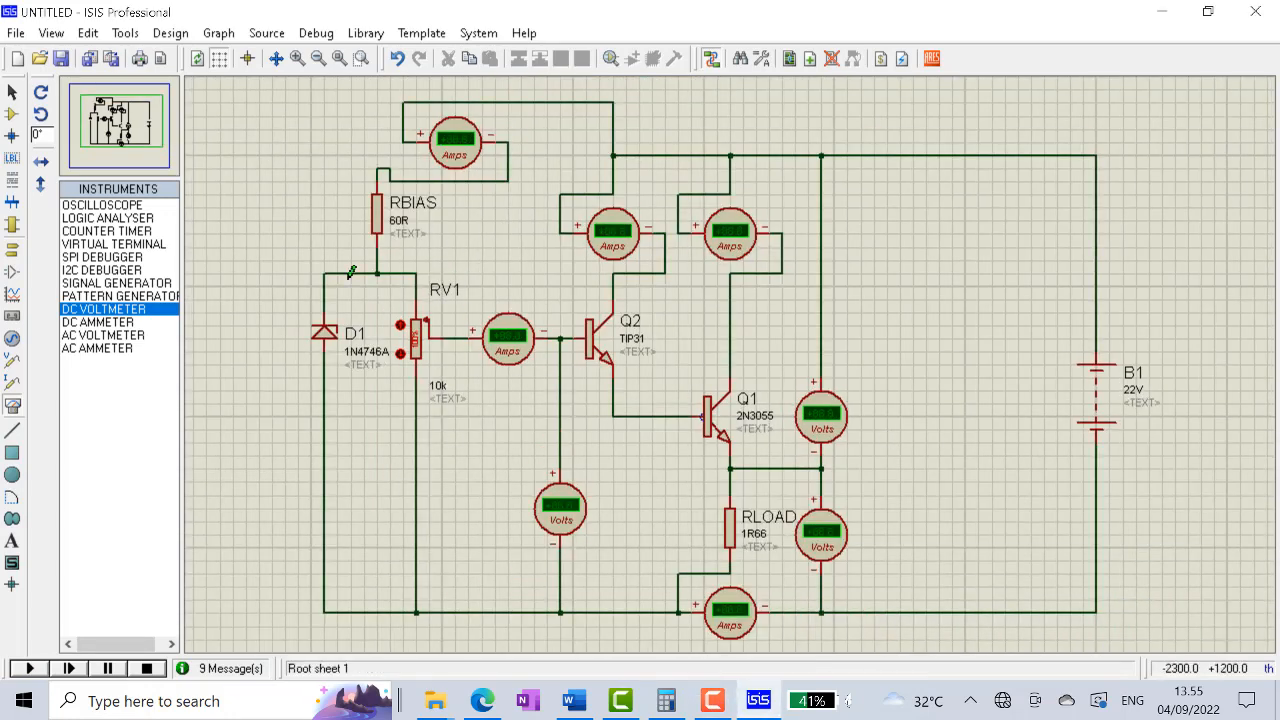
# Run the regulator simulation again, examine the ammeters and voltmeters, and stop it
pyautogui.click(27, 668)
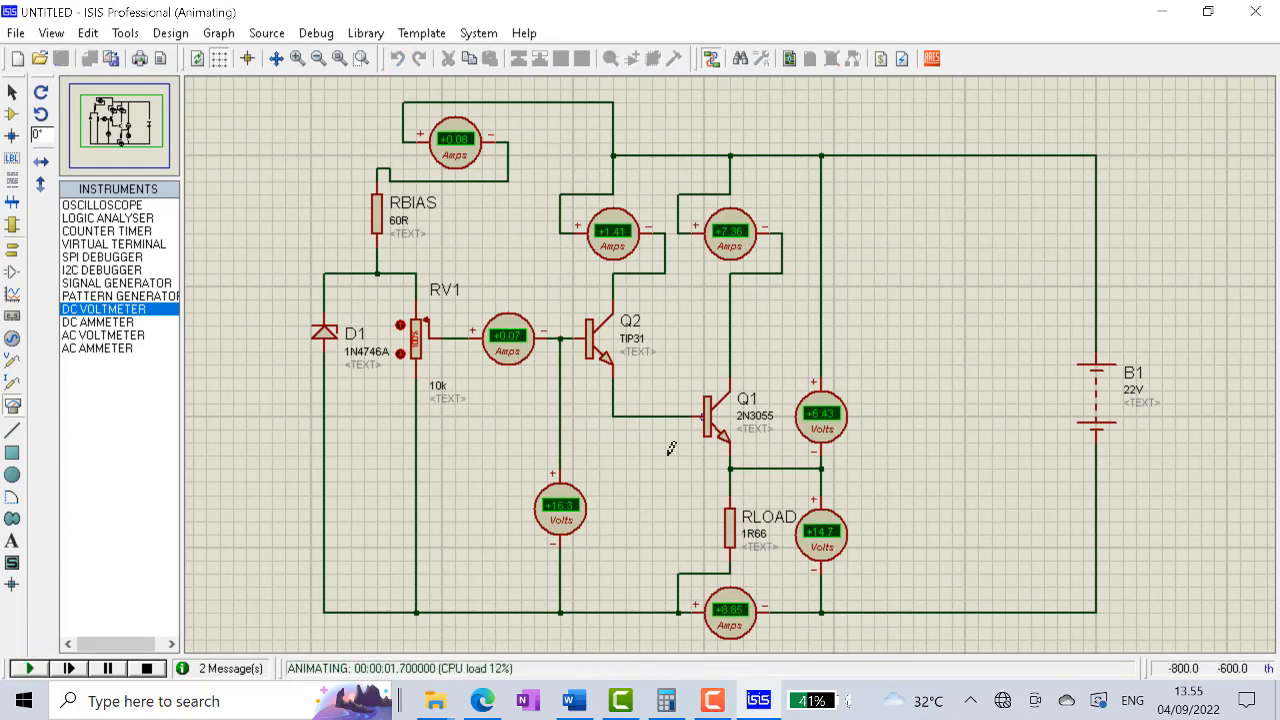
pyautogui.click(146, 668)
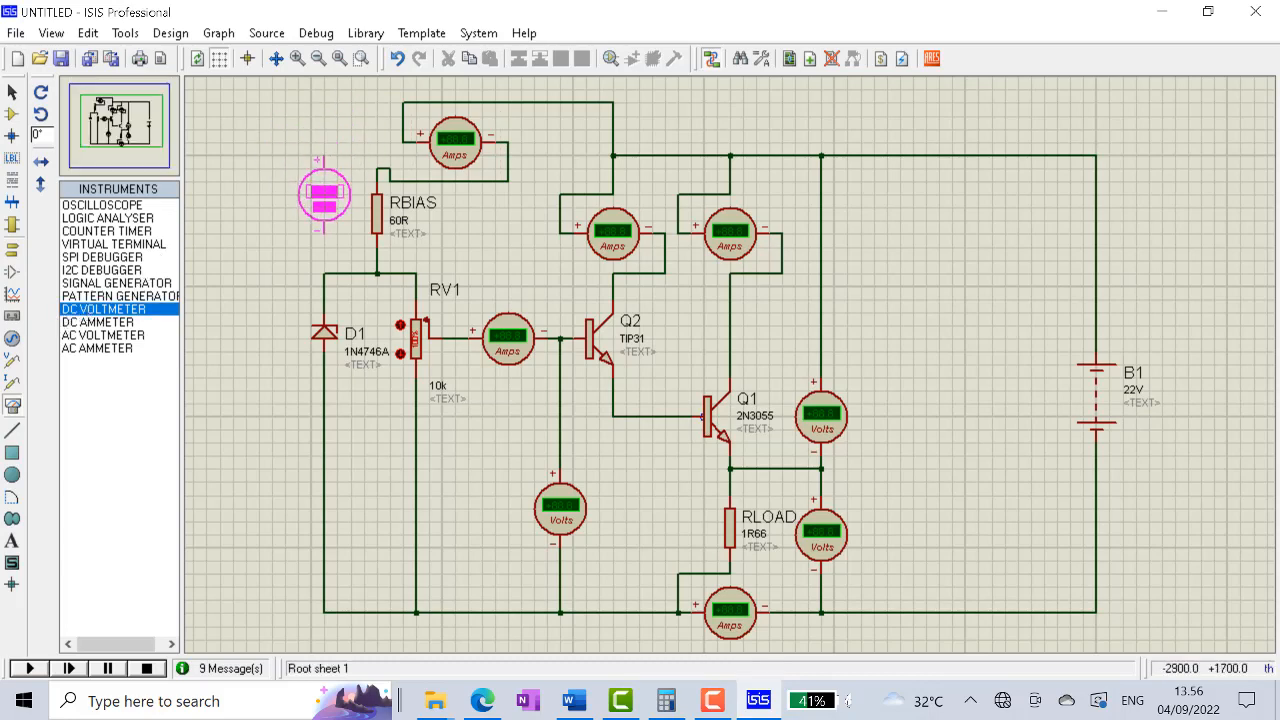
# Place a DC voltmeter beside RBIAS and wire it from the RBIAS ammeter's supply line to the node below RBIAS
pyautogui.click(324, 195)
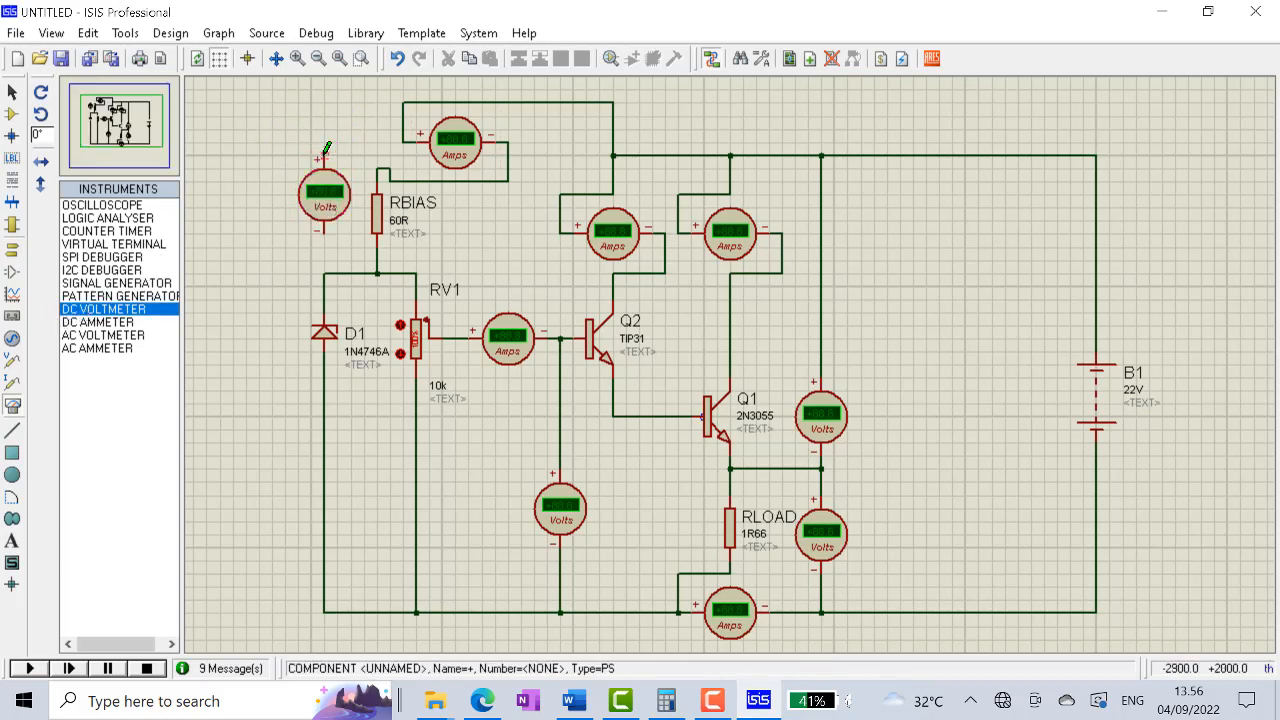
pyautogui.click(324, 152)
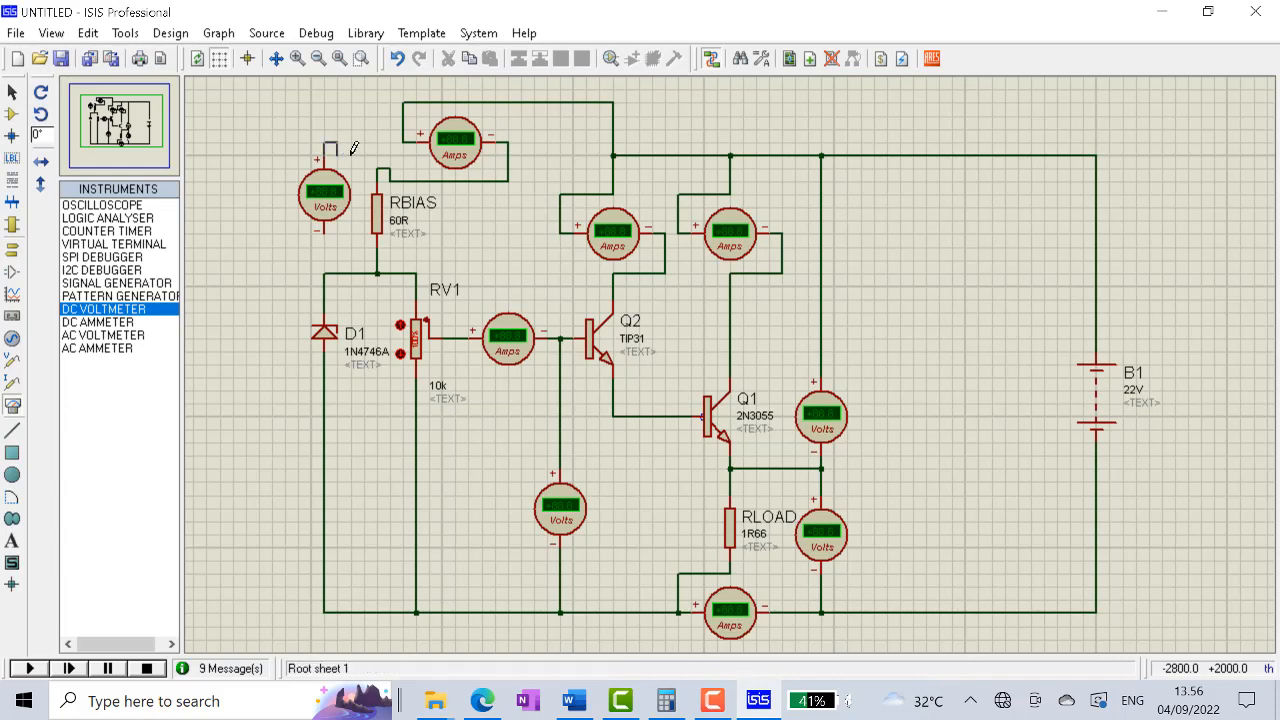
pyautogui.click(405, 100)
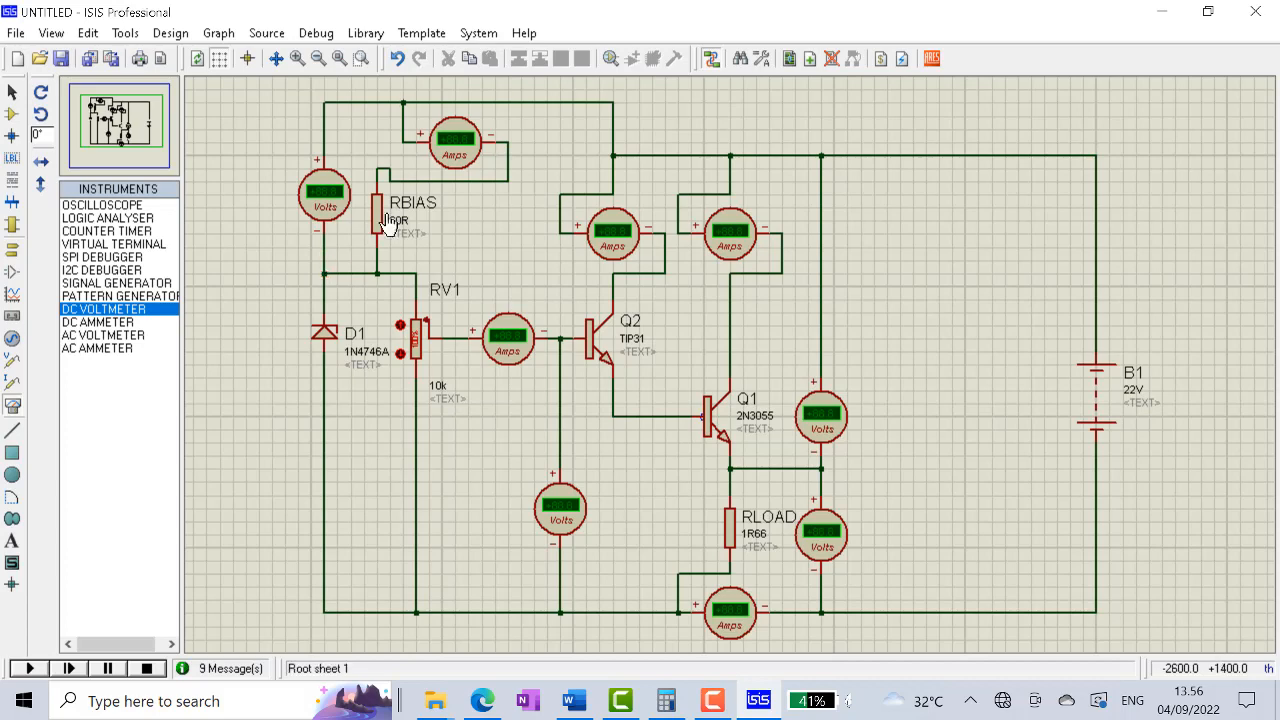
# Set the display range of the RBIAS ammeter to Milliamps
pyautogui.rightClick(459, 155)
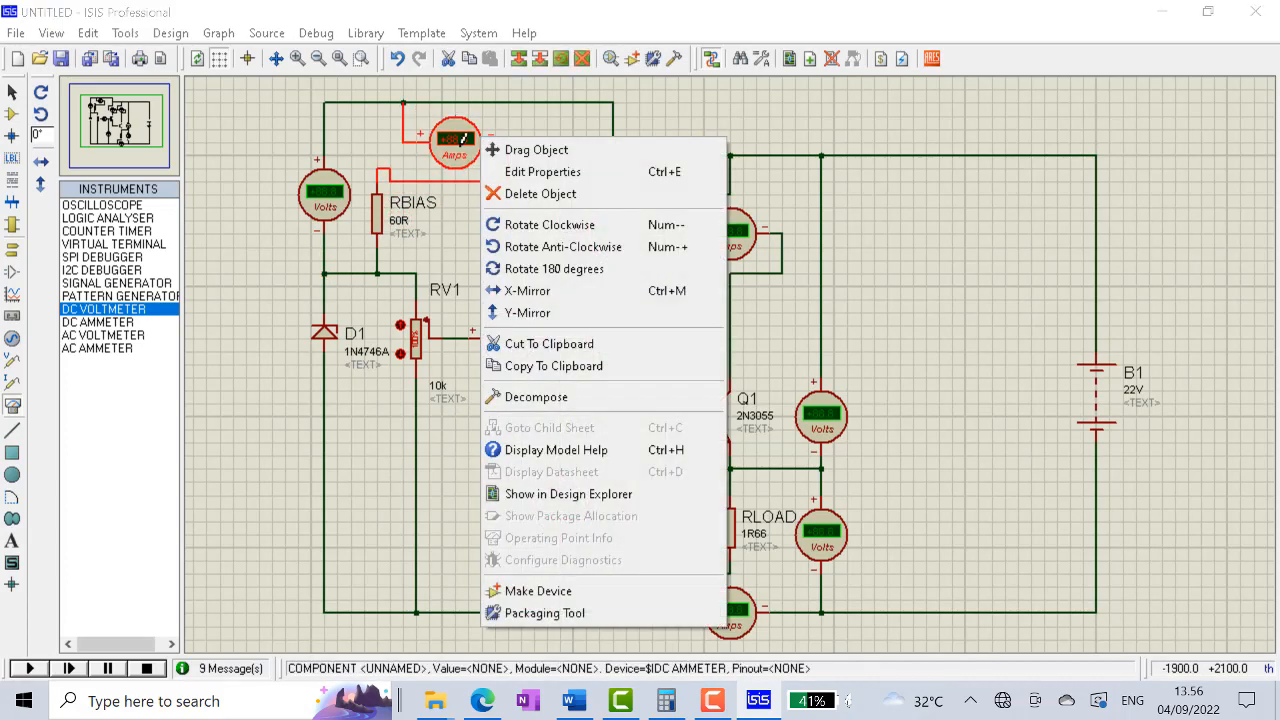
pyautogui.click(524, 172)
pyautogui.click(555, 259)
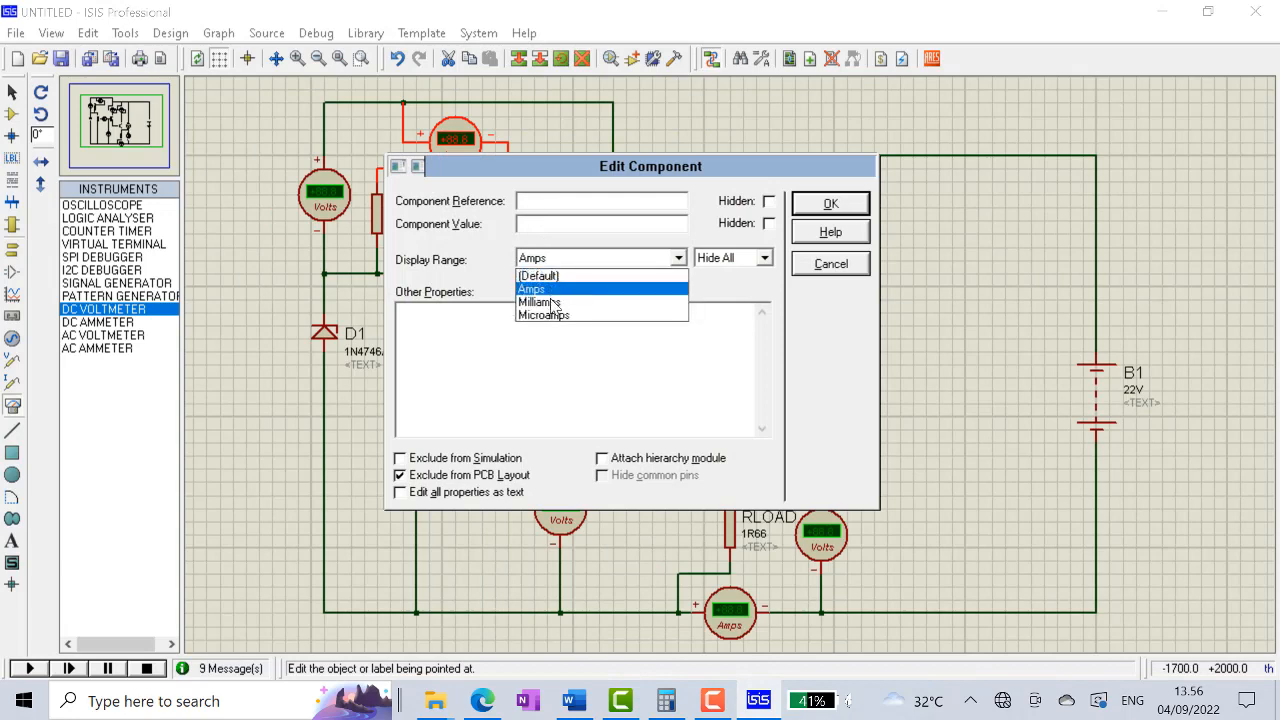
pyautogui.click(552, 304)
pyautogui.click(830, 204)
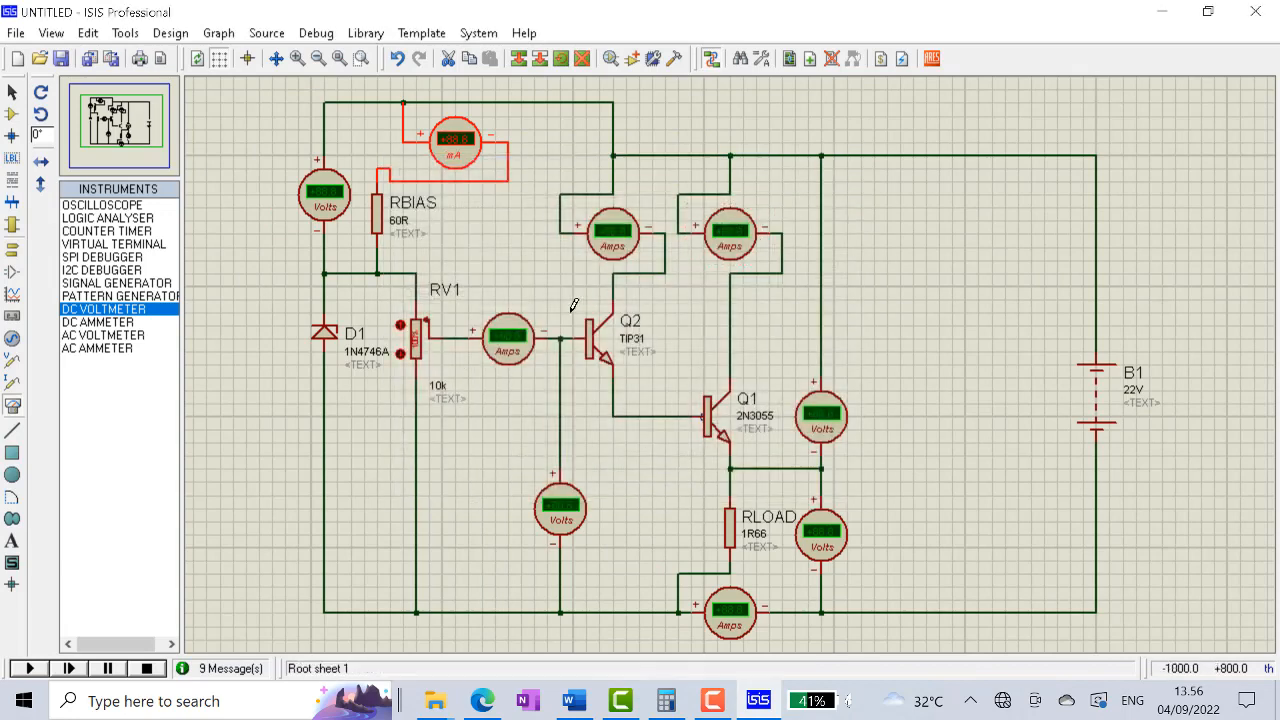
# Set the display range of the ammeter feeding the TIP31's base to Milliamps
pyautogui.rightClick(520, 343)
pyautogui.click(600, 229)
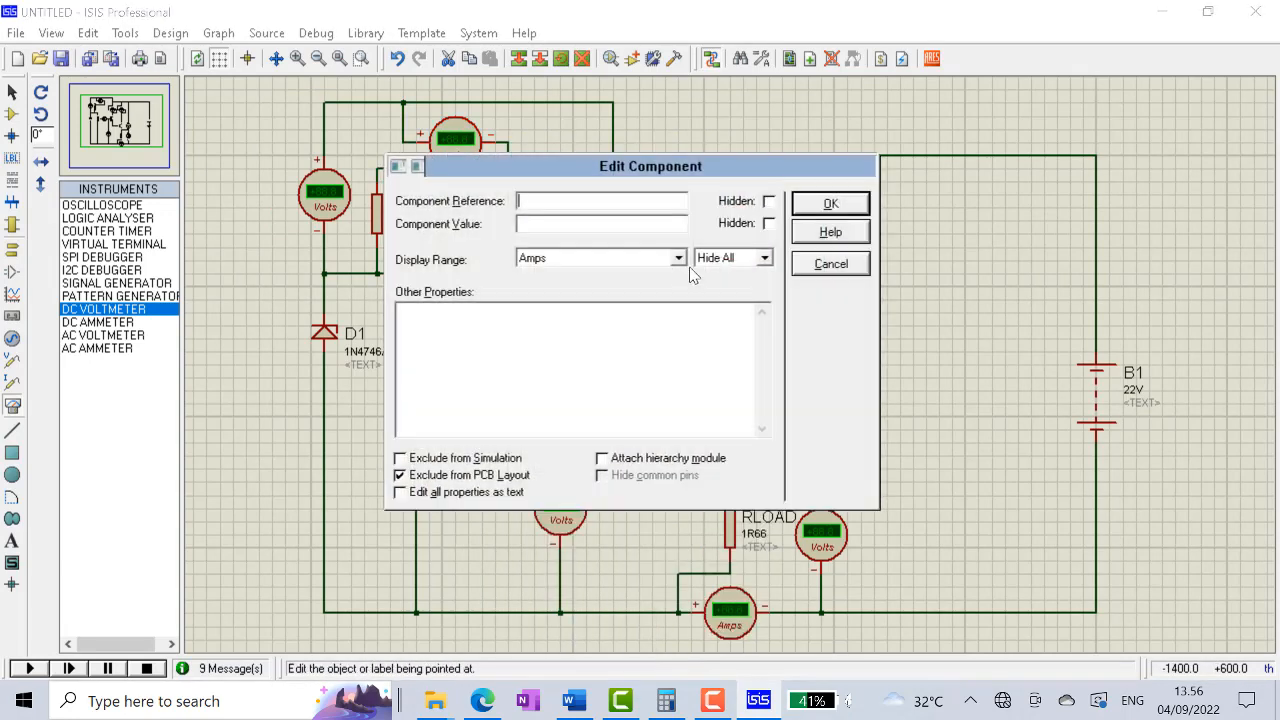
pyautogui.click(658, 262)
pyautogui.click(626, 299)
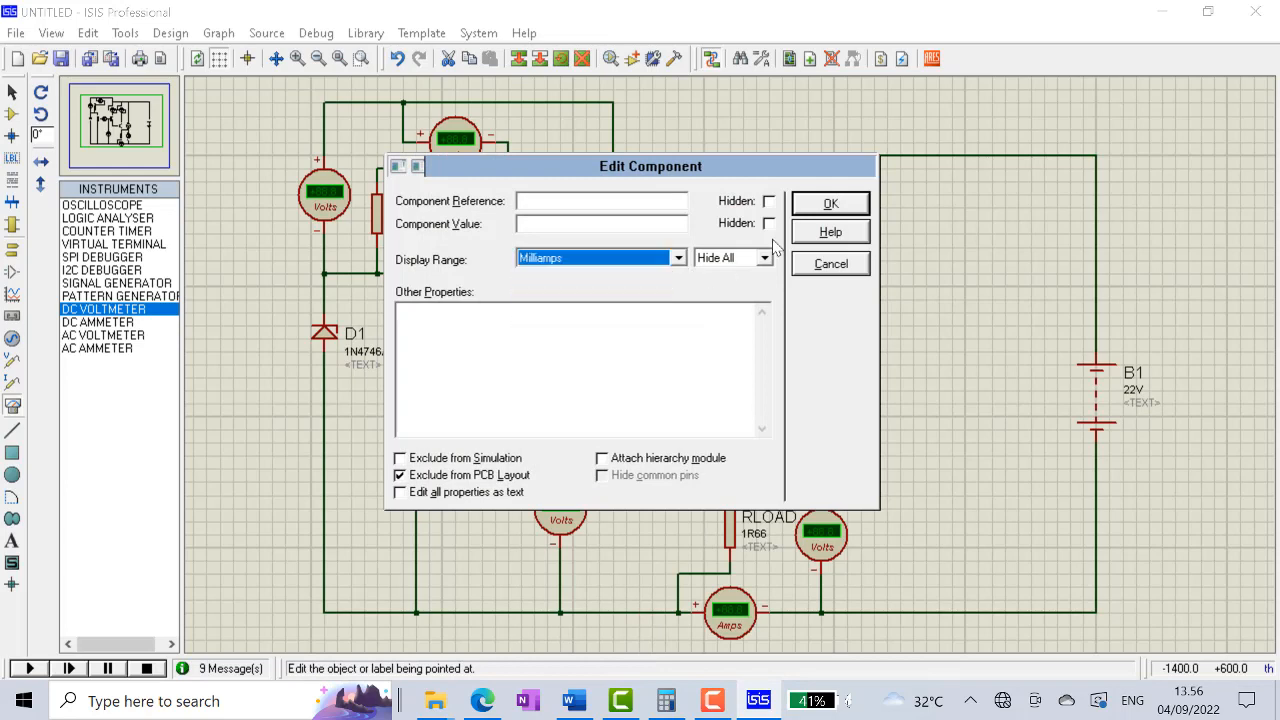
pyautogui.click(830, 204)
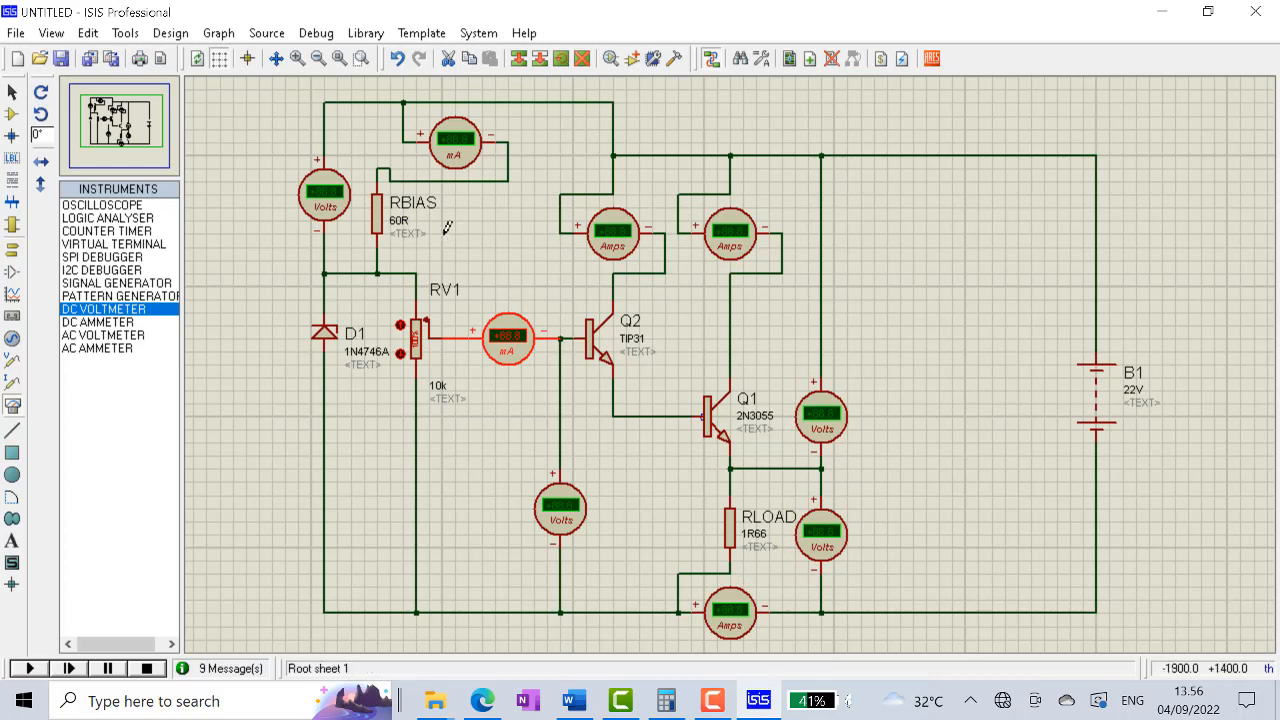
# Run the simulation and compare its meter readings with the handwritten regulator calculation in Word
pyautogui.click(39, 670)
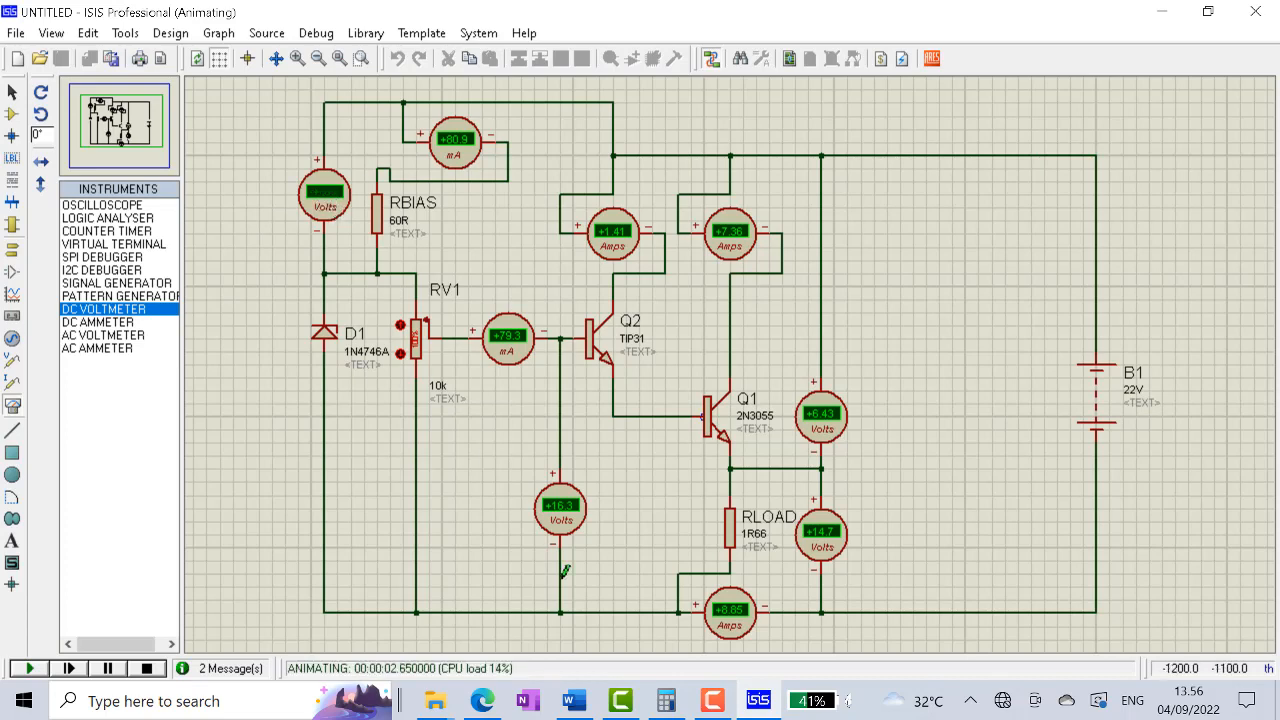
pyautogui.click(573, 701)
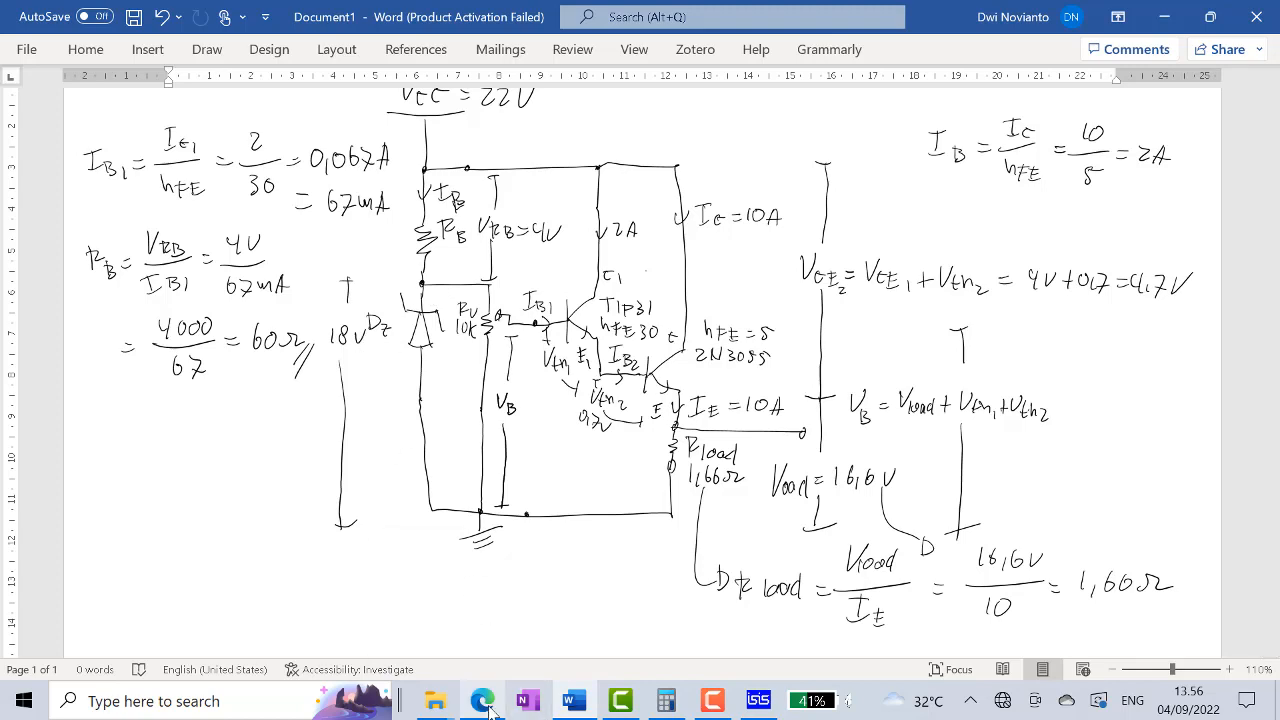
pyautogui.click(758, 701)
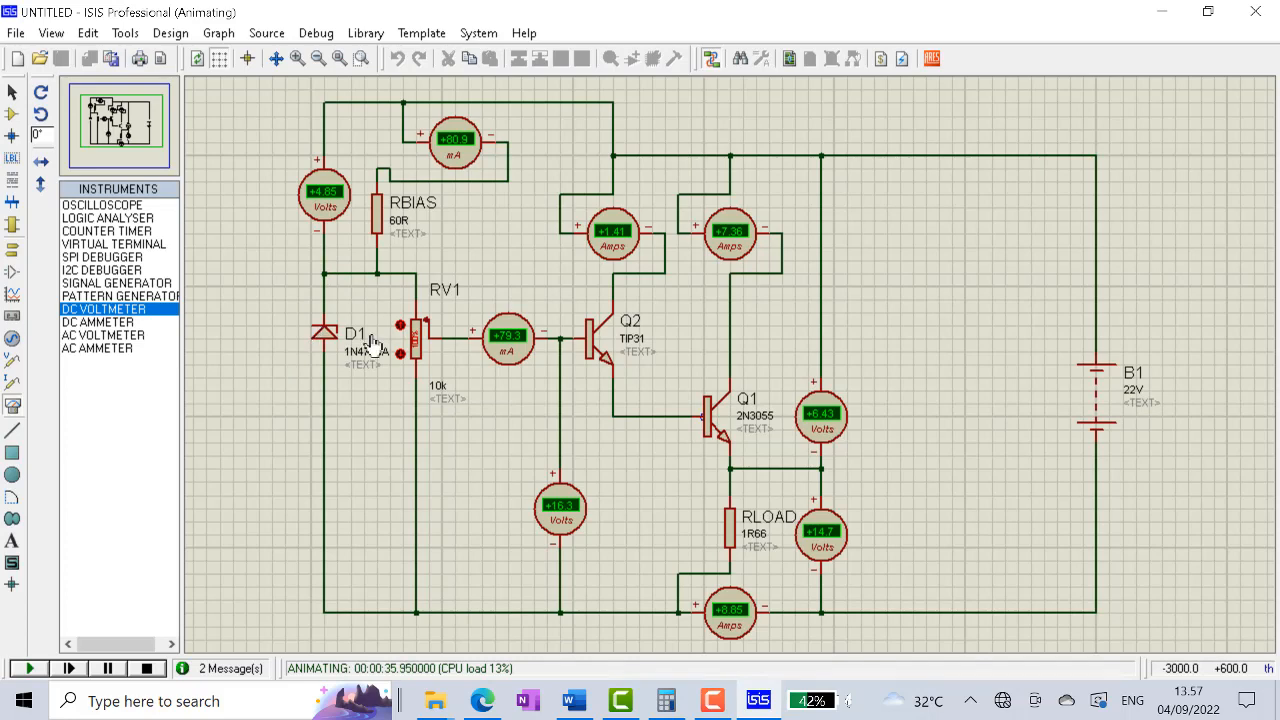
pyautogui.rightClick(394, 192)
pyautogui.click(535, 148)
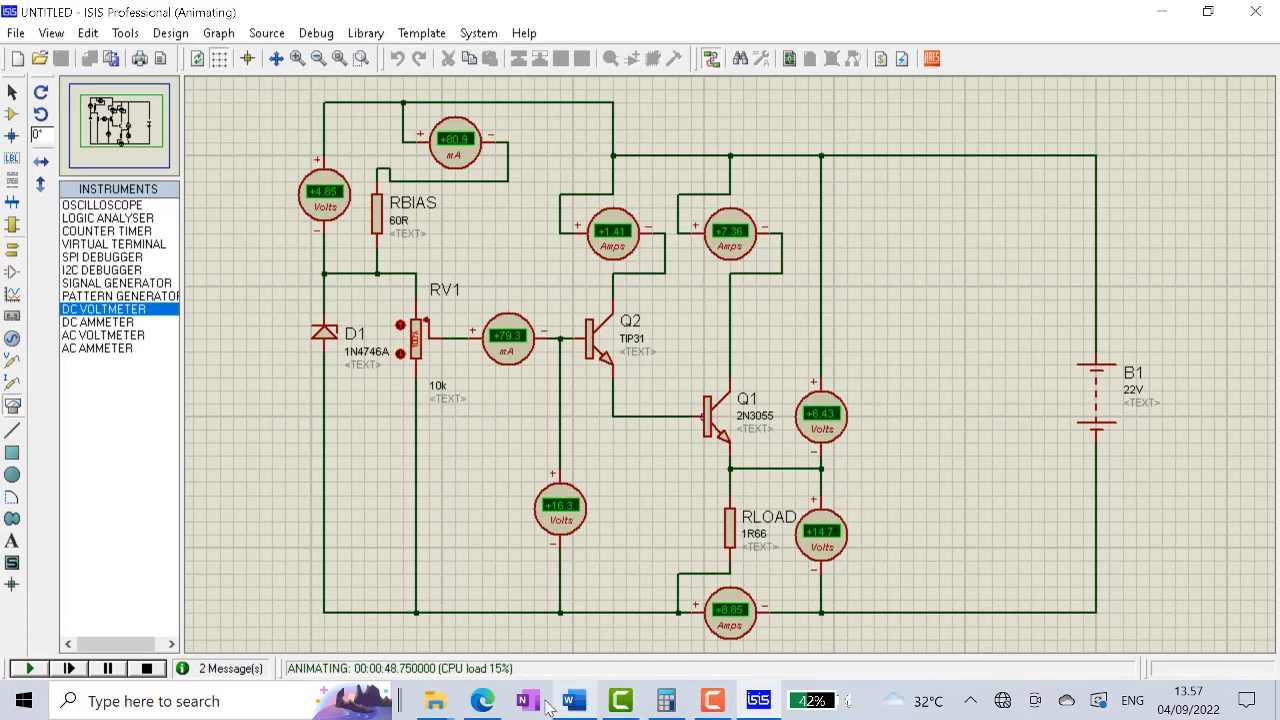
# Check the TIP31 datasheet's DC current gain in Edge against the simulated currents and the handwritten calculation in Word
pyautogui.click(482, 701)
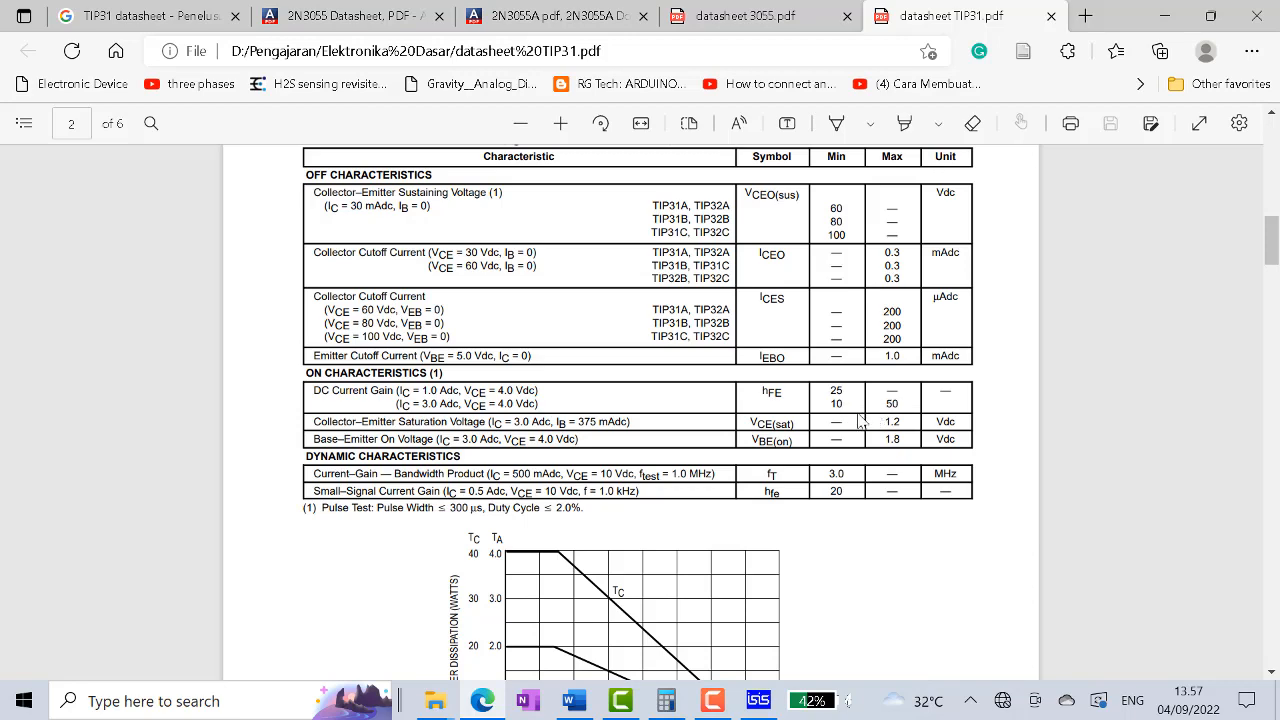
pyautogui.click(758, 700)
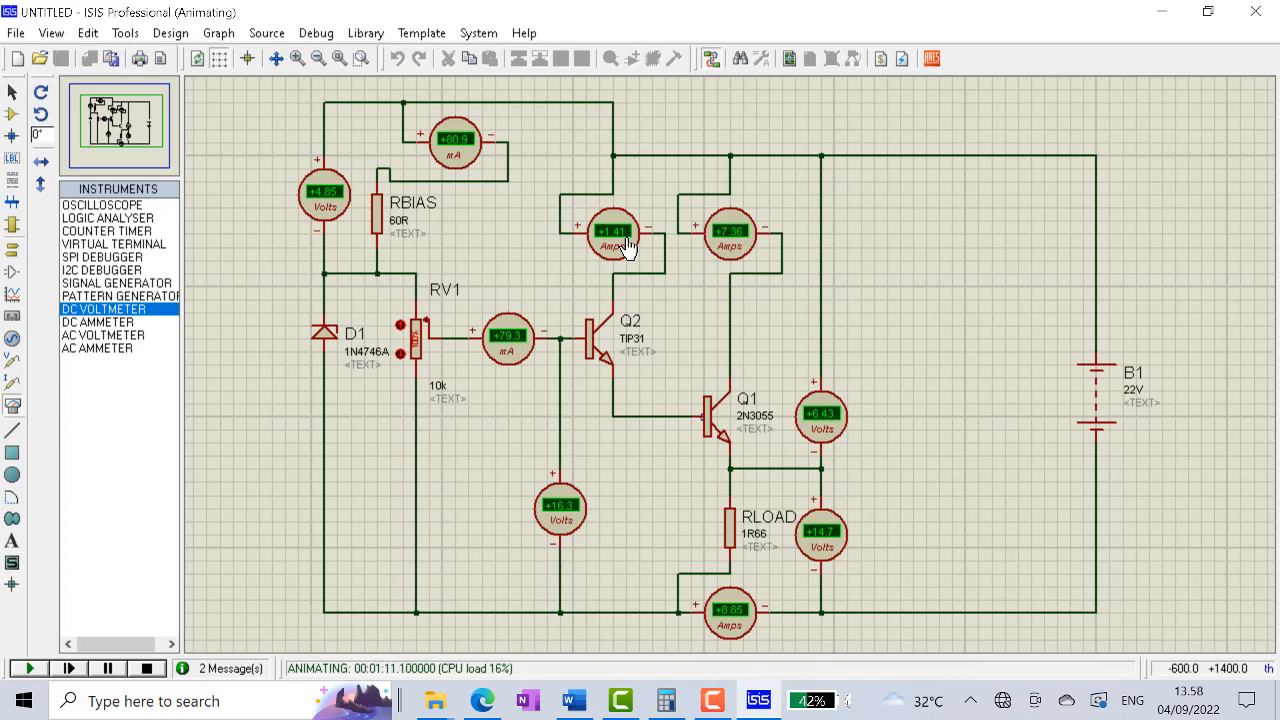
pyautogui.click(584, 703)
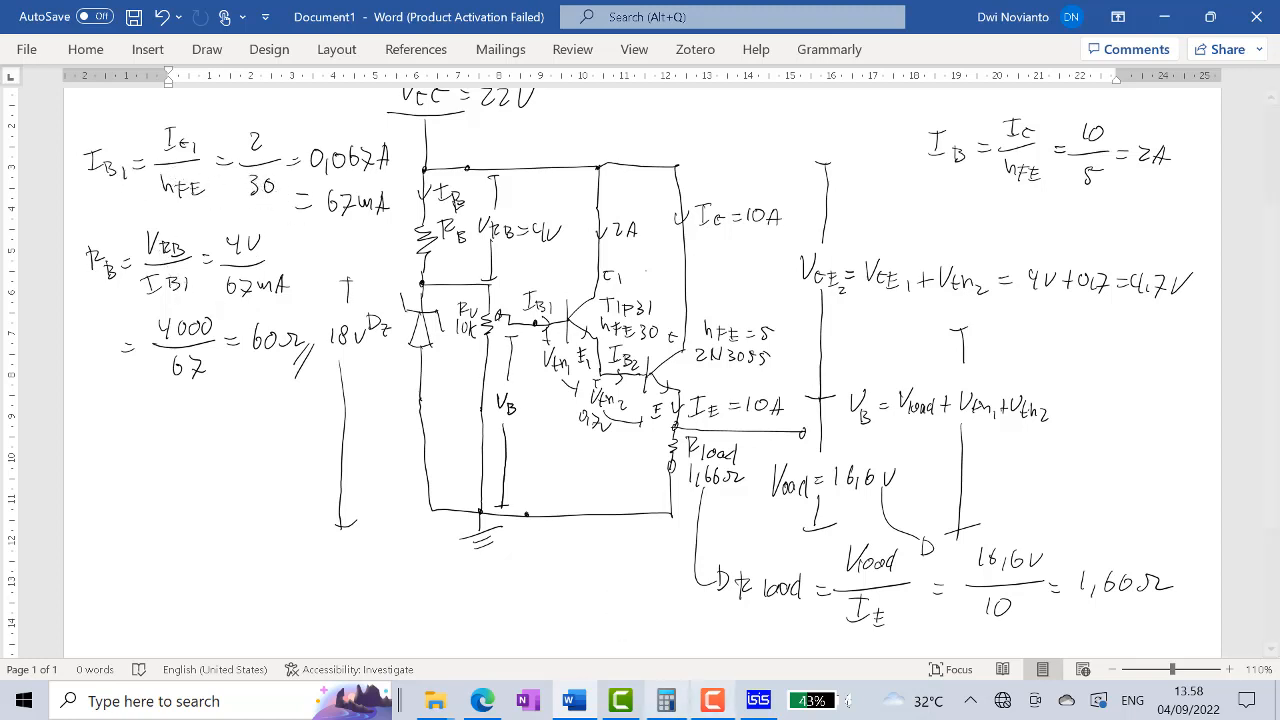
pyautogui.click(758, 700)
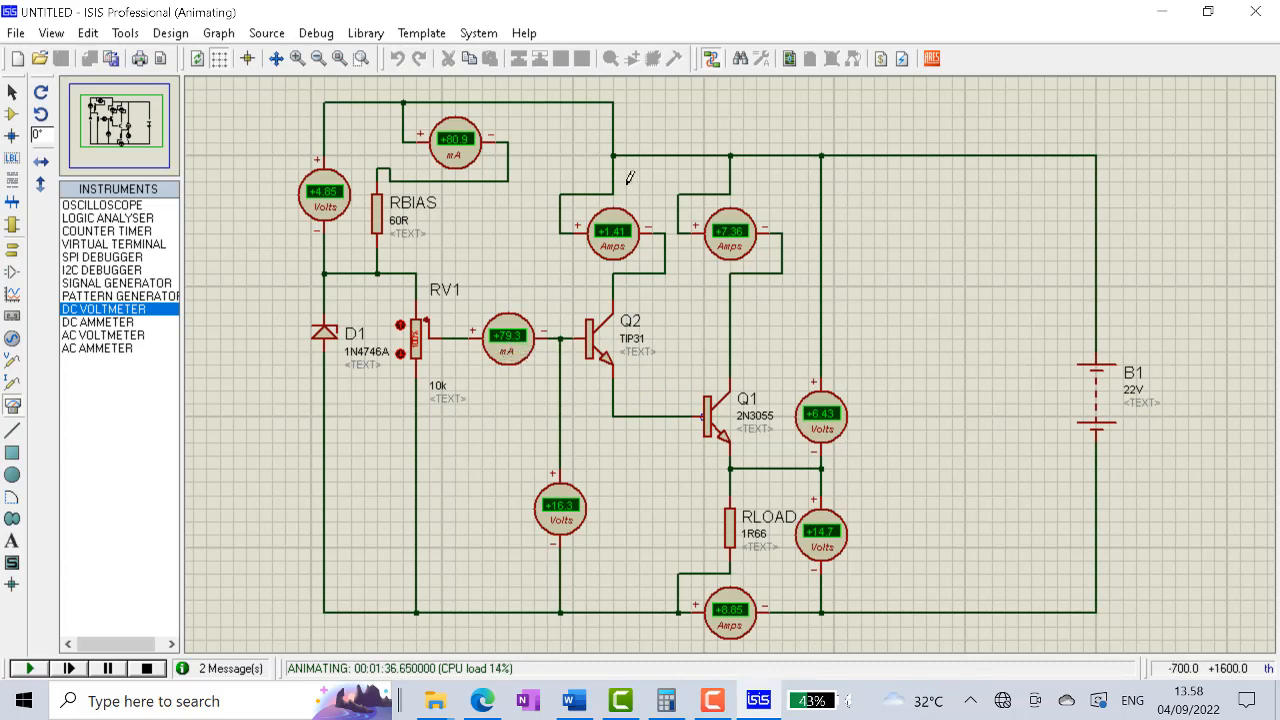
# Stop the simulation and set RBIAS's resistance to 18R
pyautogui.rightClick(380, 227)
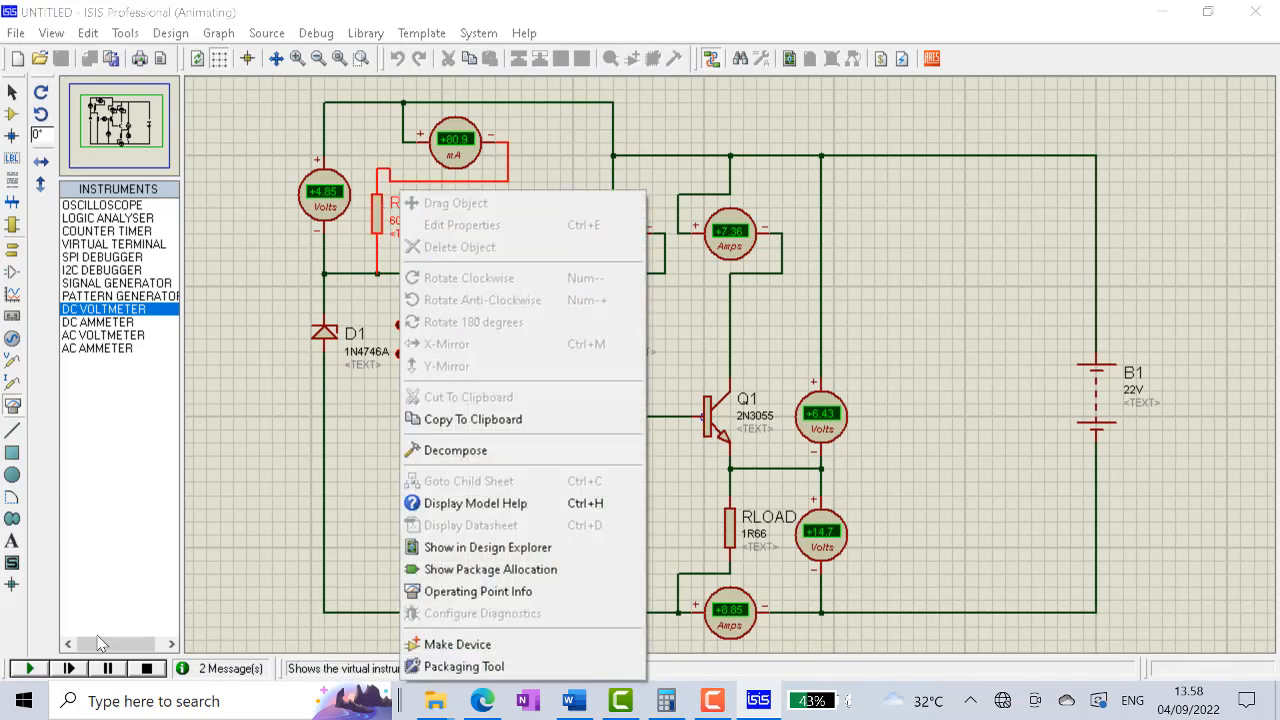
pyautogui.click(164, 670)
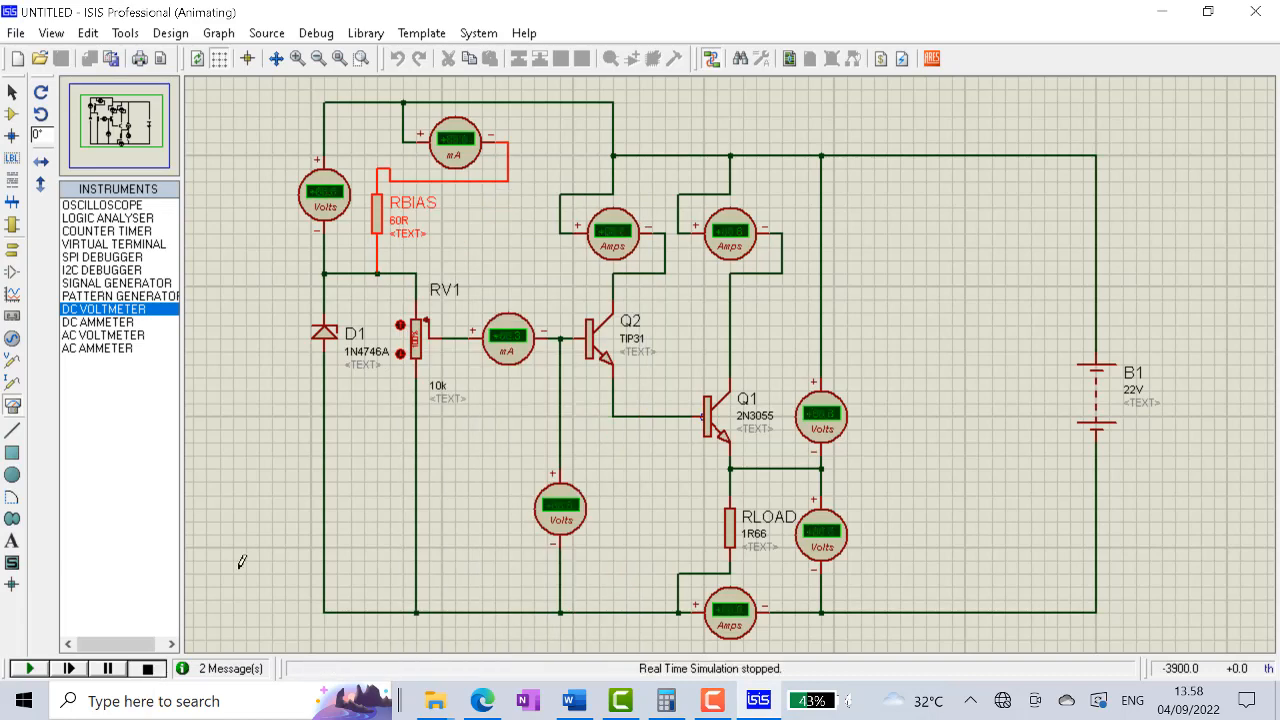
pyautogui.rightClick(380, 227)
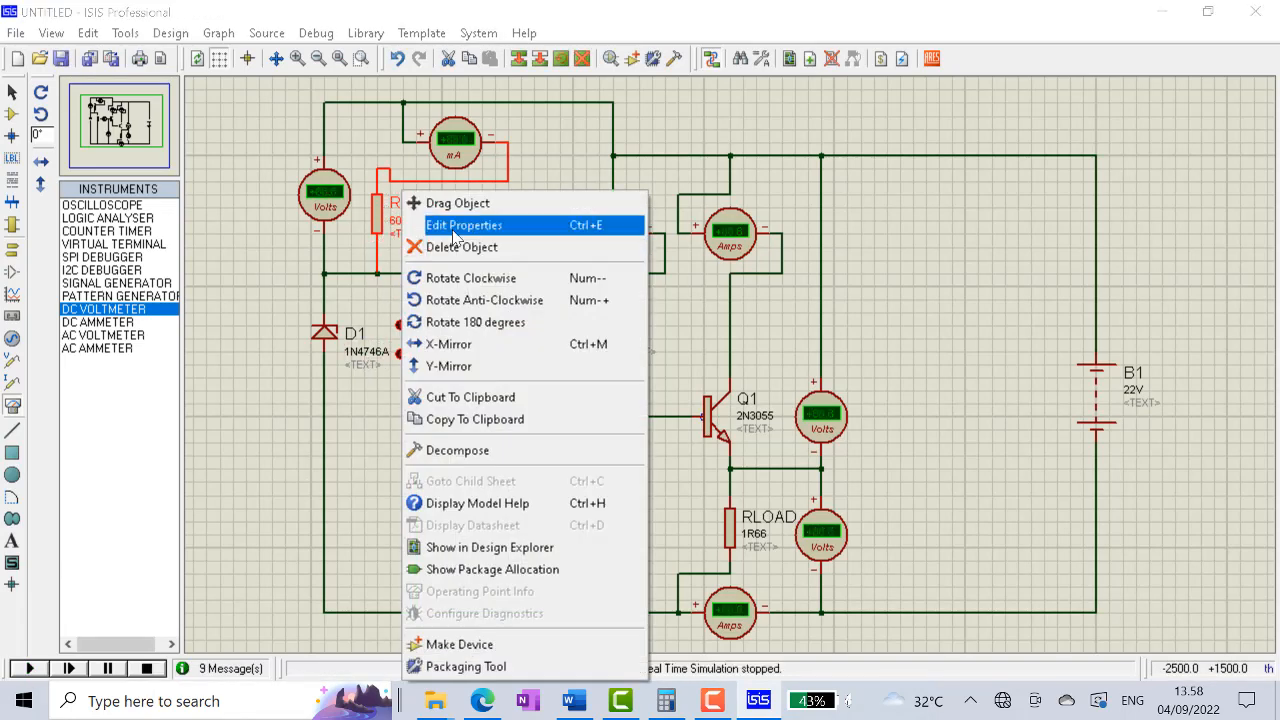
pyautogui.click(470, 225)
pyautogui.click(531, 224)
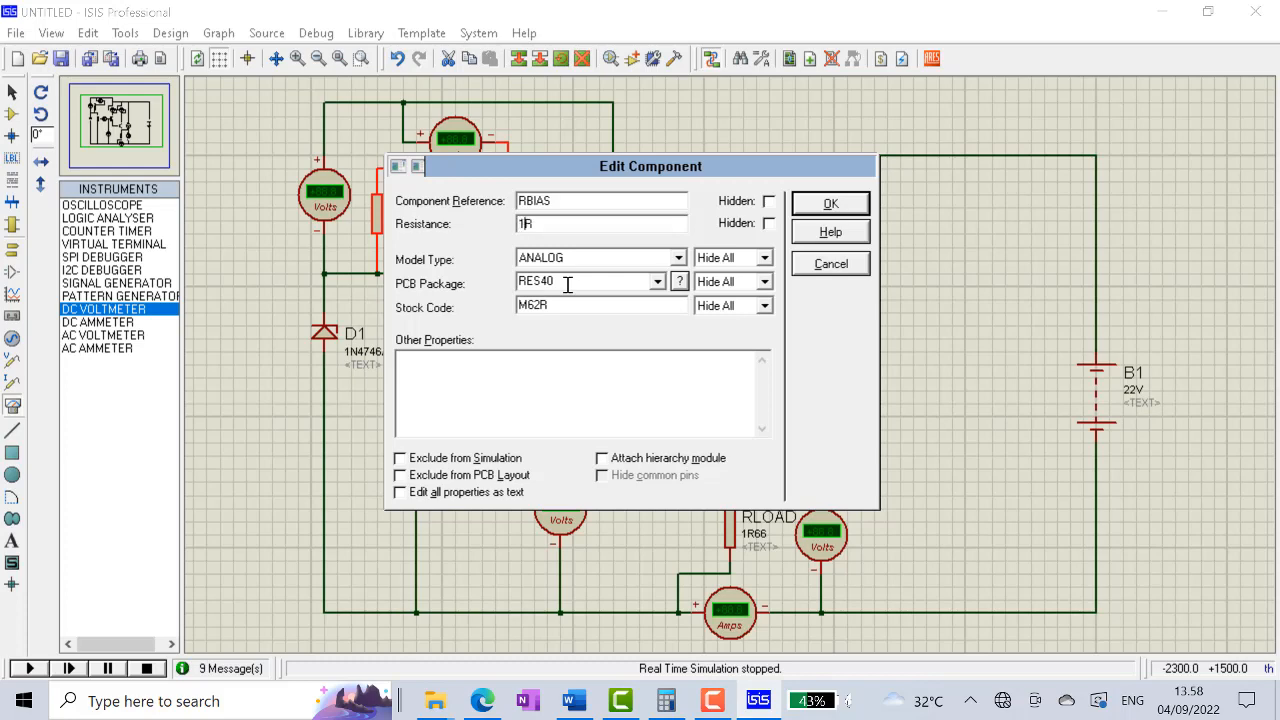
pyautogui.click(830, 203)
# Simulate the circuit with the new RBIAS value and compare the load voltage and currents with the calculation in Word
pyautogui.click(29, 669)
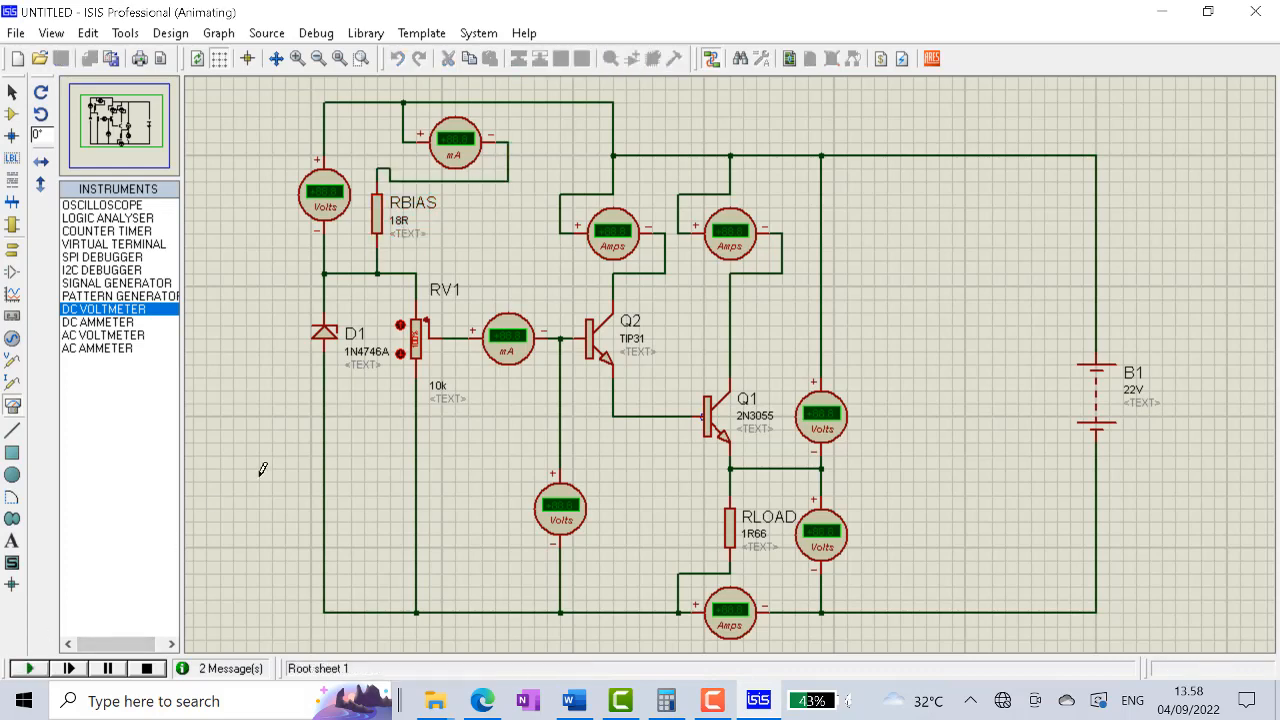
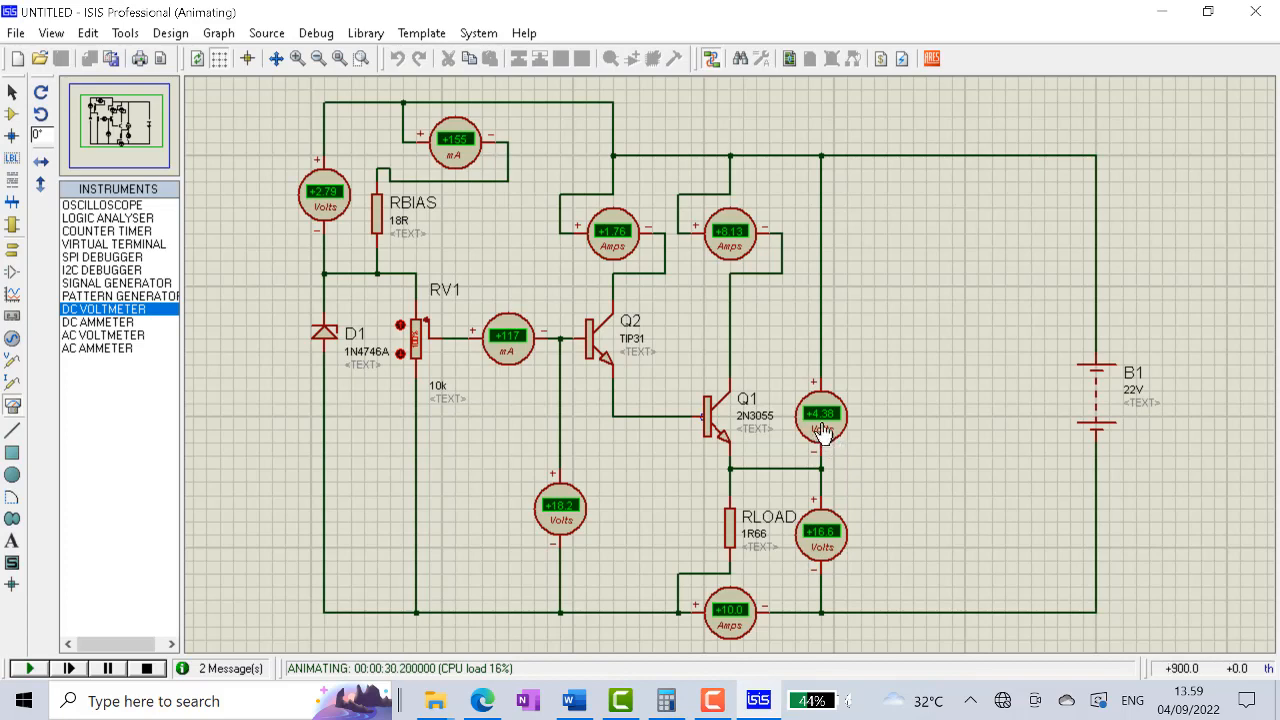
pyautogui.click(573, 701)
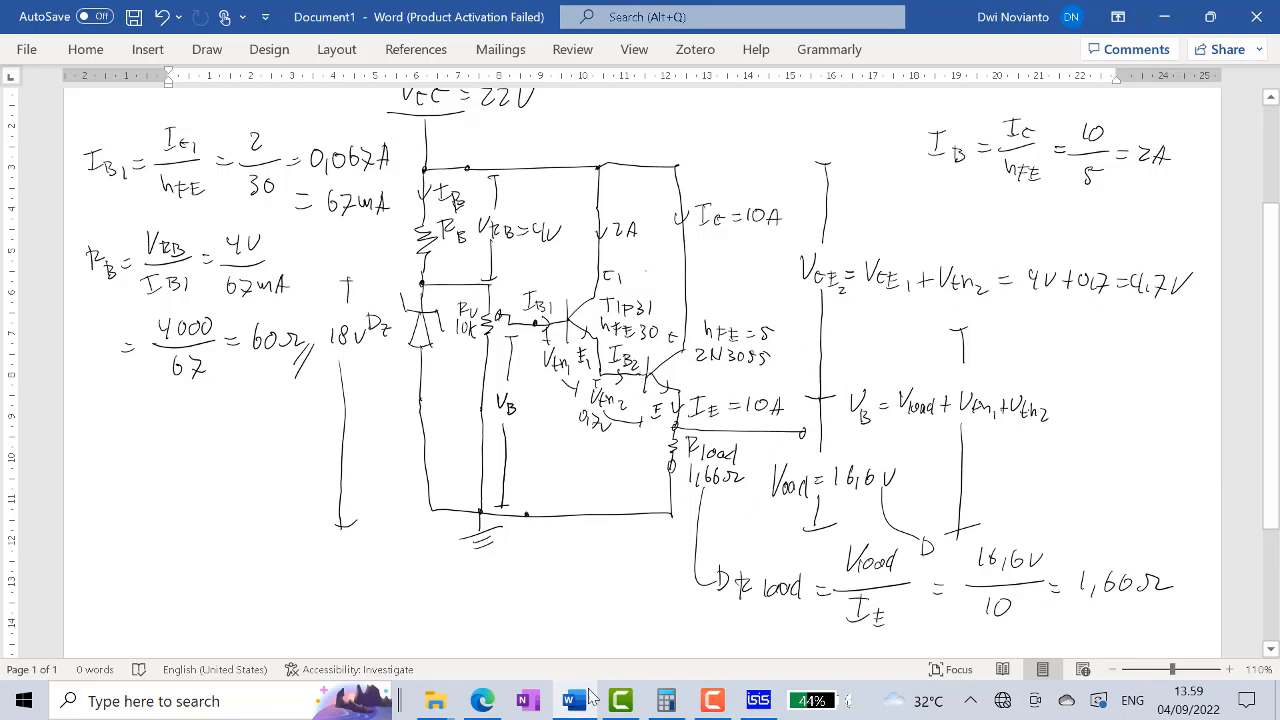
pyautogui.click(758, 700)
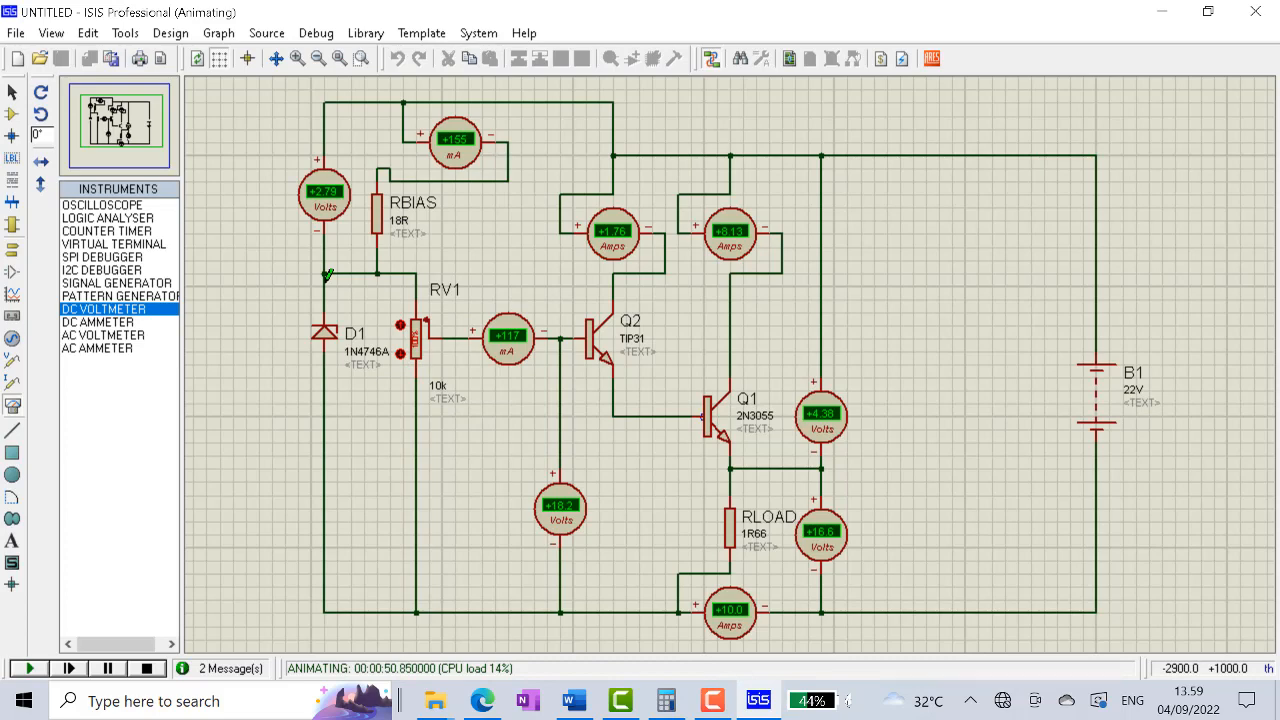
# Stop the simulation and connect a new DC voltmeter in parallel with zener diode D1, from its cathode node to the ground rail
pyautogui.click(146, 668)
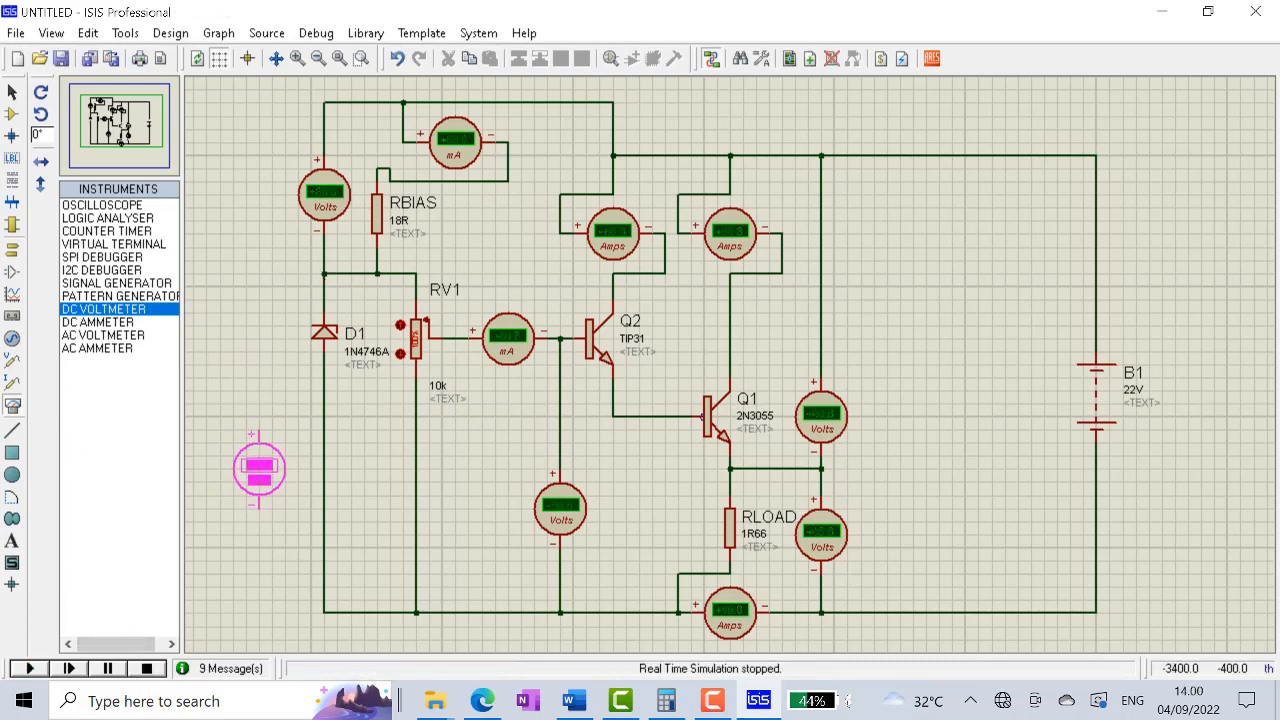
pyautogui.click(283, 428)
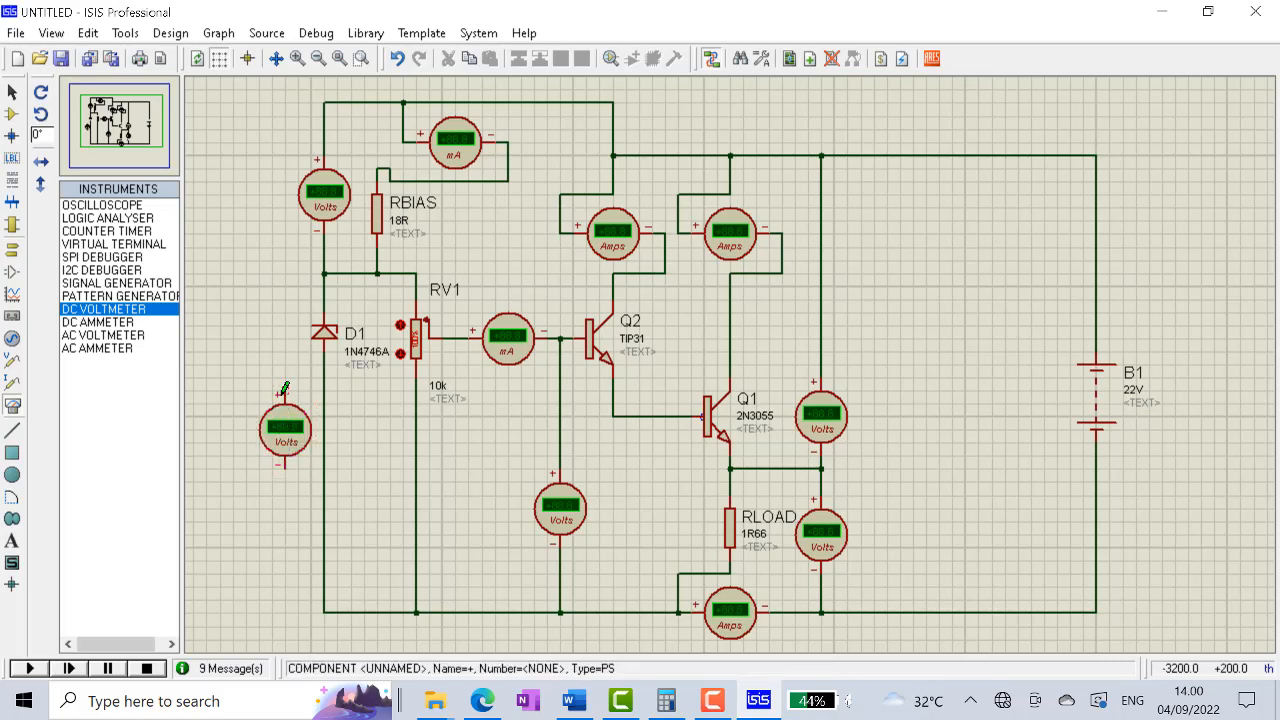
pyautogui.click(286, 390)
pyautogui.click(324, 273)
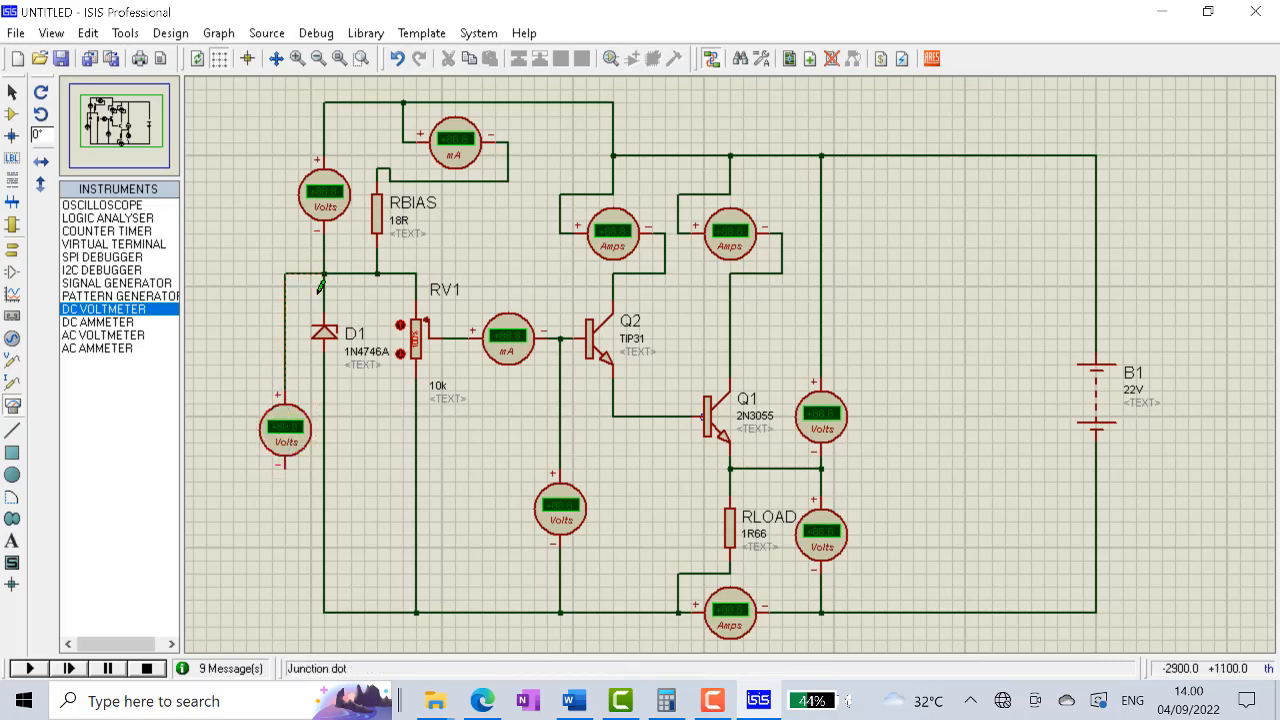
pyautogui.click(286, 462)
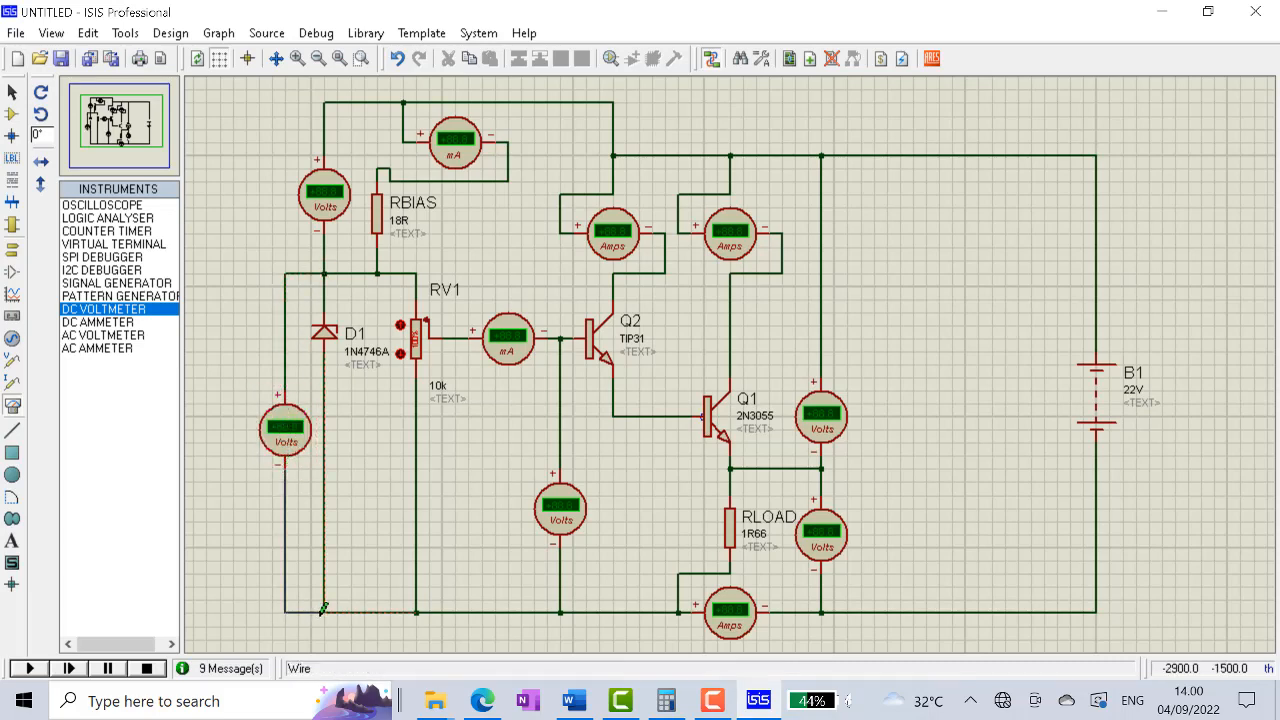
pyautogui.click(322, 612)
# Run the simulation and step RV1's wiper down and back to maximum while checking the voltage across D1
pyautogui.click(30, 668)
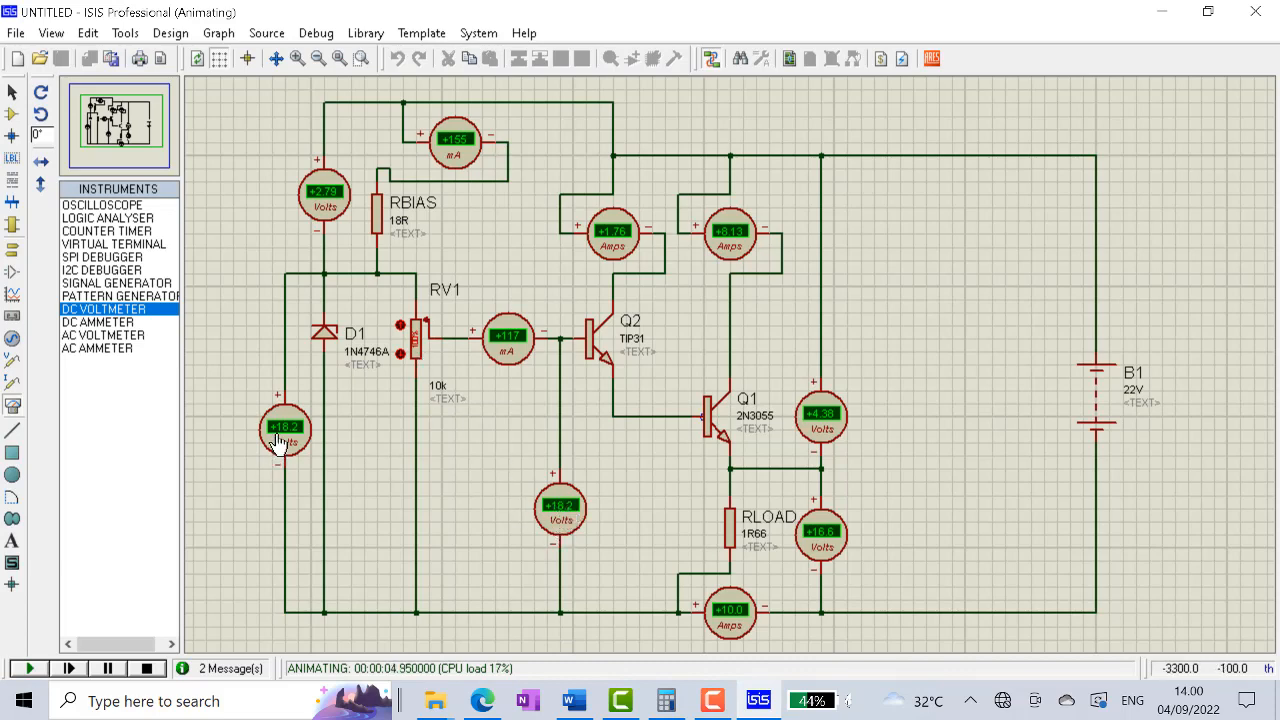
pyautogui.click(401, 354)
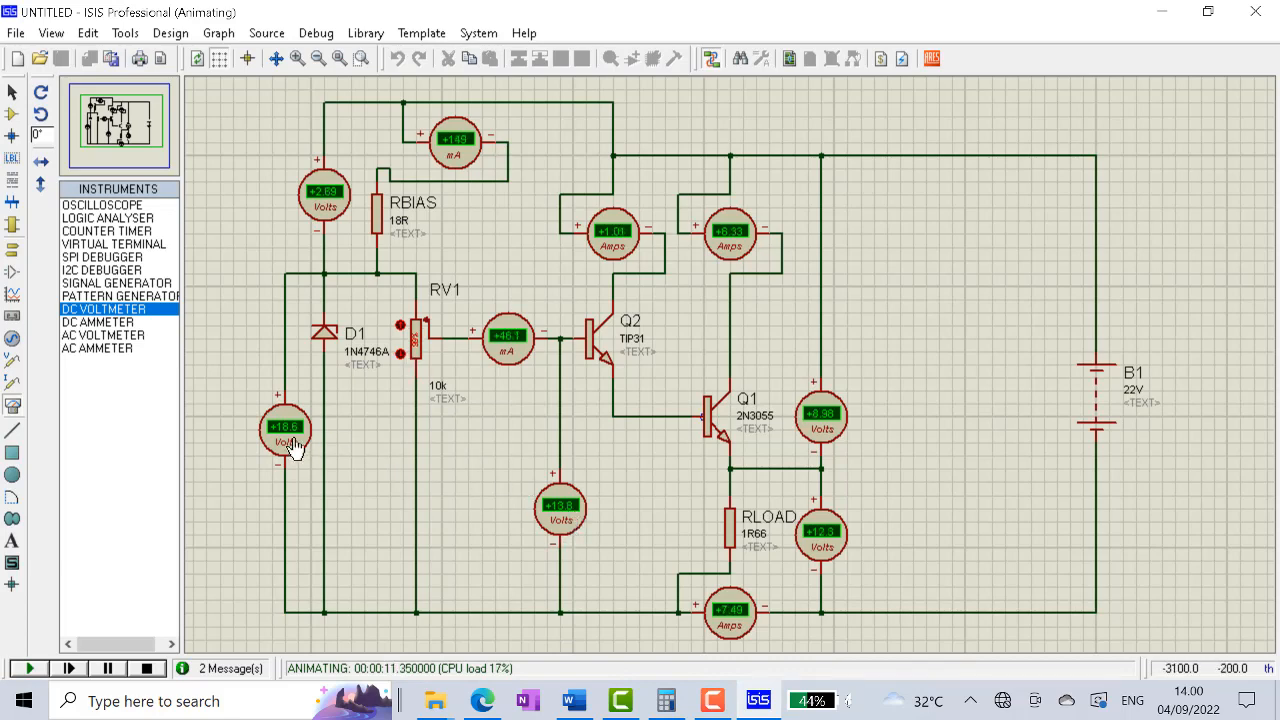
pyautogui.click(400, 355)
pyautogui.click(401, 354)
pyautogui.click(401, 355)
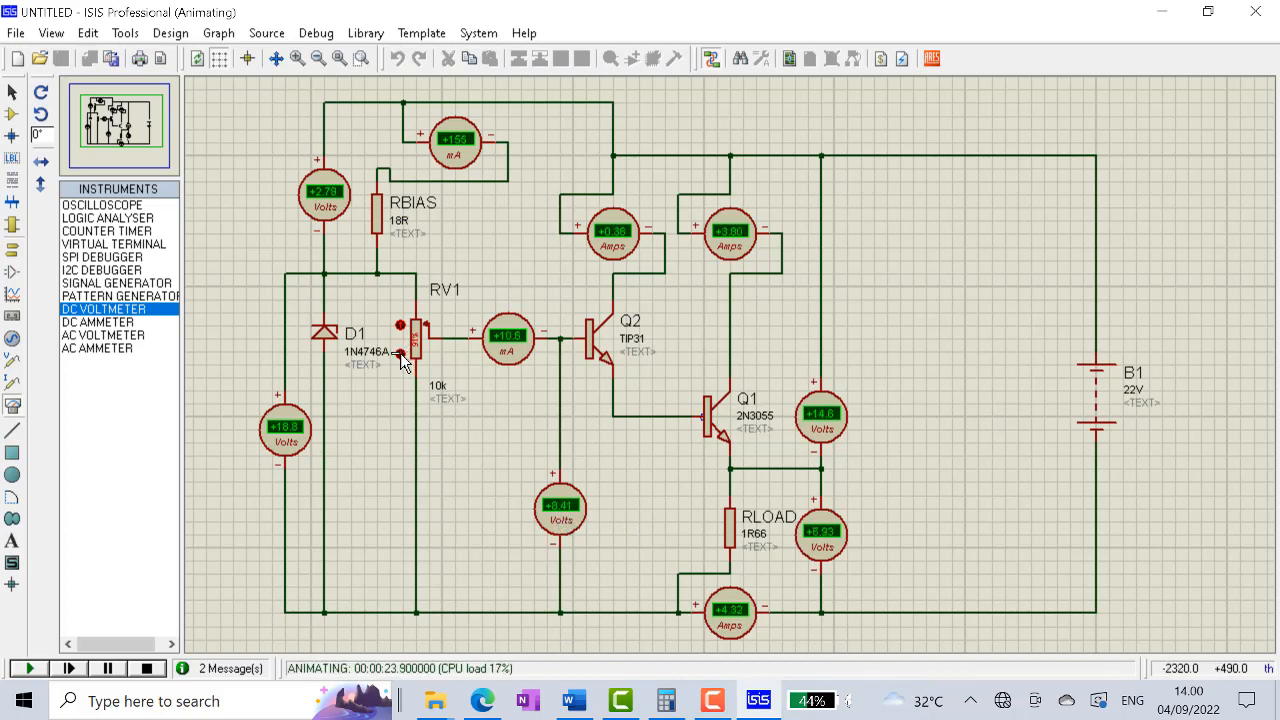
pyautogui.click(400, 354)
pyautogui.click(401, 327)
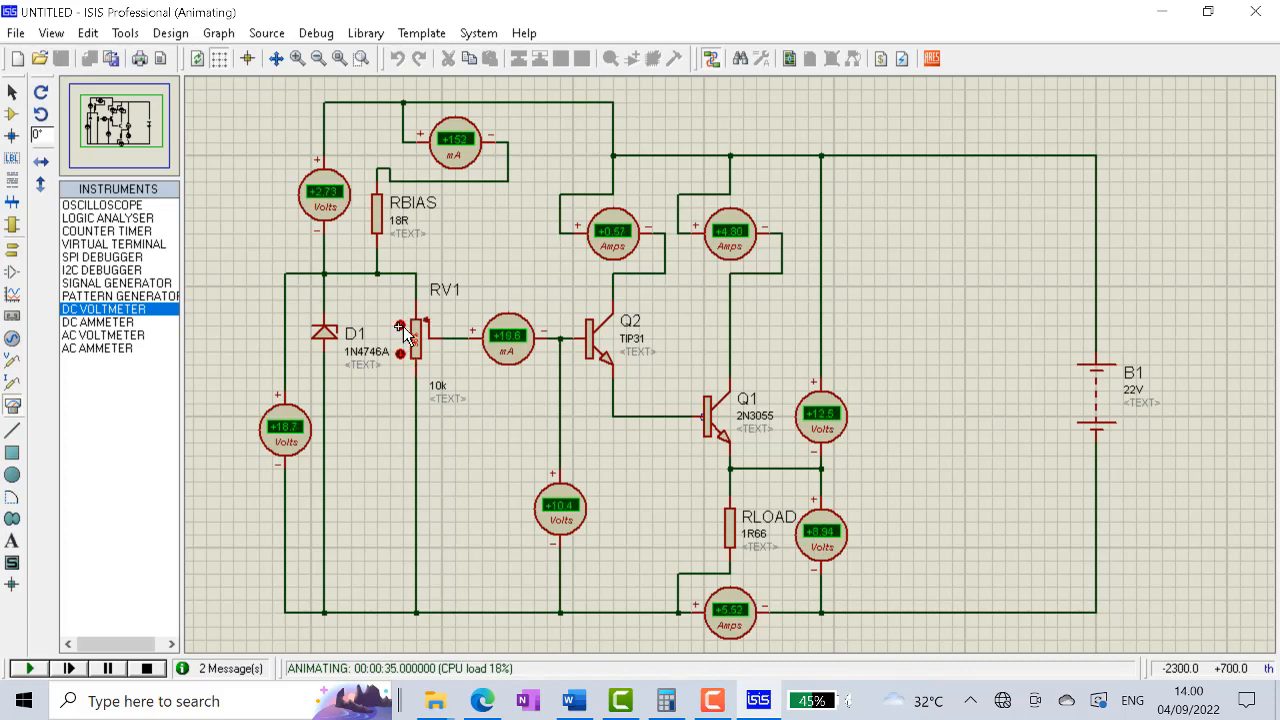
pyautogui.click(401, 327)
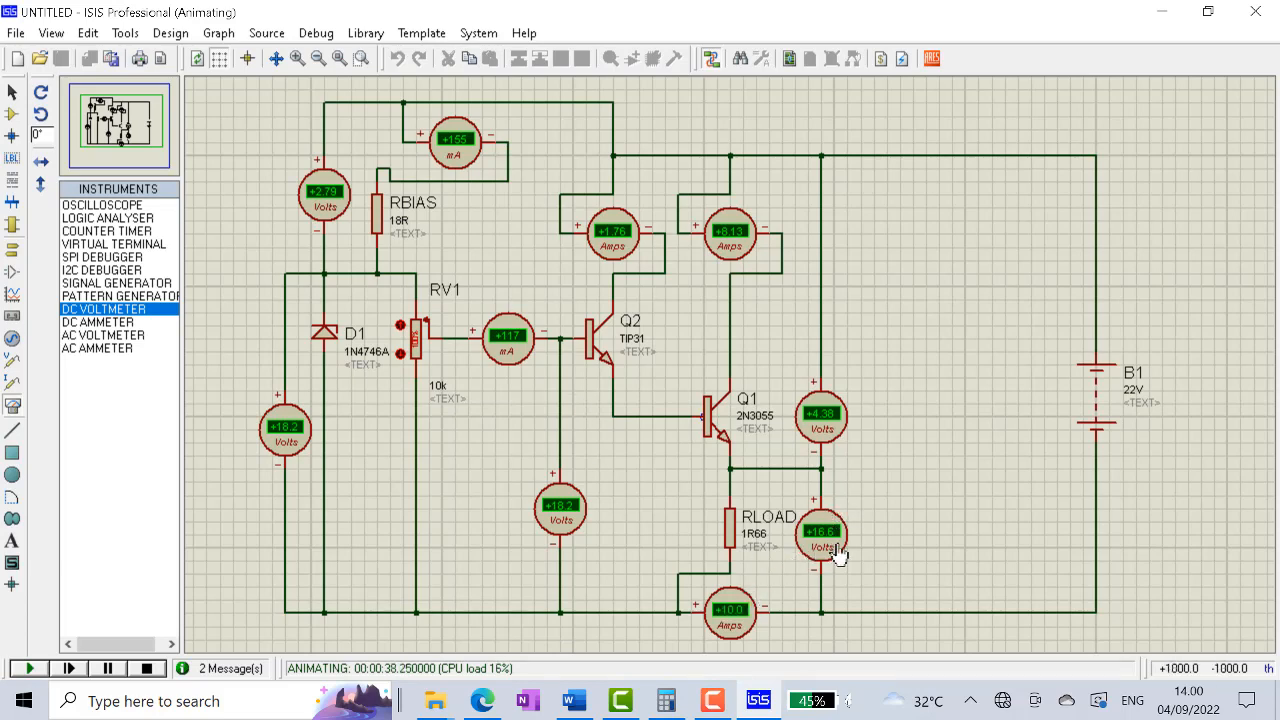
# Lower RV1's wiper step by step while observing the load voltage, base voltage, transistor currents and zener voltage
pyautogui.click(397, 352)
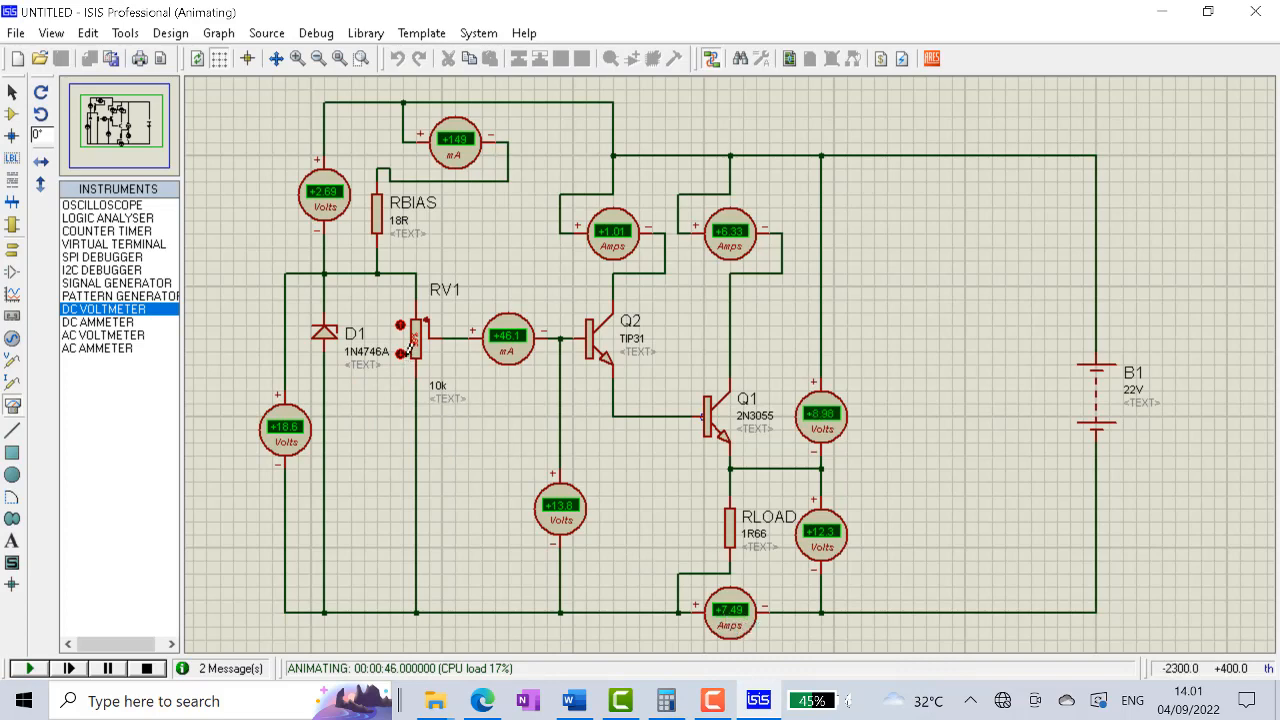
pyautogui.click(399, 354)
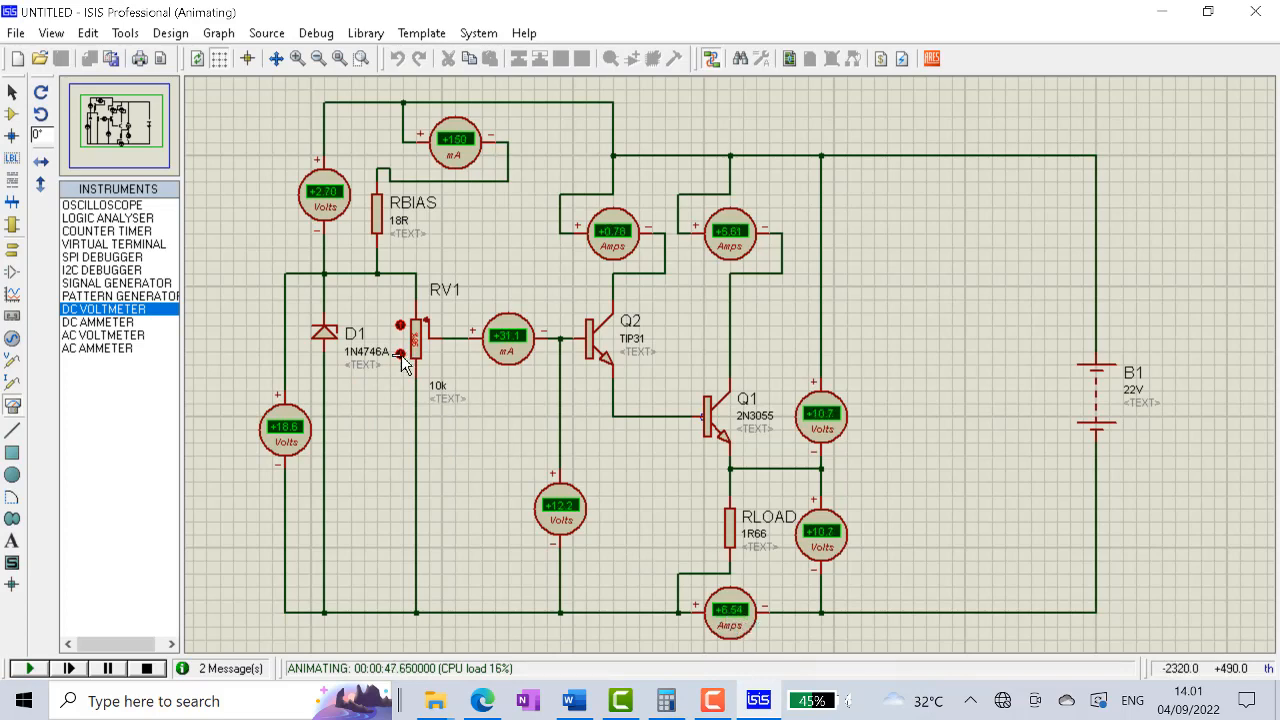
pyautogui.click(401, 356)
pyautogui.click(400, 356)
pyautogui.click(400, 356)
pyautogui.click(400, 356)
pyautogui.click(400, 356)
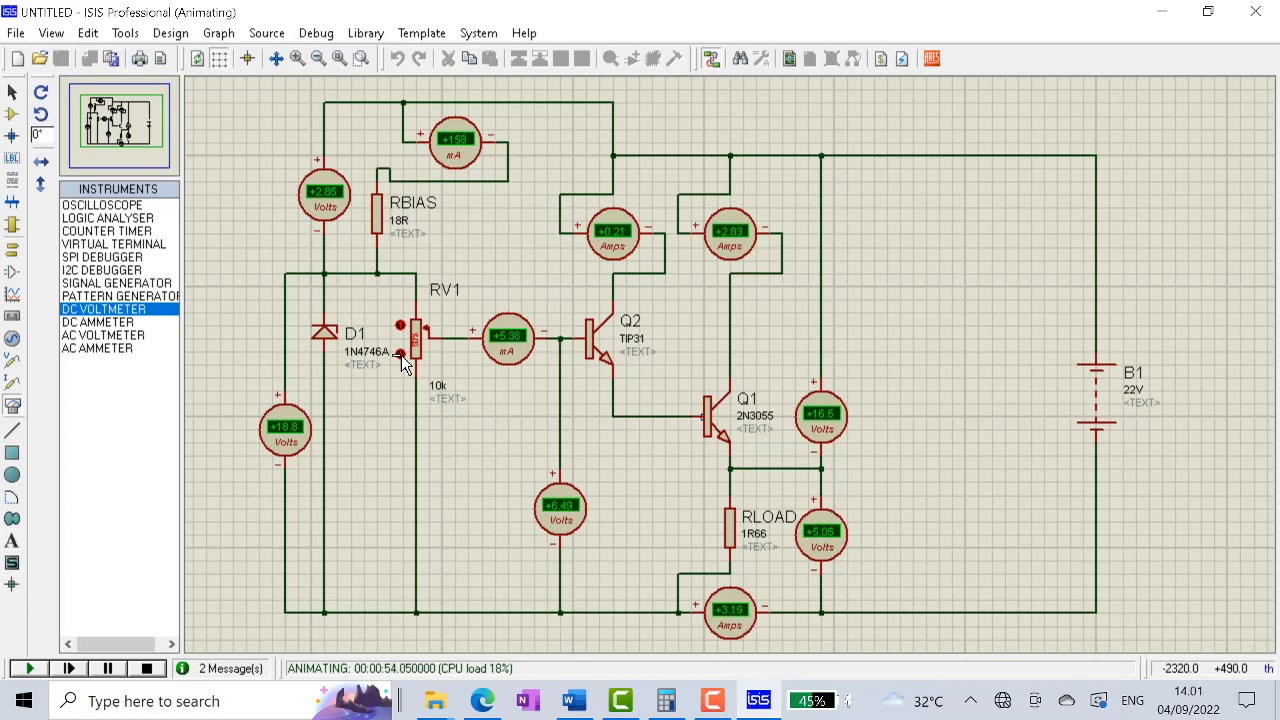
pyautogui.click(400, 356)
pyautogui.click(400, 356)
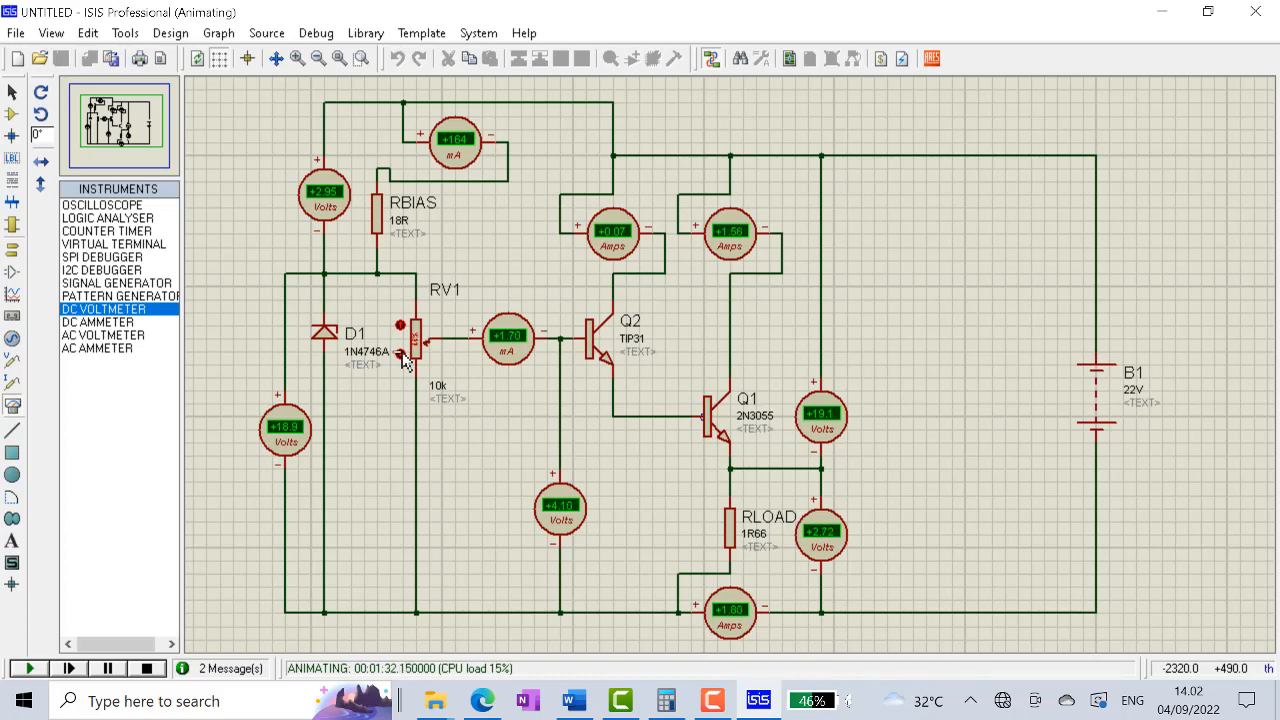
pyautogui.click(401, 354)
pyautogui.click(402, 354)
# Set potentiometer RV1's resistance to 1k and rerun the simulation to check the load voltage
pyautogui.click(146, 668)
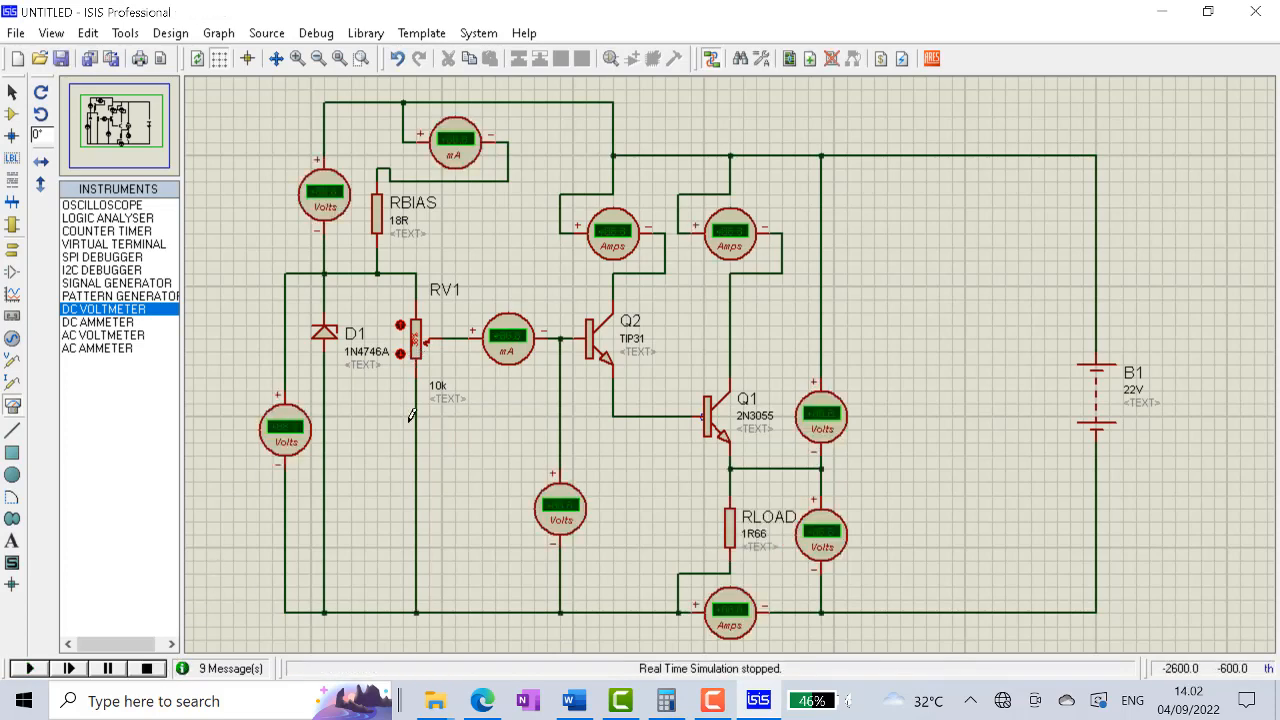
pyautogui.rightClick(428, 352)
pyautogui.click(526, 151)
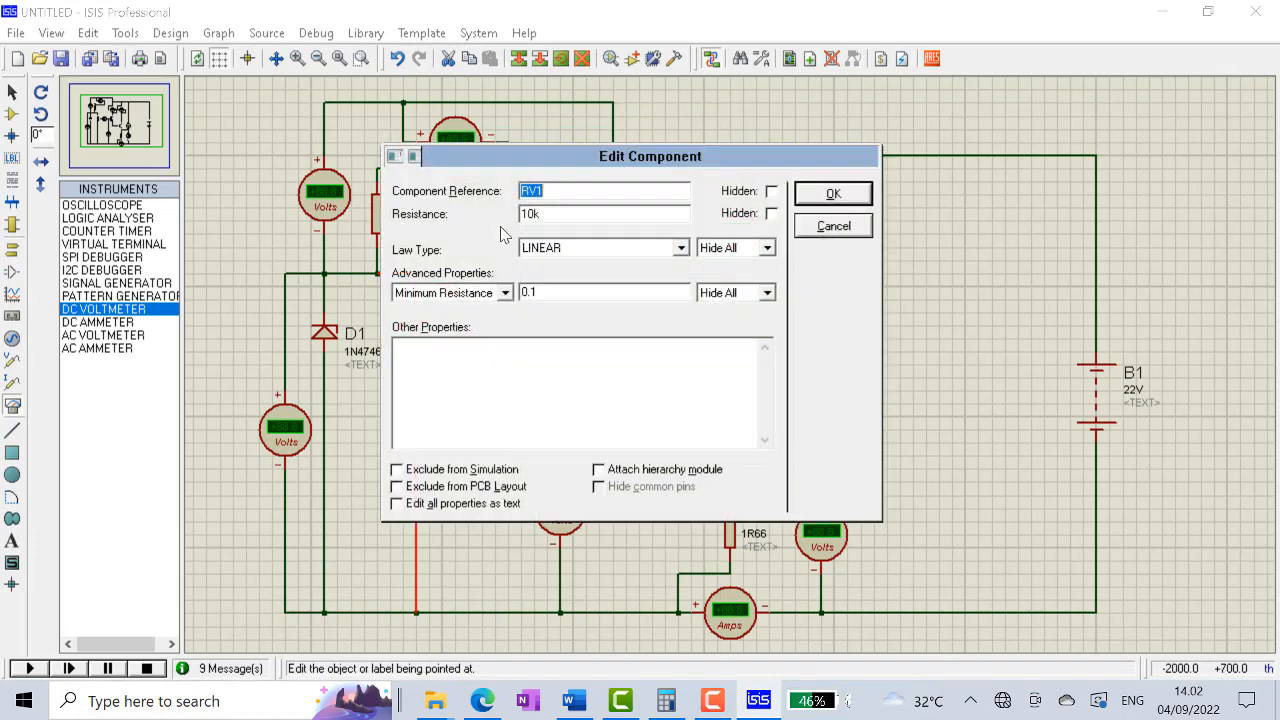
pyautogui.click(535, 216)
pyautogui.click(830, 196)
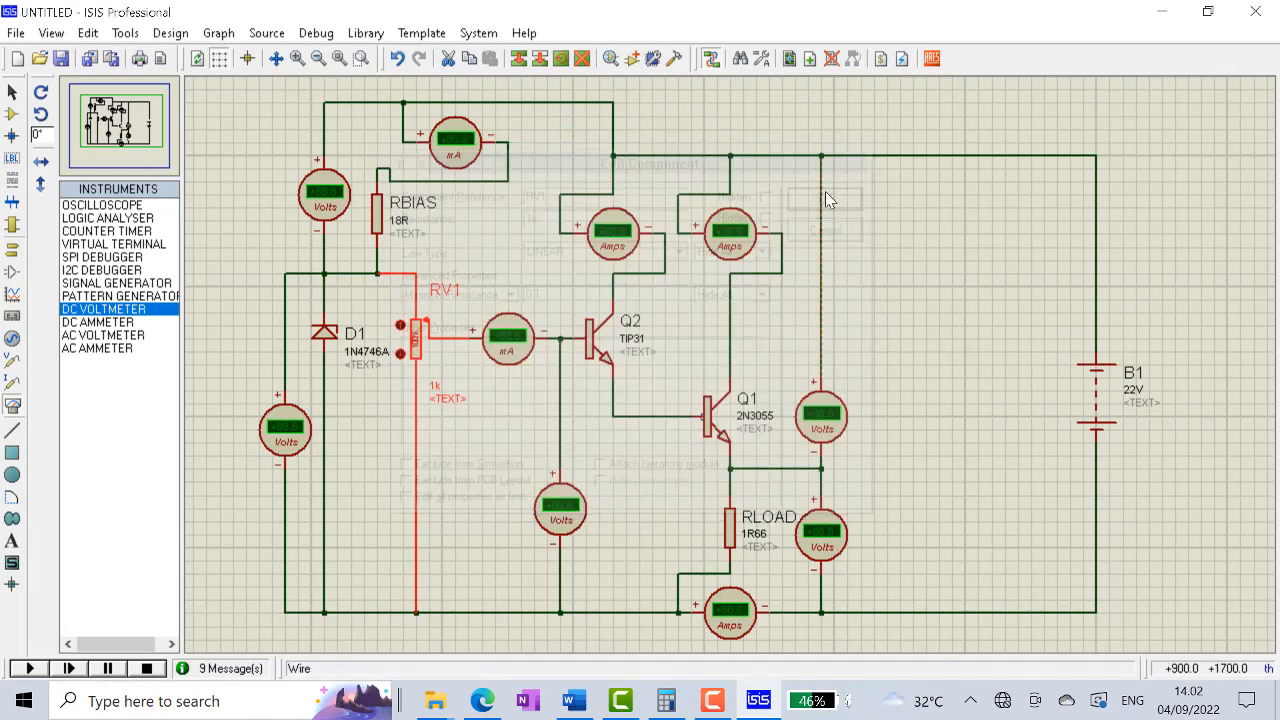
pyautogui.click(30, 668)
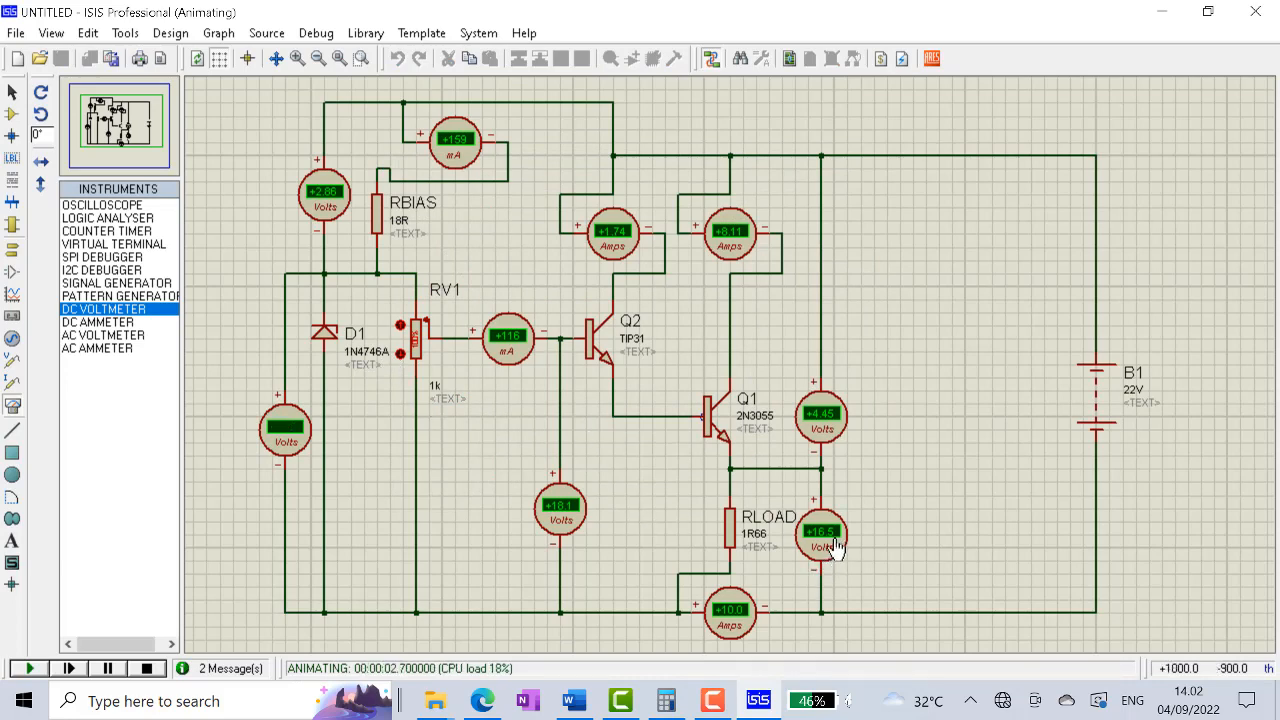
# Restore RV1's resistance to 10k and simulate the circuit to compare the load voltage with the 1k case
pyautogui.rightClick(420, 365)
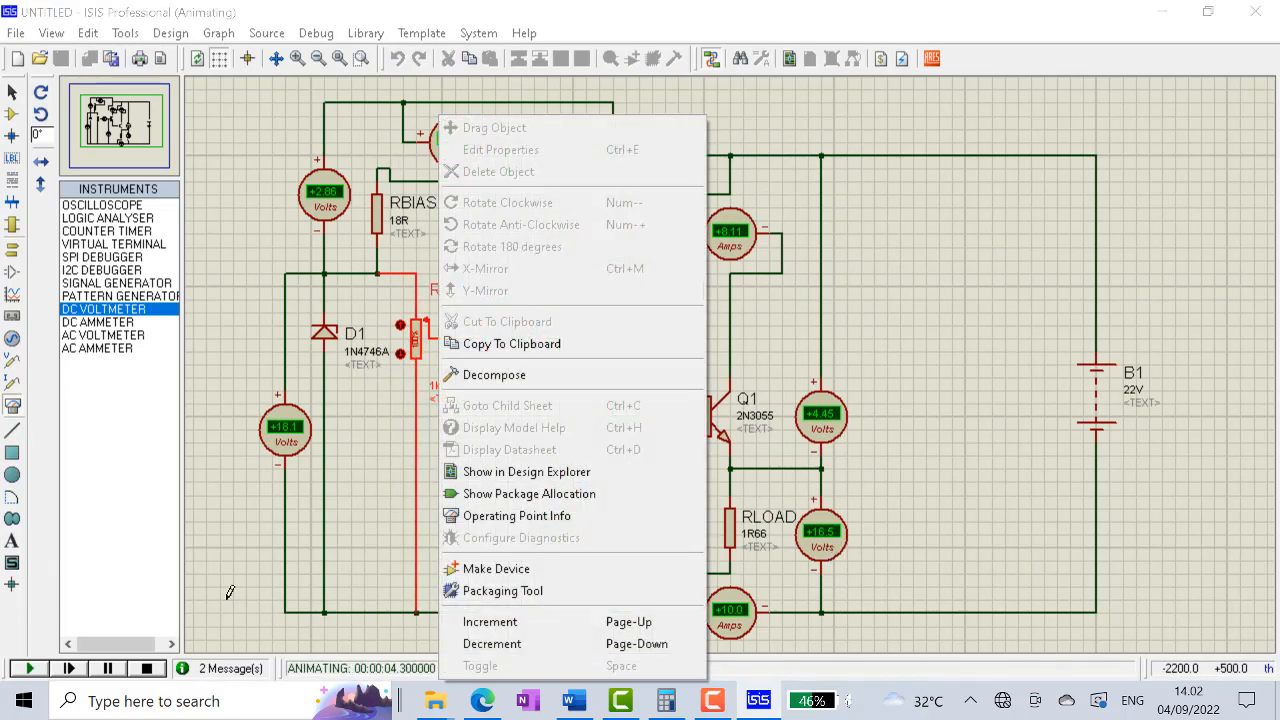
pyautogui.click(146, 668)
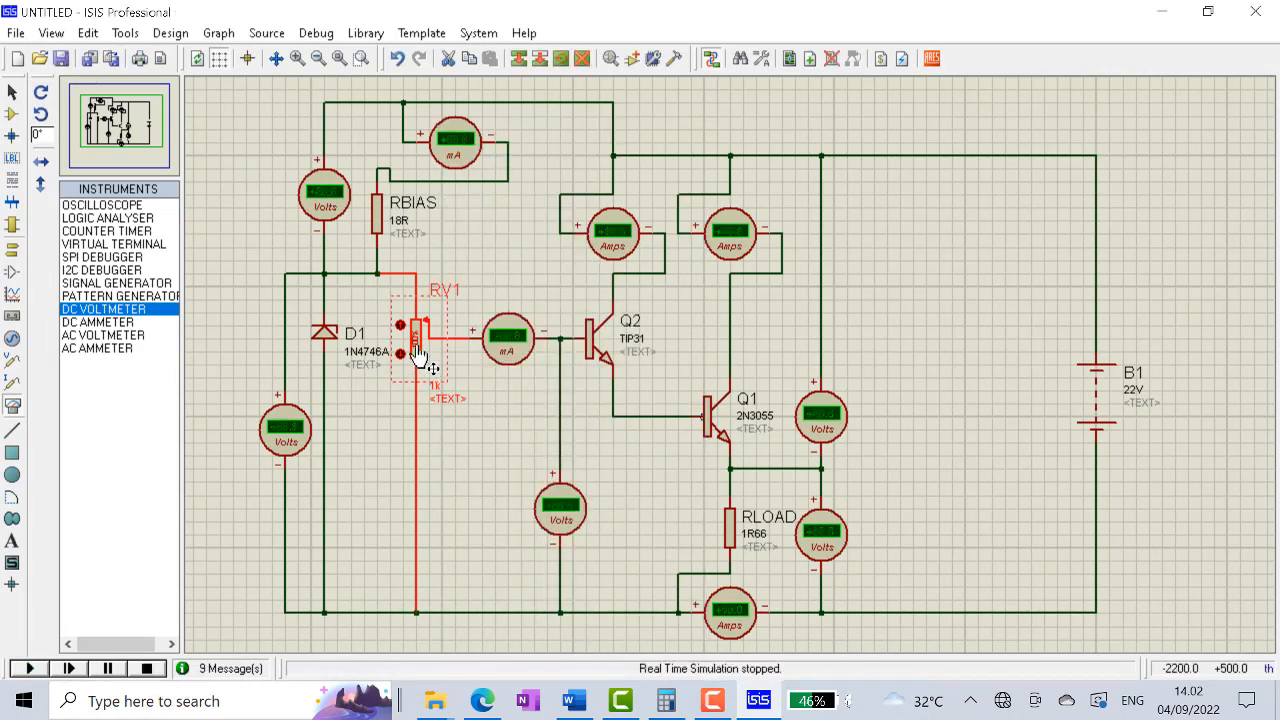
pyautogui.rightClick(418, 357)
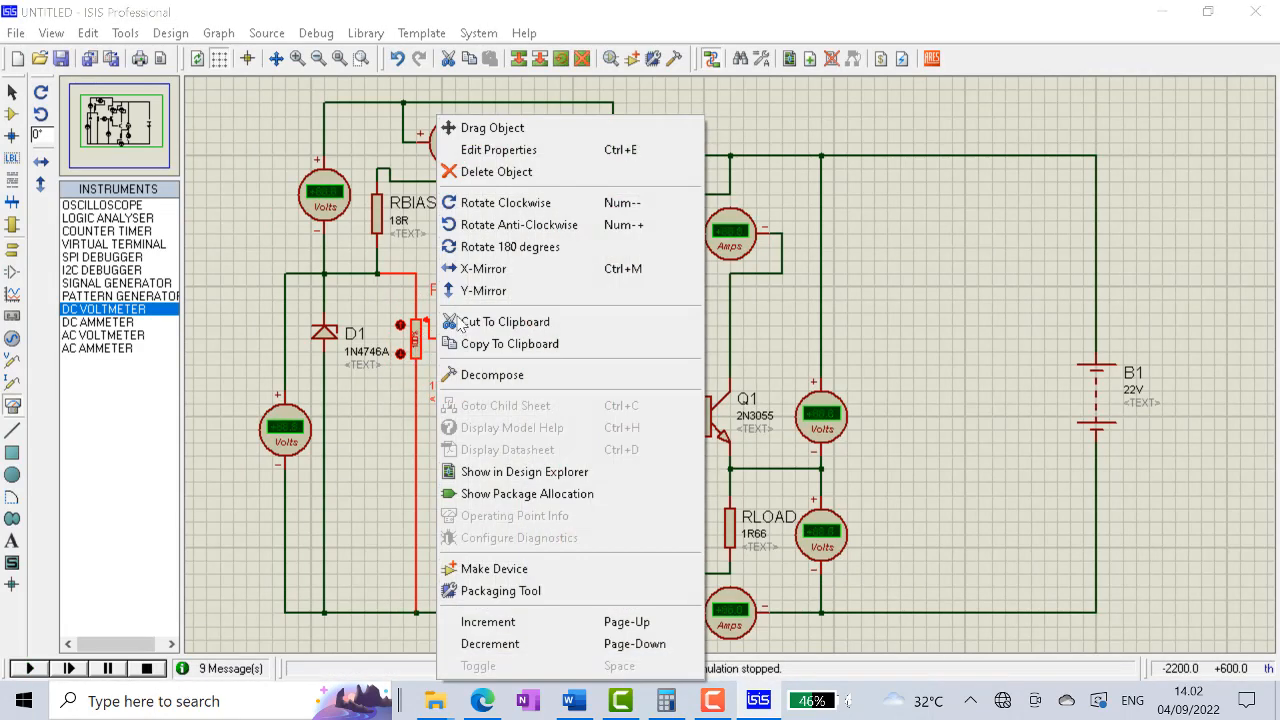
pyautogui.click(513, 156)
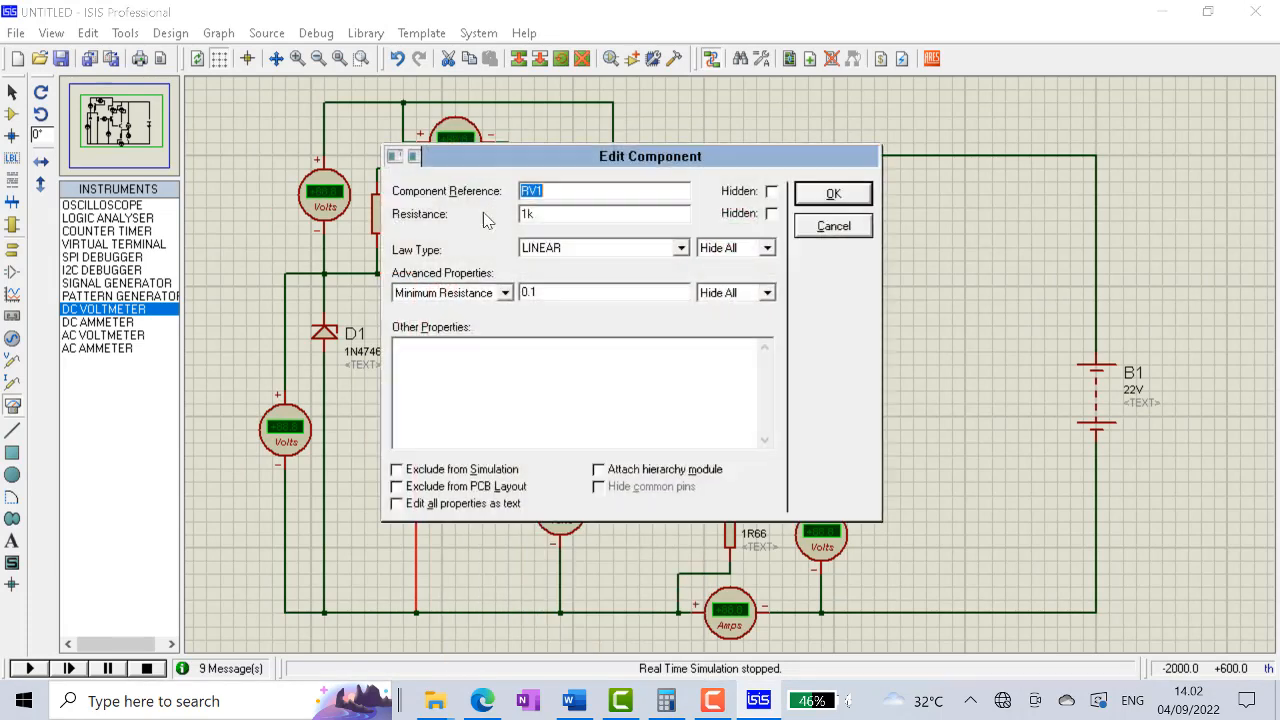
pyautogui.click(531, 214)
pyautogui.press('Return')
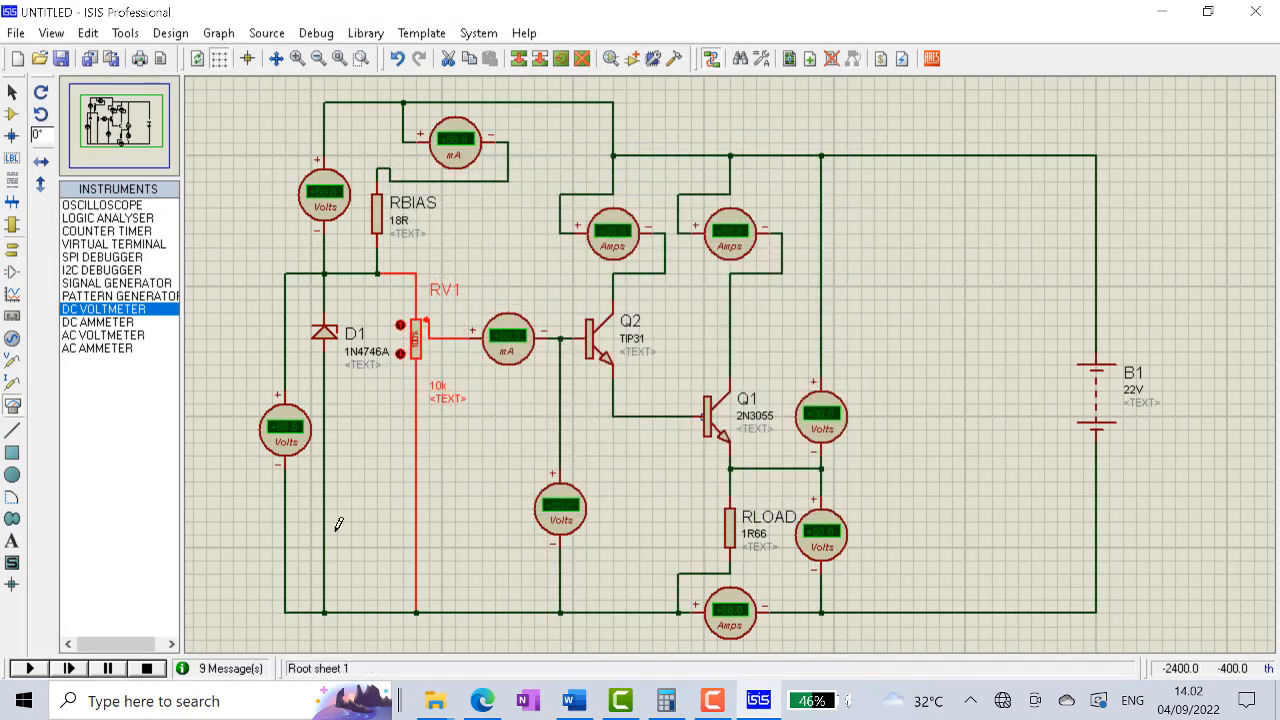
pyautogui.click(27, 668)
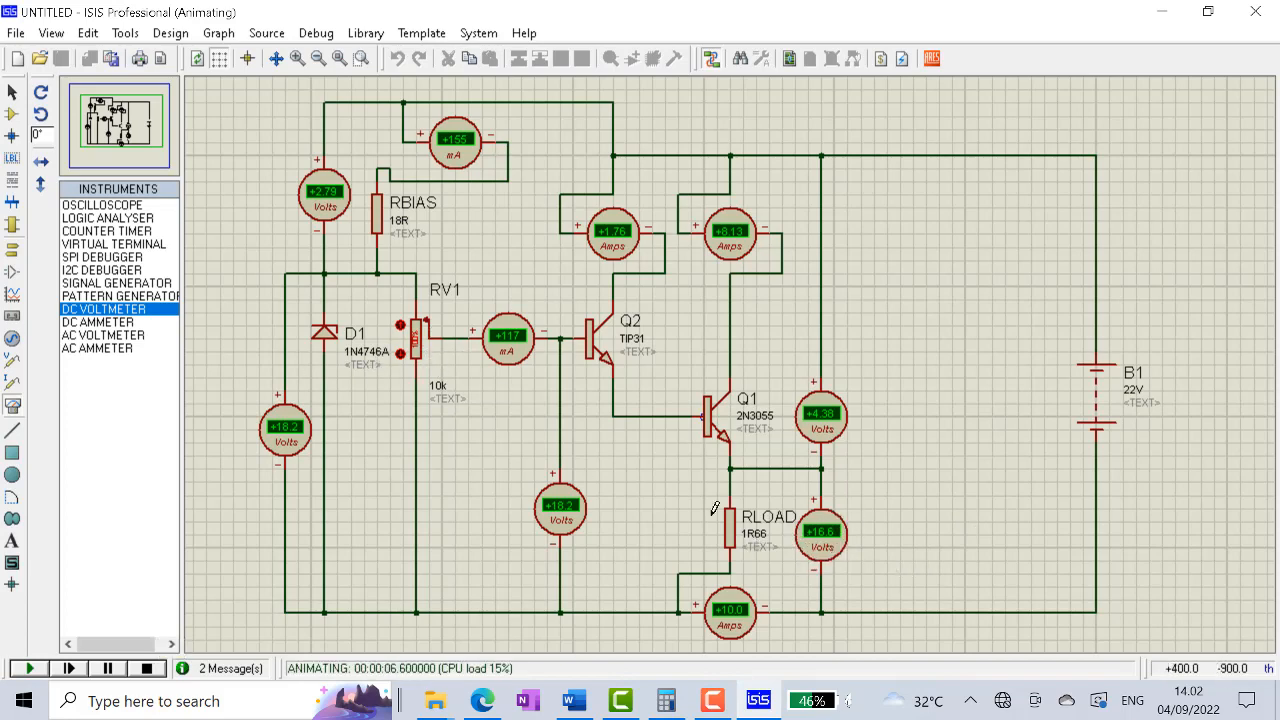
# Stop the simulation and change RV1's resistance to 1k again
pyautogui.rightClick(430, 345)
pyautogui.click(502, 148)
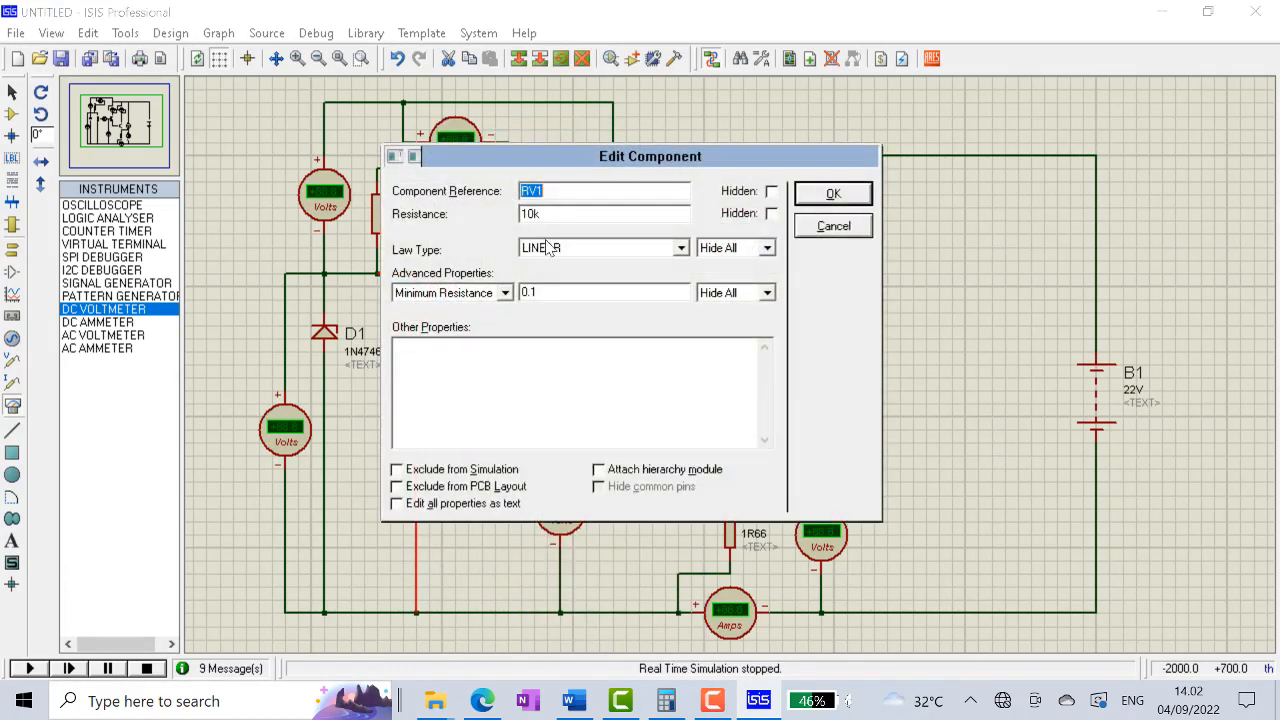
pyautogui.click(534, 216)
pyautogui.click(825, 196)
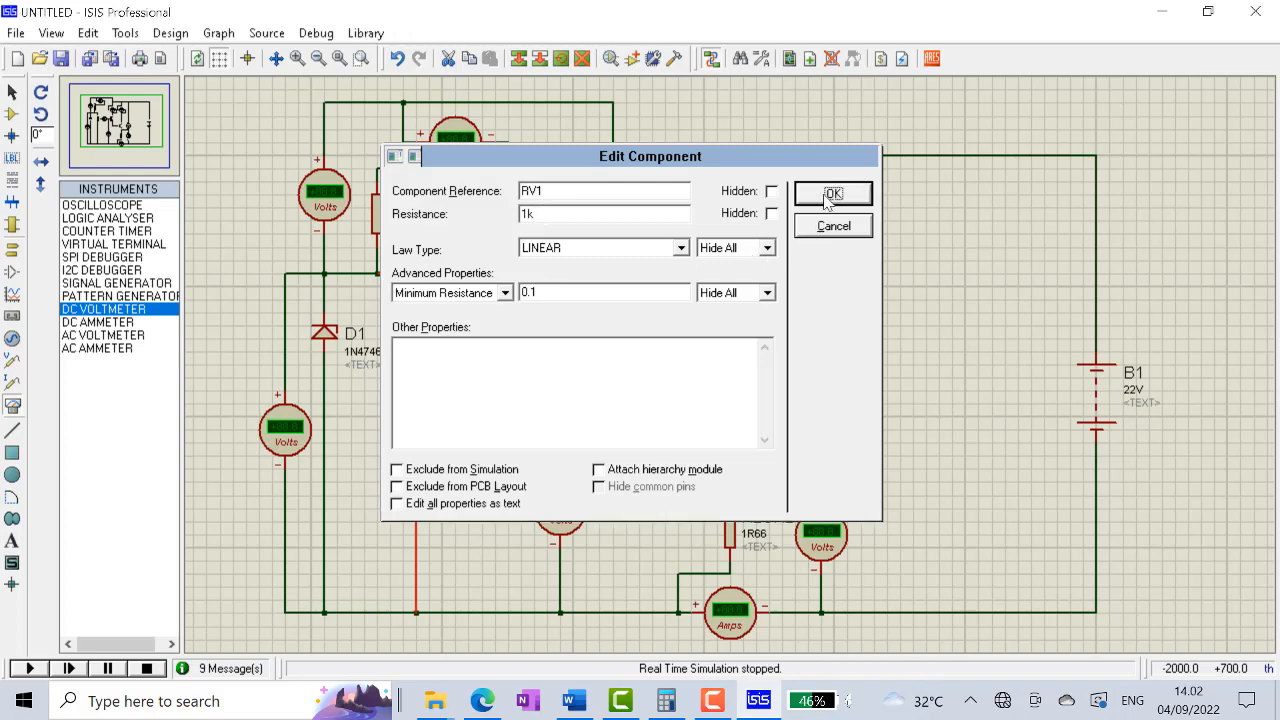
pyautogui.click(544, 444)
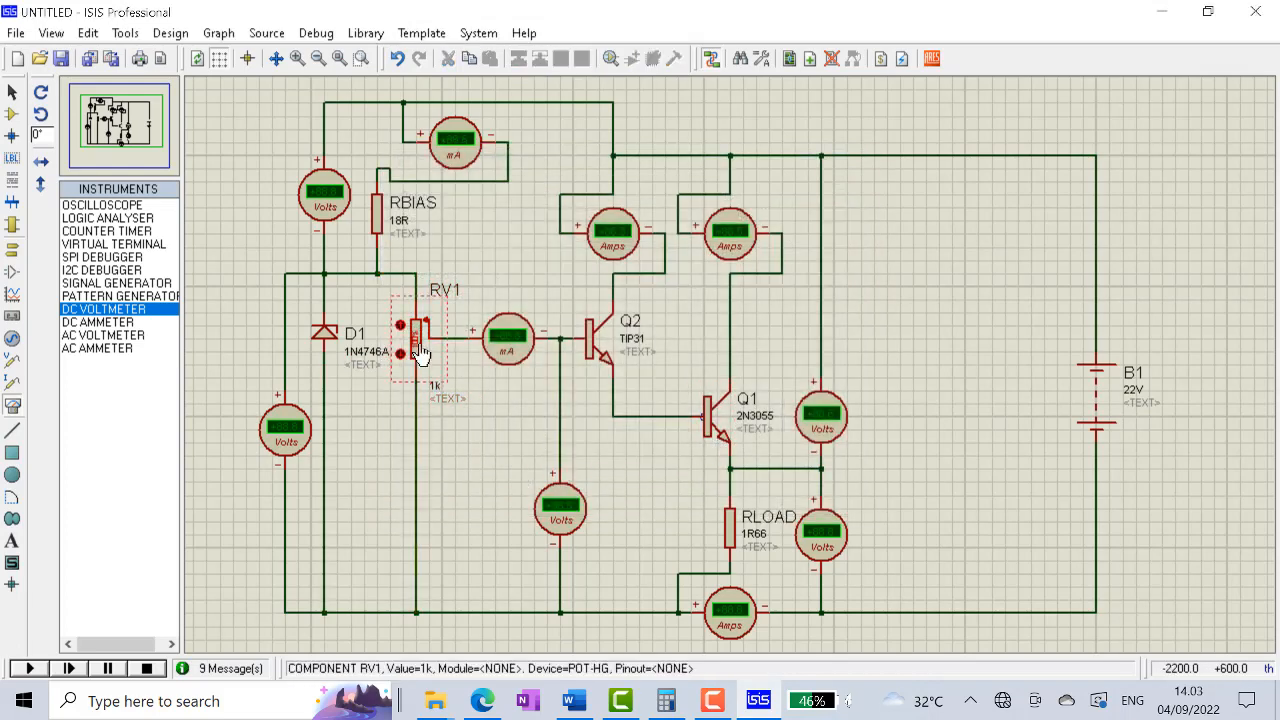
# Simulate the circuit with the 1k potentiometer and move its wiper one step down and up twice while watching the load voltage
pyautogui.click(29, 668)
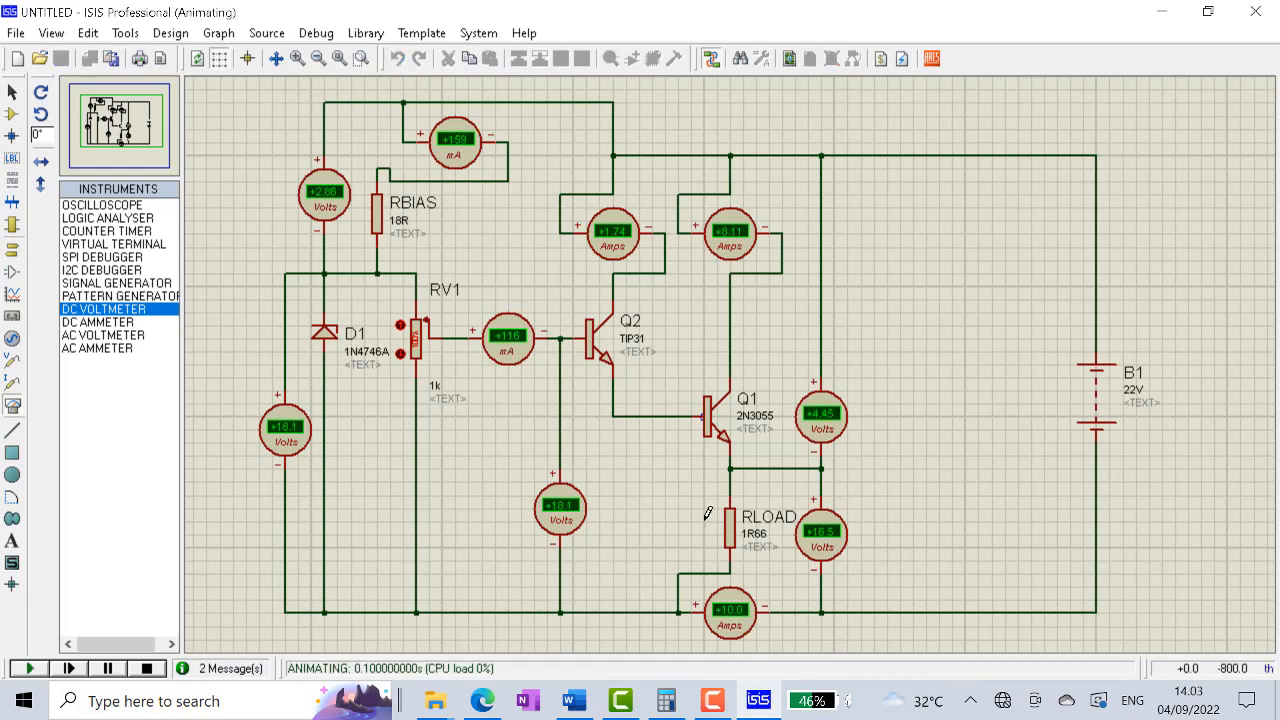
pyautogui.click(400, 354)
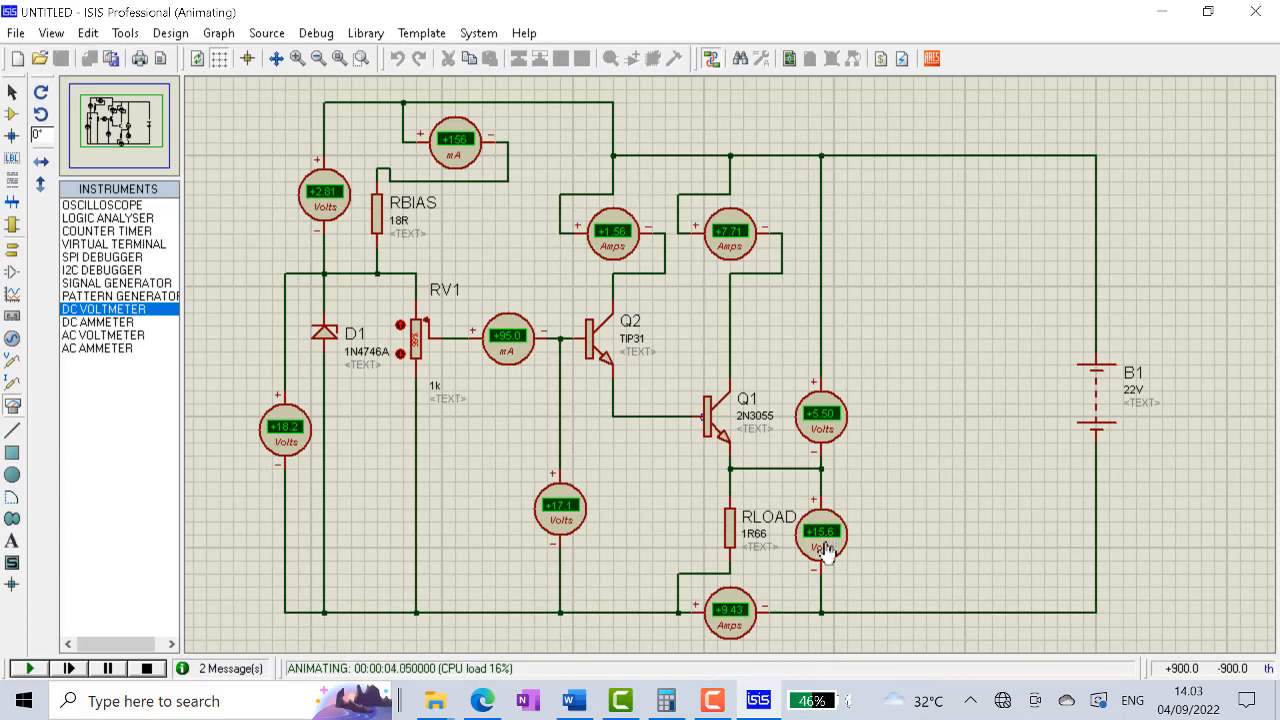
pyautogui.click(399, 325)
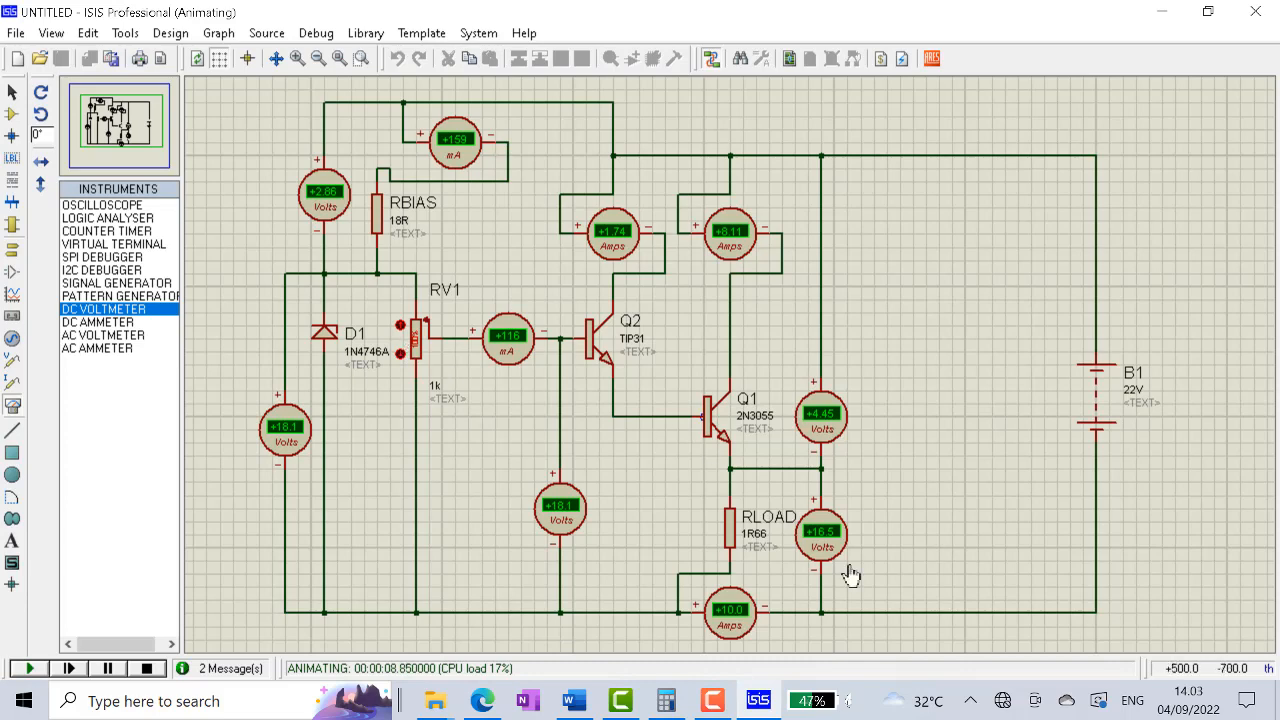
pyautogui.click(401, 355)
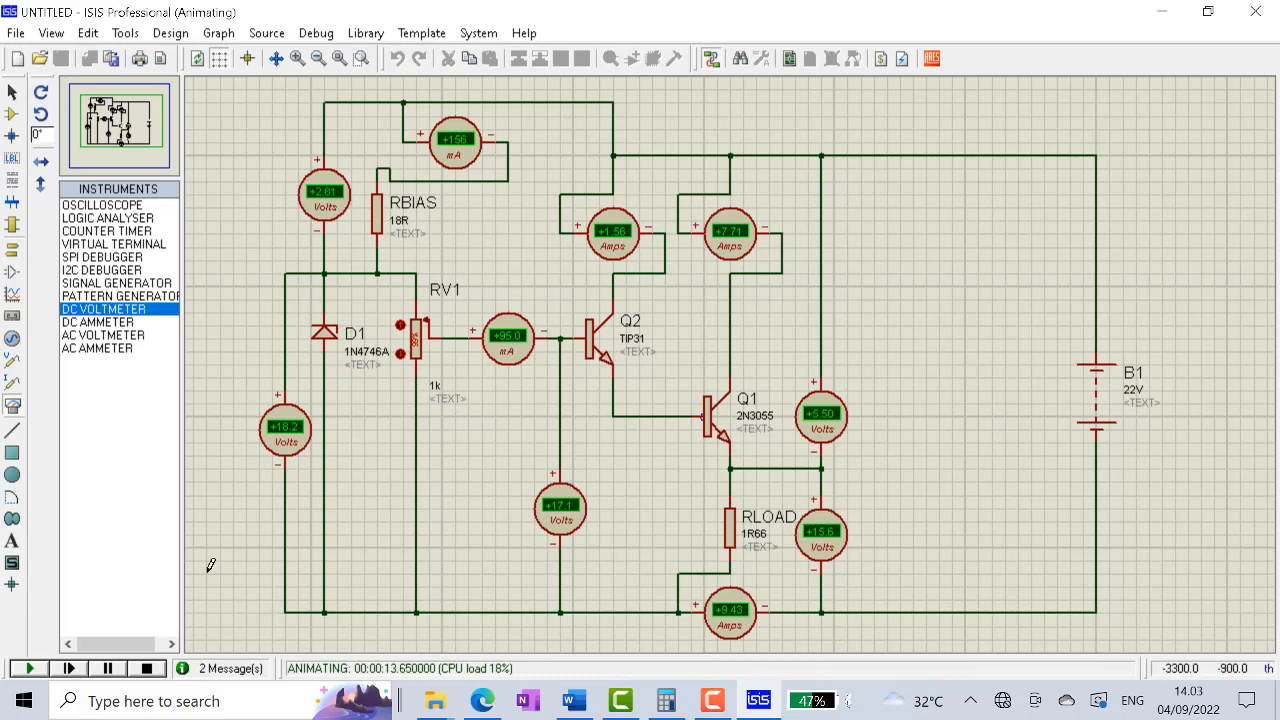
pyautogui.click(401, 324)
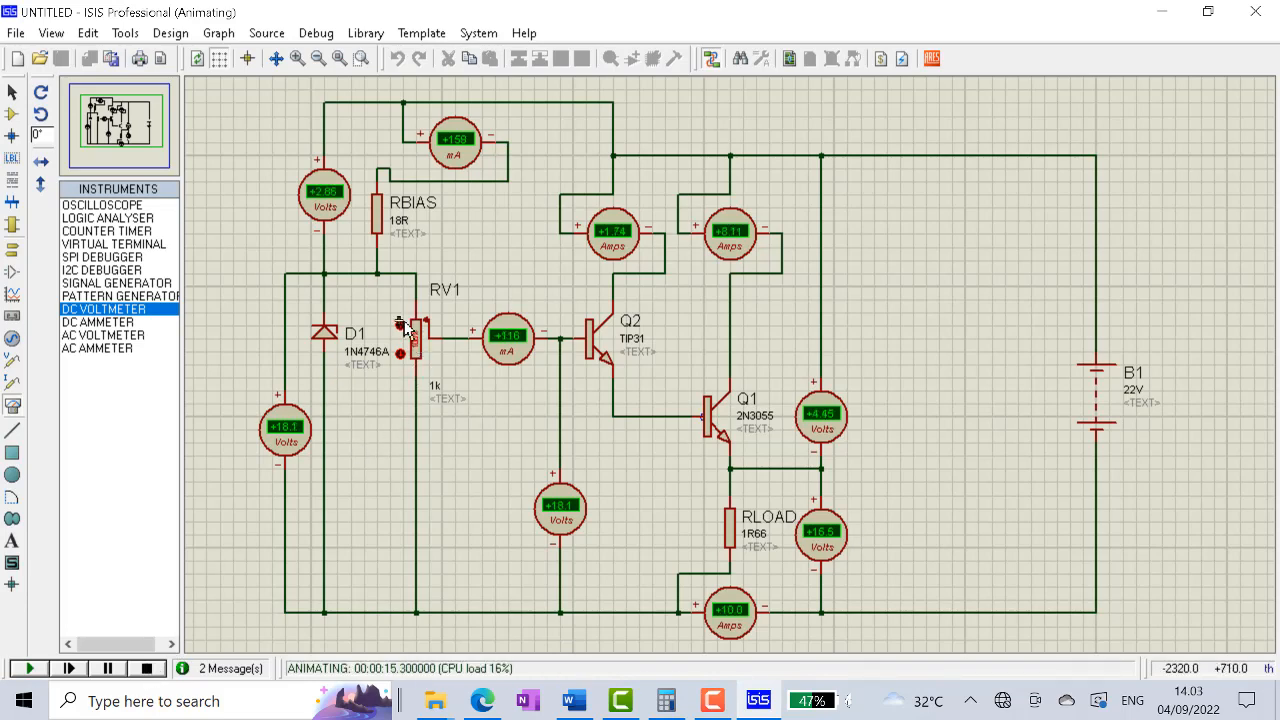
# Stop the simulation, return RV1's resistance to 10k and start simulating again
pyautogui.click(146, 668)
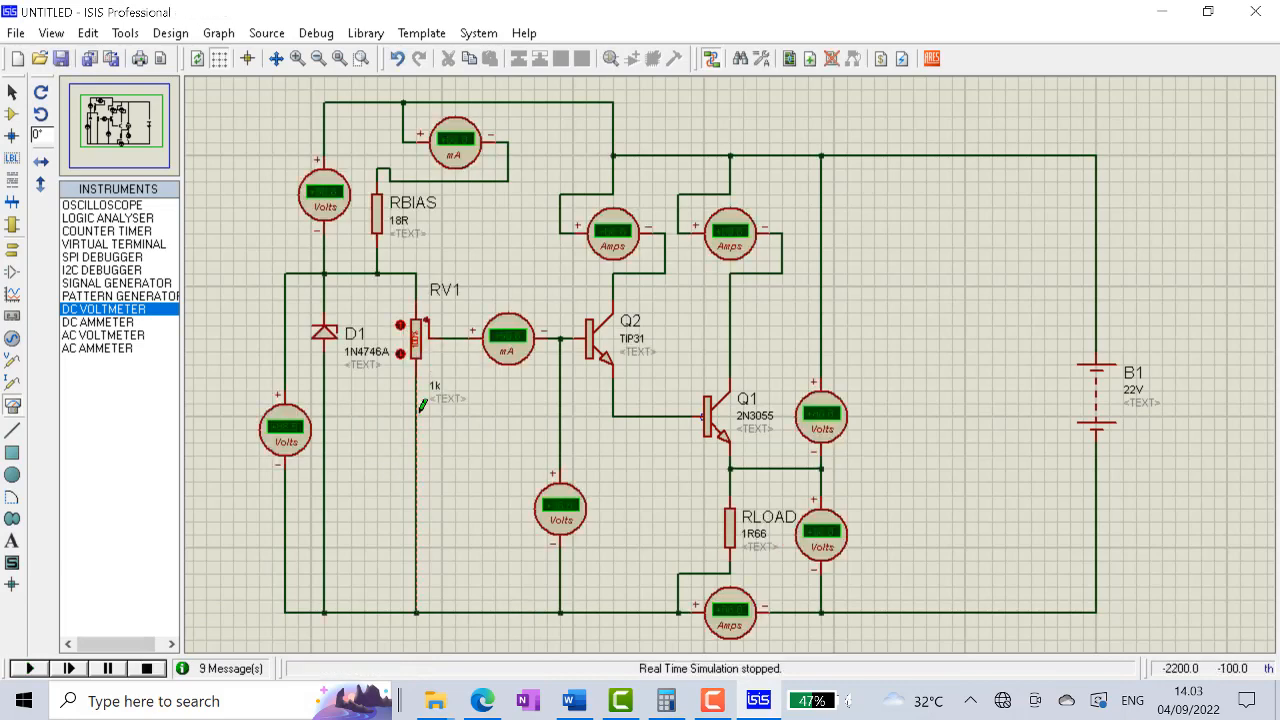
pyautogui.rightClick(416, 358)
pyautogui.click(500, 152)
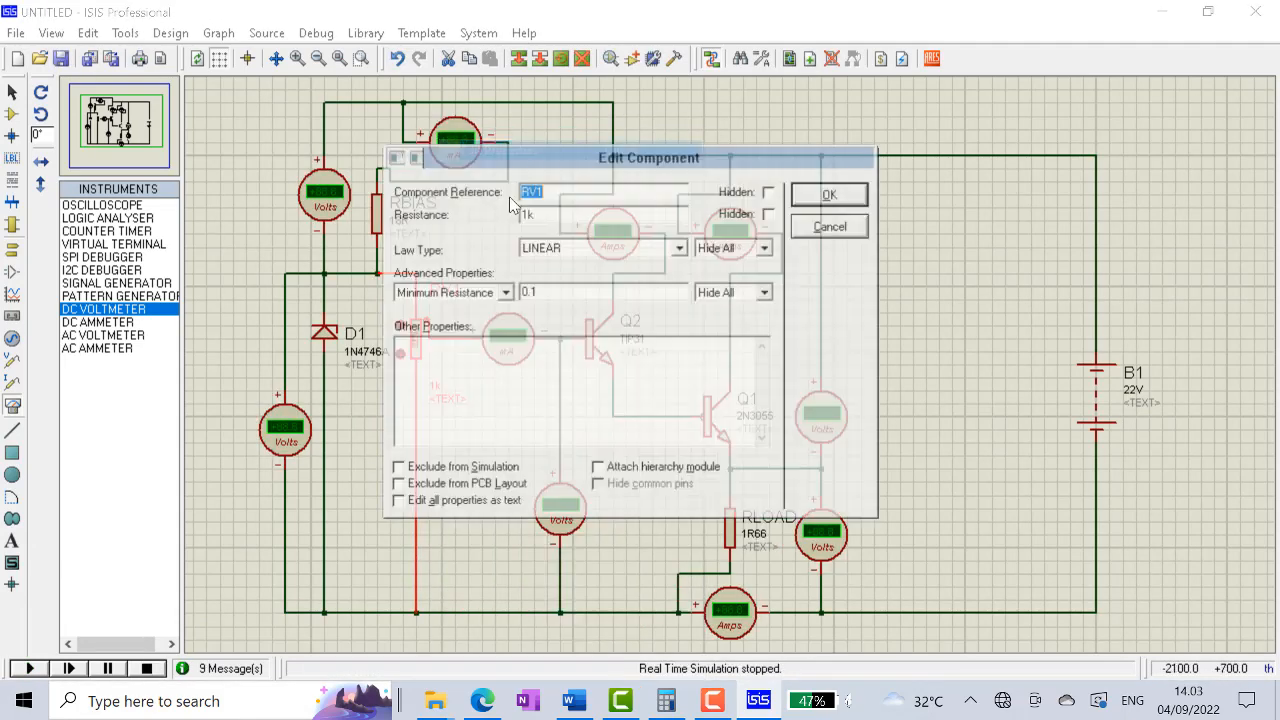
pyautogui.click(528, 213)
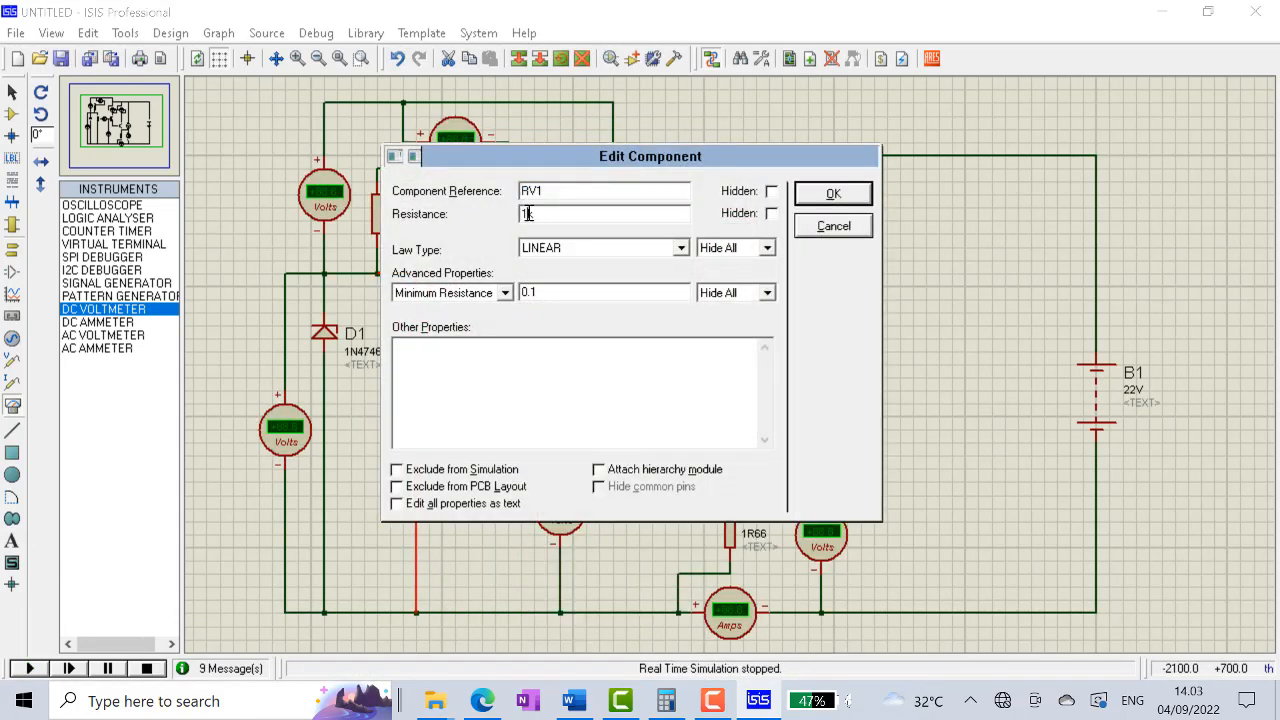
pyautogui.click(820, 195)
pyautogui.click(29, 668)
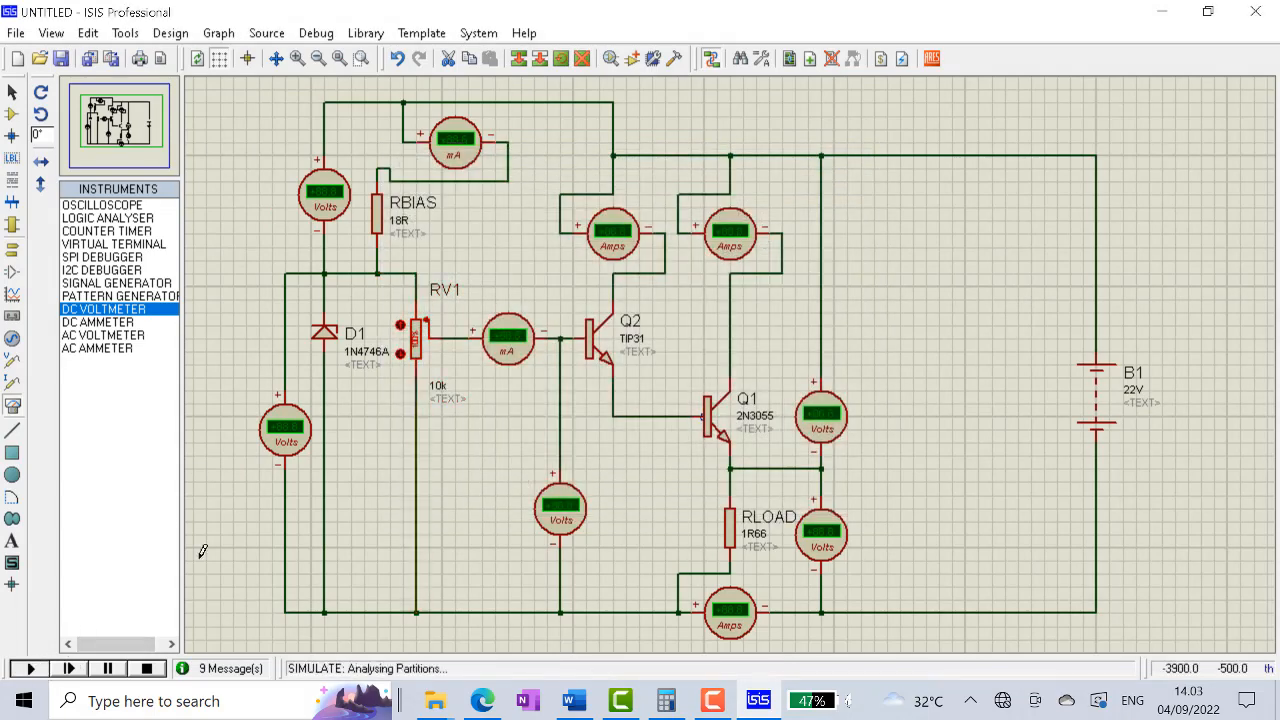
# Lower RV1's wiper one step at 10k, and stop the simulation to change RV1's resistance to 1k
pyautogui.click(401, 355)
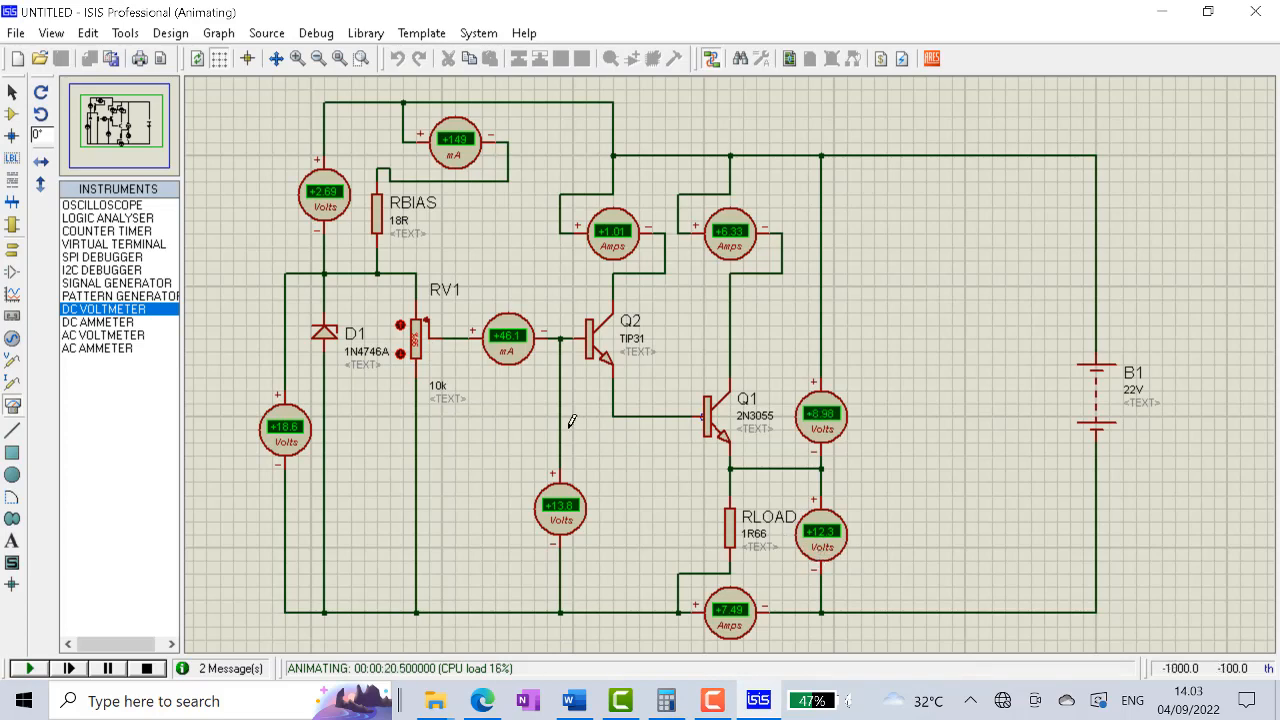
pyautogui.click(146, 668)
pyautogui.rightClick(418, 357)
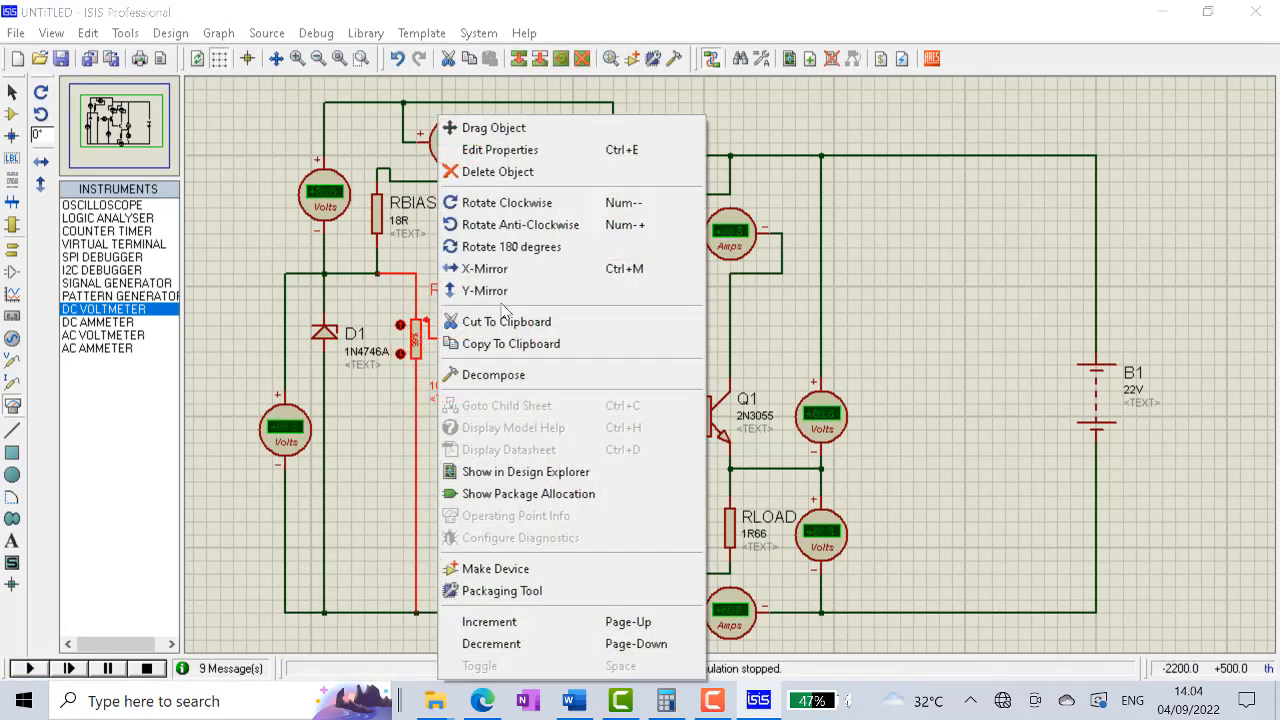
pyautogui.click(490, 149)
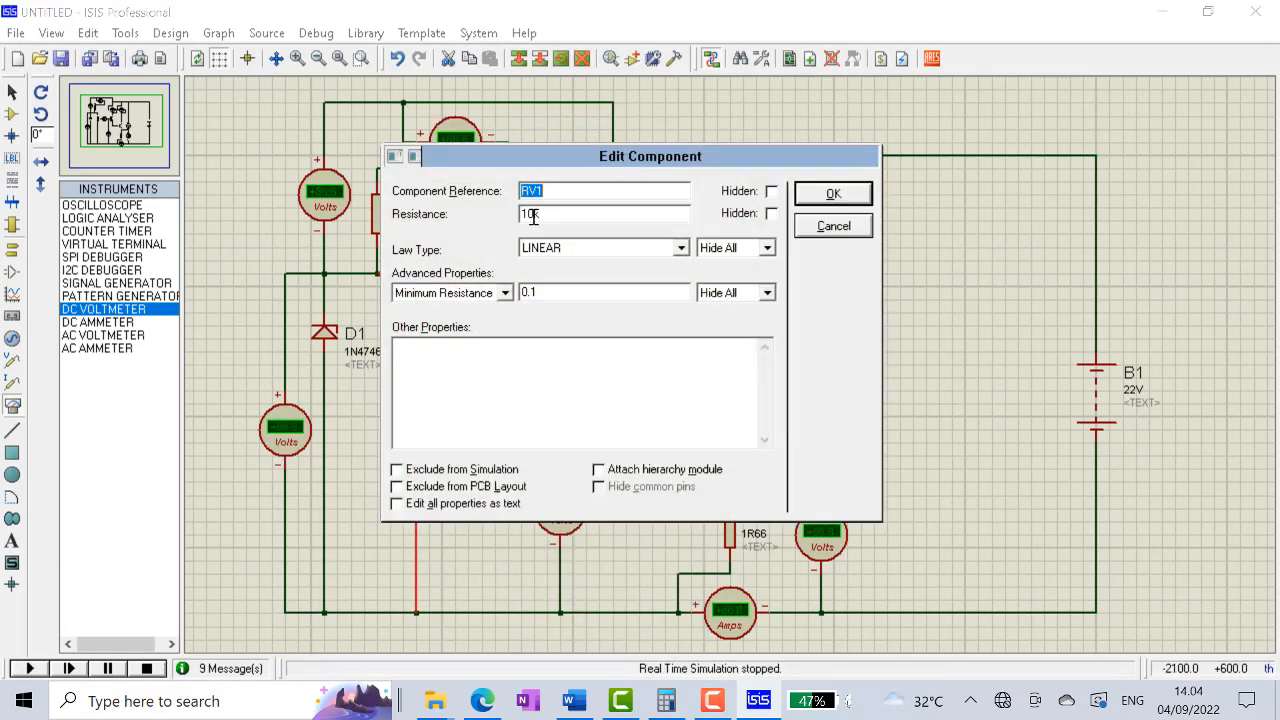
pyautogui.click(534, 216)
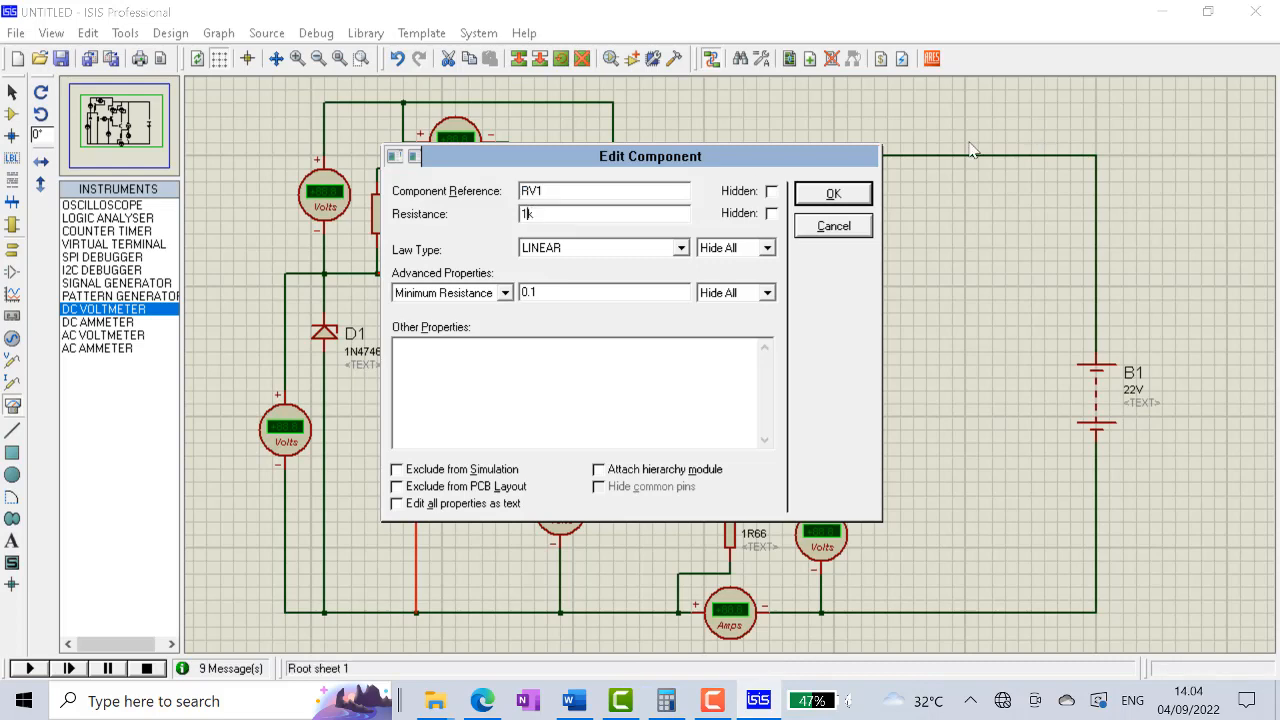
pyautogui.click(845, 196)
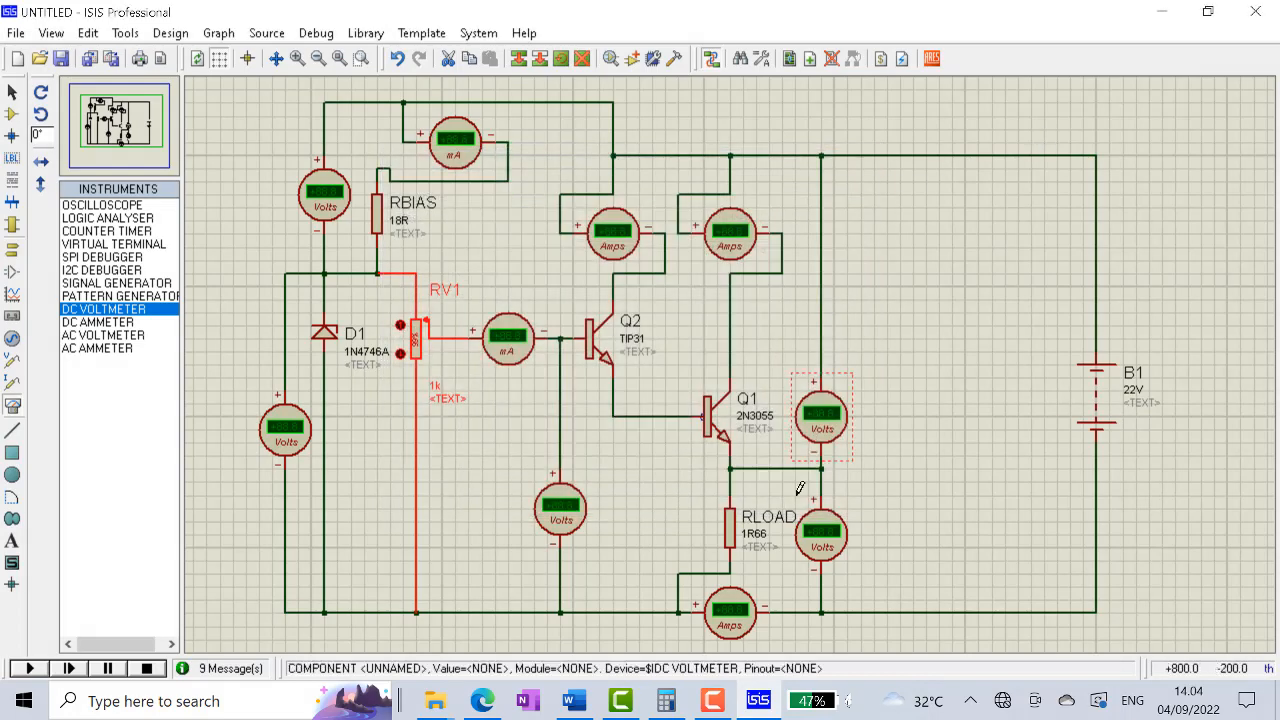
# Simulate the circuit with the 1k potentiometer and raise RV1's wiper one step to its upper end
pyautogui.click(40, 668)
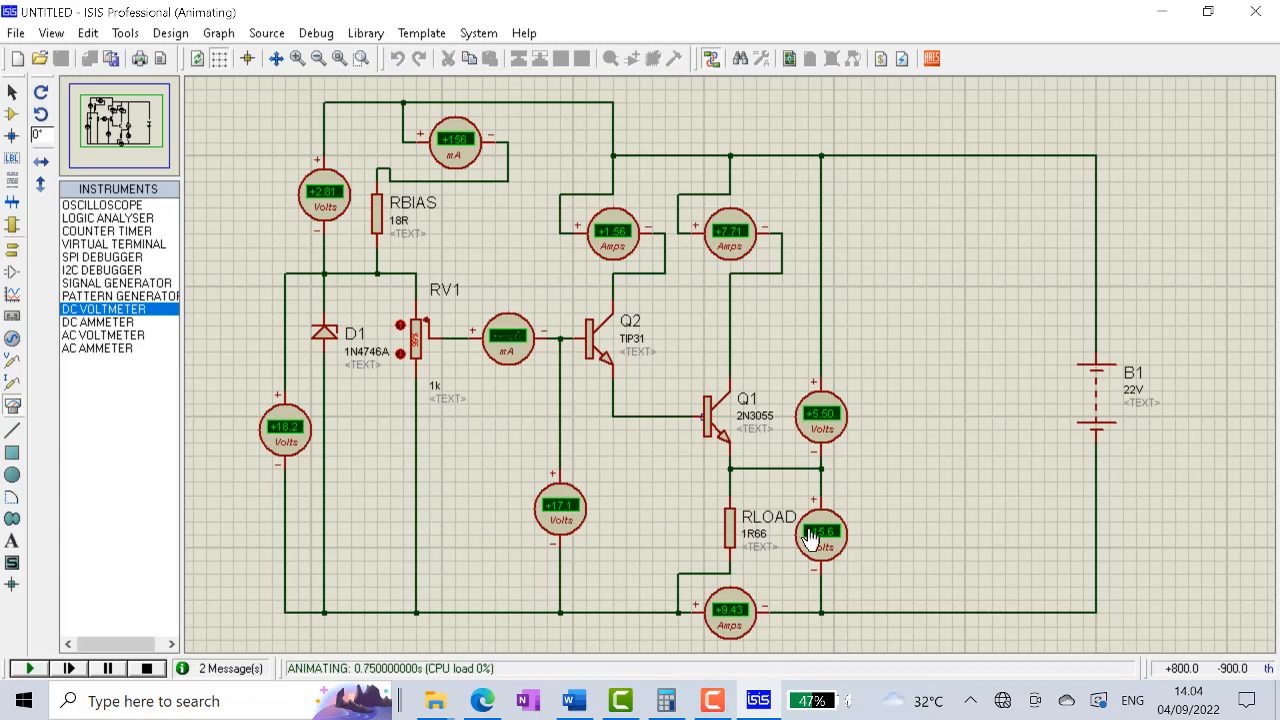
pyautogui.click(400, 324)
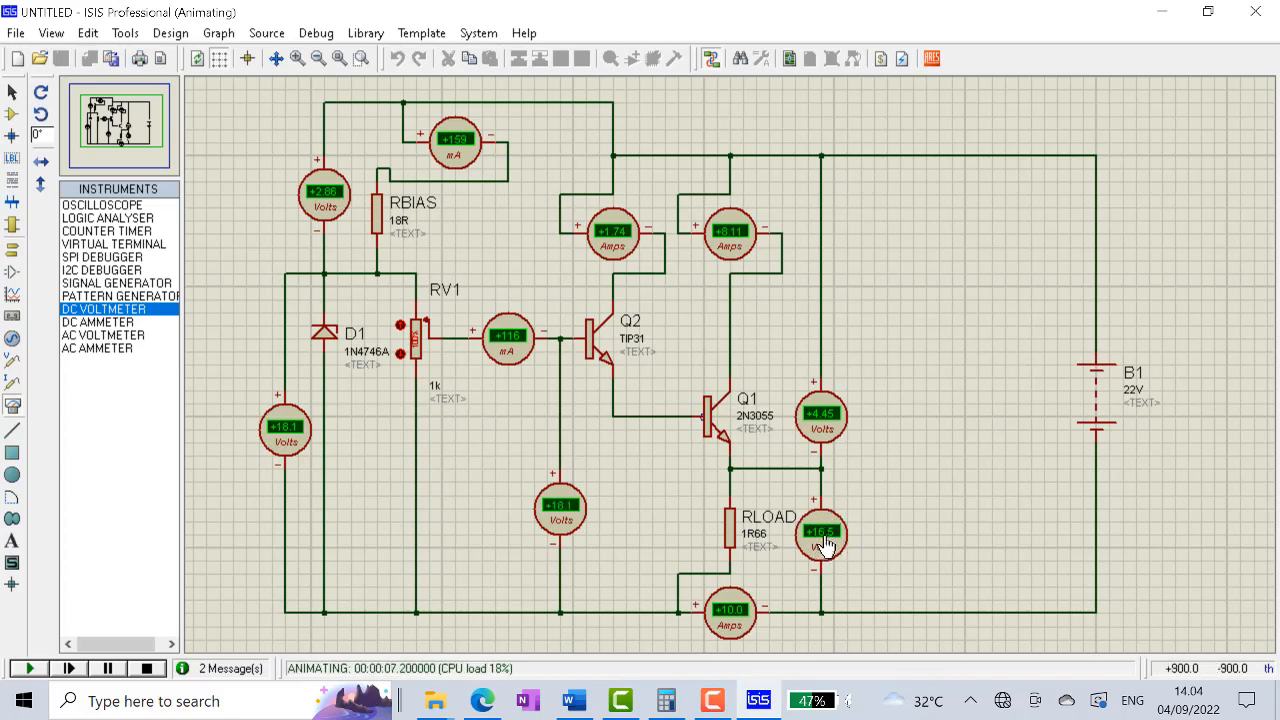
# Lower RV1's wiper step by step from its upper end to 0% while watching the load voltage and current meters
pyautogui.click(400, 355)
pyautogui.click(400, 355)
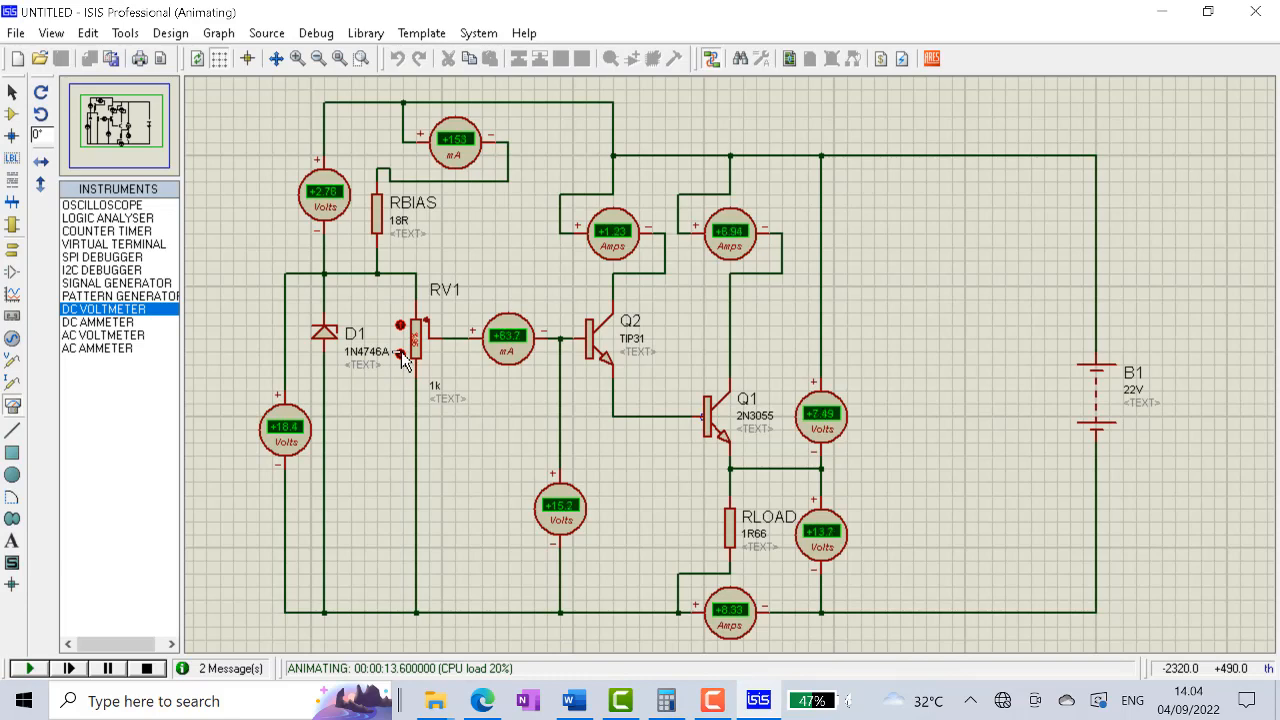
pyautogui.click(400, 355)
pyautogui.click(400, 355)
pyautogui.click(400, 355)
pyautogui.click(400, 355)
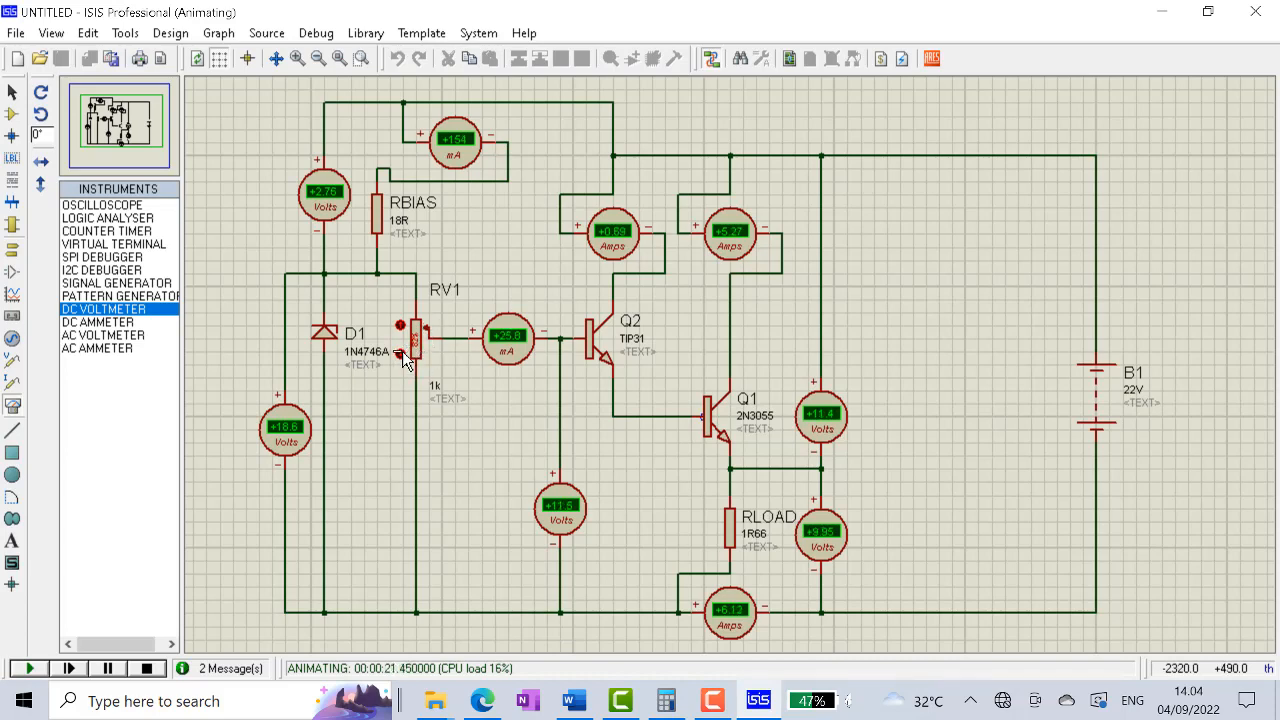
pyautogui.click(400, 355)
pyautogui.click(400, 355)
pyautogui.click(400, 355)
pyautogui.click(401, 355)
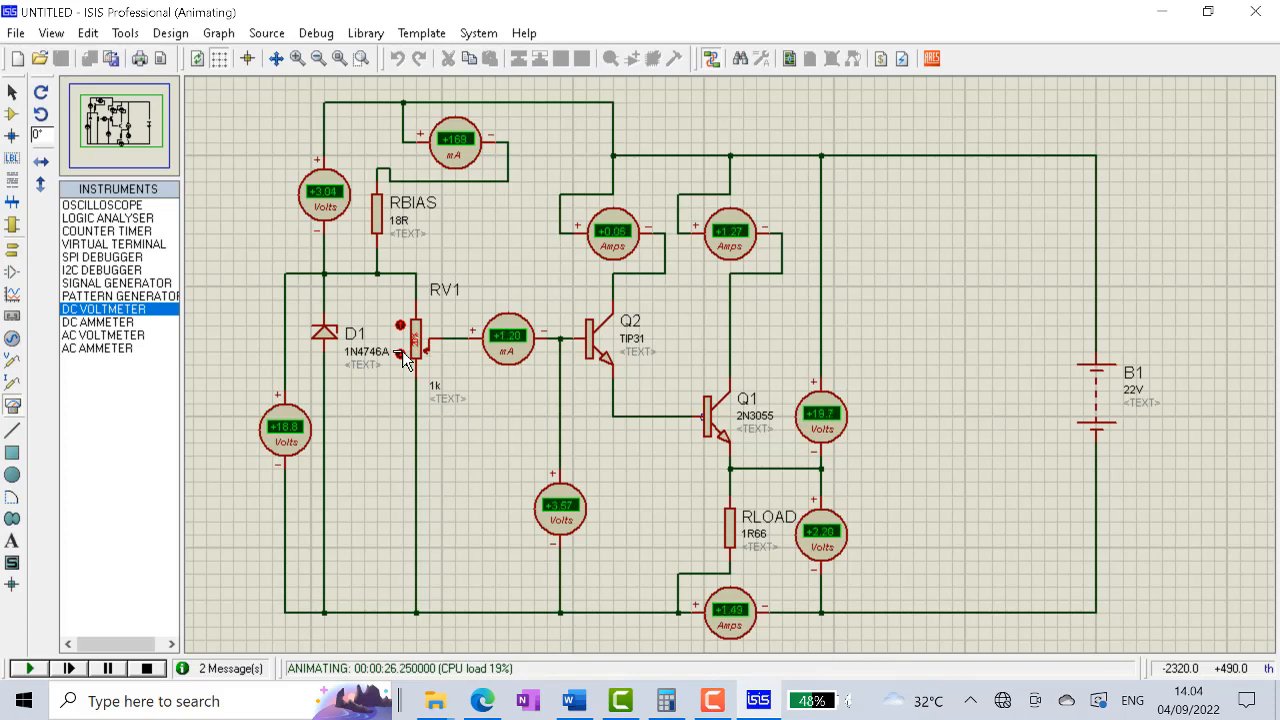
pyautogui.click(401, 355)
pyautogui.click(401, 355)
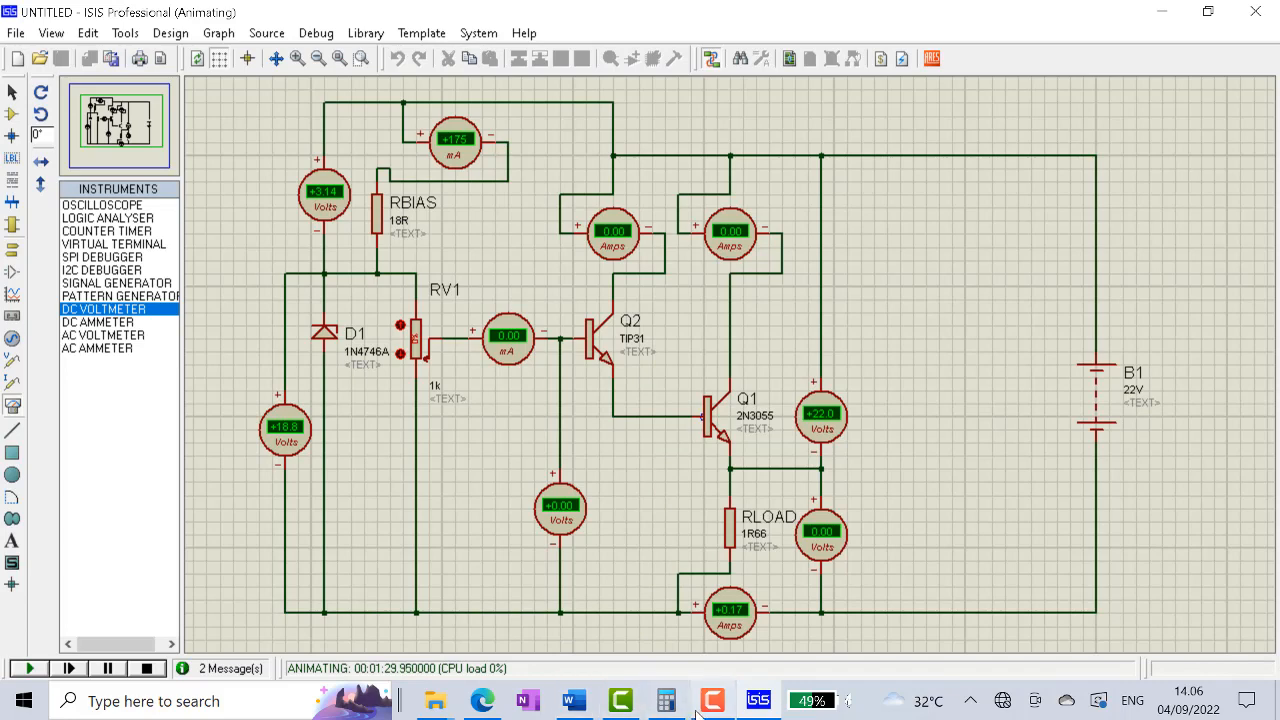
# Switch to Word to review the hand-drawn regulator schematic and its calculations, and return to the running ISIS simulation
pyautogui.click(585, 695)
pyautogui.scroll(3, 638, 160)
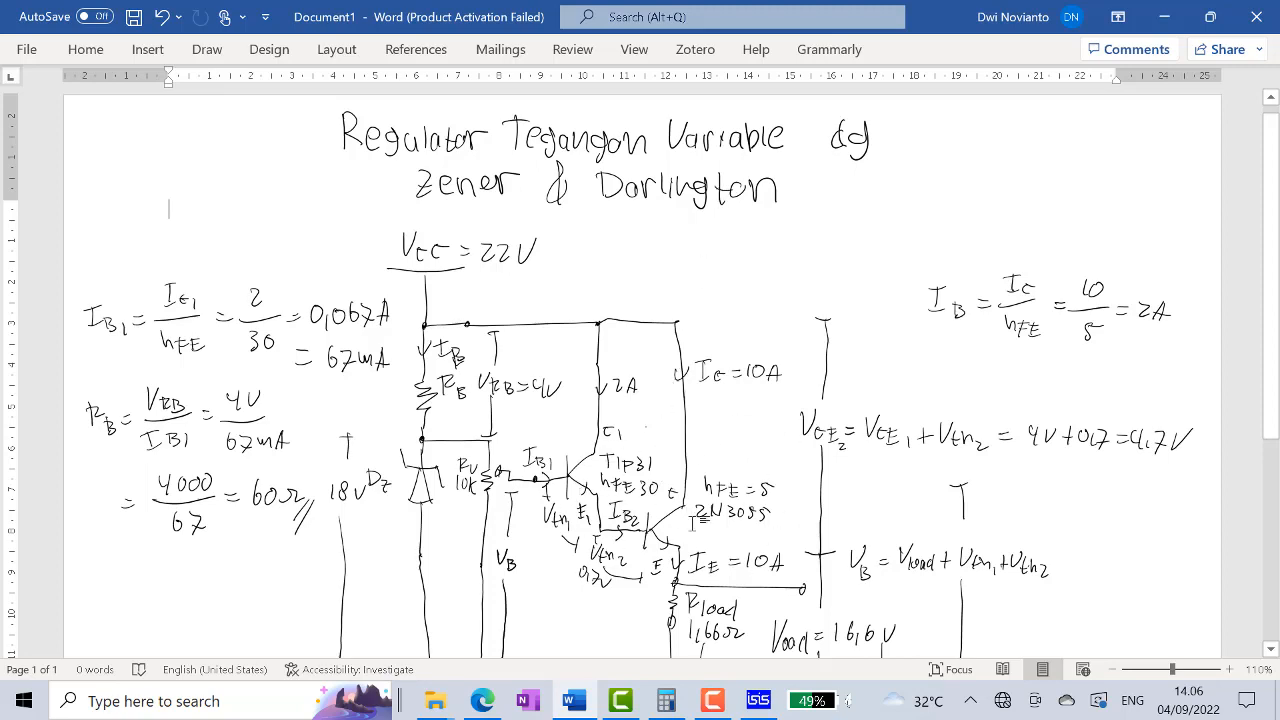
pyautogui.click(758, 700)
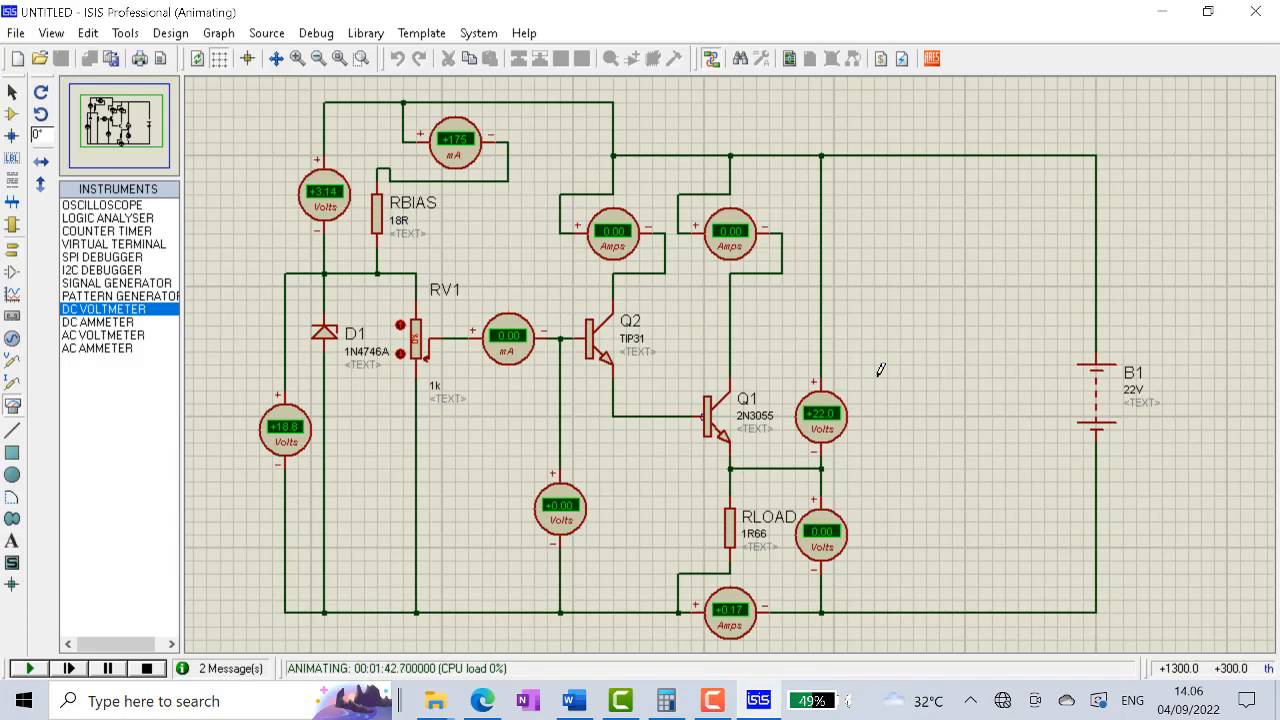